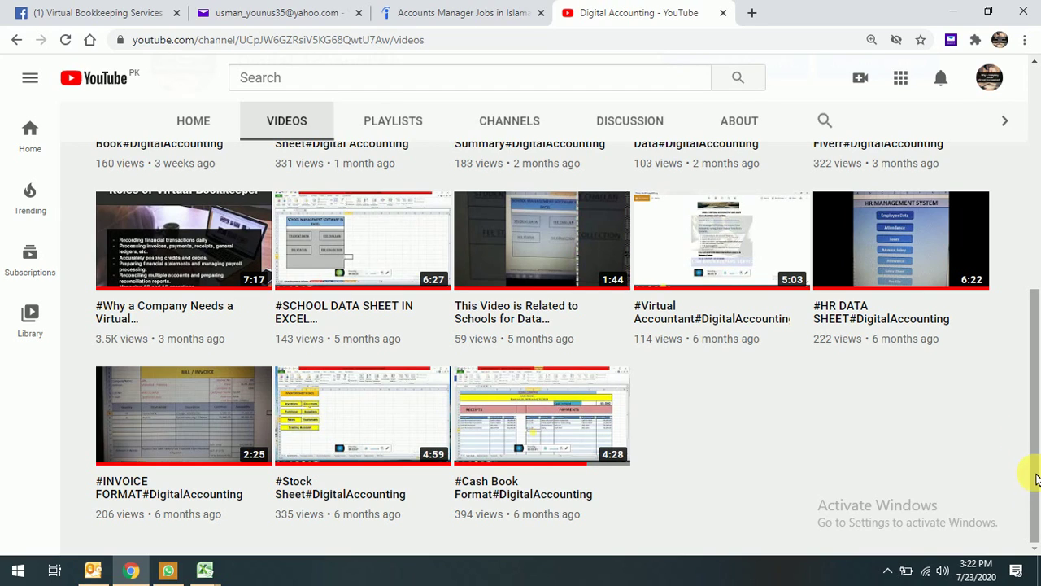
Browse the Digital Accounting channel's uploads, and review the Virtual Bookkeeping Services Facebook page from its cover through its posts and About details
{"action": "left_click_drag", "start_coordinate": [1038, 475], "coordinate": [1026, 326]}
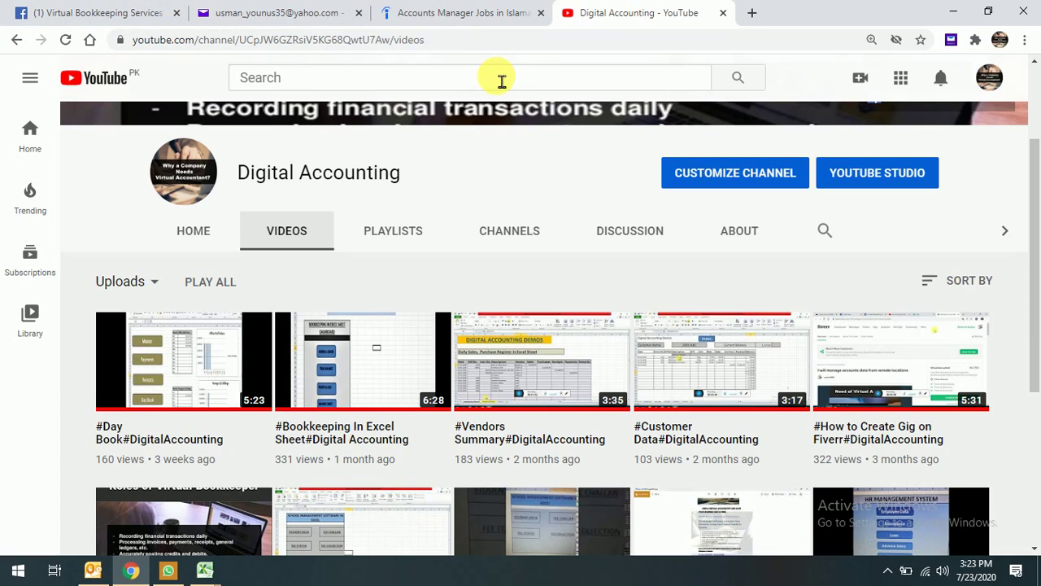
{"action": "left_click", "coordinate": [116, 11]}
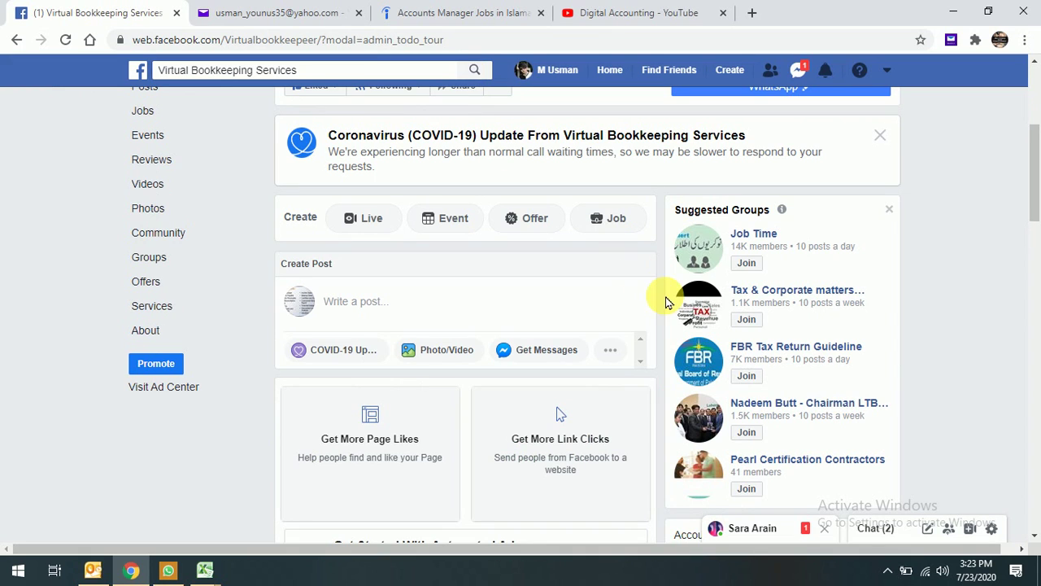
{"action": "left_click", "coordinate": [824, 528]}
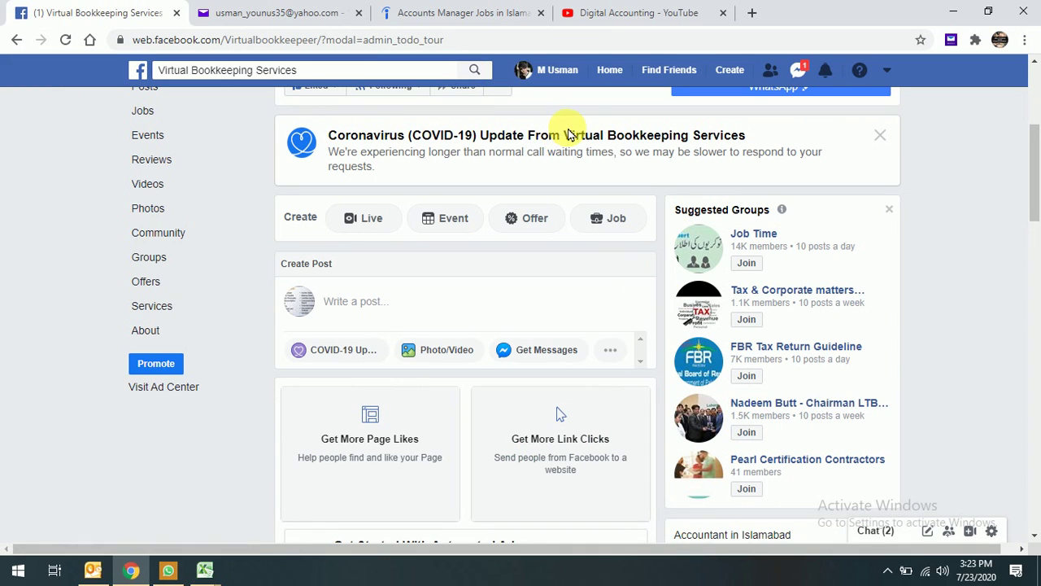
{"action": "left_click_drag", "start_coordinate": [1034, 130], "coordinate": [1037, 62]}
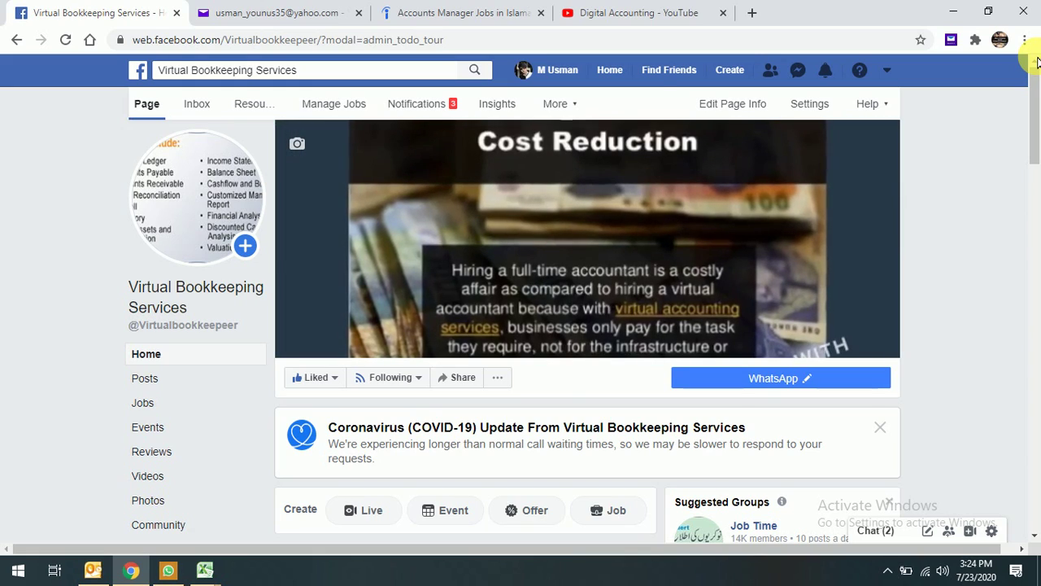
{"action": "scroll", "coordinate": [1037, 63], "scroll_direction": "down", "scroll_amount": 5}
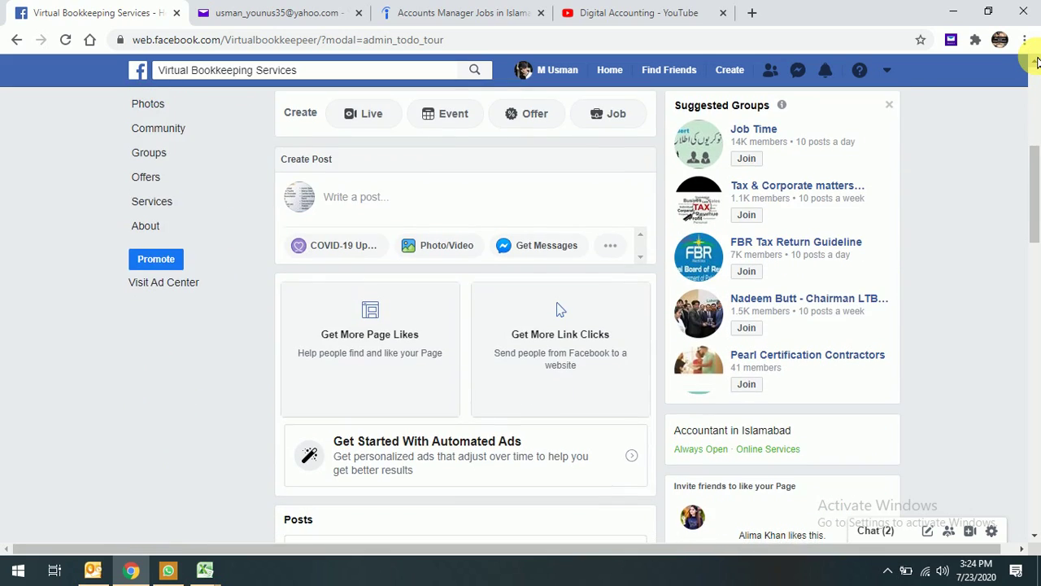
{"action": "scroll", "coordinate": [1037, 62], "scroll_direction": "down", "scroll_amount": 7}
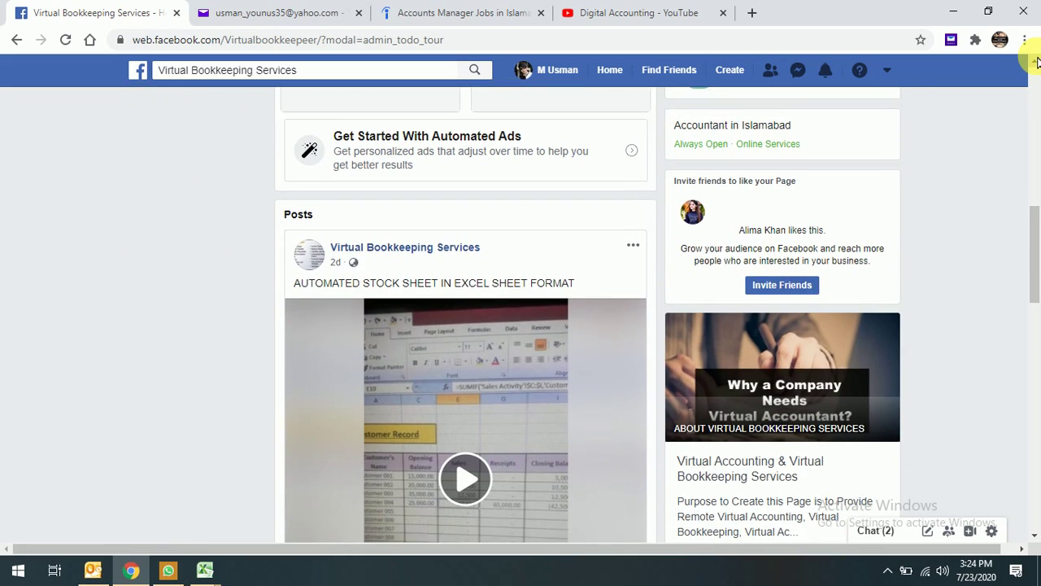
{"action": "scroll", "coordinate": [1037, 62], "scroll_direction": "down", "scroll_amount": 3}
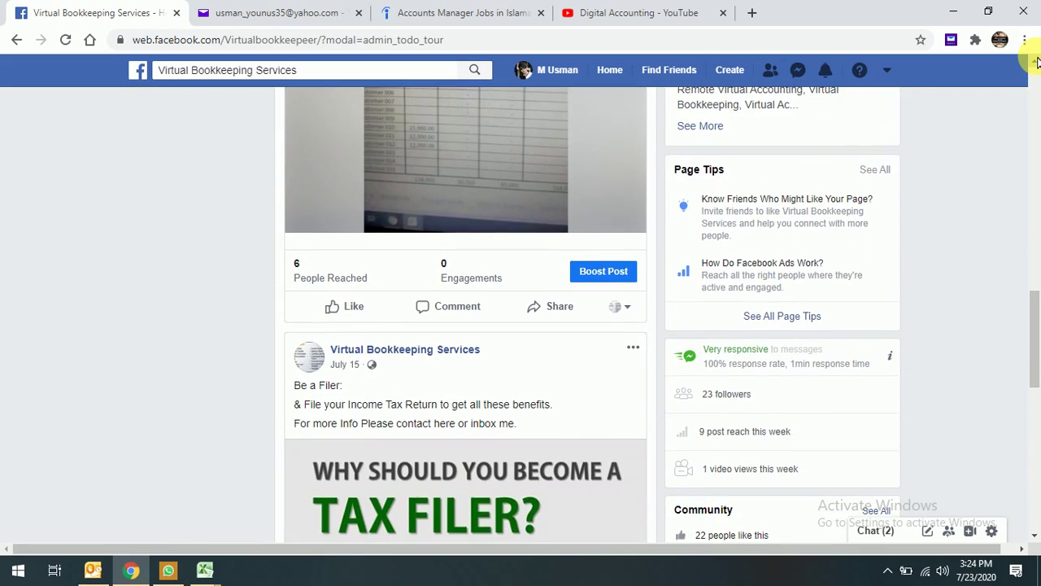
{"action": "scroll", "coordinate": [1037, 63], "scroll_direction": "down", "scroll_amount": 6}
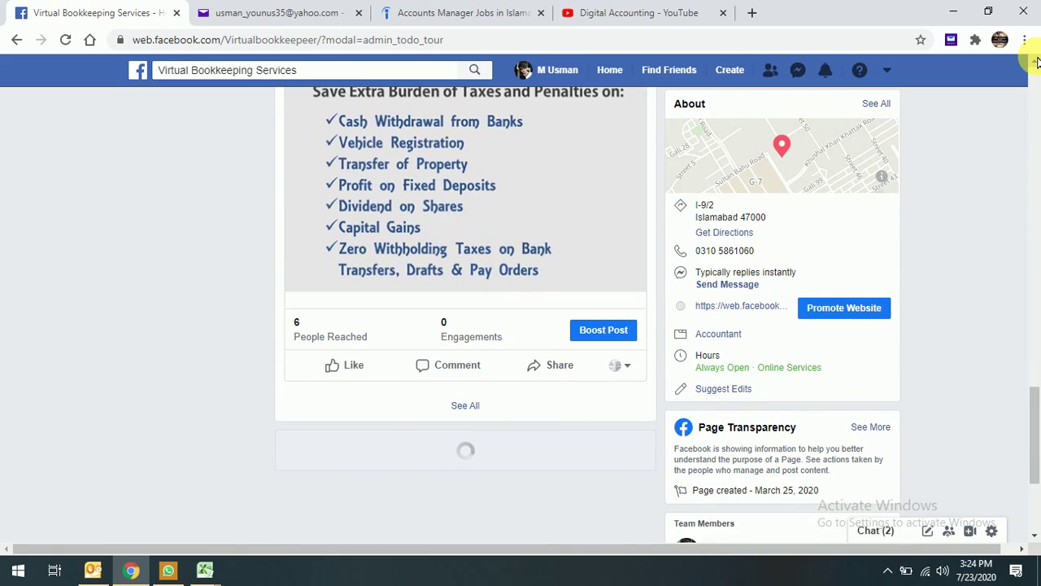
Leave the browser and switch to the blank Book1 workbook in Excel
{"action": "left_click", "coordinate": [948, 11]}
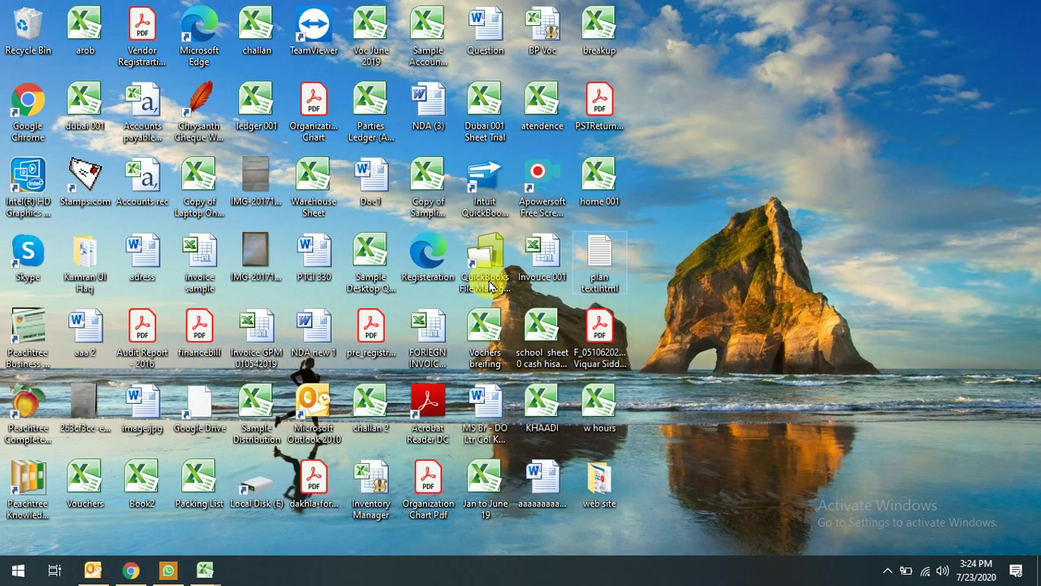
{"action": "mouse_move", "coordinate": [213, 566]}
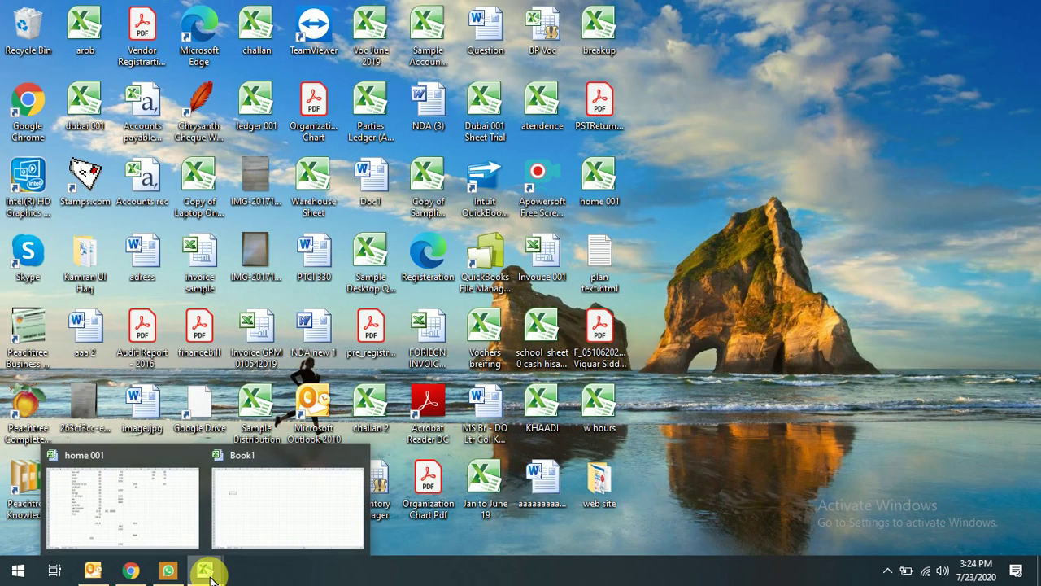
{"action": "left_click", "coordinate": [279, 509]}
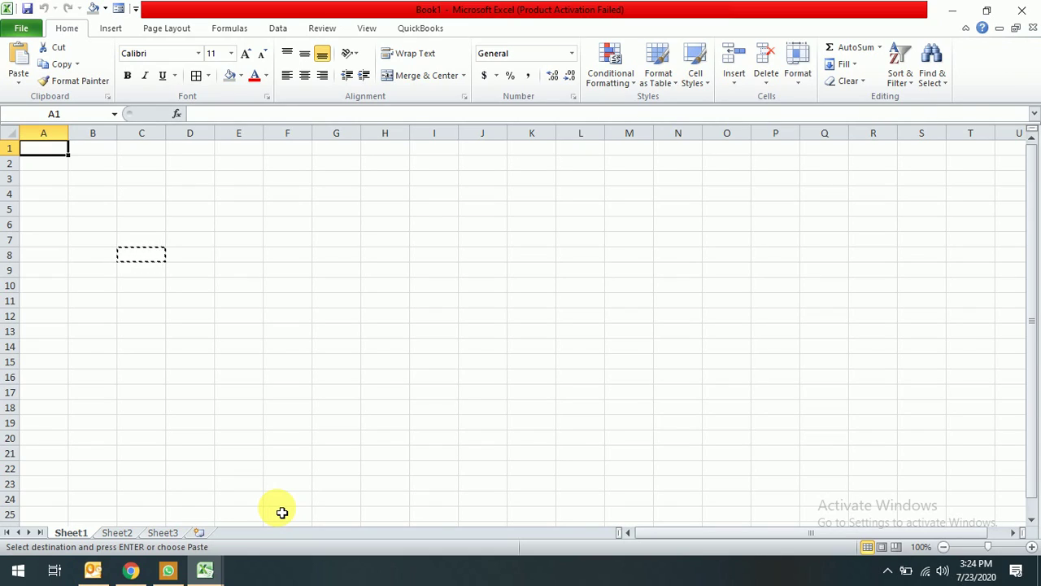
Enter ABC Company in A1 and Islamabad - Pakistan in A2
{"action": "type", "text": "ABC Com"}
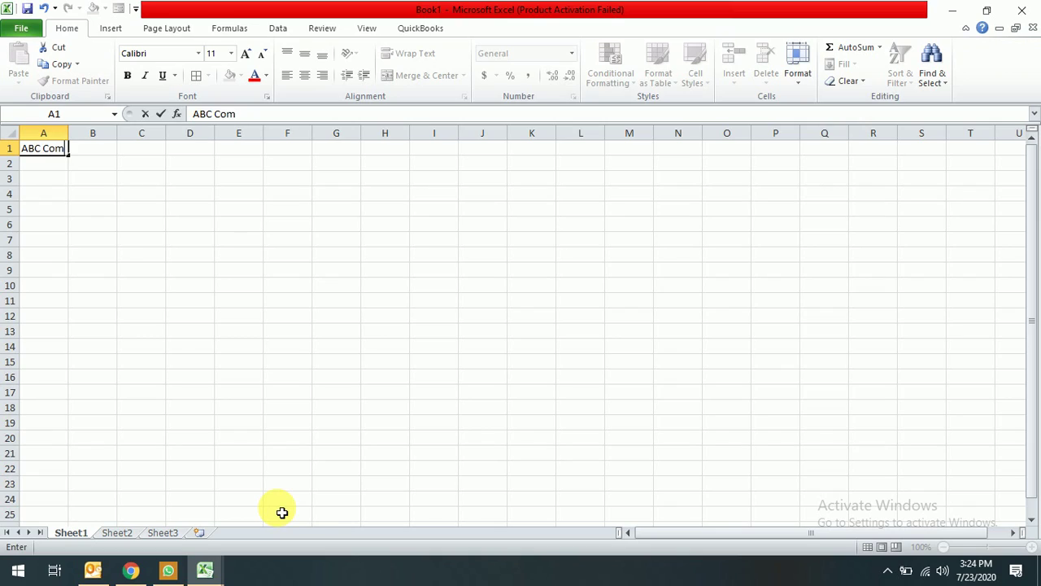
{"action": "type", "text": "plan"}
{"action": "key", "text": "BackSpace"}
{"action": "key", "text": "BackSpace"}
{"action": "key", "text": "BackSpace"}
{"action": "type", "text": "any"}
{"action": "key", "text": "Return"}
{"action": "type", "text": "Islamabad"}
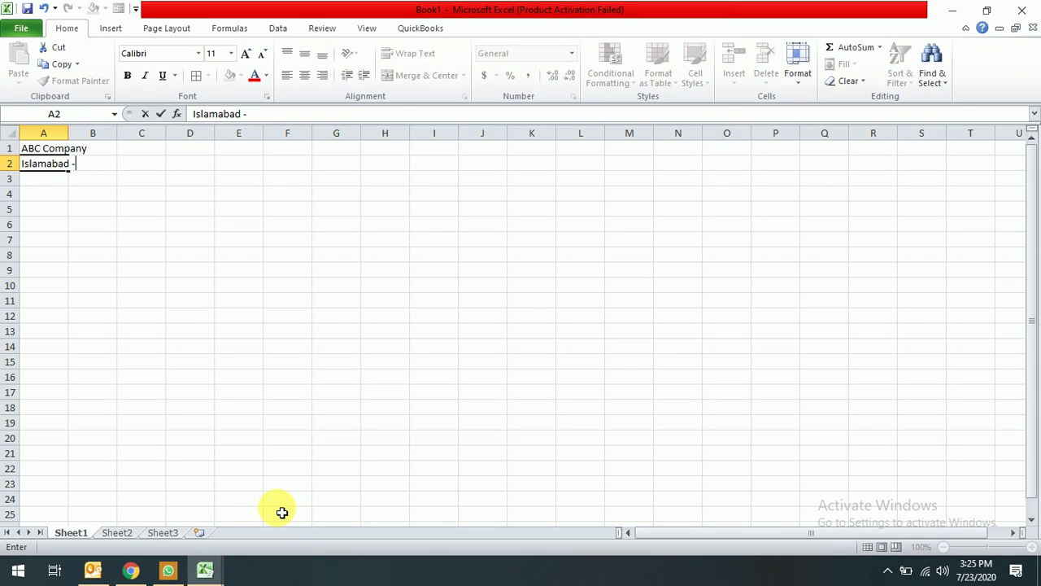
{"action": "type", "text": " - Pakistan"}
{"action": "key", "text": "Return"}
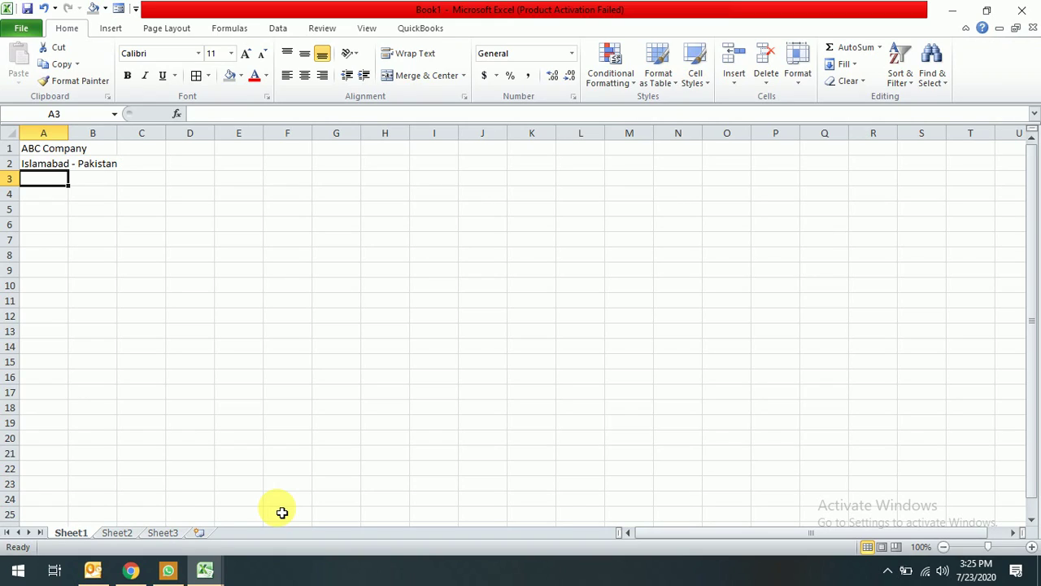
Format the company name and location in A1:D2 at font size 20, bold and underlined
{"action": "key", "text": "ctrl+Home"}
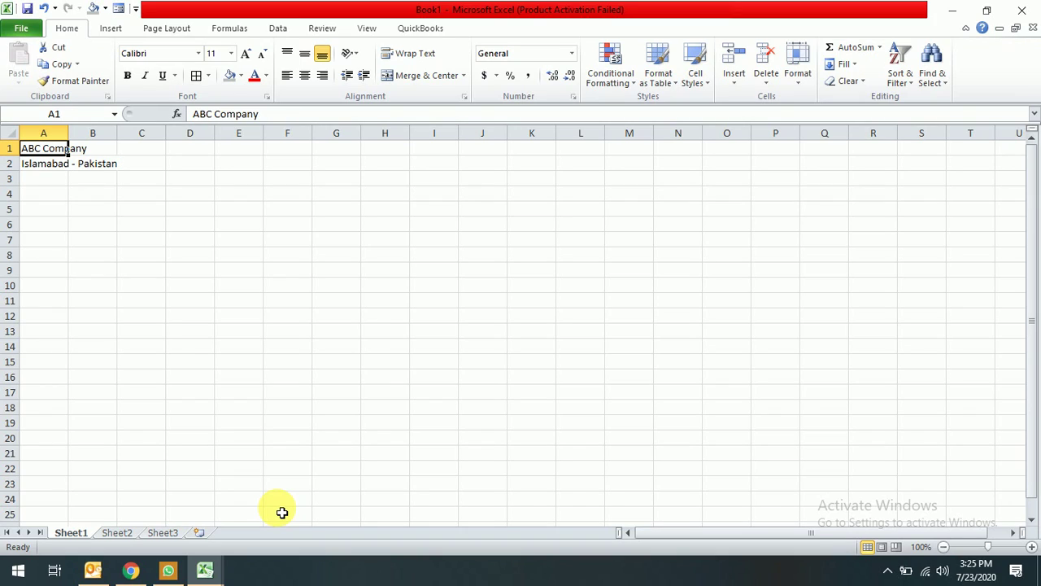
{"action": "key", "text": "shift+Down"}
{"action": "key", "text": "shift+Right"}
{"action": "key", "text": "shift+Right"}
{"action": "key", "text": "shift+Right"}
{"action": "key", "text": "alt+h"}
{"action": "type", "text": "fs20"}
{"action": "key", "text": "Return"}
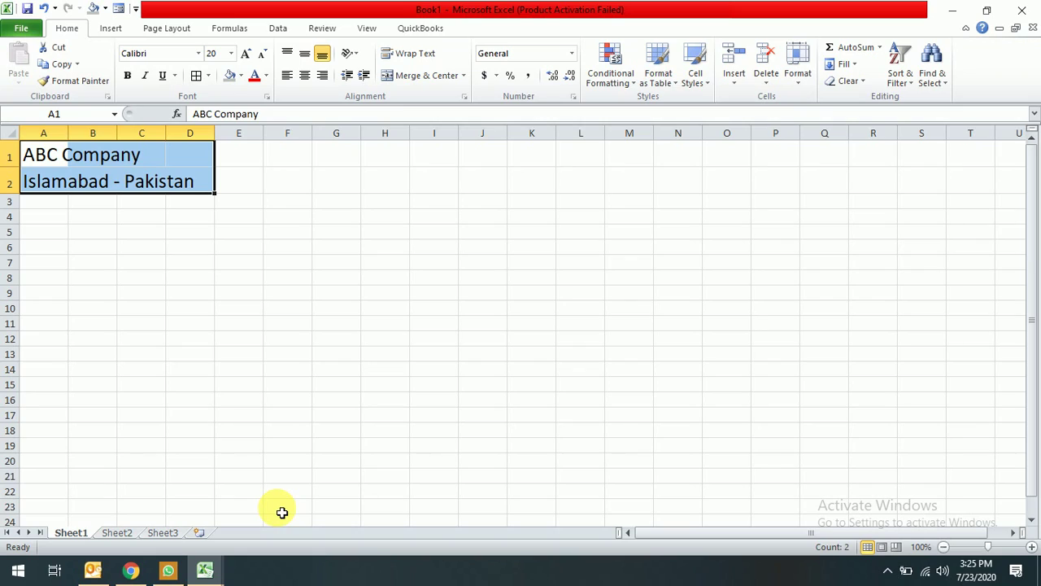
{"action": "key", "text": "ctrl+b"}
{"action": "key", "text": "ctrl+u"}
Fill the company heading range A1:F2 with light grey
{"action": "key", "text": "Down"}
{"action": "key", "text": "Up"}
{"action": "key", "text": "shift+Right"}
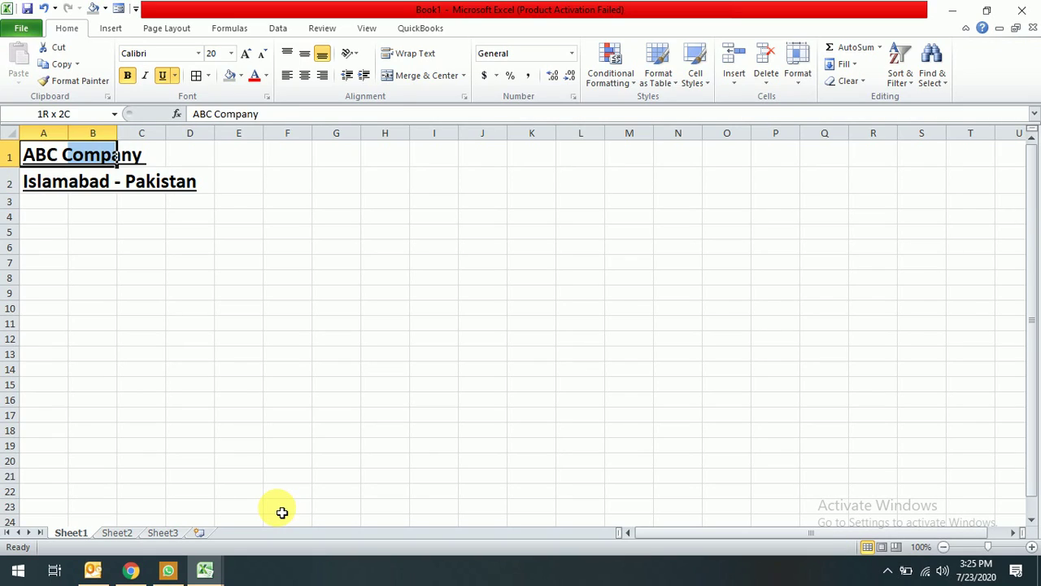
{"action": "key", "text": "shift+Down"}
{"action": "key", "text": "shift+Right"}
{"action": "key", "text": "shift+Right"}
{"action": "key", "text": "shift+Right"}
{"action": "key", "text": "shift+Right"}
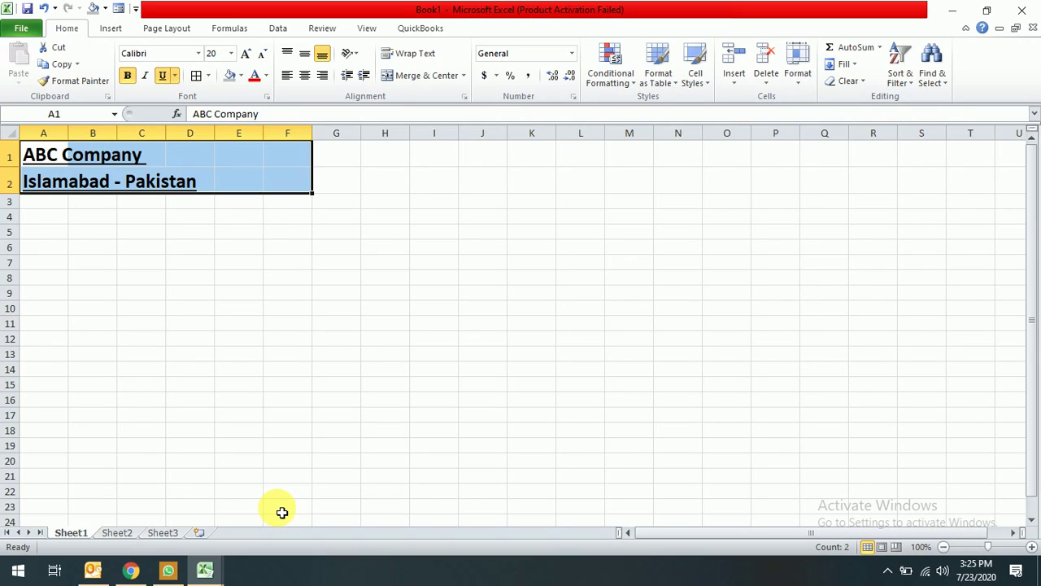
{"action": "left_click", "coordinate": [241, 76]}
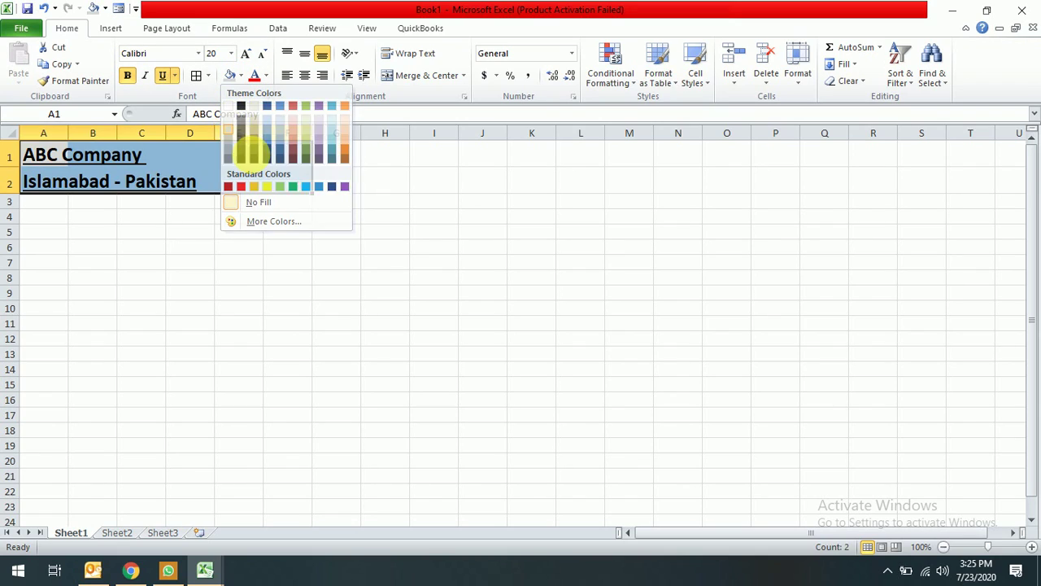
{"action": "left_click", "coordinate": [280, 135]}
Apply a thick box border around A1:F2 and go to cell A4
{"action": "key", "text": "alt+h"}
{"action": "key", "text": "b"}
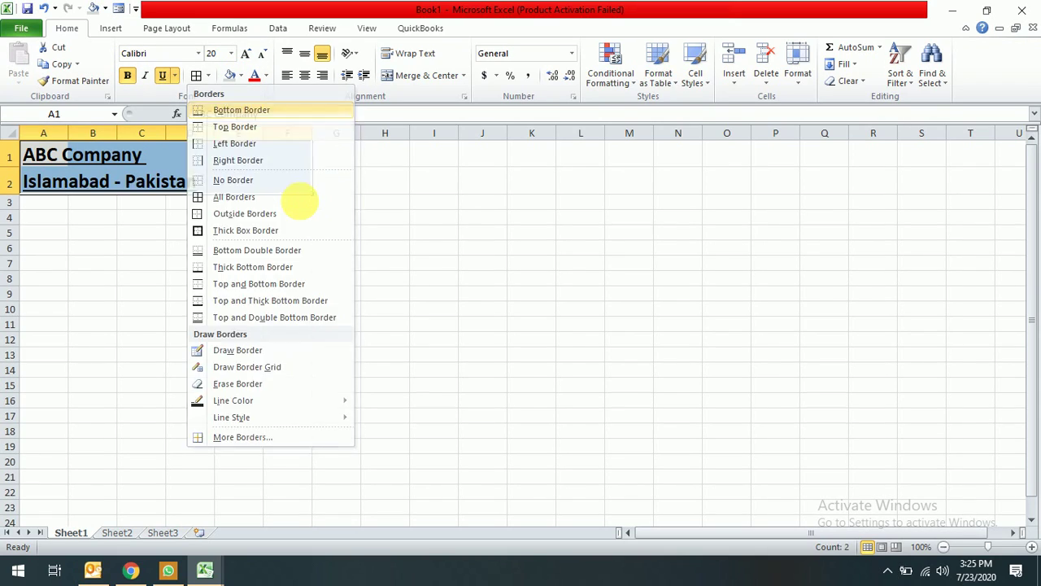
{"action": "key", "text": "t"}
{"action": "key", "text": "Down"}
{"action": "key", "text": "Down"}
{"action": "key", "text": "Down"}
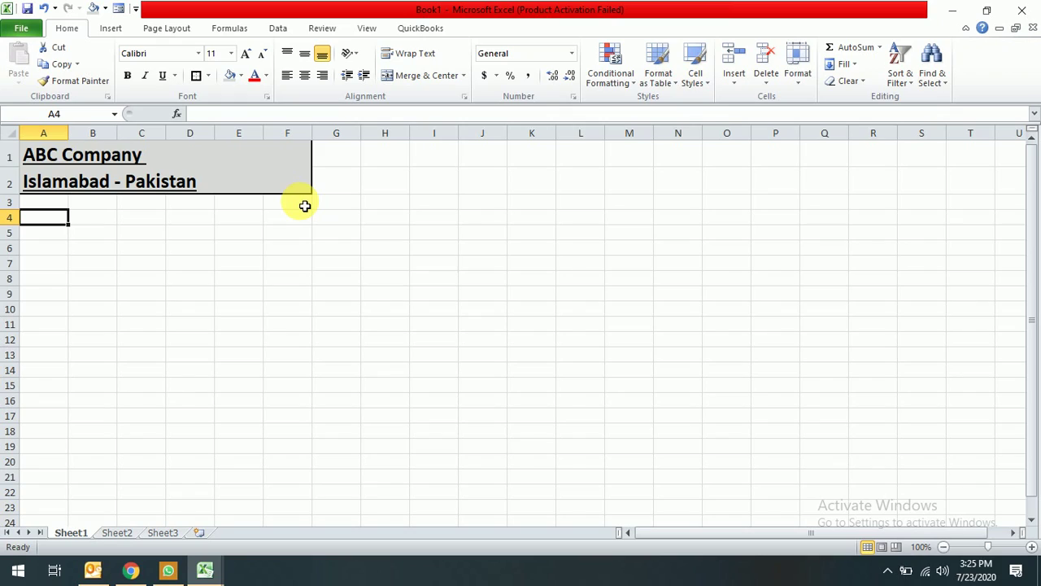
{"action": "type", "text": "Break"}
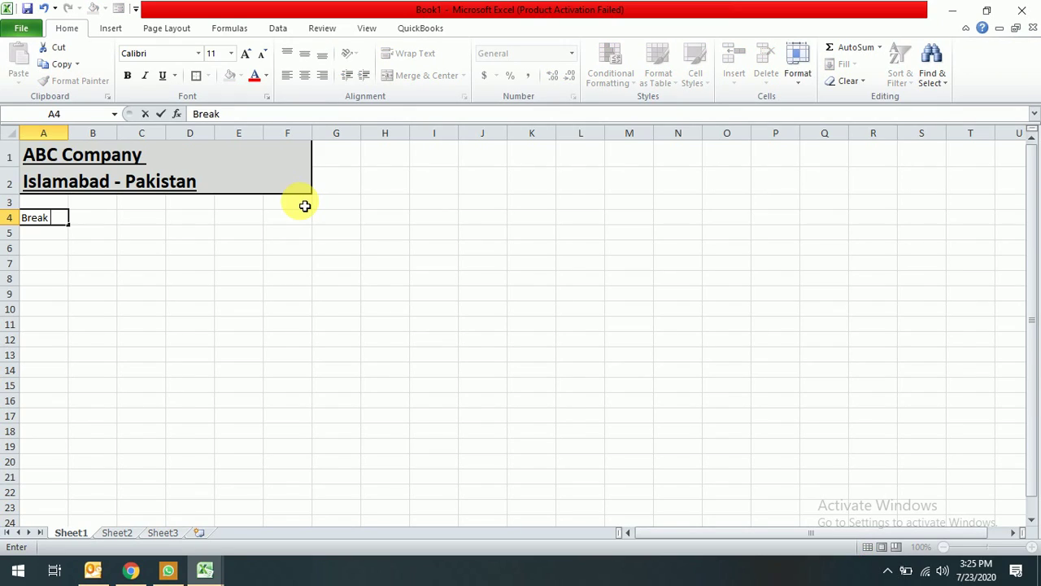
{"action": "key", "text": "BackSpace"}
{"action": "key", "text": "BackSpace"}
{"action": "key", "text": "BackSpace"}
{"action": "key", "text": "BackSpace"}
{"action": "key", "text": "BackSpace"}
{"action": "type", "text": "Ex"}
{"action": "key", "text": "BackSpace"}
{"action": "key", "text": "BackSpace"}
Start the report heading in A4 with the words Monthly Expense
{"action": "type", "text": "Monthlrt"}
{"action": "key", "text": "BackSpace"}
{"action": "key", "text": "BackSpace"}
{"action": "type", "text": "y Expense "}
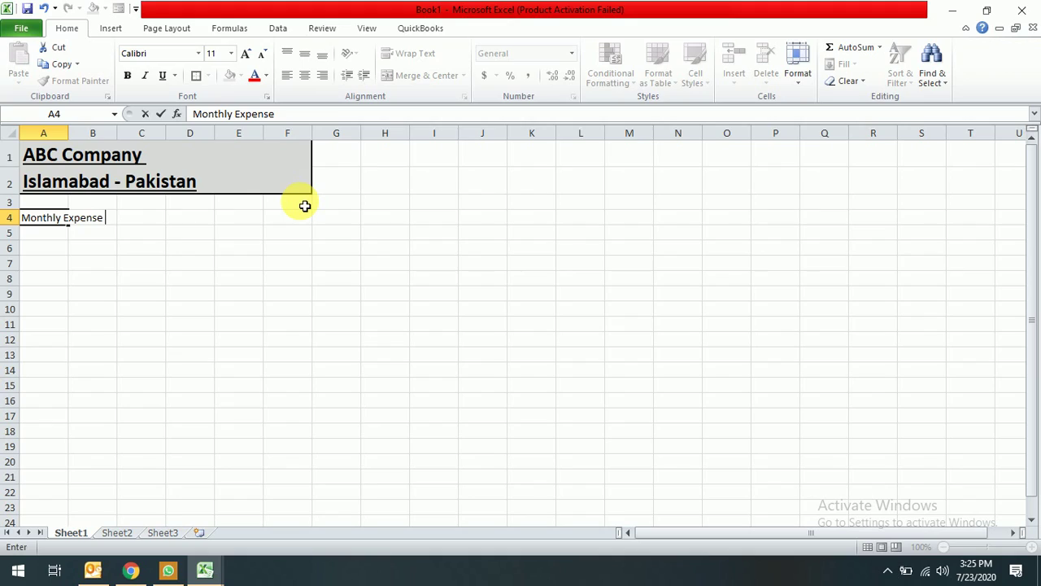
{"action": "type", "text": "Overhe"}
{"action": "key", "text": "BackSpace"}
{"action": "type", "text": "ars"}
{"action": "key", "text": "BackSpace"}
{"action": "key", "text": "BackSpace"}
{"action": "type", "text": "d"}
{"action": "key", "text": "BackSpace"}
{"action": "key", "text": "BackSpace"}
{"action": "key", "text": "BackSpace"}
{"action": "key", "text": "BackSpace"}
{"action": "key", "text": "BackSpace"}
{"action": "key", "text": "BackSpace"}
{"action": "key", "text": "BackSpace"}
{"action": "key", "text": "BackSpace"}
{"action": "key", "text": "BackSpace"}
{"action": "key", "text": "BackSpace"}
{"action": "key", "text": "BackSpace"}
{"action": "key", "text": "BackSpace"}
{"action": "key", "text": "BackSpace"}
{"action": "key", "text": "BackSpace"}
{"action": "key", "text": "BackSpace"}
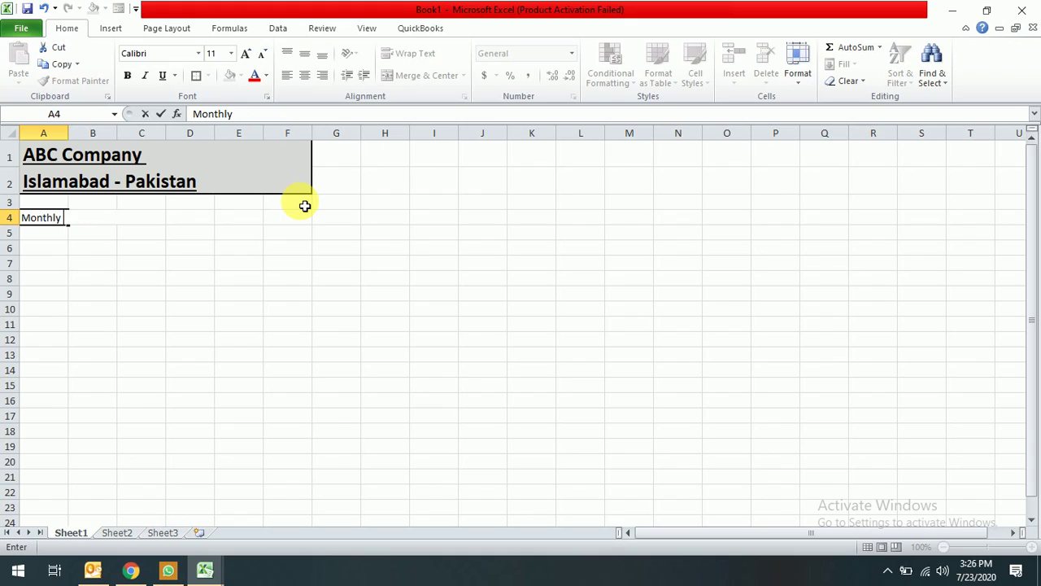
Complete the A4 heading as Monthly Chques Details and enter From July 01 , 2020 to June 30 , 2021 in A5
{"action": "type", "text": "Chques Details"}
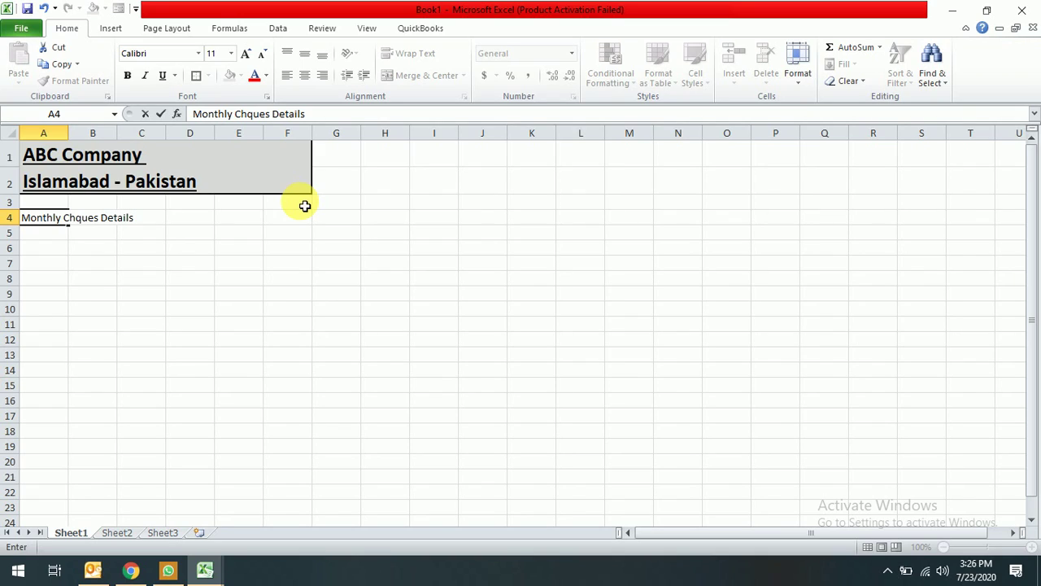
{"action": "key", "text": "Return"}
{"action": "type", "text": "Fro"}
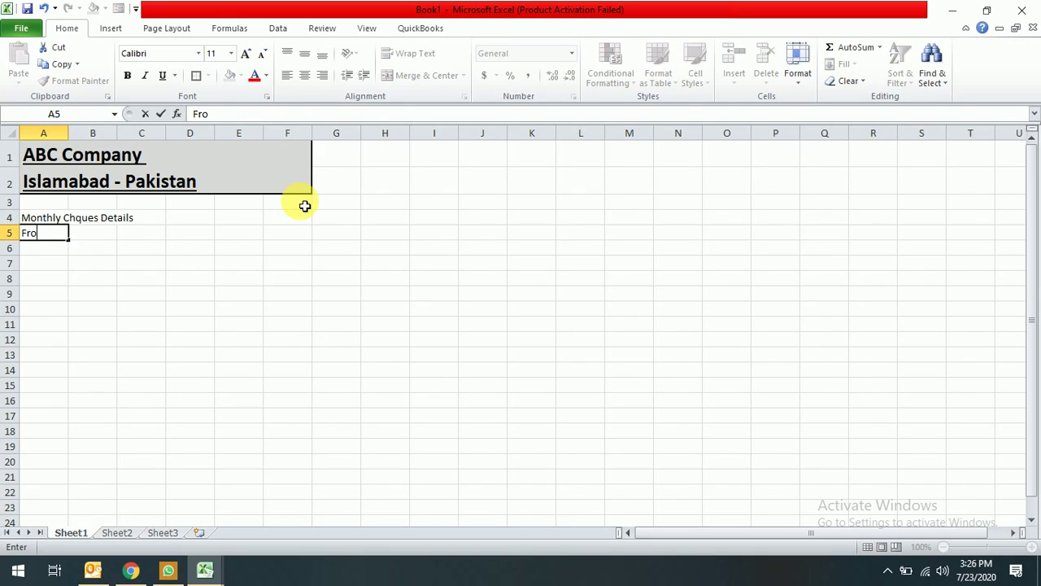
{"action": "type", "text": "m July 01 , 20120 "}
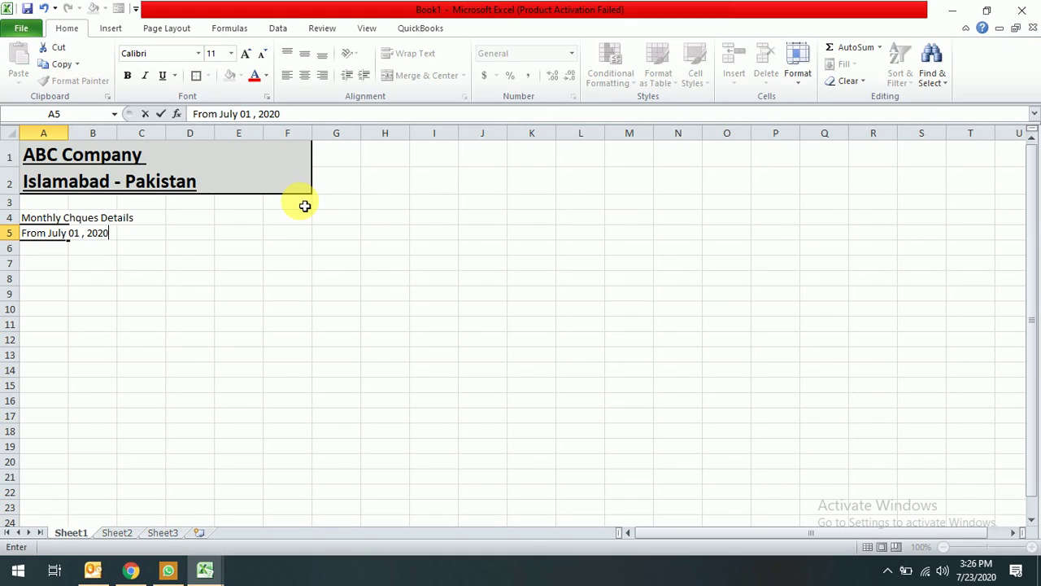
{"action": "type", "text": "to June 30 , 2021"}
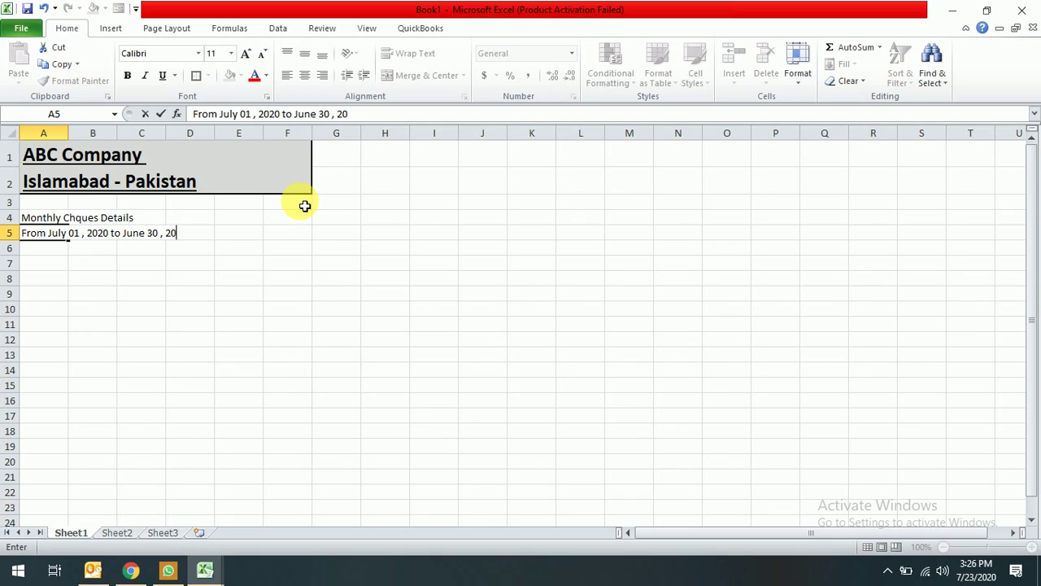
{"action": "key", "text": "Return"}
Format the report heading and period in A4:F5 at font size 15, bold and underlined
{"action": "key", "text": "Up"}
{"action": "key", "text": "Up"}
{"action": "key", "text": "shift+Down"}
{"action": "key", "text": "shift+Right"}
{"action": "key", "text": "shift+Right"}
{"action": "key", "text": "shift+Right"}
{"action": "key", "text": "shift+Right"}
{"action": "key", "text": "shift+Right"}
{"action": "key", "text": "alt+h"}
{"action": "type", "text": "fs"}
{"action": "type", "text": "15"}
{"action": "key", "text": "Return"}
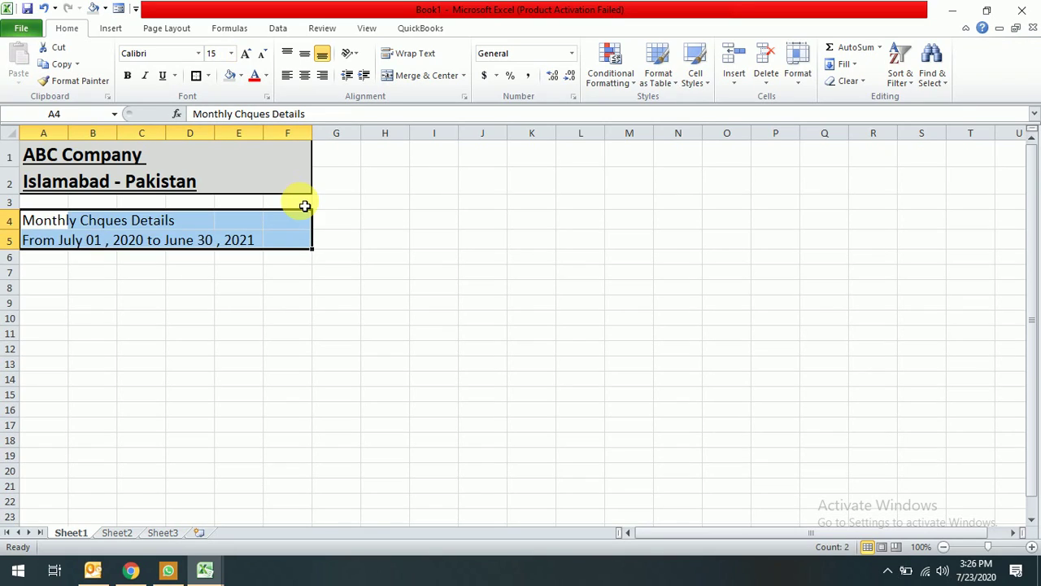
{"action": "key", "text": "ctrl+b"}
{"action": "key", "text": "ctrl+u"}
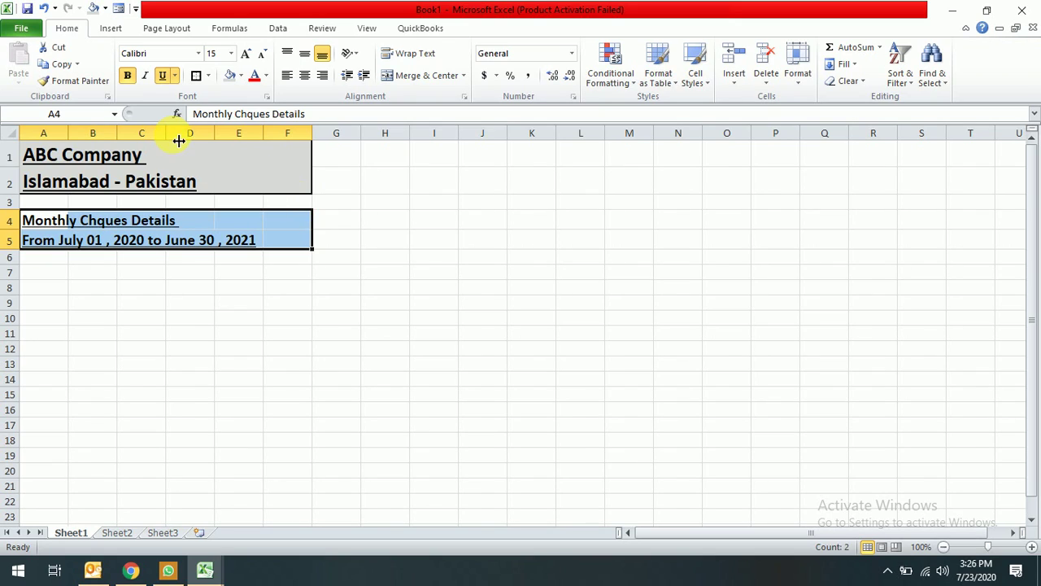
Fill A4:F5 with a medium grey and apply a thick box border around the range
{"action": "left_click", "coordinate": [242, 76]}
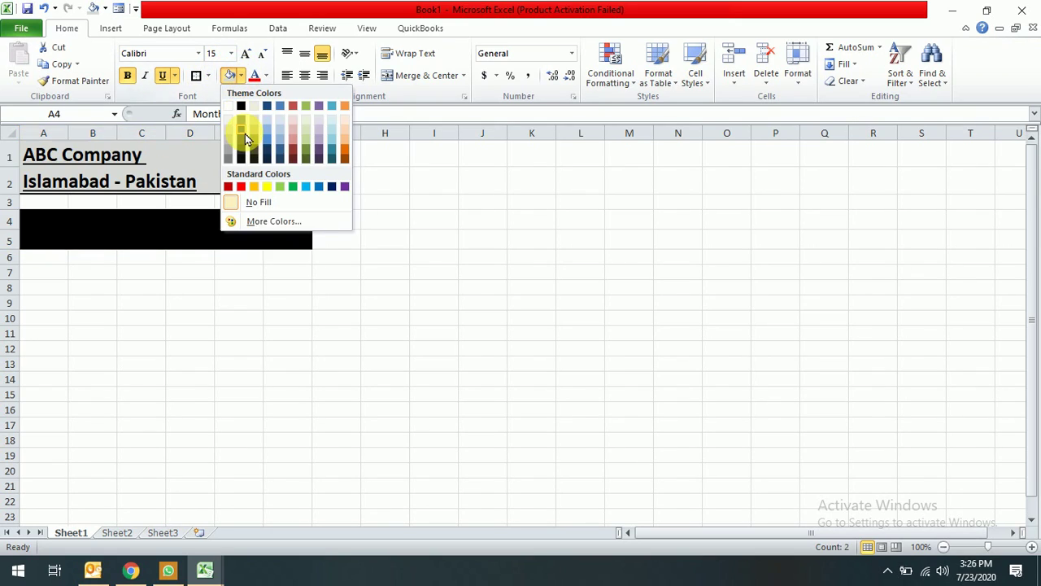
{"action": "left_click", "coordinate": [228, 140]}
{"action": "key", "text": "Down"}
{"action": "key", "text": "Up"}
{"action": "key", "text": "shift+Down"}
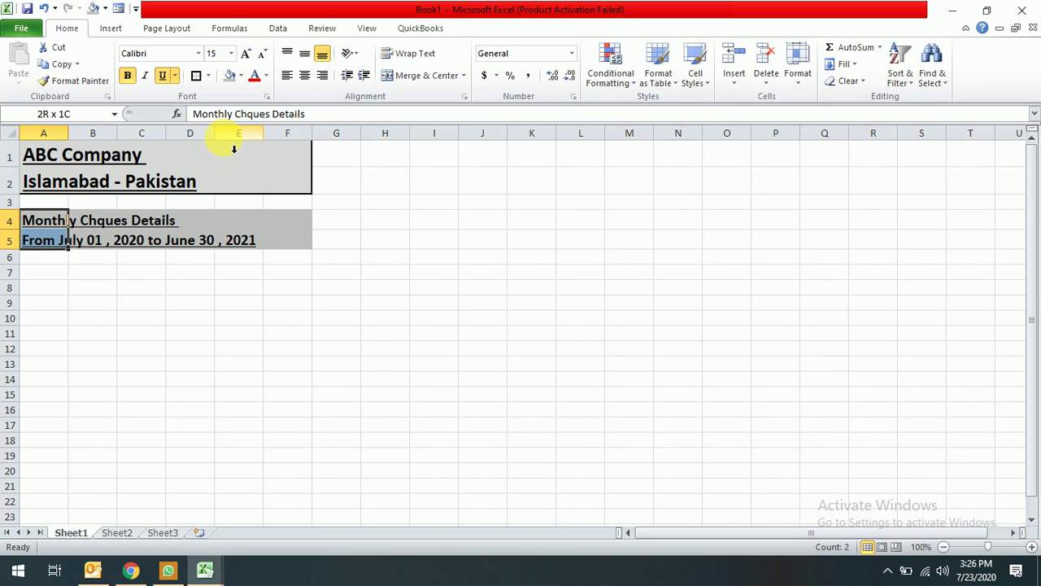
{"action": "key", "text": "shift+Right"}
{"action": "key", "text": "shift+Right"}
{"action": "key", "text": "shift+Right"}
{"action": "key", "text": "shift+Right"}
{"action": "key", "text": "shift+Right"}
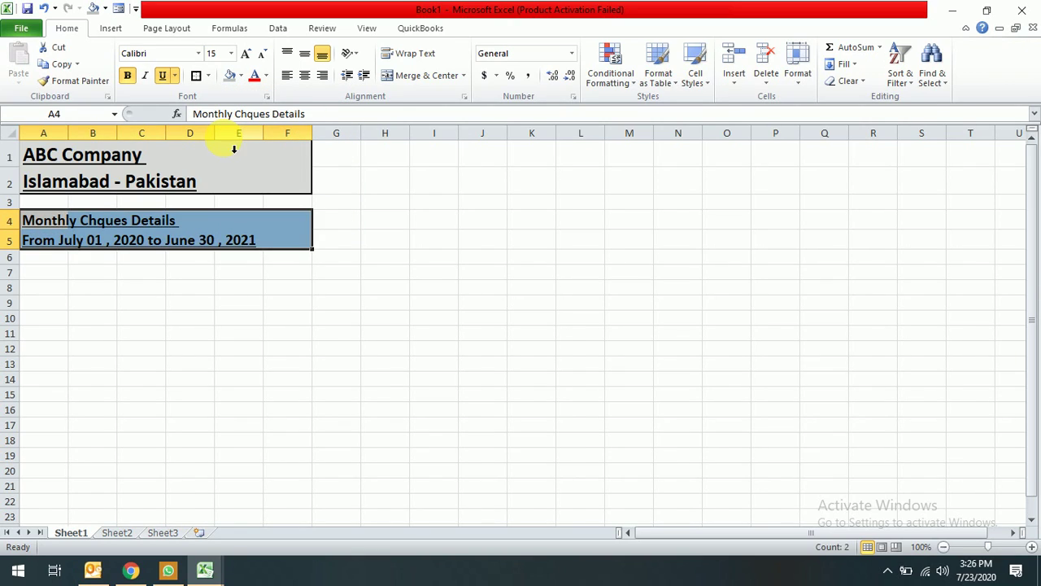
{"action": "key", "text": "alt+h"}
{"action": "key", "text": "b"}
{"action": "key", "text": "t"}
Enter S. No. as the first column header in A7 and move to B7
{"action": "key", "text": "Down"}
{"action": "key", "text": "Down"}
{"action": "key", "text": "Down"}
{"action": "key", "text": "Down"}
{"action": "key", "text": "Up"}
{"action": "type", "text": "S"}
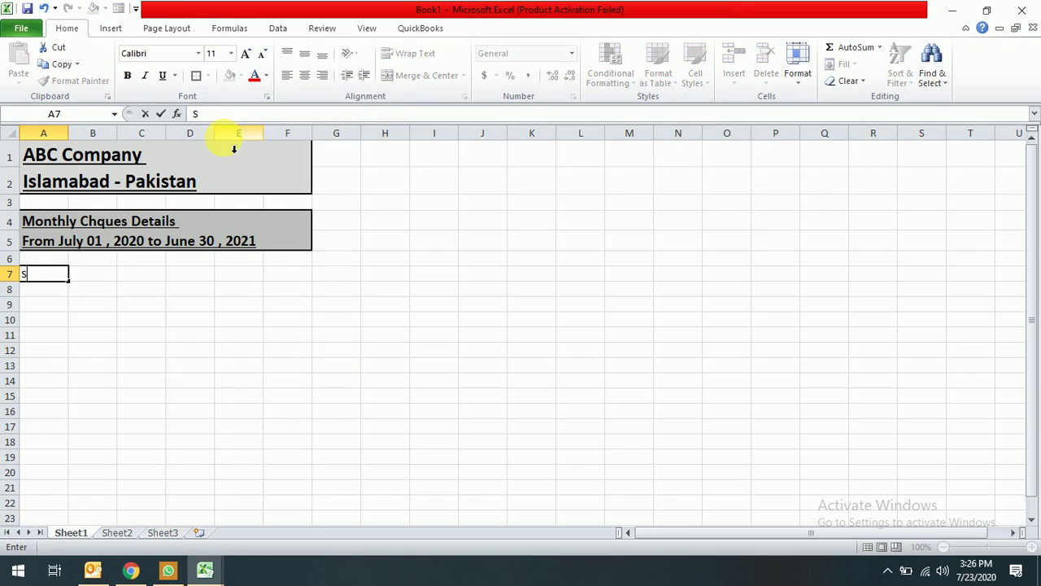
{"action": "type", "text": ". No."}
{"action": "key", "text": "Return"}
{"action": "key", "text": "Up"}
{"action": "key", "text": "Right"}
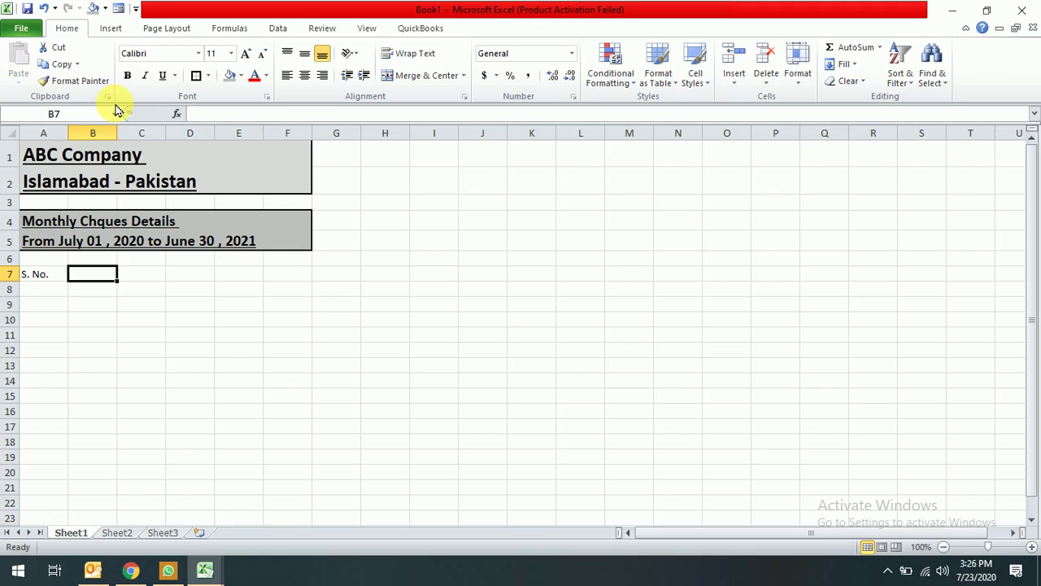
Widen column B and enter Month as the column header in B7
{"action": "left_click_drag", "start_coordinate": [118, 133], "coordinate": [170, 134]}
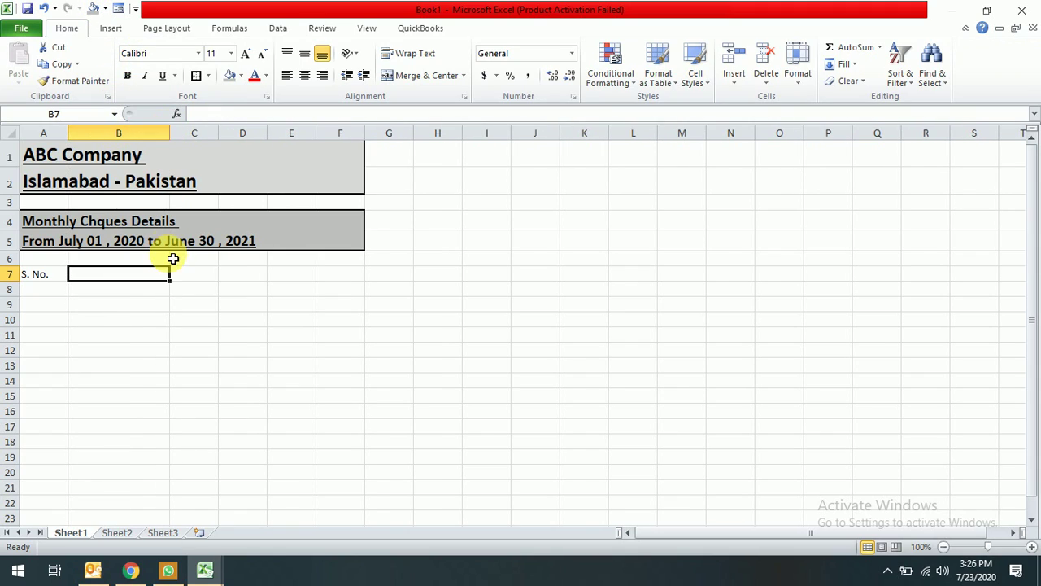
{"action": "left_click", "coordinate": [102, 277]}
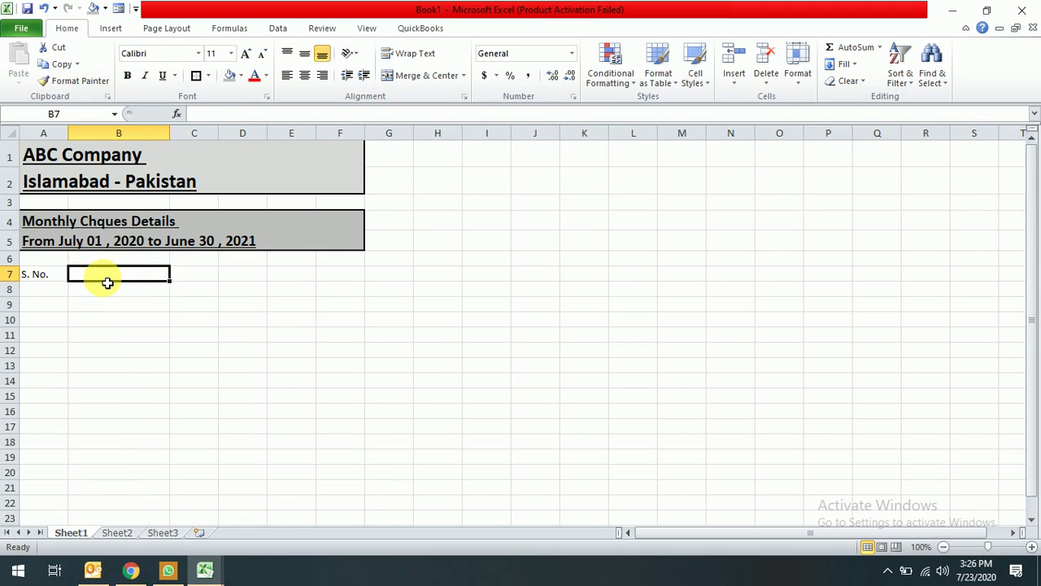
{"action": "type", "text": "Acc"}
{"action": "key", "text": "BackSpace"}
{"action": "key", "text": "BackSpace"}
{"action": "key", "text": "BackSpace"}
{"action": "type", "text": "Month"}
{"action": "key", "text": "Return"}
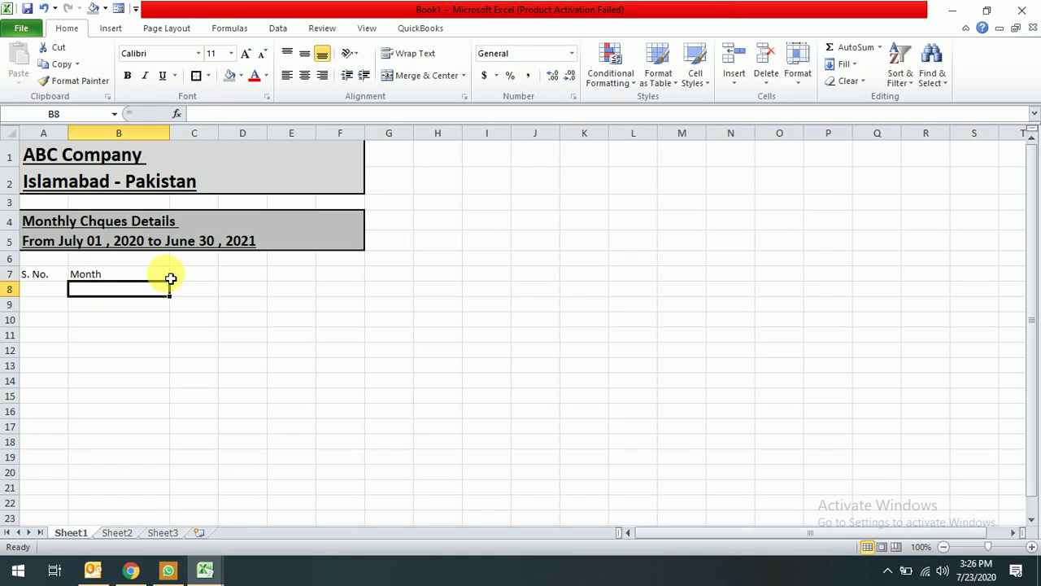
Enter Account Head as the column header in C7
{"action": "left_click", "coordinate": [171, 278]}
{"action": "type", "text": "Acco"}
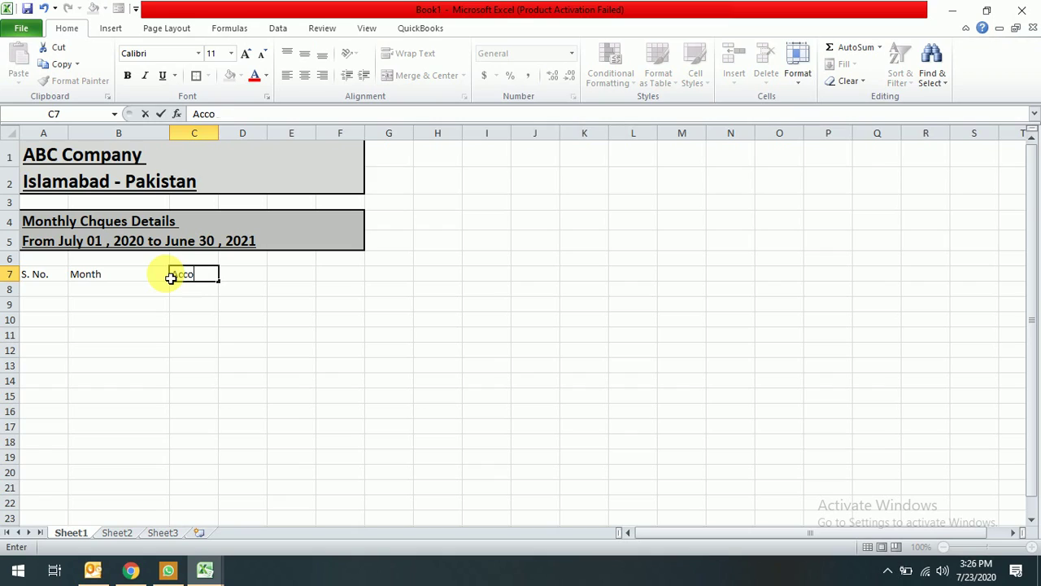
{"action": "type", "text": "unt Head"}
{"action": "key", "text": "Return"}
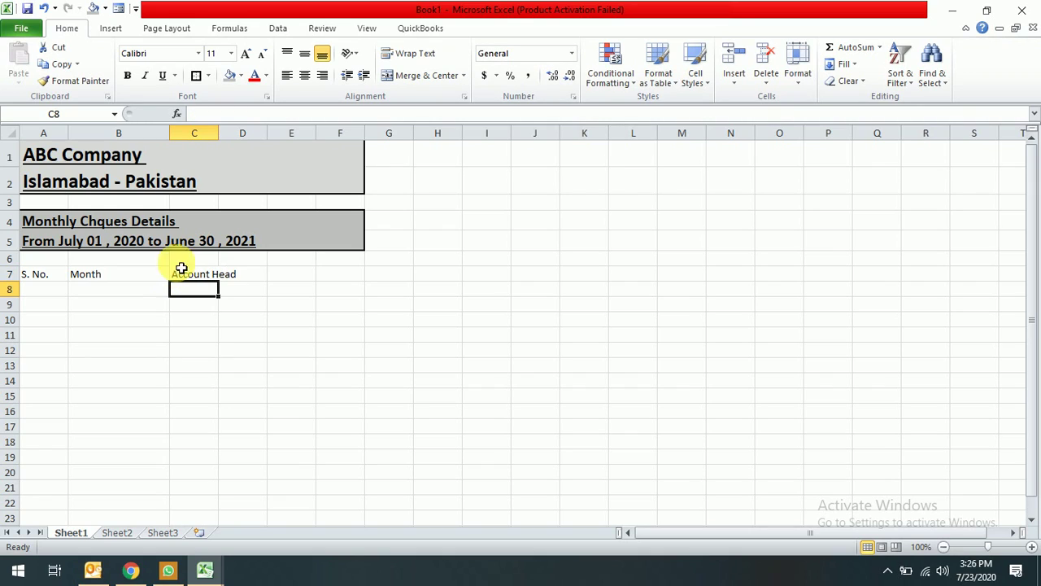
Widen column C to fit its header and enter Payment Dated as the column header in D7
{"action": "left_click_drag", "start_coordinate": [229, 136], "coordinate": [371, 141]}
{"action": "key", "text": "Up"}
{"action": "key", "text": "Right"}
{"action": "key", "text": "Left"}
{"action": "key", "text": "Right"}
{"action": "type", "text": "Payment Dated"}
{"action": "key", "text": "Right"}
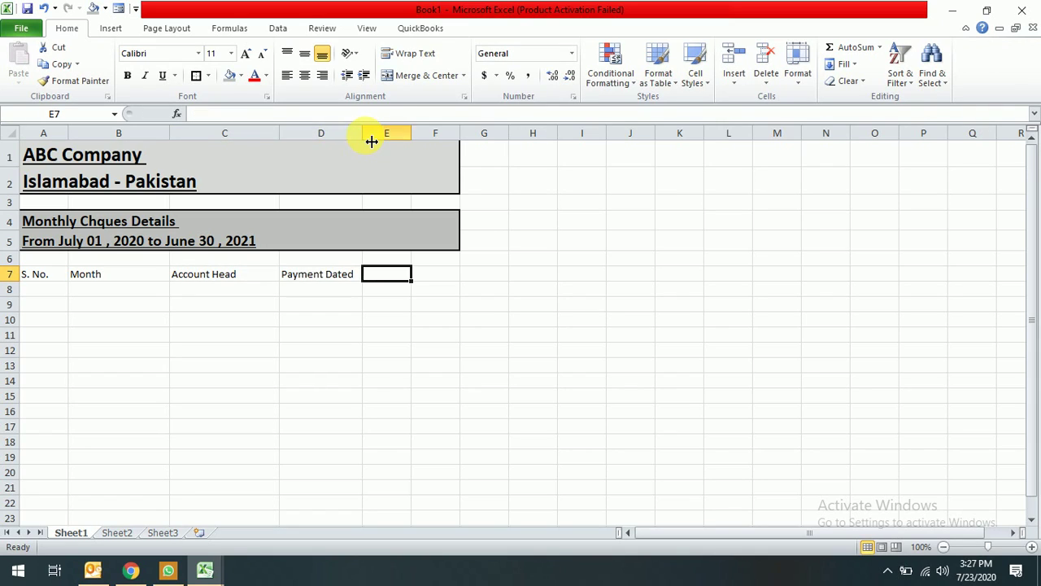
Widen columns D and E and enter Description as the column header in E7
{"action": "left_click_drag", "start_coordinate": [368, 140], "coordinate": [493, 140]}
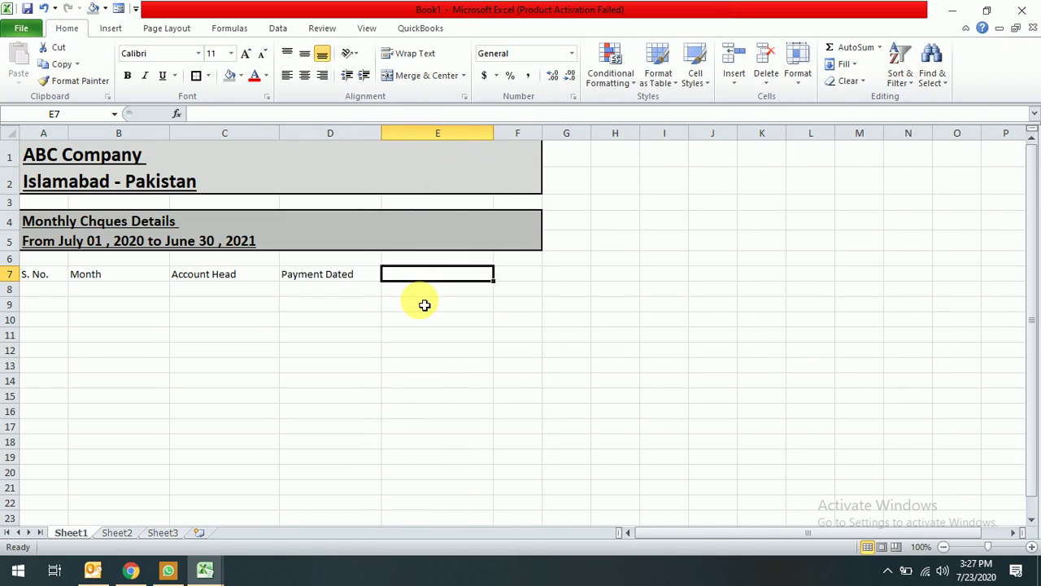
{"action": "type", "text": "Dex"}
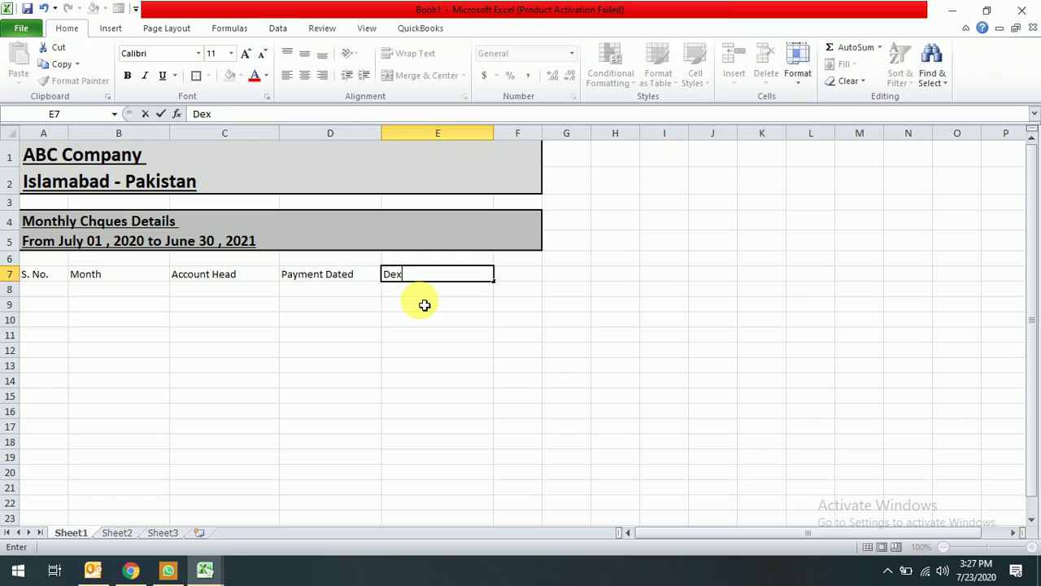
{"action": "type", "text": "cription"}
{"action": "key", "text": "Return"}
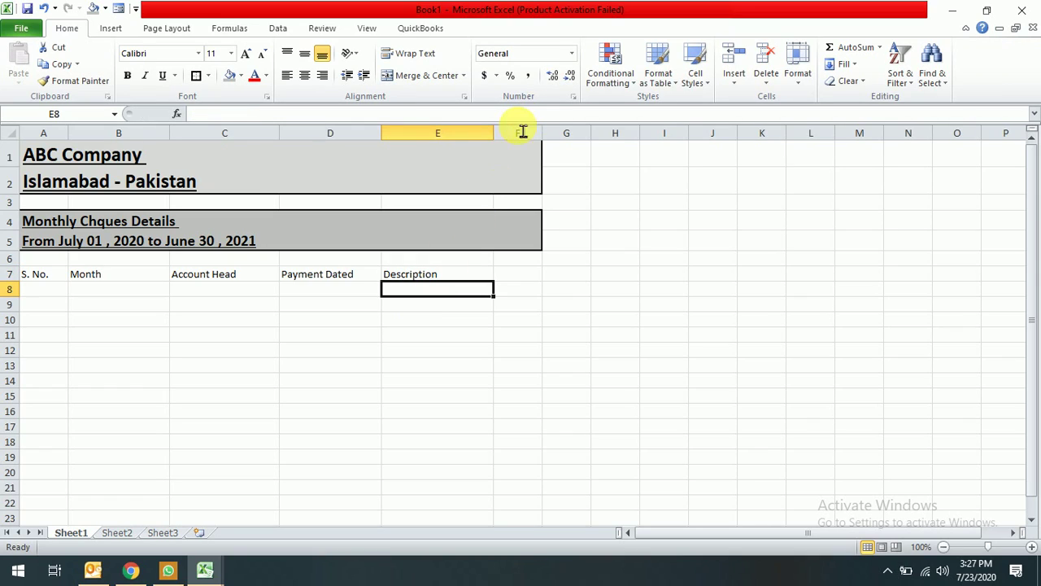
Widen columns E and F and enter Chq / inst No. as the column header in F7
{"action": "left_click_drag", "start_coordinate": [496, 137], "coordinate": [635, 146]}
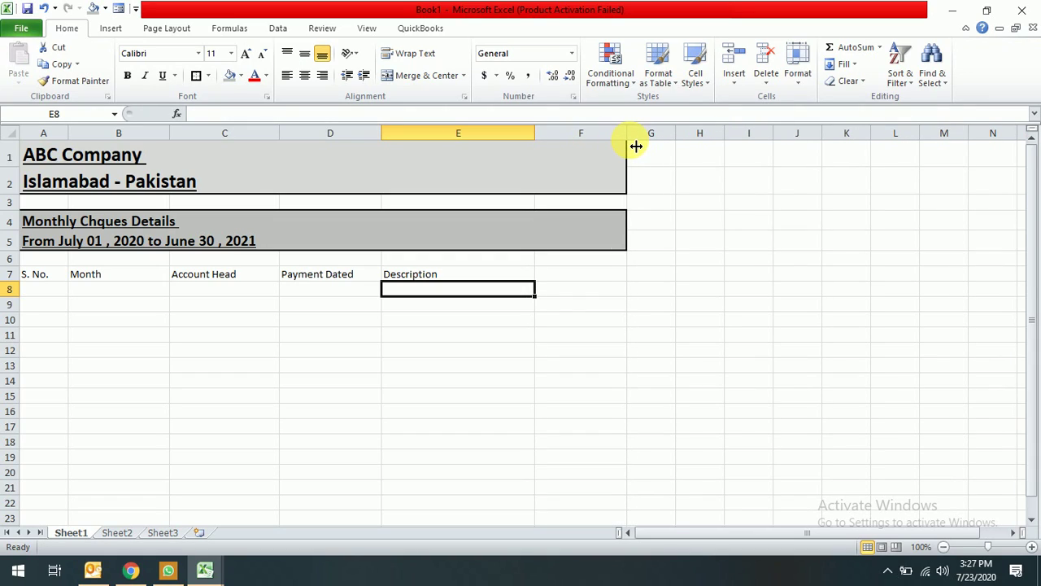
{"action": "key", "text": "Up"}
{"action": "key", "text": "Right"}
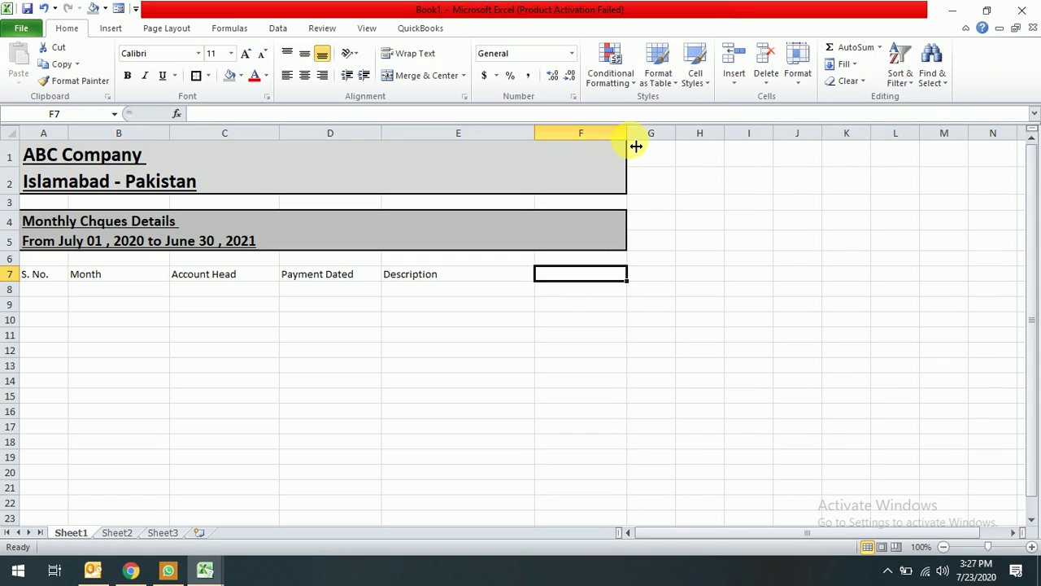
{"action": "type", "text": "Chq"}
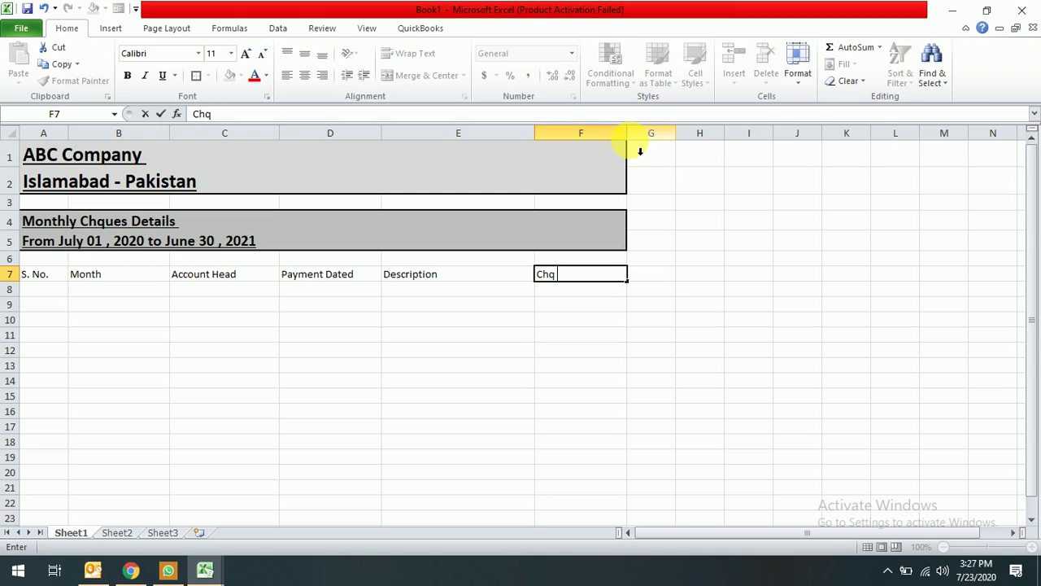
{"action": "type", "text": " / inst No."}
{"action": "key", "text": "Return"}
{"action": "key", "text": "Up"}
{"action": "key", "text": "Right"}
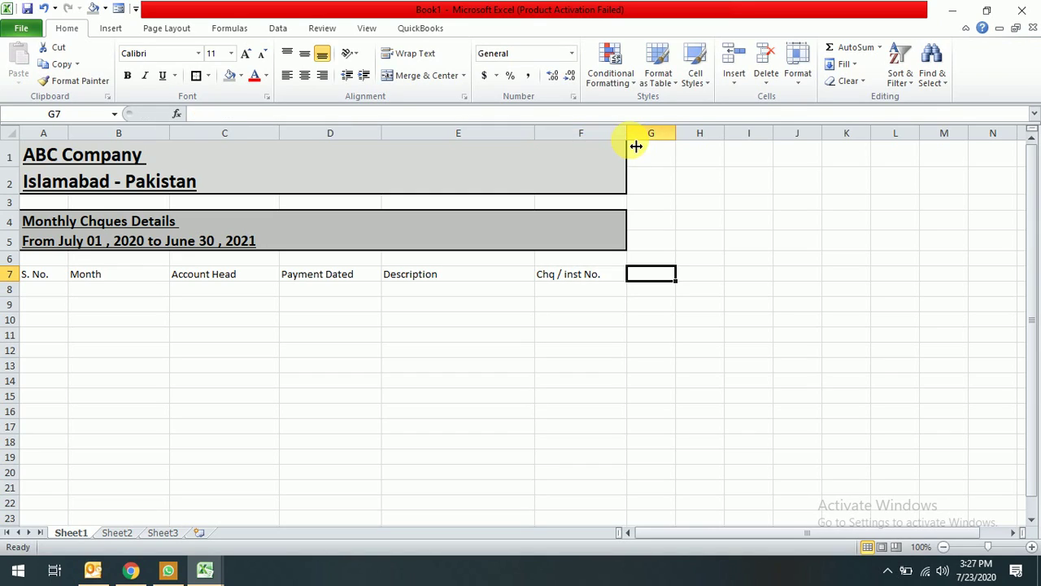
Enter Amount Rs. as the last column header in G7 and widen column G
{"action": "type", "text": "Amount Rs"}
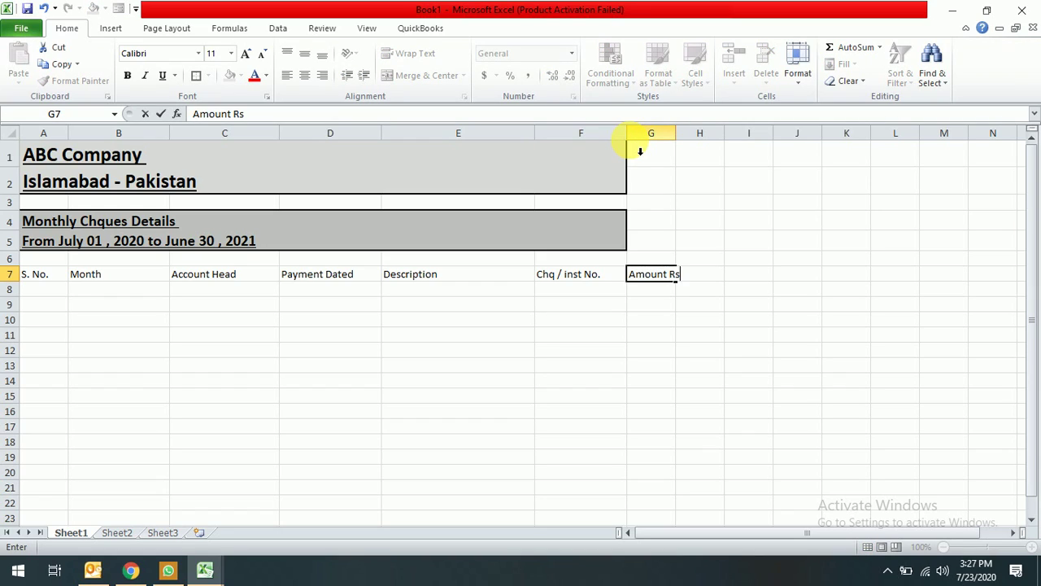
{"action": "type", "text": "."}
{"action": "key", "text": "Return"}
{"action": "left_click_drag", "start_coordinate": [676, 133], "coordinate": [712, 135]}
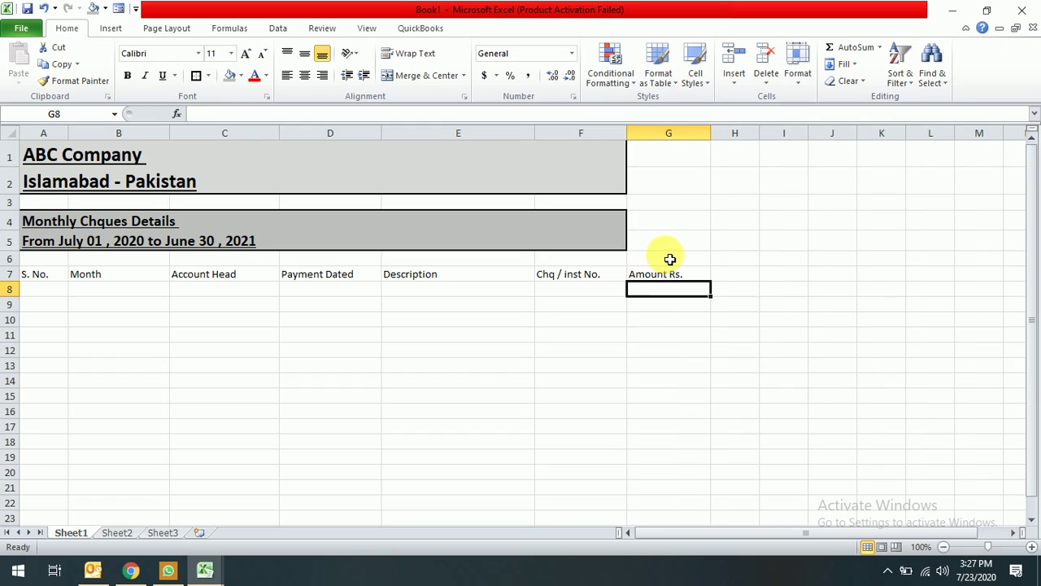
Apply a thick box border around the header row A7:G7 and move to A8
{"action": "left_click", "coordinate": [654, 280]}
{"action": "key", "text": "Left"}
{"action": "key", "text": "Left"}
{"action": "key", "text": "Left"}
{"action": "key", "text": "Left"}
{"action": "key", "text": "Left"}
{"action": "key", "text": "Left"}
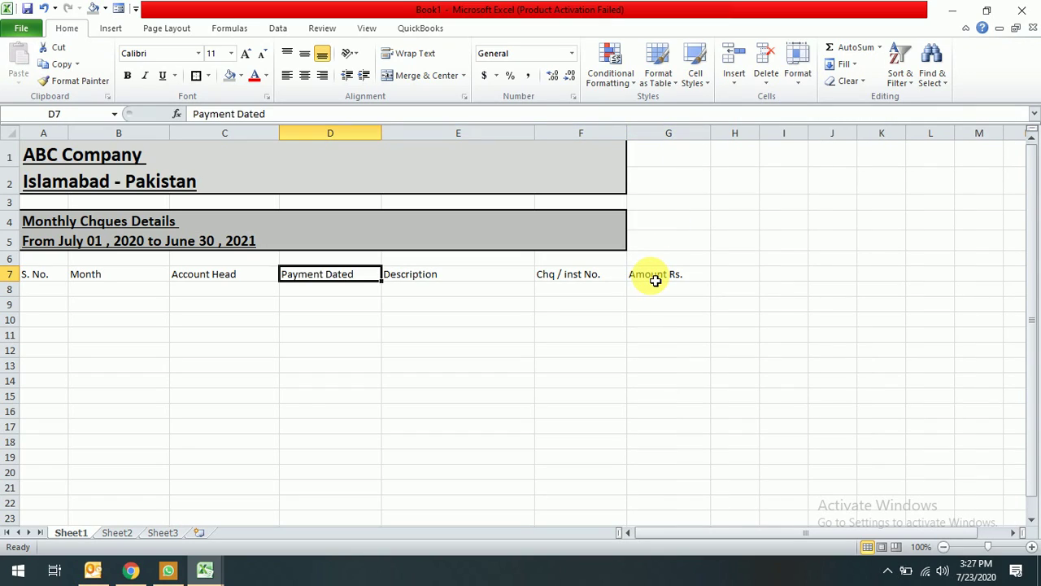
{"action": "key", "text": "shift+Right"}
{"action": "key", "text": "shift+Right"}
{"action": "key", "text": "shift+Right"}
{"action": "key", "text": "shift+Right"}
{"action": "key", "text": "shift+Right"}
{"action": "key", "text": "shift+Right"}
{"action": "key", "text": "shift+Right"}
{"action": "key", "text": "shift+Left"}
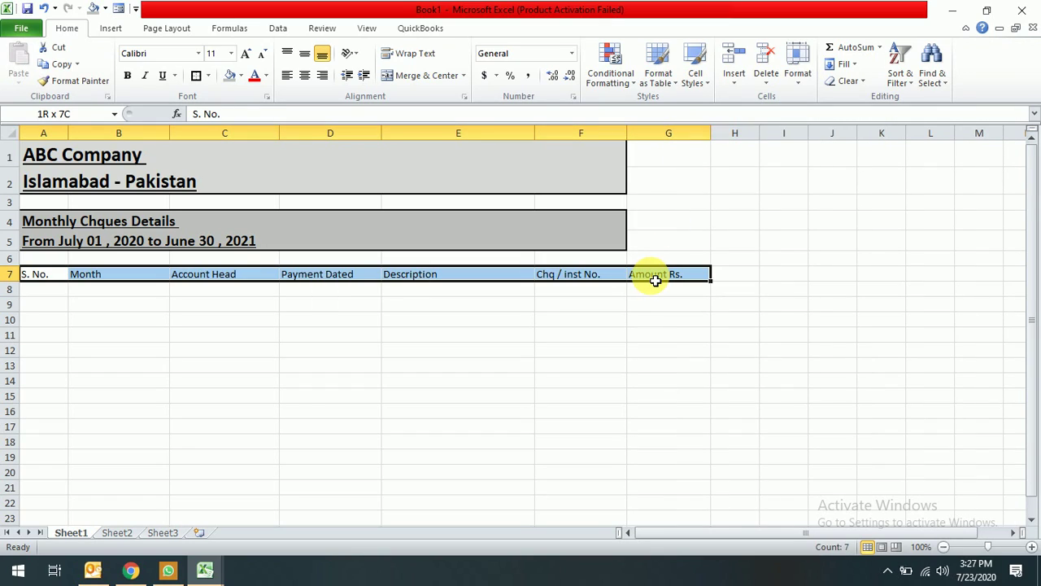
{"action": "key", "text": "Down"}
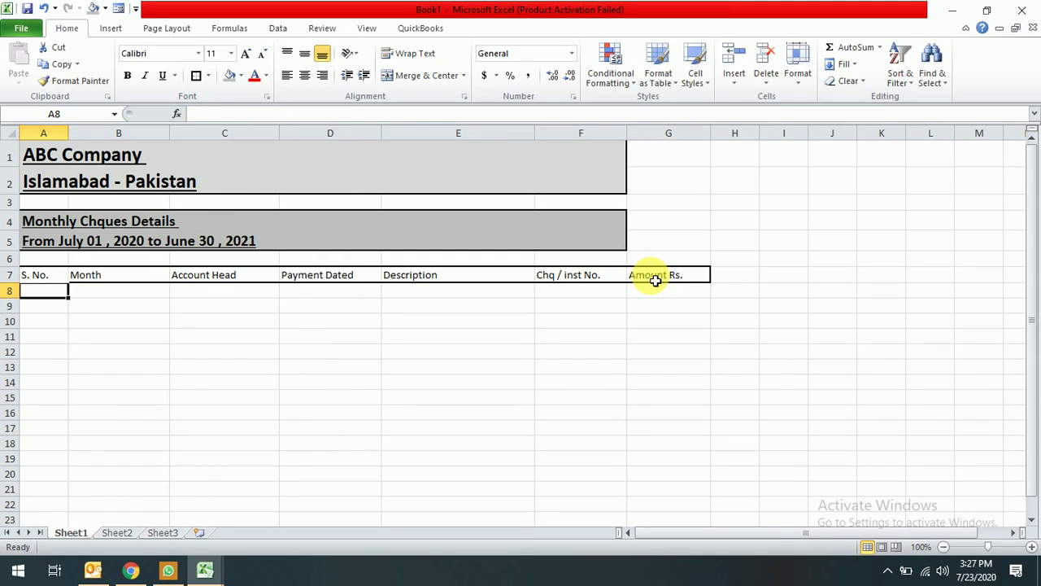
Apply all borders to the table body range A8:G200 below the column headers
{"action": "key", "text": "shift+Right"}
{"action": "key", "text": "shift+Right"}
{"action": "key", "text": "shift+Right"}
{"action": "key", "text": "shift+Right"}
{"action": "key", "text": "shift+Right"}
{"action": "key", "text": "shift+Right"}
{"action": "key", "text": "shift+Right"}
{"action": "key", "text": "shift+Left"}
{"action": "key", "text": "shift+Down"}
{"action": "key", "text": "shift+Down"}
{"action": "key", "text": "shift+Down"}
{"action": "key", "text": "shift+Down"}
{"action": "key", "text": "shift+Down"}
{"action": "key", "text": "shift+Down"}
{"action": "key", "text": "shift+Down"}
{"action": "key", "text": "shift+Down"}
{"action": "key", "text": "shift+Down"}
{"action": "key", "text": "shift+Down"}
{"action": "key", "text": "shift+Down"}
{"action": "key", "text": "shift+Down"}
{"action": "key", "text": "shift+Down"}
{"action": "key", "text": "shift+Down"}
{"action": "key", "text": "shift+Down"}
{"action": "key", "text": "shift+Down"}
{"action": "key", "text": "shift+Down"}
{"action": "key", "text": "shift+Down"}
{"action": "key", "text": "shift+Down"}
{"action": "key", "text": "shift+Down"}
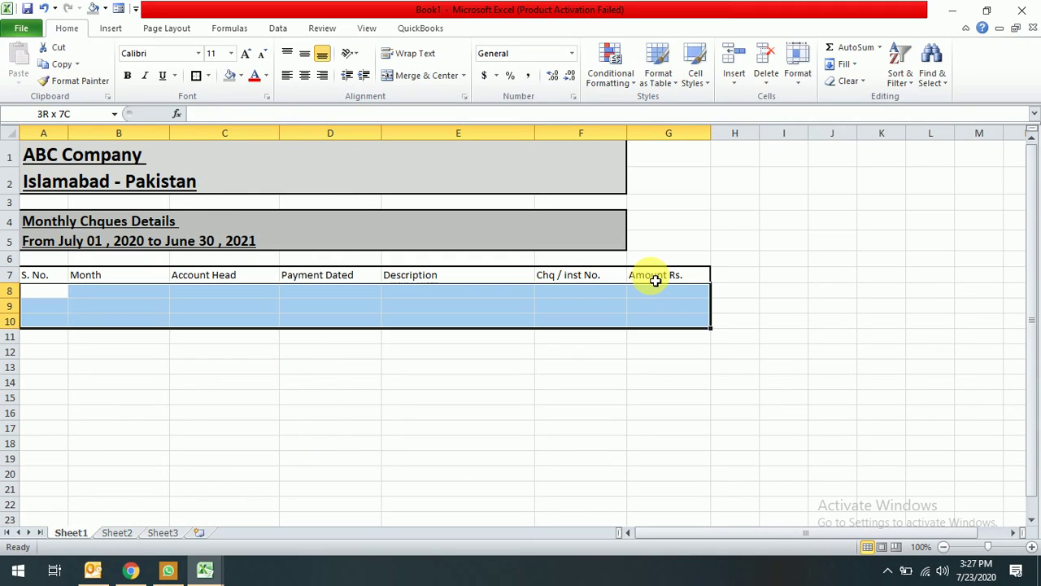
{"action": "key", "text": "shift+Down"}
{"action": "key", "text": "shift+Down"}
{"action": "key", "text": "shift+Down"}
{"action": "key", "text": "shift+Down"}
{"action": "key", "text": "shift+Down"}
{"action": "key", "text": "shift+Down"}
{"action": "key", "text": "shift+Down"}
{"action": "key", "text": "shift+Down"}
{"action": "key", "text": "shift+Down"}
{"action": "key", "text": "shift+Down"}
{"action": "key", "text": "shift+Down"}
{"action": "key", "text": "shift+Down"}
{"action": "key", "text": "shift+Down"}
{"action": "key", "text": "shift+Down"}
{"action": "key", "text": "shift+Down"}
{"action": "key", "text": "shift+Down"}
{"action": "key", "text": "shift+Down"}
{"action": "key", "text": "shift+Down"}
{"action": "key", "text": "shift+Down"}
{"action": "key", "text": "shift+Down"}
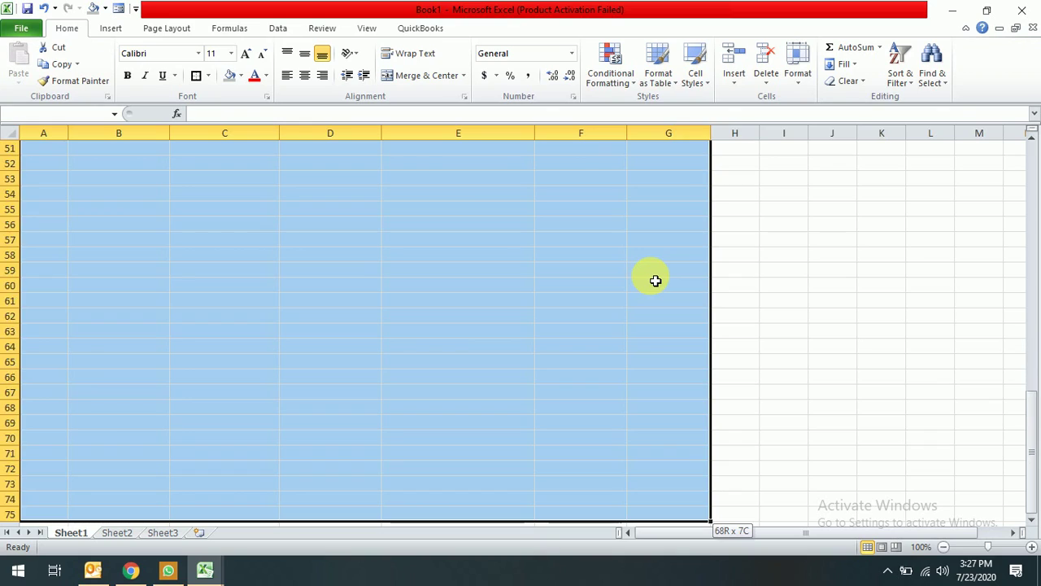
{"action": "key", "text": "shift+Down"}
{"action": "key", "text": "shift+Down"}
{"action": "key", "text": "shift+Down"}
{"action": "key", "text": "shift+Down"}
{"action": "key", "text": "shift+Down"}
{"action": "key", "text": "shift+Down"}
{"action": "key", "text": "shift+Down"}
{"action": "key", "text": "shift+Down"}
{"action": "key", "text": "shift+Down"}
{"action": "key", "text": "shift+Down"}
{"action": "key", "text": "shift+Down"}
{"action": "key", "text": "shift+Down"}
{"action": "key", "text": "shift+Down"}
{"action": "key", "text": "shift+Down"}
{"action": "key", "text": "shift+Down"}
{"action": "key", "text": "shift+Down"}
{"action": "key", "text": "shift+Down"}
{"action": "key", "text": "shift+Down"}
{"action": "key", "text": "shift+Down"}
{"action": "key", "text": "shift+Down"}
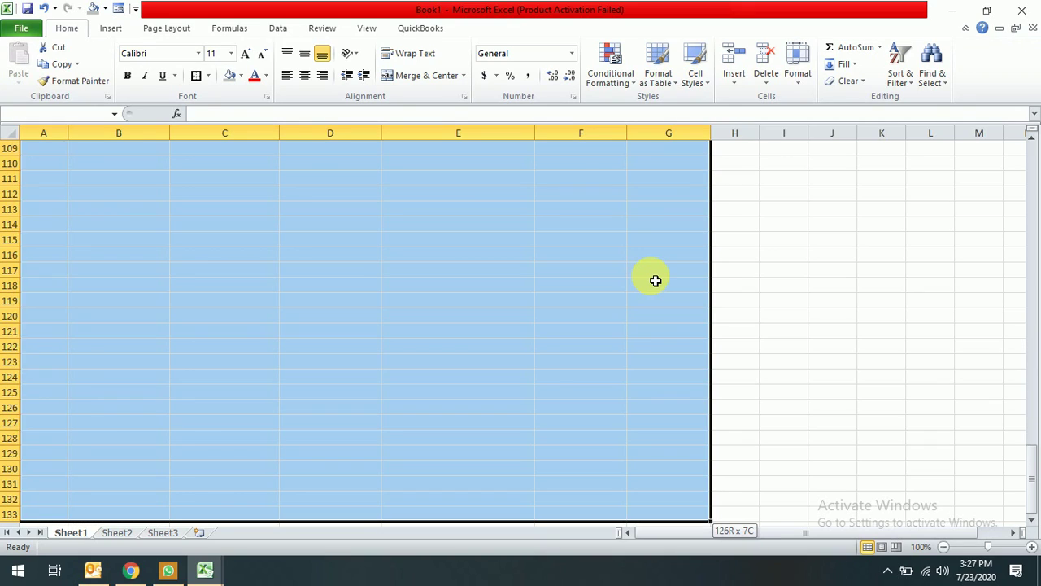
{"action": "key", "text": "shift+Down"}
{"action": "key", "text": "shift+Down"}
{"action": "key", "text": "shift+Down"}
{"action": "key", "text": "shift+Down"}
{"action": "key", "text": "shift+Down"}
{"action": "key", "text": "shift+Down"}
{"action": "key", "text": "shift+Down"}
{"action": "key", "text": "shift+Down"}
{"action": "key", "text": "shift+Down"}
{"action": "key", "text": "shift+Down"}
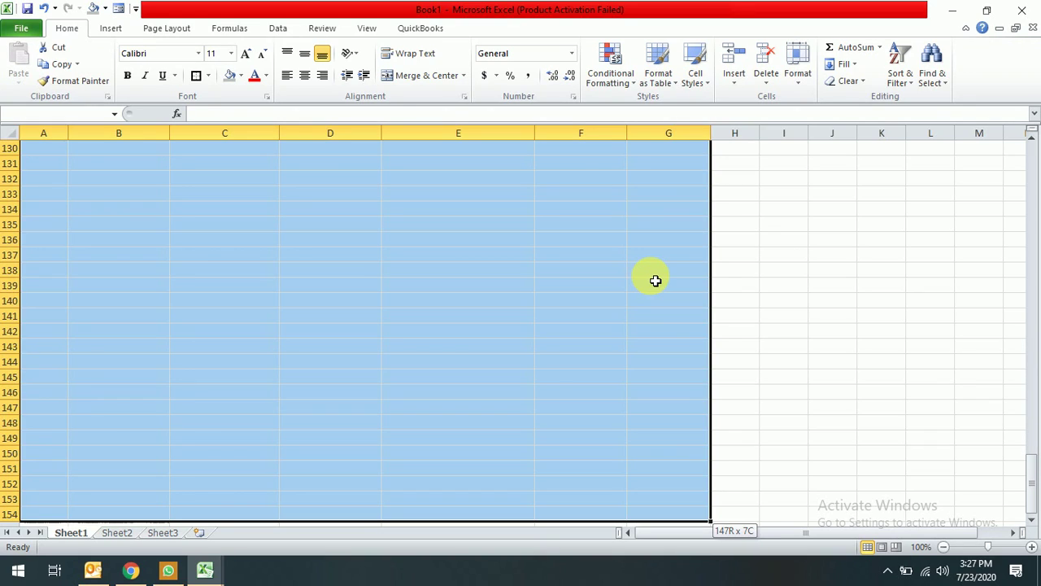
{"action": "key", "text": "shift+Down"}
{"action": "key", "text": "shift+Down"}
{"action": "key", "text": "shift+Down"}
{"action": "key", "text": "shift+Down"}
{"action": "key", "text": "shift+Down"}
{"action": "key", "text": "shift+Down"}
{"action": "key", "text": "shift+Down"}
{"action": "key", "text": "shift+Down"}
{"action": "key", "text": "shift+Down"}
{"action": "key", "text": "shift+Down"}
{"action": "key", "text": "shift+Down"}
{"action": "key", "text": "shift+Down"}
{"action": "key", "text": "shift+Down"}
{"action": "key", "text": "shift+Down"}
{"action": "key", "text": "shift+Down"}
{"action": "key", "text": "shift+Down"}
{"action": "key", "text": "shift+Down"}
{"action": "key", "text": "shift+Down"}
{"action": "key", "text": "shift+Down"}
{"action": "key", "text": "shift+Down"}
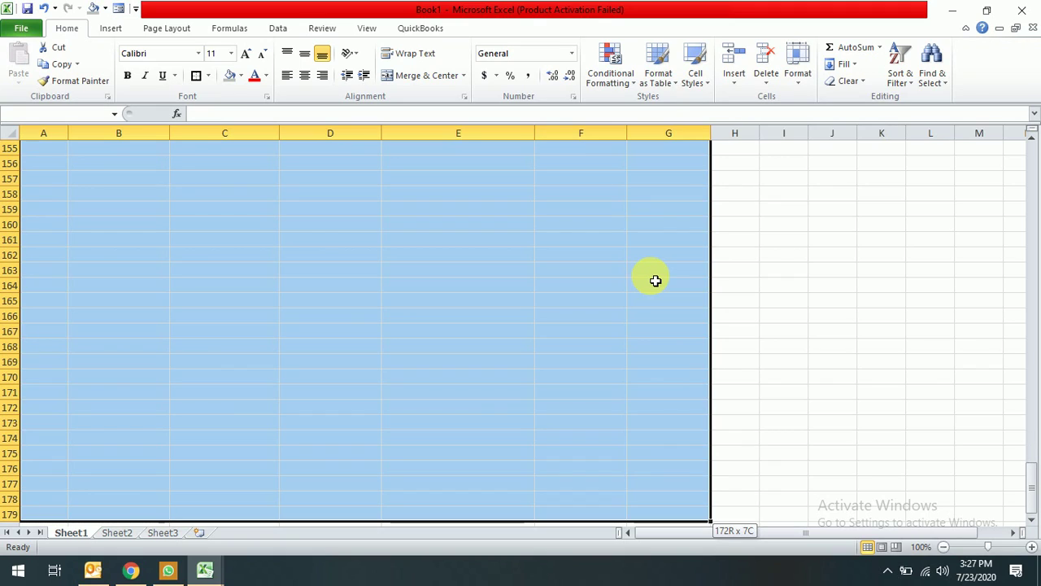
{"action": "key", "text": "shift+Down"}
{"action": "key", "text": "shift+Down"}
{"action": "key", "text": "shift+Down"}
{"action": "key", "text": "shift+Down"}
{"action": "key", "text": "shift+Down"}
{"action": "key", "text": "shift+Down"}
{"action": "key", "text": "shift+Down"}
{"action": "key", "text": "shift+Down"}
{"action": "key", "text": "shift+Down"}
{"action": "key", "text": "shift+Down"}
{"action": "key", "text": "shift+Down"}
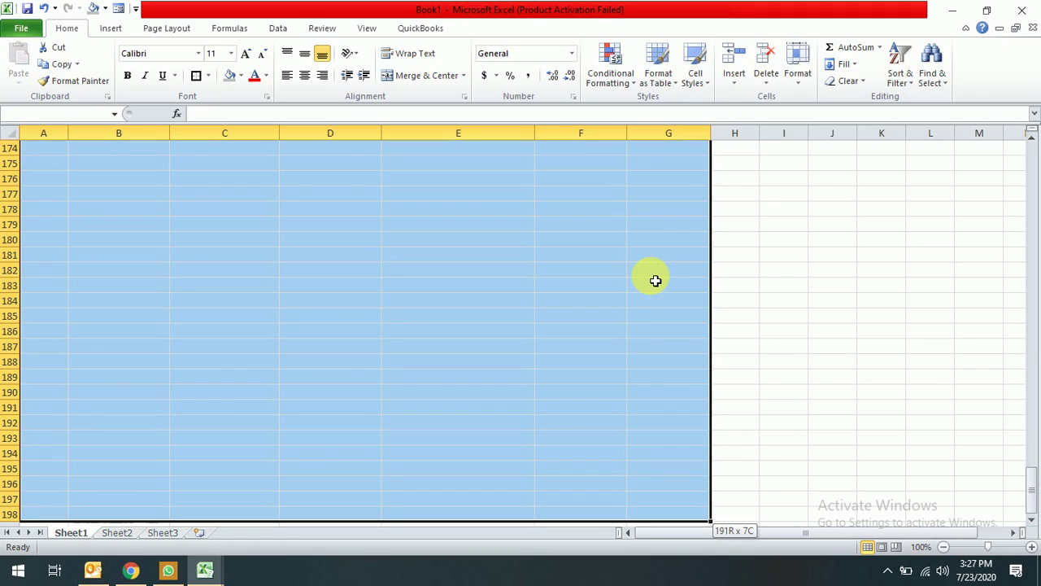
{"action": "key", "text": "shift+Up"}
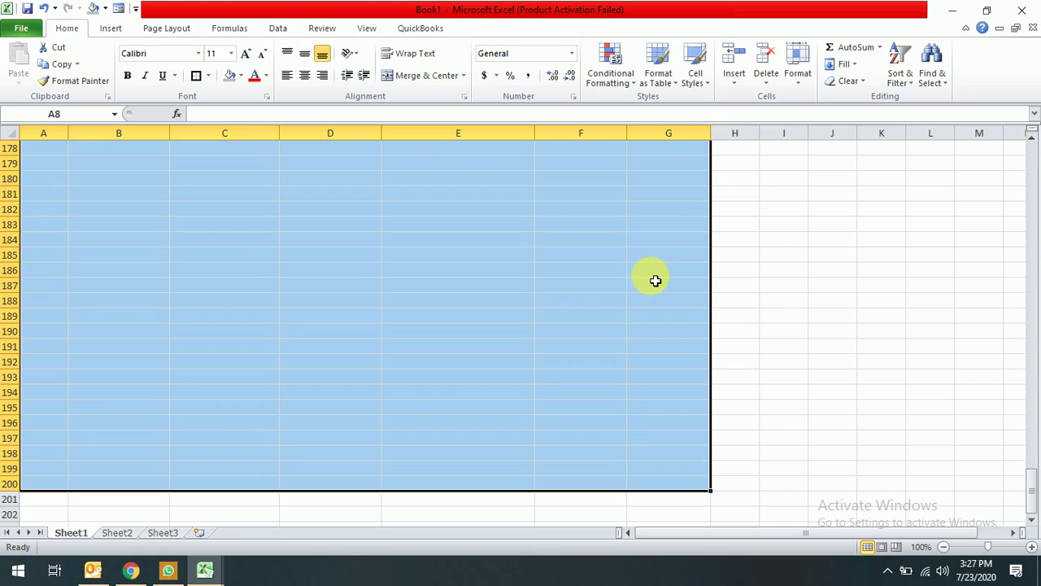
{"action": "key", "text": "a"}
Reapply a thick box border around the column header row A7:G7
{"action": "key", "text": "Down"}
{"action": "key", "text": "Up"}
{"action": "key", "text": "Up"}
{"action": "key", "text": "shift+Right"}
{"action": "key", "text": "shift+Right"}
{"action": "key", "text": "shift+Right"}
{"action": "key", "text": "shift+Right"}
{"action": "key", "text": "shift+Right"}
{"action": "key", "text": "shift+Right"}
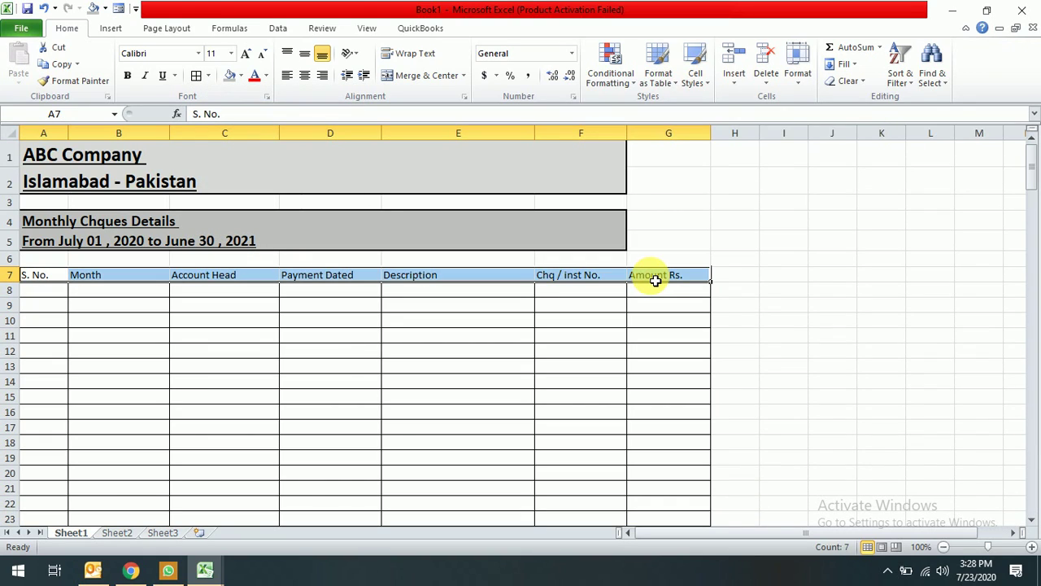
{"action": "key", "text": "alt+h"}
{"action": "key", "text": "b"}
{"action": "key", "text": "t"}
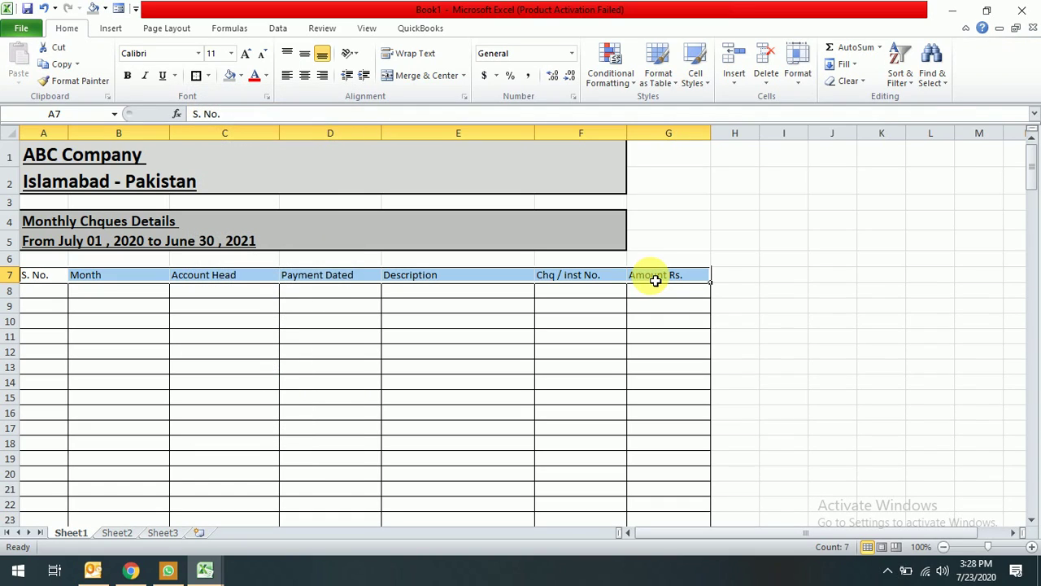
Make the column headers in A7:G7 bold
{"action": "key", "text": "Down"}
{"action": "key", "text": "Up"}
{"action": "key", "text": "shift+Right"}
{"action": "key", "text": "shift+Right"}
{"action": "key", "text": "shift+Right"}
{"action": "key", "text": "shift+Right"}
{"action": "key", "text": "shift+Right"}
{"action": "key", "text": "shift+Right"}
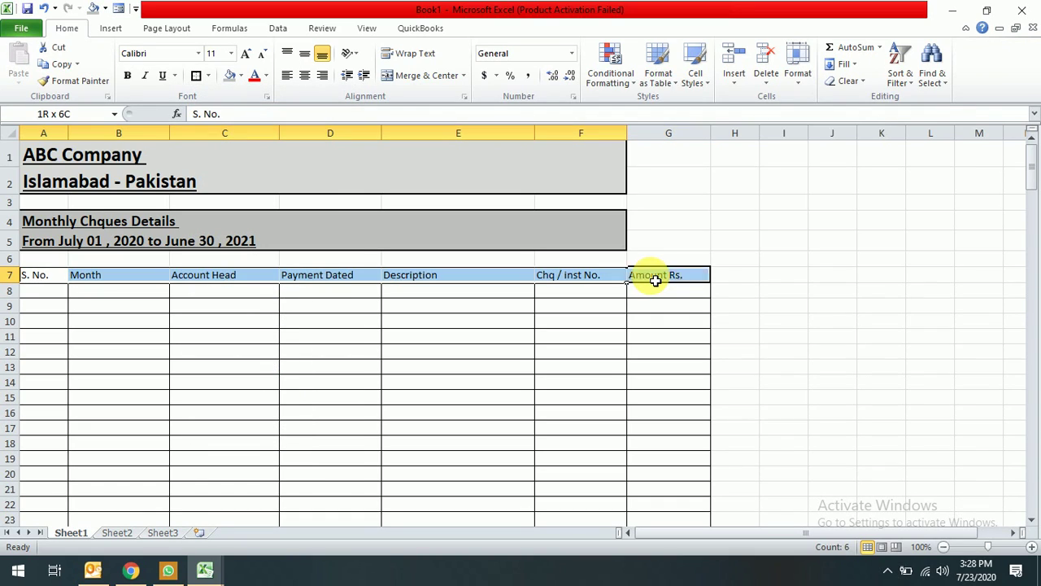
{"action": "key", "text": "ctrl+b"}
{"action": "key", "text": "Down"}
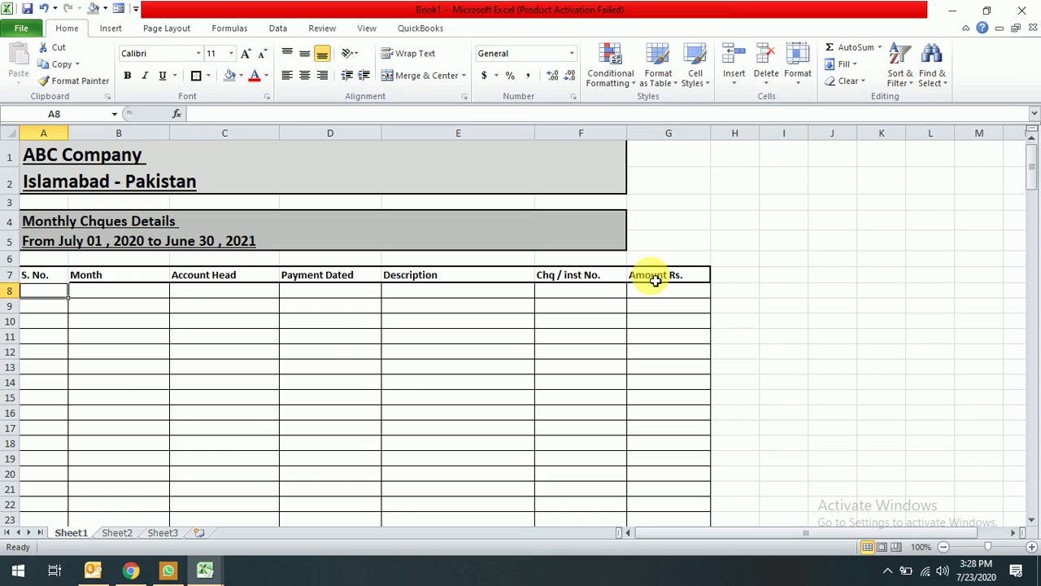
{"action": "key", "text": "Up"}
{"action": "key", "text": "shift+Right"}
{"action": "key", "text": "shift+Right"}
{"action": "key", "text": "Right"}
{"action": "key", "text": "Right"}
{"action": "key", "text": "Right"}
{"action": "key", "text": "Right"}
{"action": "key", "text": "Right"}
{"action": "key", "text": "Right"}
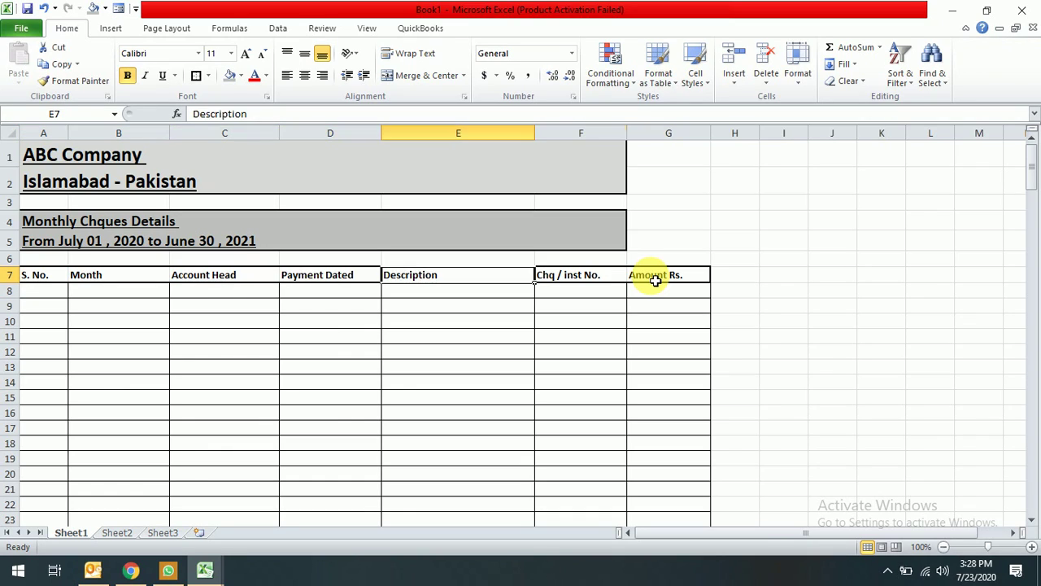
{"action": "key", "text": "Left"}
{"action": "key", "text": "Left"}
{"action": "key", "text": "Left"}
{"action": "key", "text": "Left"}
{"action": "key", "text": "Left"}
{"action": "key", "text": "Left"}
Set the font size of the column headers in A7:G7 to 13
{"action": "key", "text": "shift+Right"}
{"action": "key", "text": "shift+Right"}
{"action": "key", "text": "shift+Right"}
{"action": "key", "text": "shift+Right"}
{"action": "key", "text": "shift+Right"}
{"action": "key", "text": "shift+Right"}
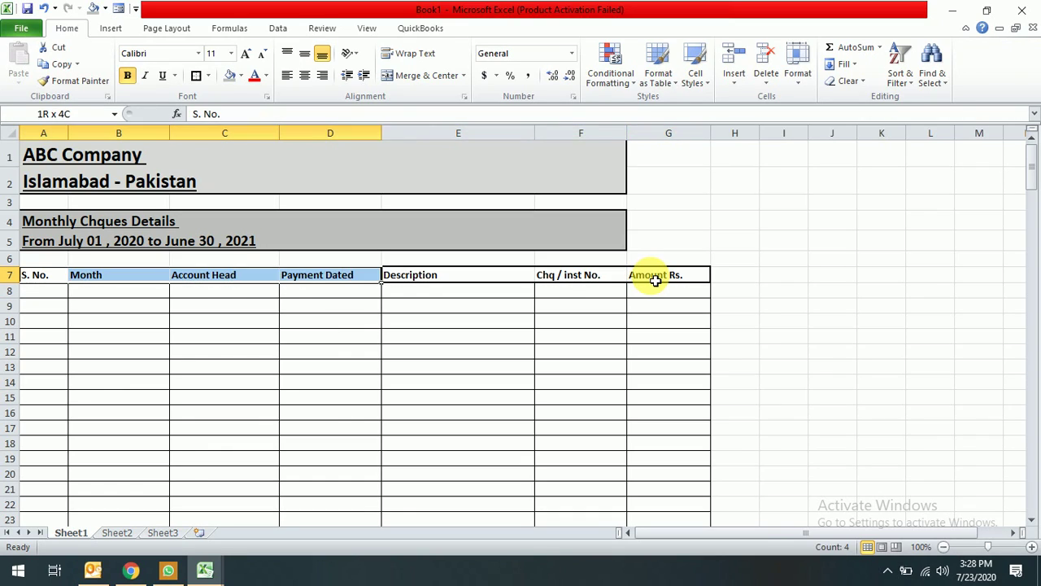
{"action": "key", "text": "alt+h"}
{"action": "key", "text": "b"}
{"action": "key", "text": "Escape"}
{"action": "key", "text": "Escape"}
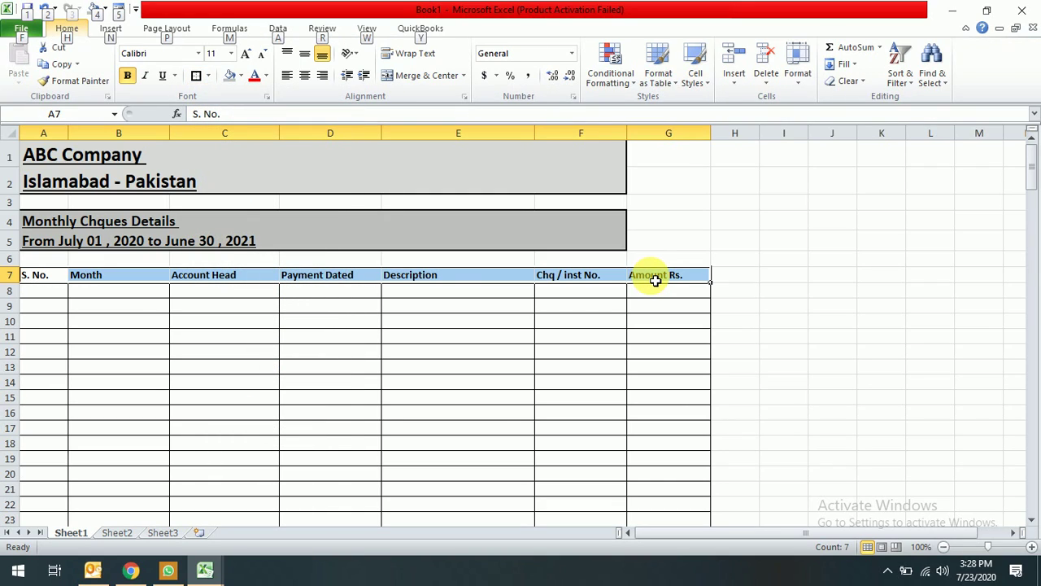
{"action": "key", "text": "Escape"}
{"action": "key", "text": "alt+h"}
{"action": "type", "text": "fs"}
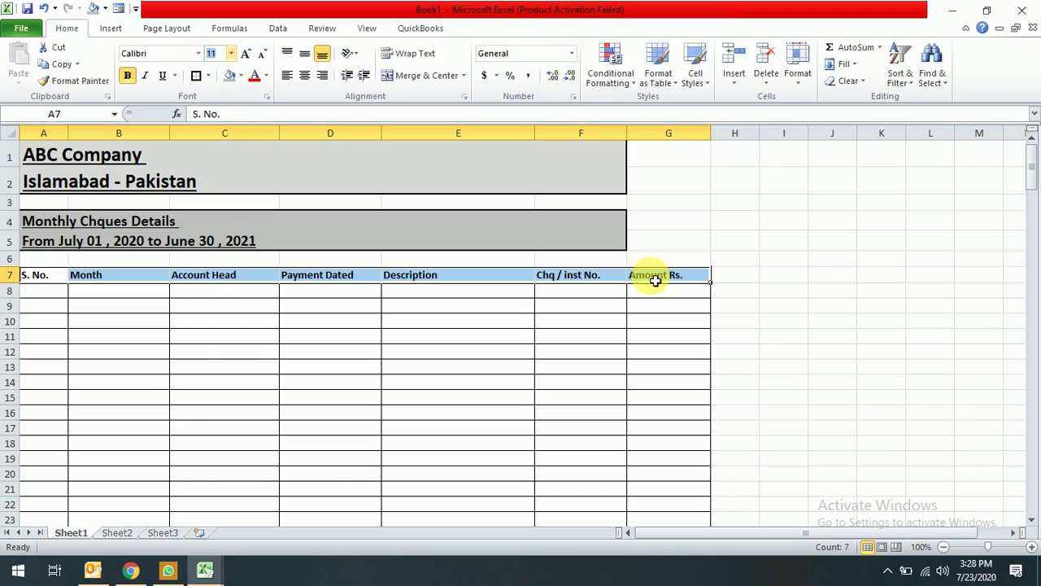
{"action": "type", "text": "13"}
{"action": "key", "text": "Return"}
{"action": "key", "text": "Down"}
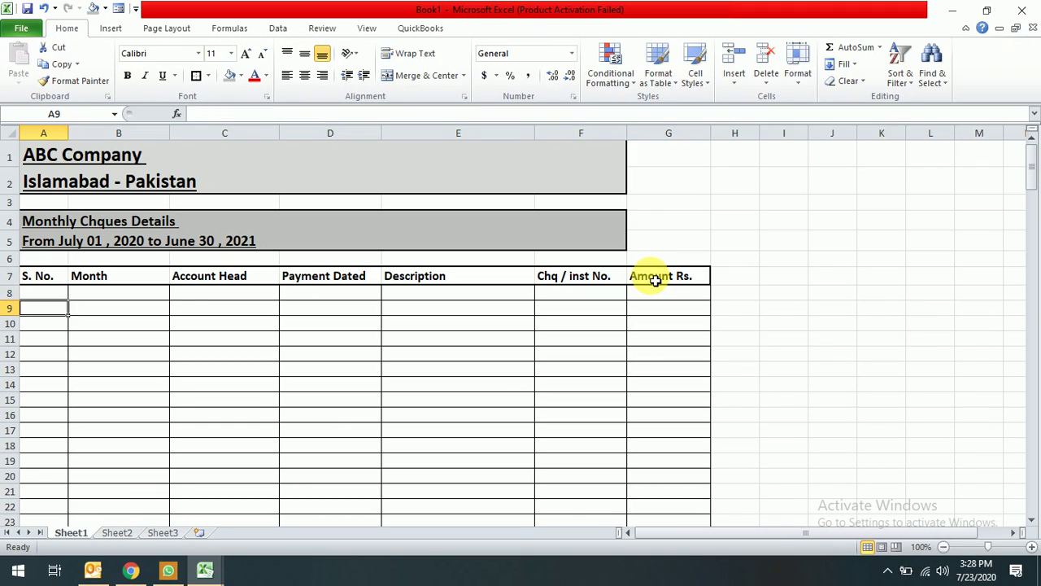
Start the serial numbers with 1 in A8 and a formula in A9 that adds 1 to the cell above
{"action": "type", "text": "1"}
{"action": "key", "text": "Return"}
{"action": "type", "text": "1"}
{"action": "key", "text": "Up"}
{"action": "key", "text": "Down"}
{"action": "type", "text": "+"}
{"action": "key", "text": "Up"}
{"action": "type", "text": "+1"}
{"action": "key", "text": "Return"}
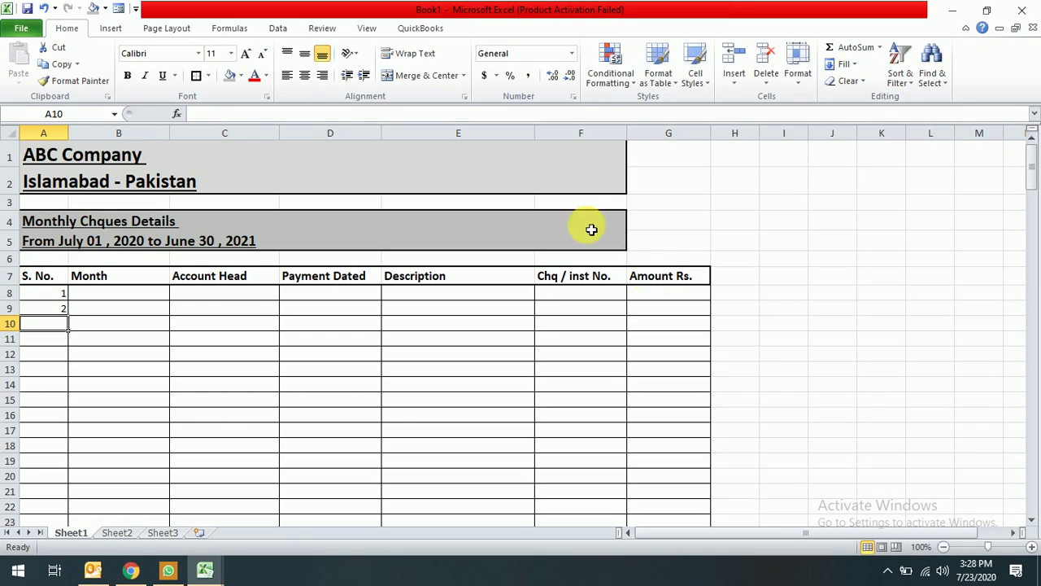
Fill the serial number formula from A9 down to the end of the table at row 200
{"action": "left_click", "coordinate": [57, 308]}
{"action": "left_click_drag", "start_coordinate": [68, 315], "coordinate": [75, 421]}
{"action": "key", "text": "ctrl+Up"}
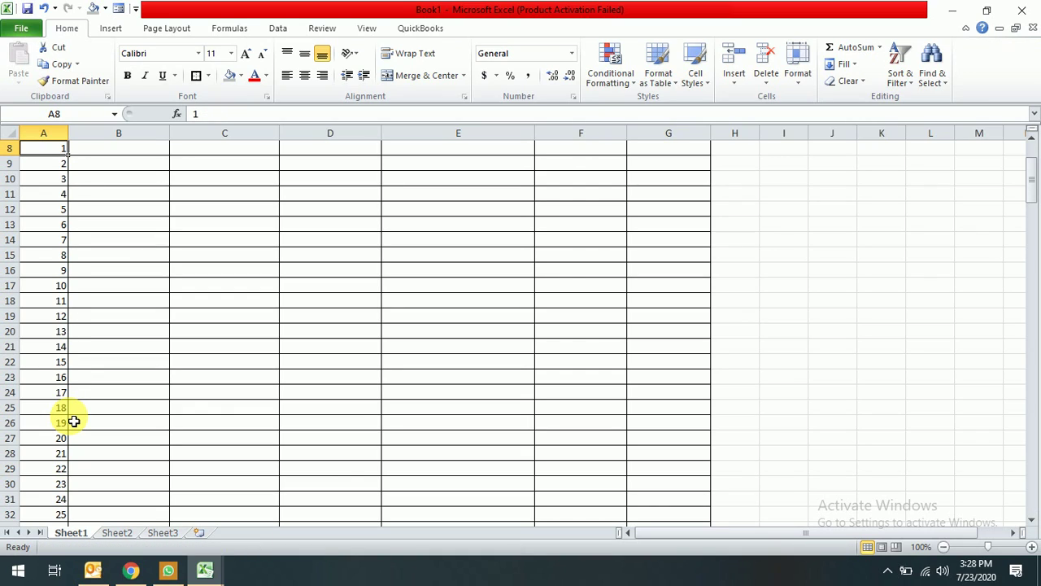
Enter July 2020 as the first month in B8
{"action": "key", "text": "Up"}
{"action": "key", "text": "Down"}
{"action": "key", "text": "Right"}
{"action": "type", "text": "July 2020"}
{"action": "key", "text": "ctrl+Return"}
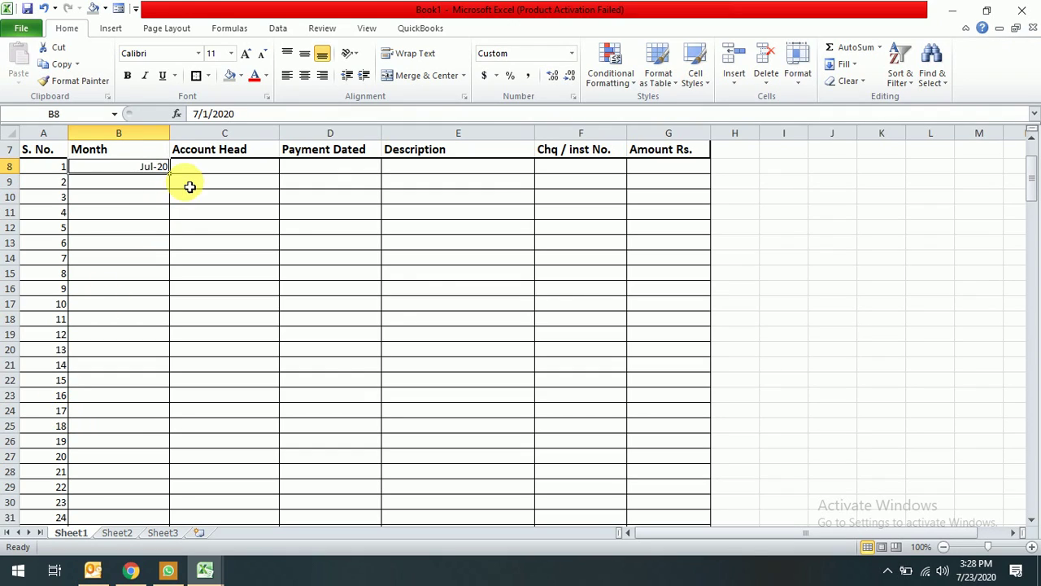
Fill the month from B8 down to B200 as copied cells instead of a series
{"action": "left_click_drag", "start_coordinate": [171, 173], "coordinate": [173, 513]}
{"action": "left_click", "coordinate": [178, 515]}
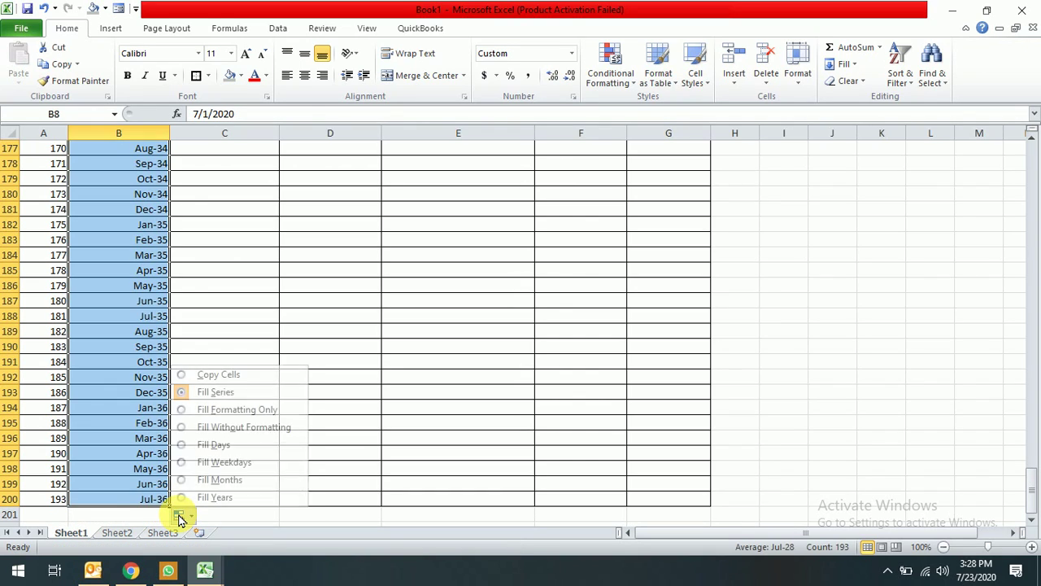
{"action": "left_click", "coordinate": [218, 376]}
Begin a list of account heads away from the table, with Petty Cash in T6 and Office Staff Salary in T7
{"action": "key", "text": "Up"}
{"action": "key", "text": "Up"}
{"action": "key", "text": "Right"}
{"action": "key", "text": "Down"}
{"action": "key", "text": "Down"}
{"action": "key", "text": "Down"}
{"action": "key", "text": "Up"}
{"action": "key", "text": "Right"}
{"action": "key", "text": "Right"}
{"action": "key", "text": "Right"}
{"action": "key", "text": "Right"}
{"action": "key", "text": "Right"}
{"action": "key", "text": "Right"}
{"action": "key", "text": "Right"}
{"action": "key", "text": "Right"}
{"action": "key", "text": "Right"}
{"action": "key", "text": "Right"}
{"action": "key", "text": "Right"}
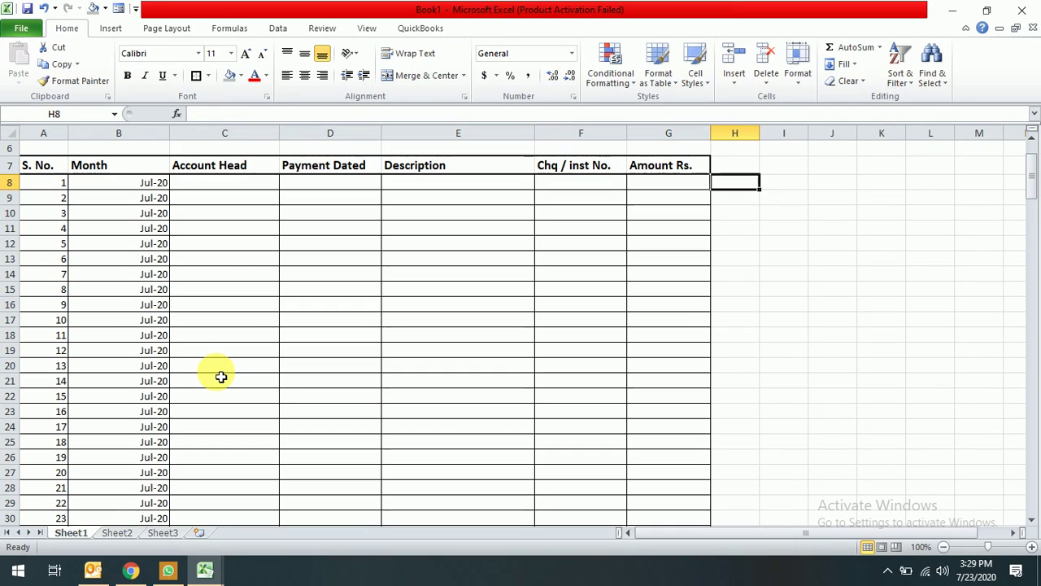
{"action": "key", "text": "Right"}
{"action": "key", "text": "Right"}
{"action": "key", "text": "Right"}
{"action": "key", "text": "Right"}
{"action": "key", "text": "Right"}
{"action": "key", "text": "Right"}
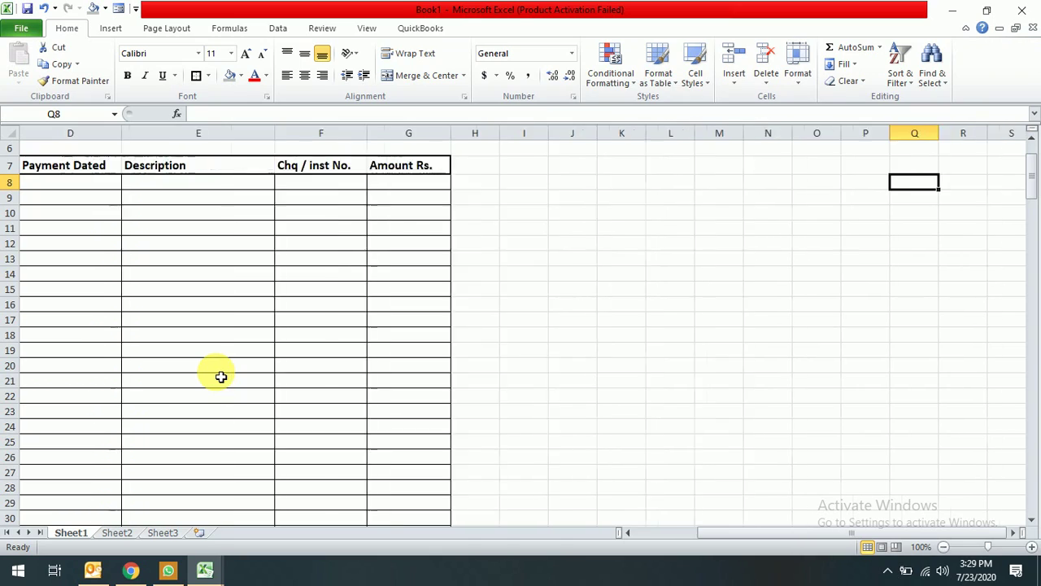
{"action": "key", "text": "Up"}
{"action": "key", "text": "Up"}
{"action": "type", "text": "Pe"}
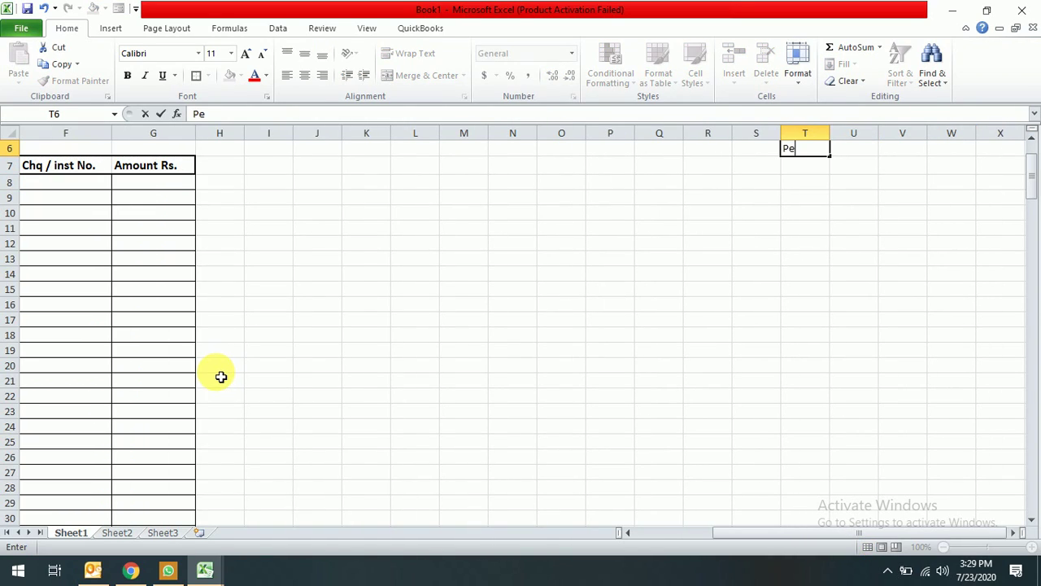
{"action": "type", "text": "tty Cash"}
{"action": "key", "text": "Return"}
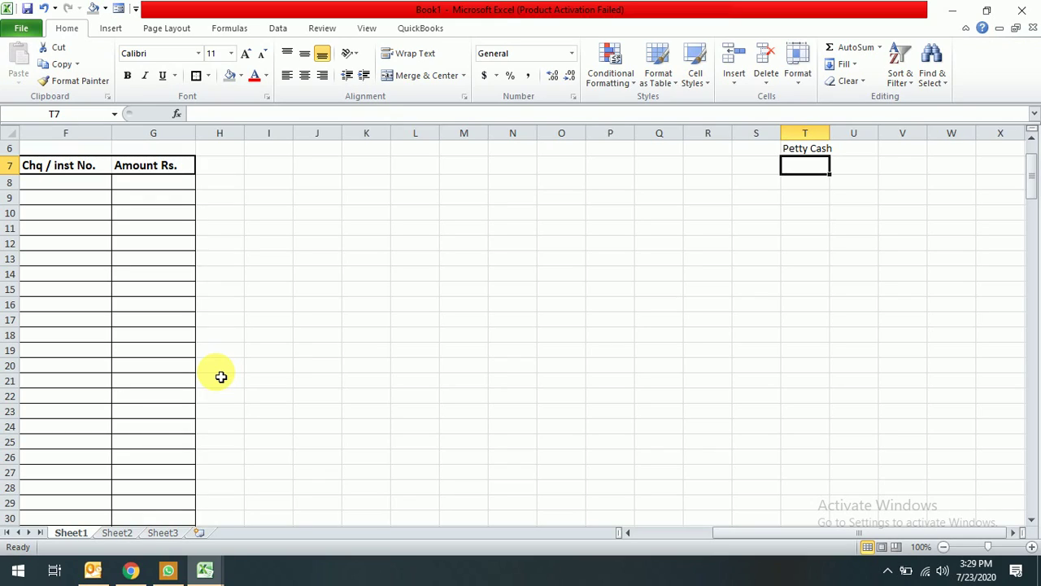
{"action": "type", "text": "Office Staff Salary"}
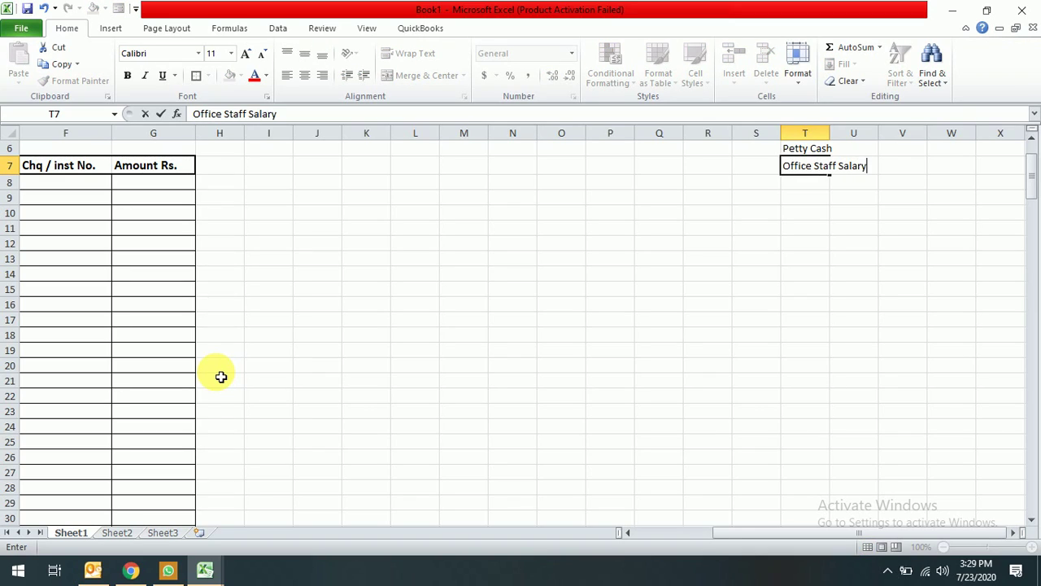
{"action": "key", "text": "Return"}
Add Office rent Account to the account head list in T8
{"action": "type", "text": "Staff"}
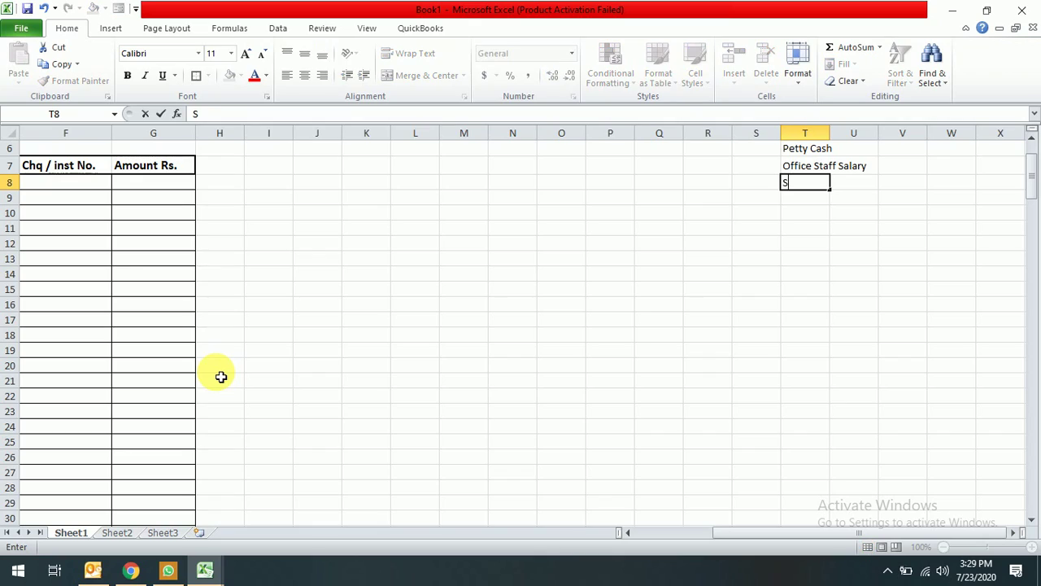
{"action": "type", "text": " Luc"}
{"action": "key", "text": "BackSpace"}
{"action": "key", "text": "BackSpace"}
{"action": "key", "text": "BackSpace"}
{"action": "key", "text": "BackSpace"}
{"action": "key", "text": "BackSpace"}
{"action": "type", "text": "Offic"}
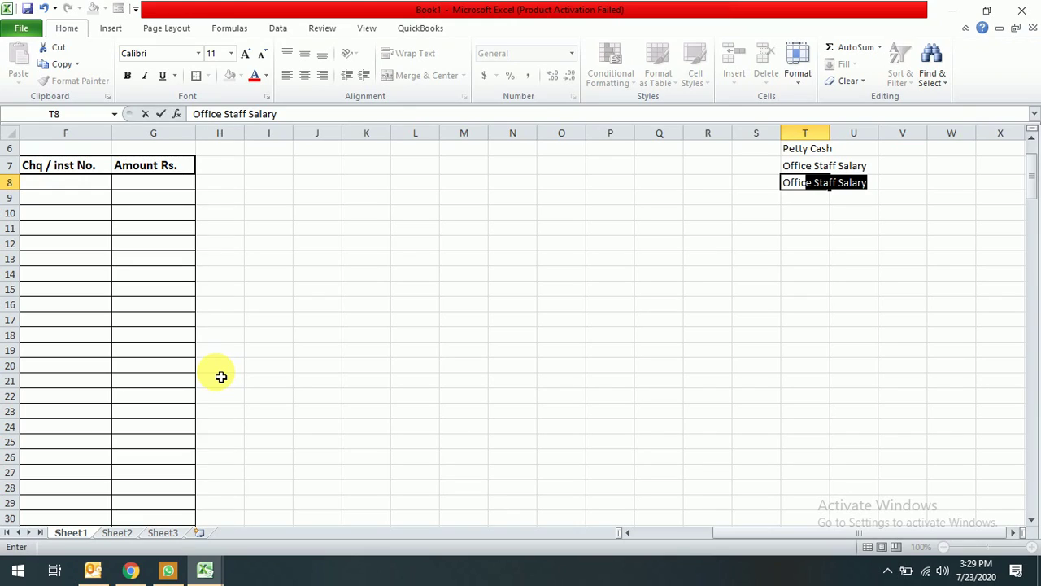
{"action": "type", "text": "e rent Account"}
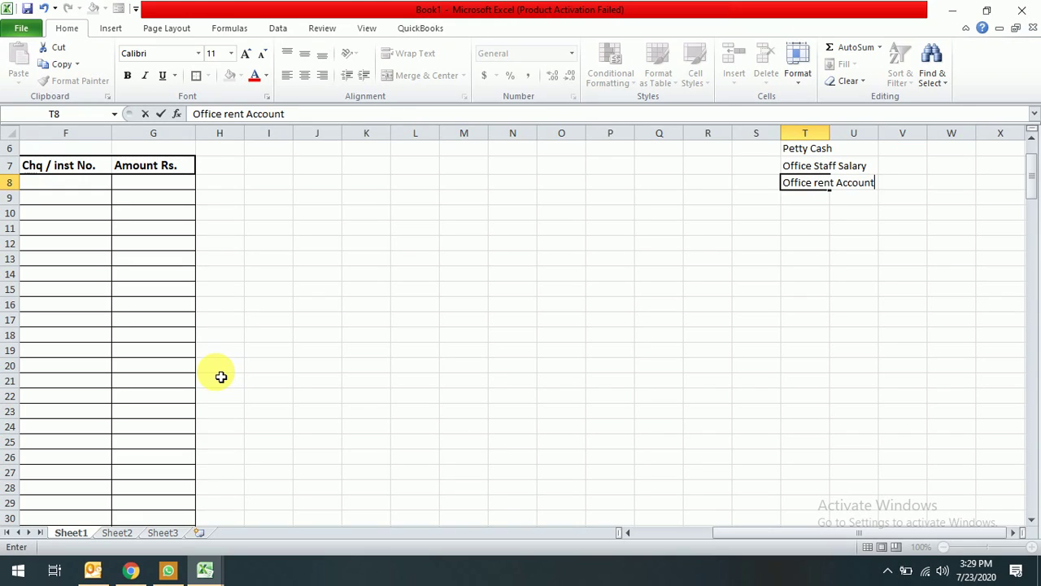
{"action": "key", "text": "Return"}
Add Internet & Email in T9 and ABC Advance in T10 to the account head list
{"action": "type", "text": "Inter"}
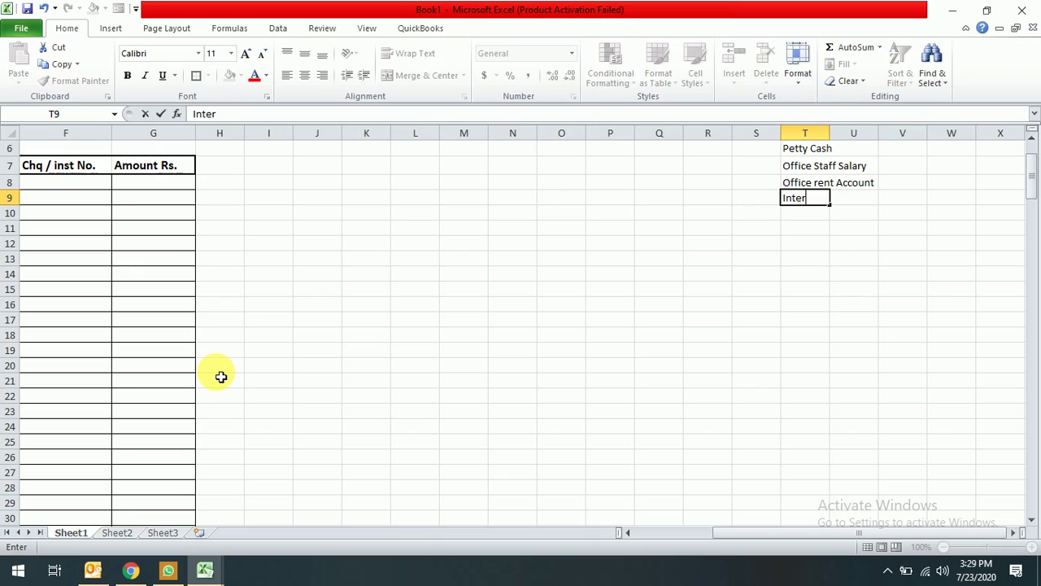
{"action": "type", "text": "net & Email"}
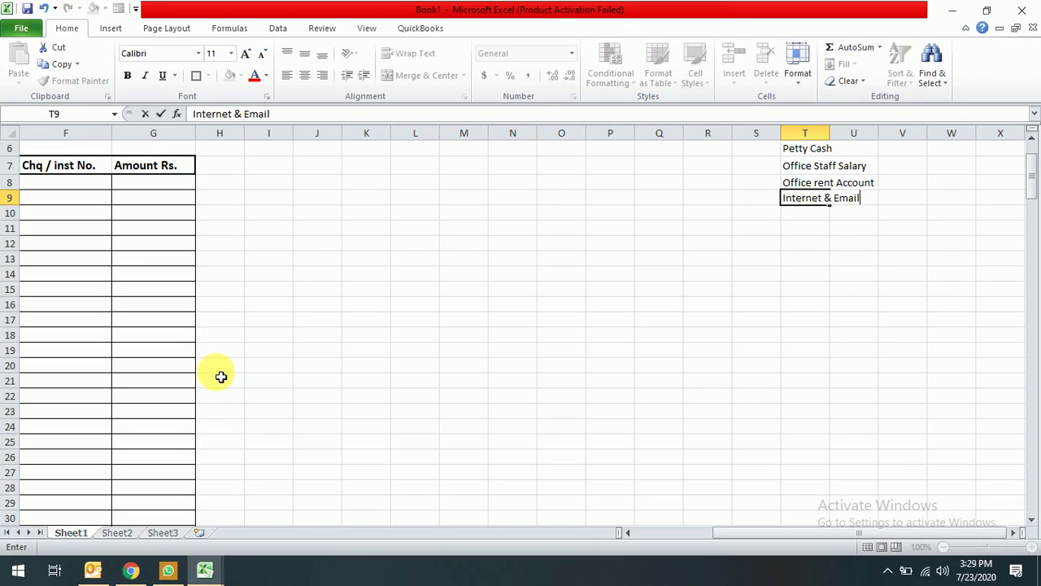
{"action": "key", "text": "Return"}
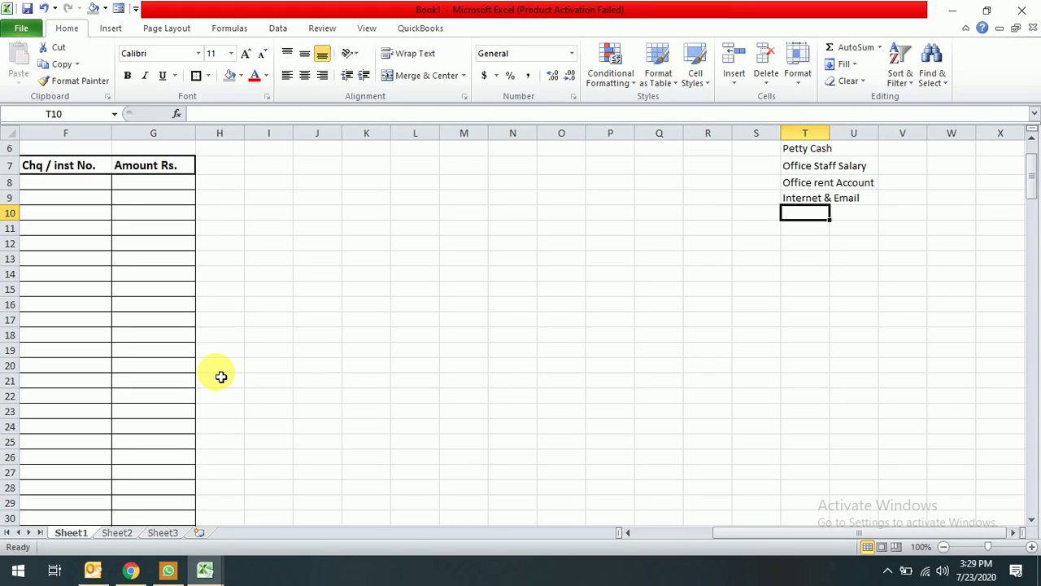
{"action": "type", "text": "Advance"}
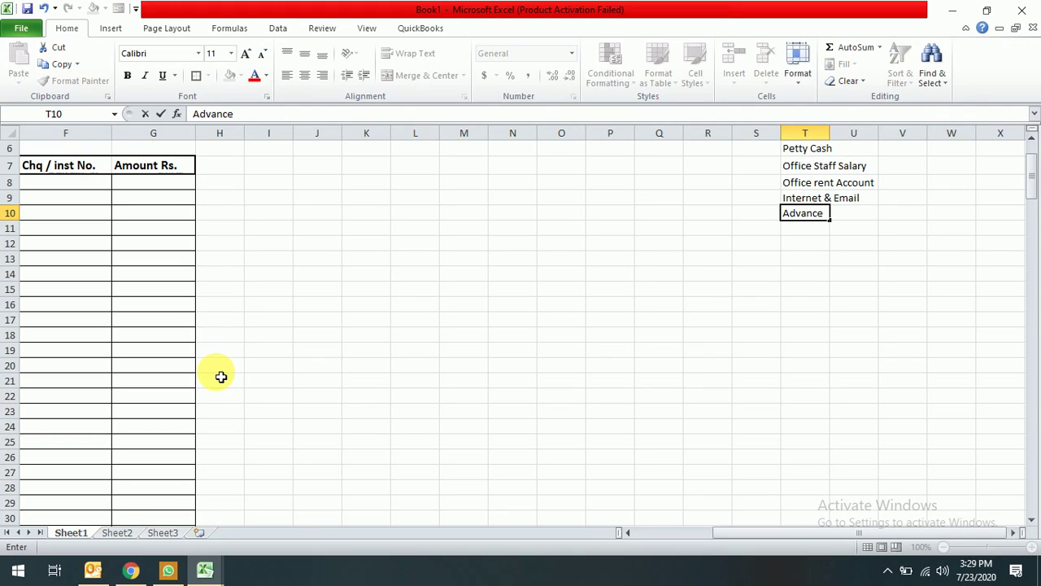
{"action": "key", "text": "BackSpace"}
{"action": "key", "text": "BackSpace"}
{"action": "key", "text": "BackSpace"}
{"action": "key", "text": "BackSpace"}
{"action": "key", "text": "BackSpace"}
{"action": "key", "text": "BackSpace"}
{"action": "type", "text": "vance"}
{"action": "key", "text": "Return"}
Add Office repair Account in T11 and Postage & Telegram in T12 to the account head list
{"action": "type", "text": "Of"}
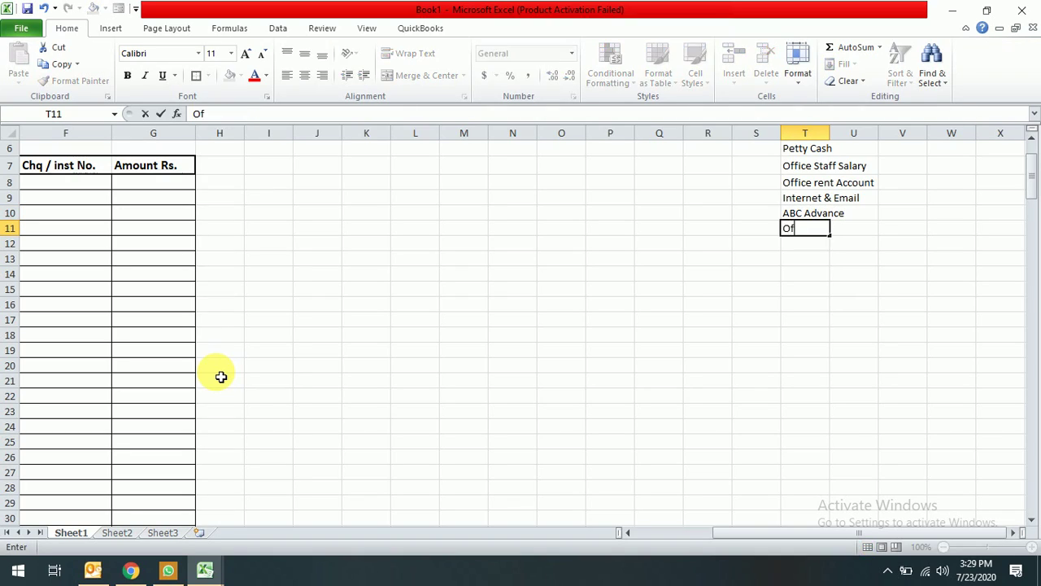
{"action": "type", "text": "fice repa"}
{"action": "key", "text": "BackSpace"}
{"action": "key", "text": "BackSpace"}
{"action": "key", "text": "BackSpace"}
{"action": "type", "text": "repair"}
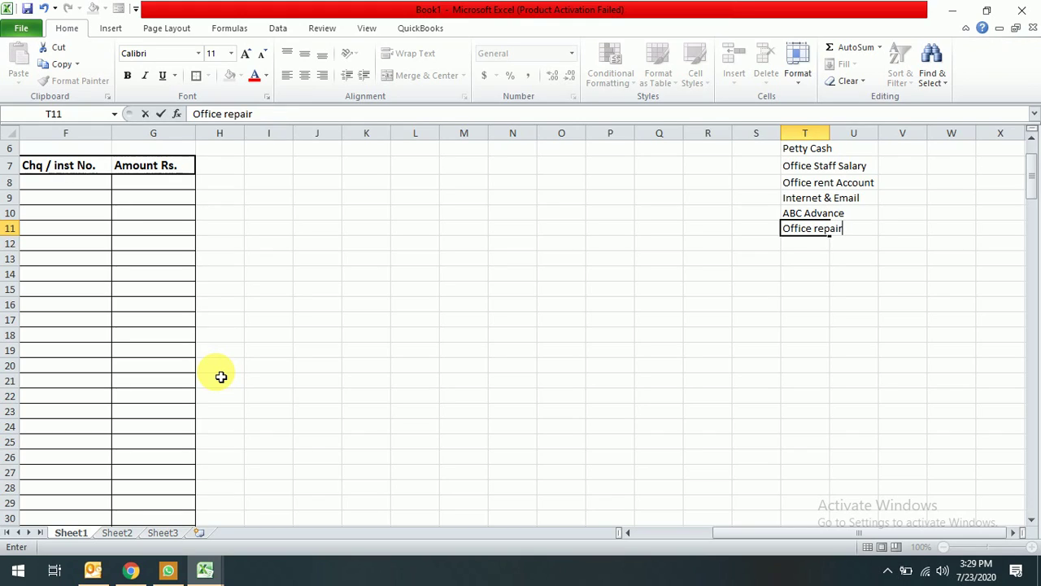
{"action": "type", "text": " Account"}
{"action": "key", "text": "Return"}
{"action": "type", "text": "Postag"}
{"action": "key", "text": "BackSpace"}
{"action": "type", "text": "age & Telegram"}
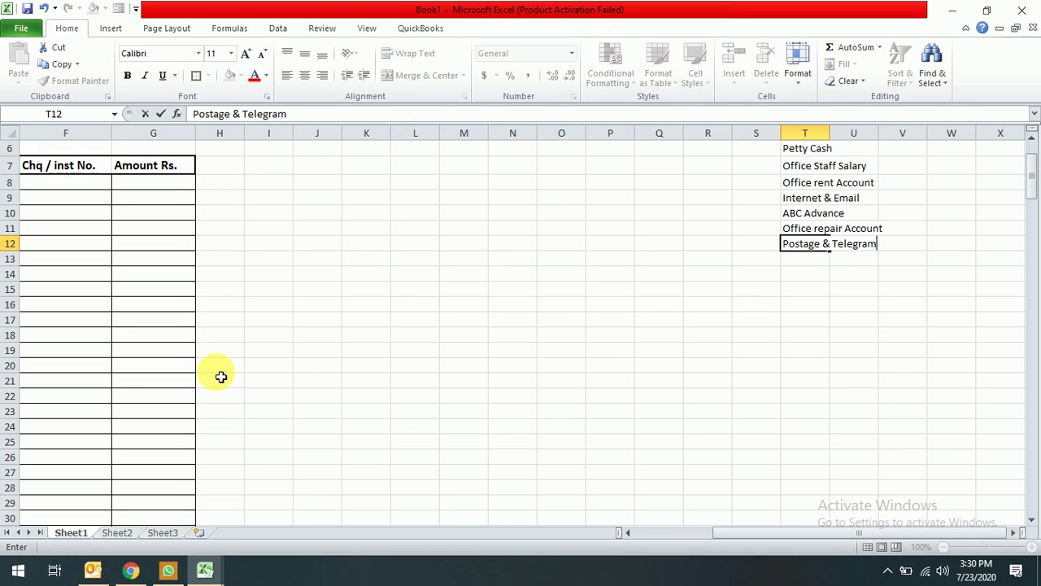
{"action": "key", "text": "Return"}
Continue the account head list in T13:T15 with electric Bills, Tel Bills and Other expense
{"action": "type", "text": "ele"}
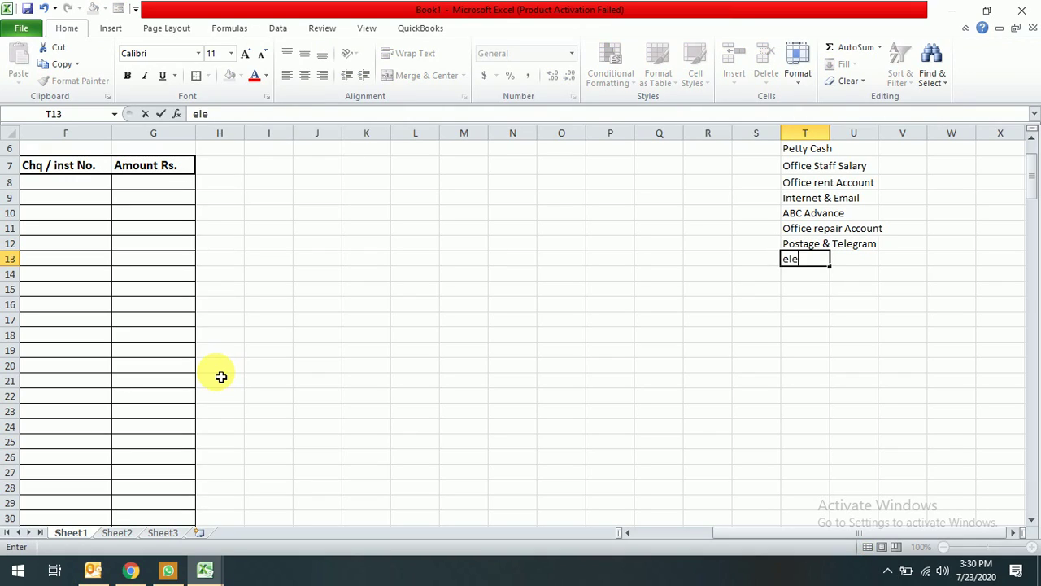
{"action": "type", "text": "ctric Bills"}
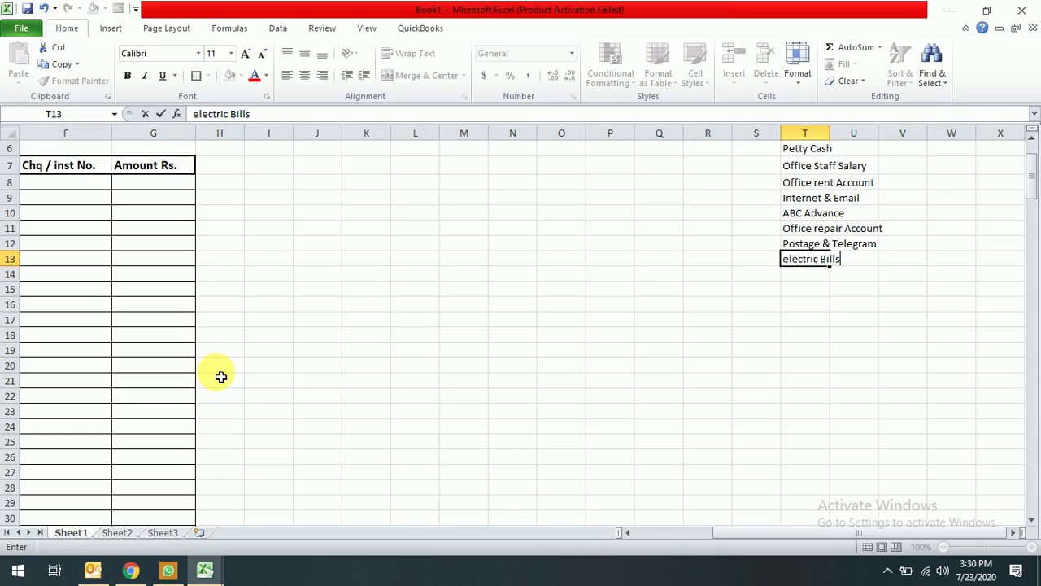
{"action": "key", "text": "Return"}
{"action": "type", "text": "Te"}
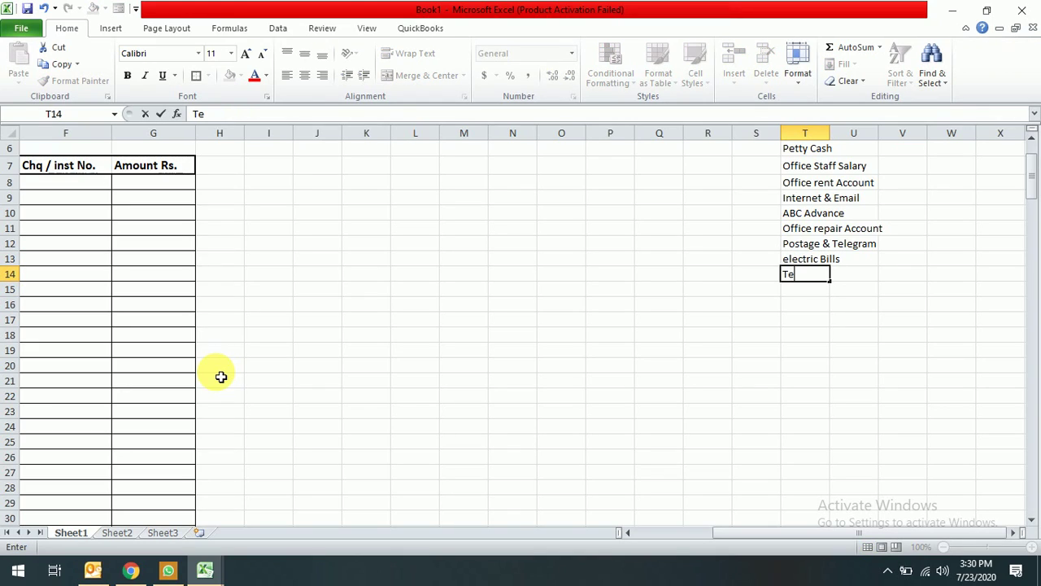
{"action": "type", "text": "l Bills"}
{"action": "key", "text": "Return"}
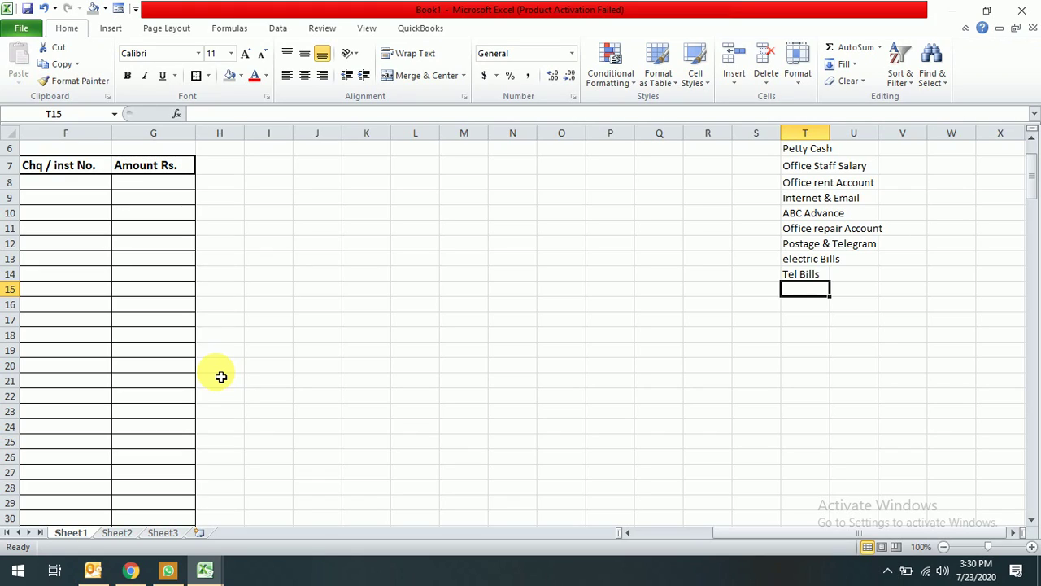
{"action": "type", "text": "Other expense"}
{"action": "key", "text": "Return"}
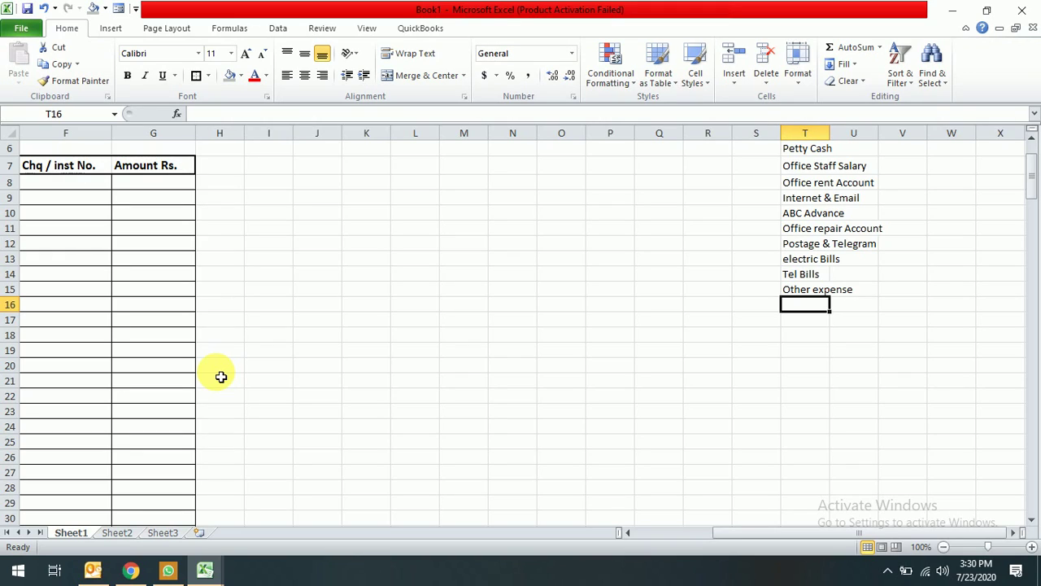
Add Computer Ac in T16 and Electric Equipment in T17 to the account head list
{"action": "type", "text": "Computer Ac"}
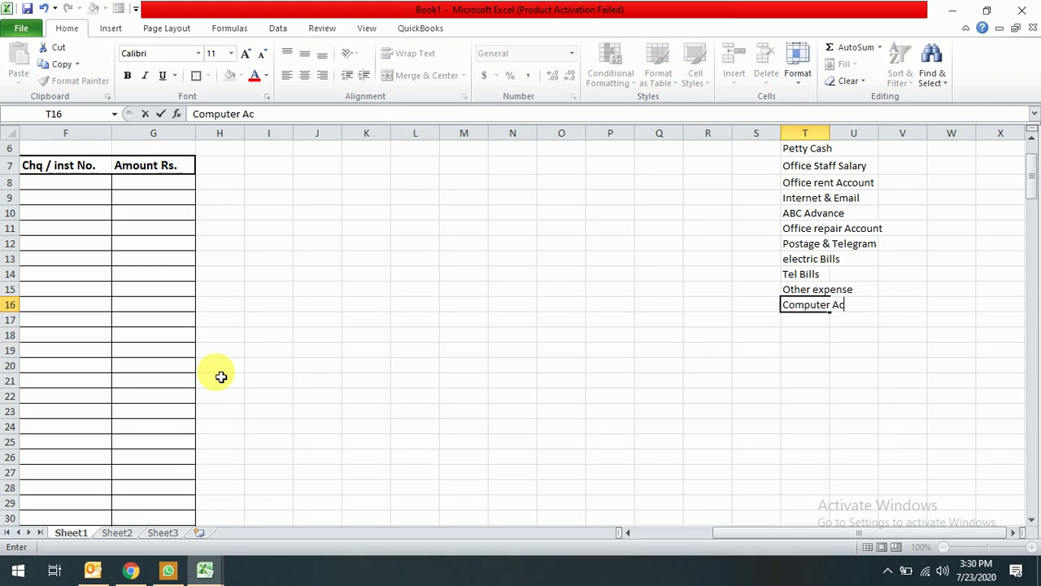
{"action": "key", "text": "Return"}
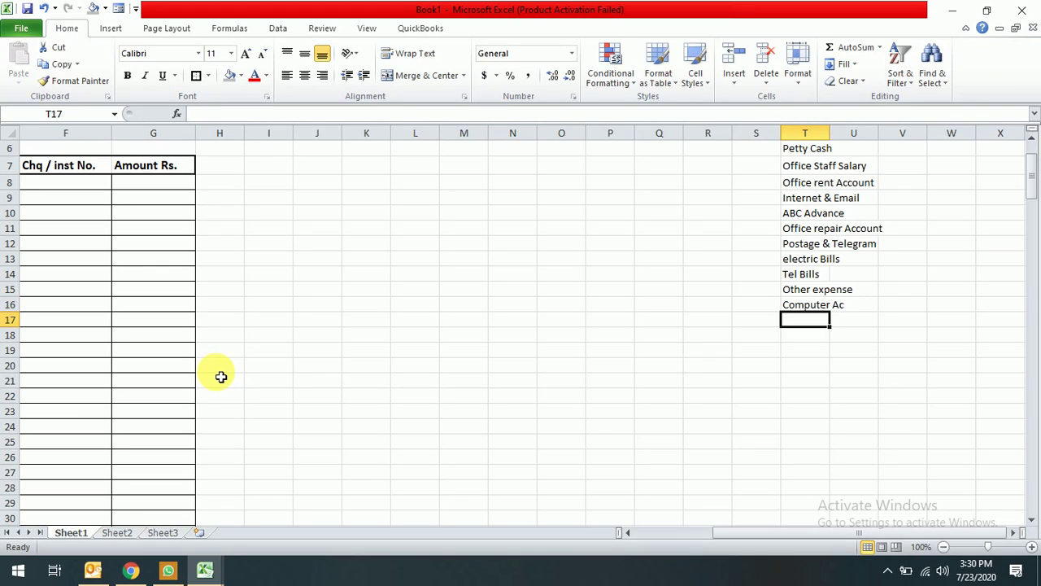
{"action": "type", "text": "Ele"}
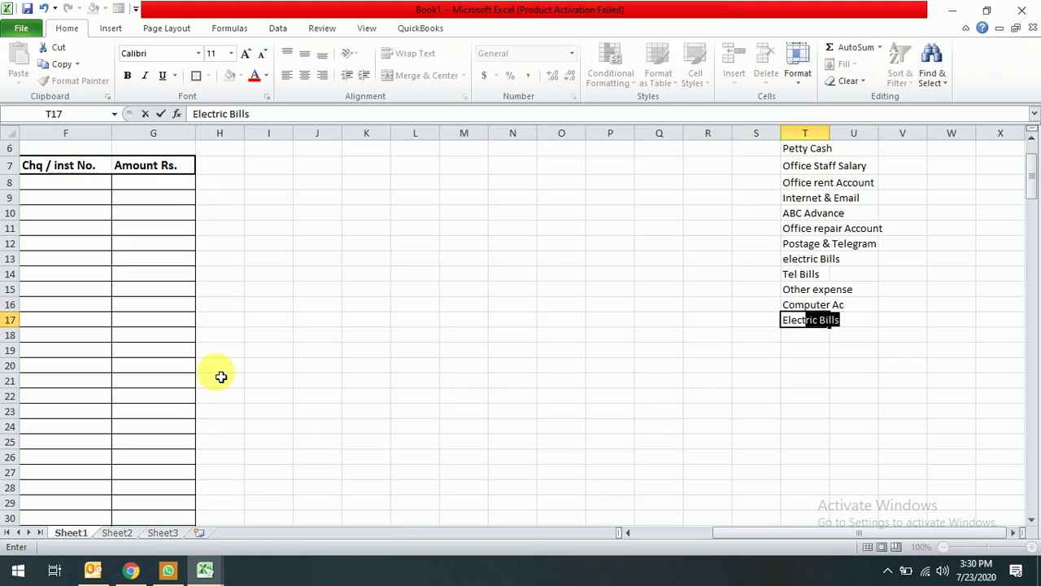
{"action": "type", "text": "ctric E"}
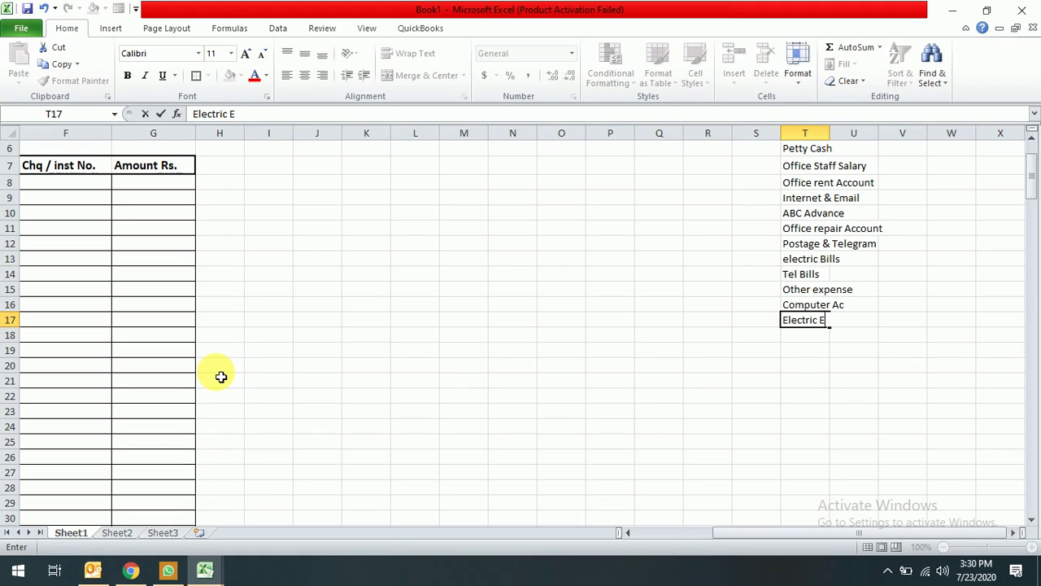
{"action": "type", "text": "qupo"}
{"action": "type", "text": "pment"}
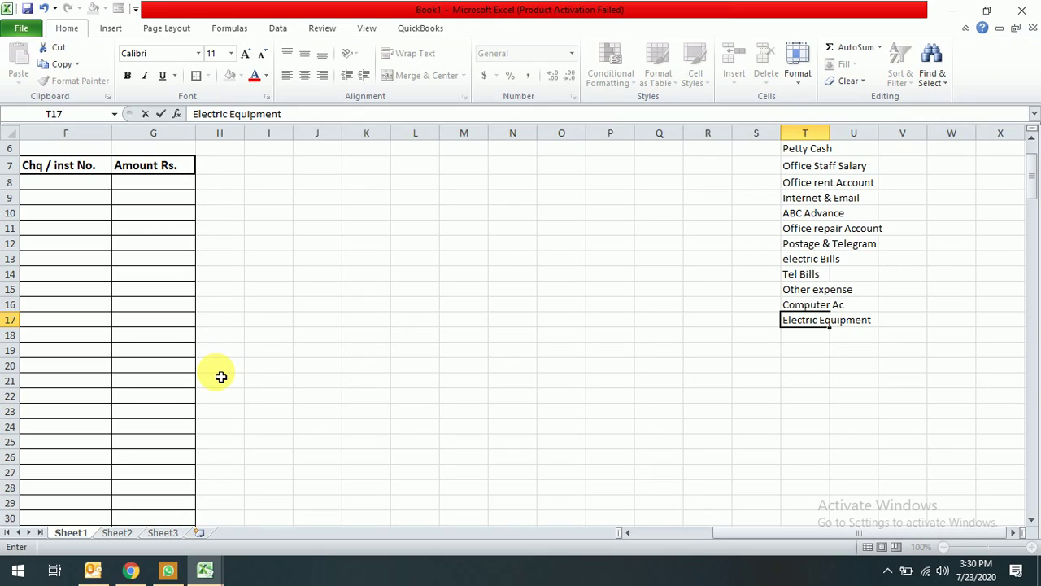
{"action": "key", "text": "Return"}
Review the entries of the account head list in column T
{"action": "key", "text": "Up"}
{"action": "key", "text": "Up"}
{"action": "key", "text": "Up"}
{"action": "key", "text": "Up"}
{"action": "key", "text": "Up"}
{"action": "key", "text": "Up"}
{"action": "key", "text": "Up"}
{"action": "key", "text": "Up"}
{"action": "key", "text": "Up"}
{"action": "key", "text": "Up"}
{"action": "key", "text": "Up"}
{"action": "key", "text": "Down"}
{"action": "key", "text": "Down"}
{"action": "key", "text": "Down"}
{"action": "key", "text": "Down"}
{"action": "key", "text": "Down"}
{"action": "key", "text": "Down"}
{"action": "key", "text": "Down"}
{"action": "key", "text": "Down"}
{"action": "key", "text": "Down"}
{"action": "key", "text": "Down"}
{"action": "key", "text": "Down"}
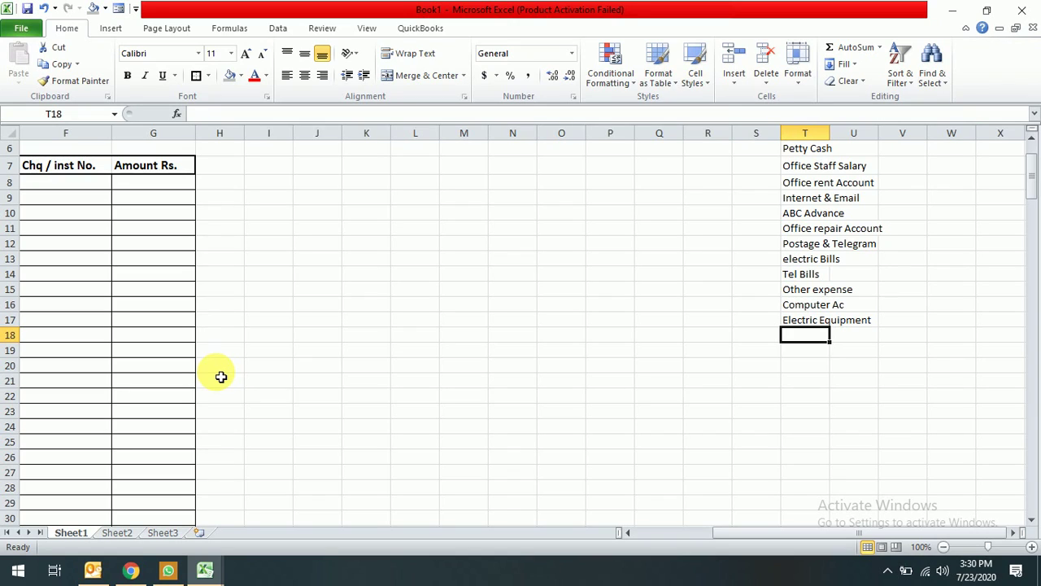
Start a data validation rule for C8, the first Account Head cell, that allows values from a List
{"action": "key", "text": "Left"}
{"action": "key", "text": "Left"}
{"action": "key", "text": "Left"}
{"action": "key", "text": "Left"}
{"action": "key", "text": "Left"}
{"action": "key", "text": "Left"}
{"action": "key", "text": "Left"}
{"action": "key", "text": "Left"}
{"action": "key", "text": "Left"}
{"action": "key", "text": "Left"}
{"action": "key", "text": "Left"}
{"action": "key", "text": "Left"}
{"action": "key", "text": "Left"}
{"action": "key", "text": "Left"}
{"action": "key", "text": "Left"}
{"action": "key", "text": "Left"}
{"action": "key", "text": "Left"}
{"action": "key", "text": "Left"}
{"action": "key", "text": "Left"}
{"action": "key", "text": "Up"}
{"action": "key", "text": "Up"}
{"action": "key", "text": "Up"}
{"action": "key", "text": "Up"}
{"action": "key", "text": "Up"}
{"action": "key", "text": "Up"}
{"action": "key", "text": "Up"}
{"action": "key", "text": "Up"}
{"action": "key", "text": "Up"}
{"action": "key", "text": "Right"}
{"action": "key", "text": "Right"}
{"action": "key", "text": "Up"}
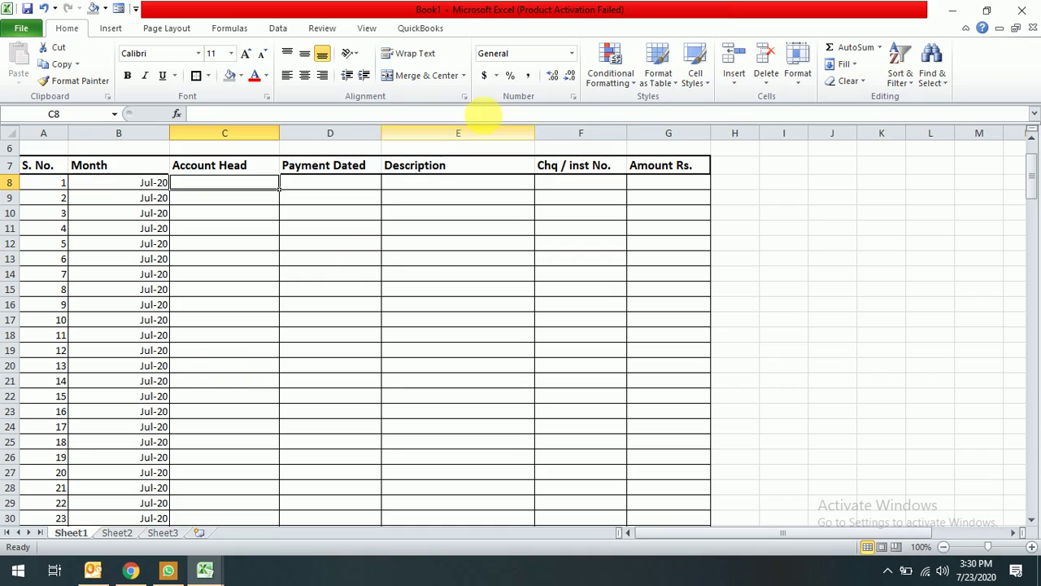
{"action": "left_click", "coordinate": [277, 29]}
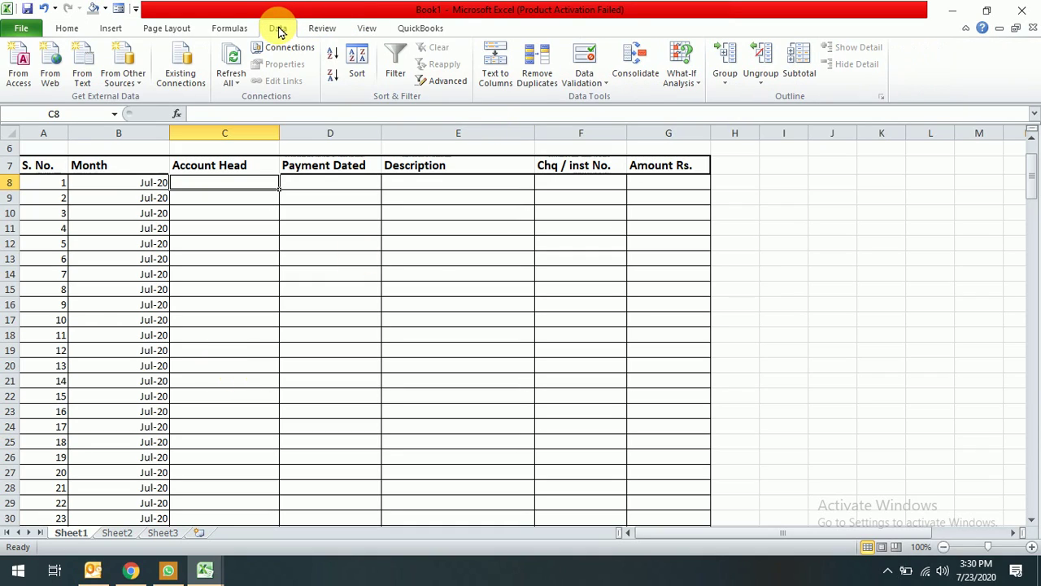
{"action": "left_click", "coordinate": [571, 71]}
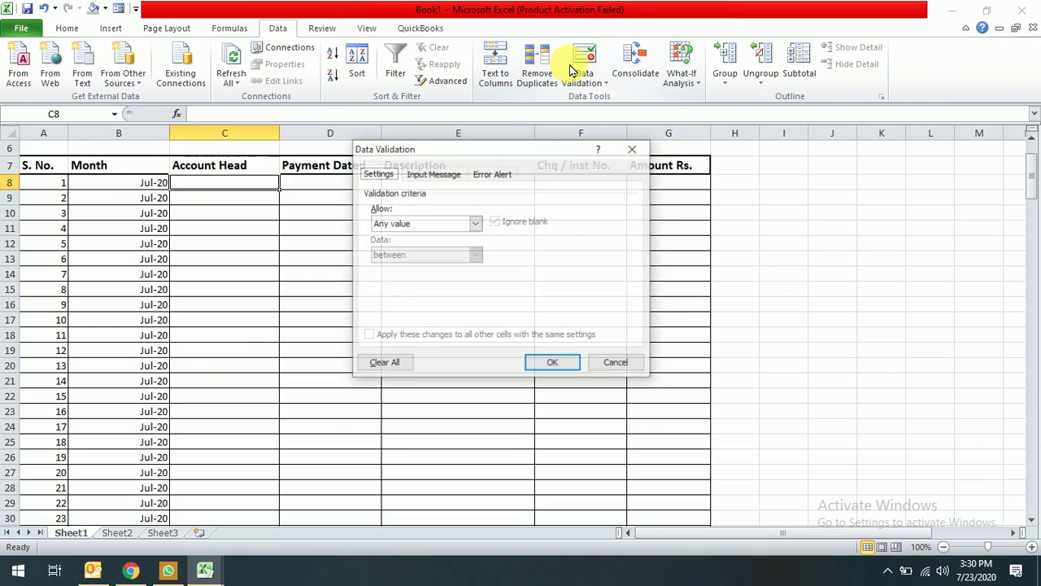
{"action": "left_click", "coordinate": [388, 229]}
{"action": "left_click", "coordinate": [393, 265]}
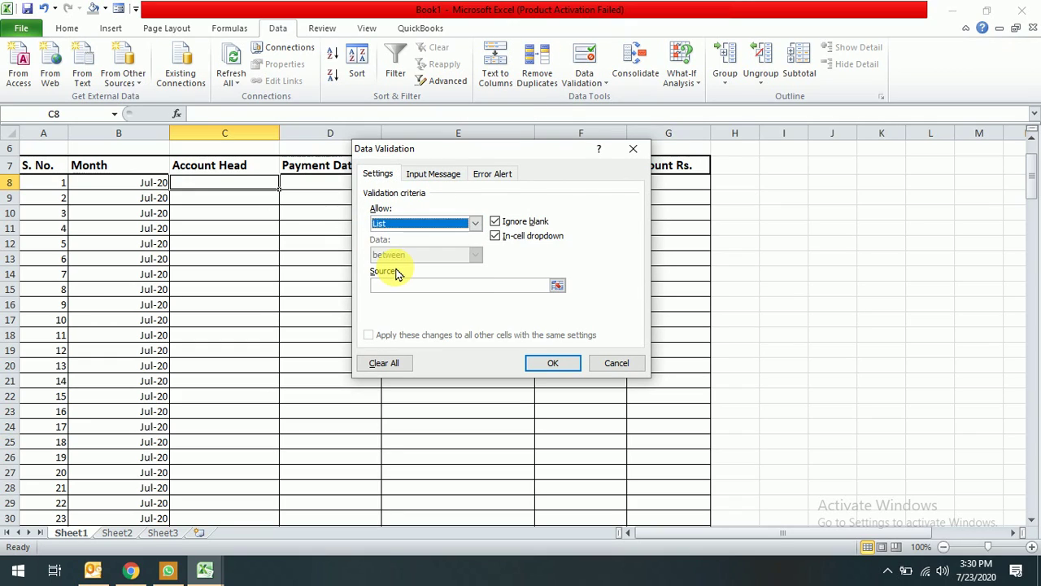
Select T6:T195, the column holding the account heads, as the source range of the validation list
{"action": "left_click", "coordinate": [557, 285]}
{"action": "left_click", "coordinate": [882, 198]}
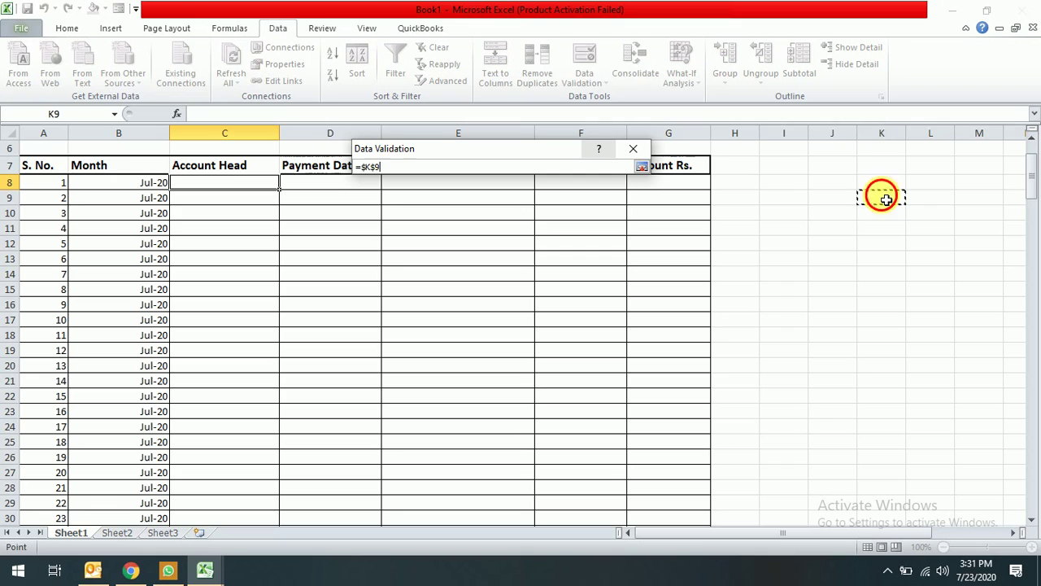
{"action": "key", "text": "Up"}
{"action": "key", "text": "Right"}
{"action": "key", "text": "Right"}
{"action": "key", "text": "Right"}
{"action": "key", "text": "Right"}
{"action": "key", "text": "Right"}
{"action": "key", "text": "Right"}
{"action": "key", "text": "Right"}
{"action": "key", "text": "Up"}
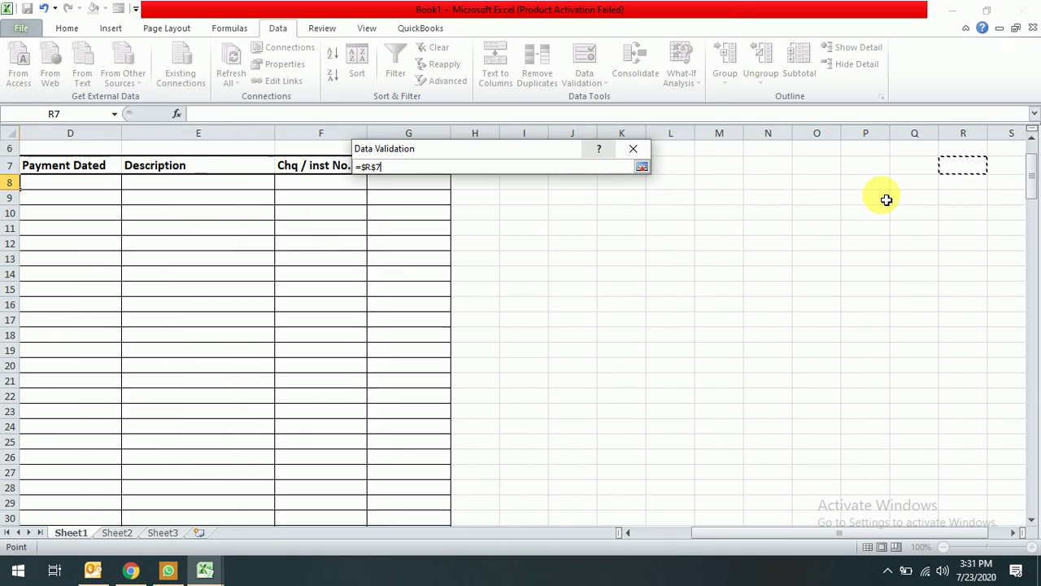
{"action": "key", "text": "Right"}
{"action": "key", "text": "Right"}
{"action": "key", "text": "Up"}
{"action": "key", "text": "shift+Down"}
{"action": "key", "text": "shift+Down"}
{"action": "key", "text": "shift+Down"}
{"action": "key", "text": "shift+Down"}
{"action": "key", "text": "shift+Down"}
{"action": "key", "text": "shift+Down"}
{"action": "key", "text": "shift+Down"}
{"action": "key", "text": "shift+Down"}
{"action": "key", "text": "shift+Down"}
{"action": "key", "text": "shift+Down"}
{"action": "key", "text": "shift+Down"}
{"action": "key", "text": "shift+Down"}
{"action": "key", "text": "shift+Down"}
{"action": "key", "text": "shift+Down"}
{"action": "key", "text": "shift+Down"}
{"action": "key", "text": "shift+Down"}
{"action": "key", "text": "shift+Down"}
{"action": "key", "text": "shift+Down"}
{"action": "key", "text": "shift+Down"}
{"action": "key", "text": "shift+Down"}
{"action": "key", "text": "shift+Down"}
{"action": "key", "text": "shift+Down"}
{"action": "key", "text": "shift+Down"}
{"action": "key", "text": "shift+Down"}
{"action": "key", "text": "shift+Down"}
{"action": "key", "text": "shift+Down"}
{"action": "key", "text": "shift+Down"}
{"action": "key", "text": "shift+Down"}
{"action": "key", "text": "shift+Down"}
{"action": "key", "text": "shift+Down"}
{"action": "key", "text": "shift+Down"}
{"action": "key", "text": "shift+Down"}
{"action": "key", "text": "shift+Down"}
{"action": "key", "text": "shift+Down"}
{"action": "key", "text": "shift+Down"}
{"action": "key", "text": "shift+Down"}
{"action": "key", "text": "shift+Down"}
{"action": "key", "text": "shift+Down"}
{"action": "key", "text": "shift+Down"}
{"action": "key", "text": "shift+Down"}
{"action": "key", "text": "shift+Down"}
{"action": "key", "text": "shift+Down"}
{"action": "key", "text": "shift+Down"}
{"action": "key", "text": "shift+Down"}
{"action": "key", "text": "shift+Down"}
{"action": "key", "text": "shift+Down"}
{"action": "key", "text": "shift+Down"}
{"action": "key", "text": "shift+Down"}
{"action": "key", "text": "shift+Down"}
{"action": "key", "text": "shift+Down"}
{"action": "key", "text": "shift+Down"}
{"action": "key", "text": "shift+Down"}
{"action": "key", "text": "shift+Down"}
{"action": "key", "text": "shift+Down"}
{"action": "key", "text": "shift+Down"}
{"action": "key", "text": "shift+Down"}
{"action": "key", "text": "shift+Down"}
{"action": "key", "text": "shift+Down"}
{"action": "key", "text": "shift+Down"}
{"action": "key", "text": "shift+Down"}
{"action": "key", "text": "shift+Down"}
{"action": "key", "text": "shift+Down"}
Try to apply the list validation with the source entered as =$T$6:$T$195)
{"action": "type", "text": ")"}
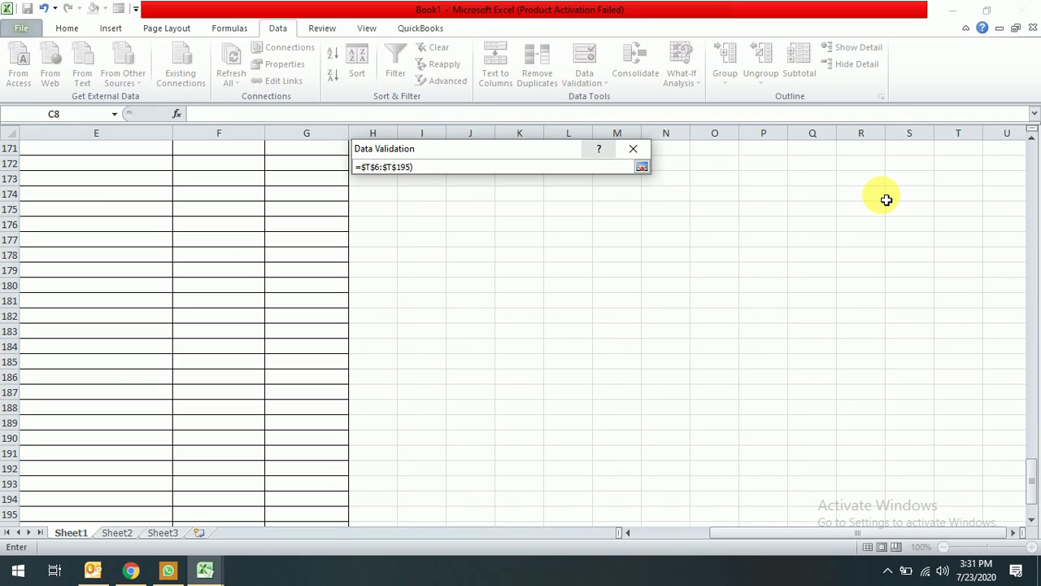
{"action": "key", "text": "Return"}
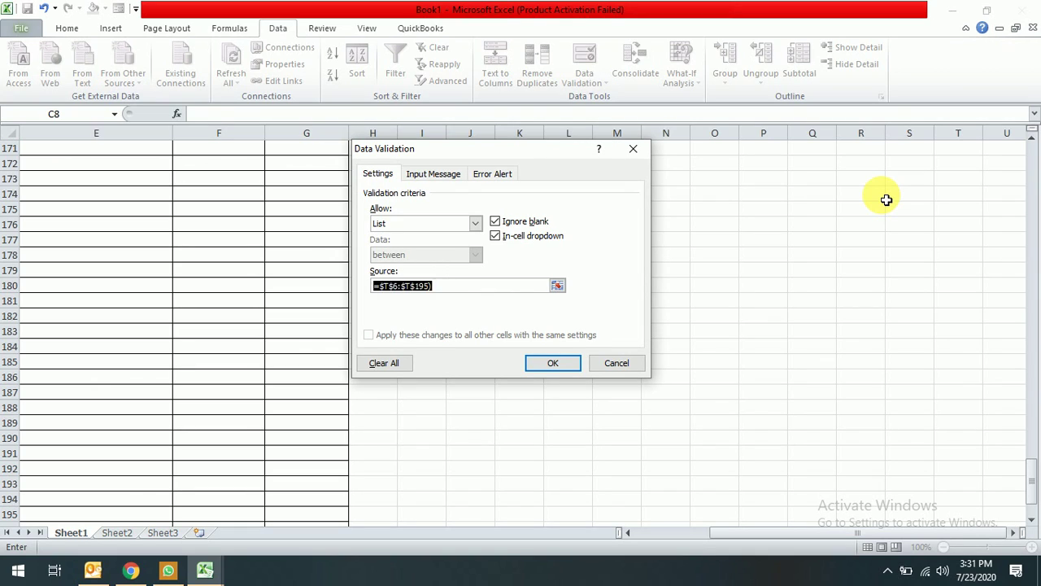
{"action": "key", "text": "Return"}
{"action": "key", "text": "Return"}
{"action": "key", "text": "Return"}
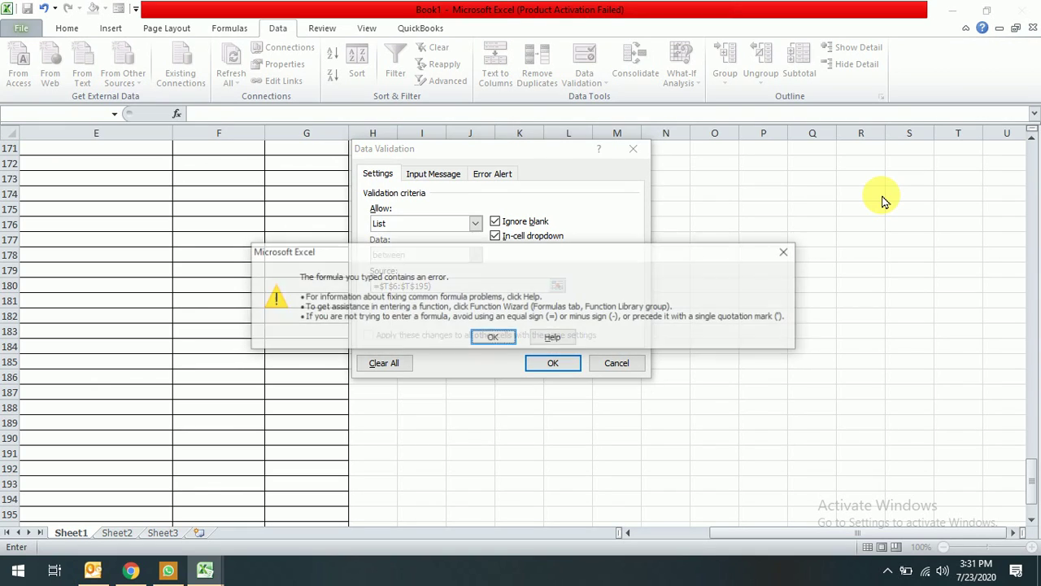
{"action": "key", "text": "Return"}
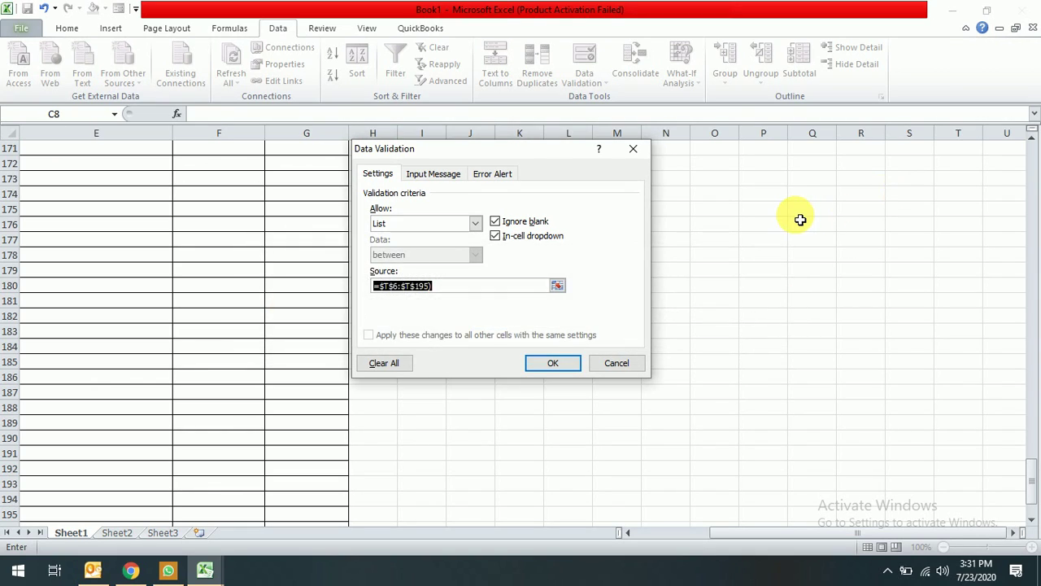
Replace the validation list's source with a new reference starting at T6, the first account head in column T
{"action": "left_click", "coordinate": [563, 287]}
{"action": "left_click", "coordinate": [874, 176]}
{"action": "key", "text": "Up"}
{"action": "key", "text": "Right"}
{"action": "key", "text": "Up"}
{"action": "key", "text": "Right"}
{"action": "key", "text": "Right"}
{"action": "key", "text": "Right"}
{"action": "key", "text": "Right"}
{"action": "key", "text": "Right"}
{"action": "key", "text": "Right"}
{"action": "key", "text": "Right"}
{"action": "key", "text": "Right"}
{"action": "key", "text": "Left"}
{"action": "key", "text": "Left"}
{"action": "key", "text": "Left"}
{"action": "key", "text": "Left"}
{"action": "key", "text": "Left"}
{"action": "key", "text": "Left"}
{"action": "key", "text": "Left"}
{"action": "key", "text": "Left"}
{"action": "key", "text": "Left"}
{"action": "key", "text": "Left"}
{"action": "key", "text": "Left"}
{"action": "key", "text": "Left"}
{"action": "key", "text": "Left"}
{"action": "key", "text": "Left"}
{"action": "key", "text": "Left"}
{"action": "key", "text": "Left"}
{"action": "key", "text": "Left"}
{"action": "key", "text": "Left"}
{"action": "key", "text": "Left"}
{"action": "key", "text": "Left"}
{"action": "key", "text": "Left"}
{"action": "key", "text": "Right"}
{"action": "key", "text": "Right"}
{"action": "key", "text": "Right"}
{"action": "key", "text": "Right"}
{"action": "key", "text": "Right"}
{"action": "key", "text": "Right"}
{"action": "key", "text": "Right"}
{"action": "key", "text": "Right"}
{"action": "key", "text": "Right"}
{"action": "key", "text": "Up"}
{"action": "key", "text": "Up"}
{"action": "key", "text": "Up"}
{"action": "key", "text": "Up"}
{"action": "key", "text": "Up"}
{"action": "key", "text": "Up"}
{"action": "key", "text": "Up"}
{"action": "key", "text": "Up"}
{"action": "key", "text": "Up"}
{"action": "key", "text": "Up"}
{"action": "key", "text": "Up"}
{"action": "key", "text": "Up"}
{"action": "key", "text": "Up"}
{"action": "key", "text": "Up"}
{"action": "key", "text": "Up"}
{"action": "key", "text": "Up"}
{"action": "key", "text": "Up"}
{"action": "key", "text": "Up"}
{"action": "key", "text": "Up"}
{"action": "key", "text": "Up"}
{"action": "key", "text": "Up"}
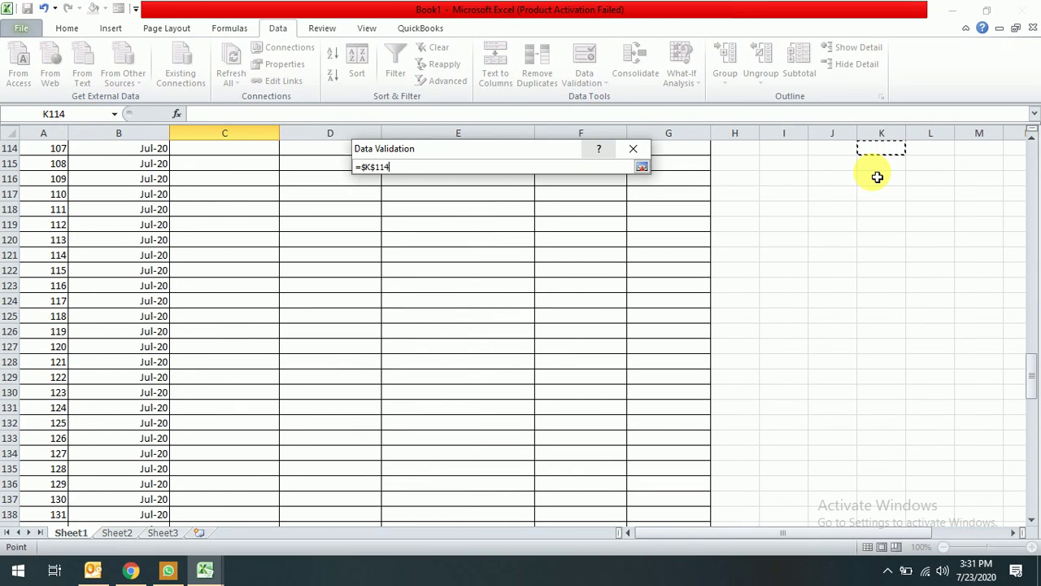
{"action": "key", "text": "Up"}
{"action": "key", "text": "Up"}
{"action": "key", "text": "Up"}
{"action": "key", "text": "Up"}
{"action": "key", "text": "Up"}
{"action": "key", "text": "Up"}
{"action": "key", "text": "Up"}
{"action": "key", "text": "Up"}
{"action": "key", "text": "Up"}
{"action": "key", "text": "Up"}
{"action": "key", "text": "Up"}
{"action": "key", "text": "Up"}
{"action": "key", "text": "Up"}
{"action": "key", "text": "Up"}
{"action": "key", "text": "Up"}
{"action": "key", "text": "Up"}
{"action": "key", "text": "Up"}
{"action": "key", "text": "Up"}
{"action": "key", "text": "Up"}
{"action": "key", "text": "Up"}
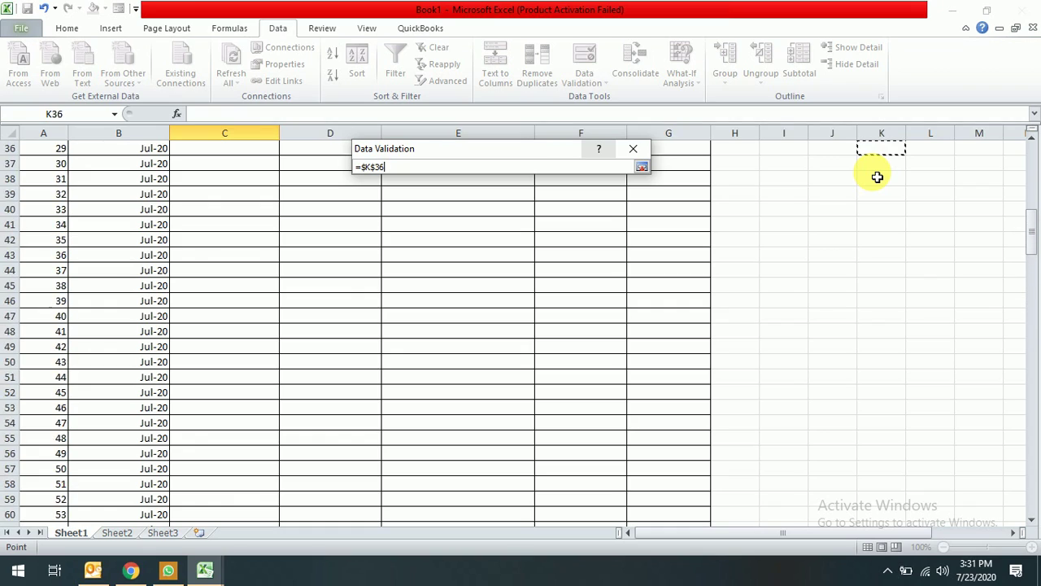
{"action": "key", "text": "Up"}
{"action": "key", "text": "Up"}
{"action": "key", "text": "Up"}
{"action": "key", "text": "Up"}
{"action": "key", "text": "Up"}
{"action": "key", "text": "Up"}
{"action": "key", "text": "Up"}
{"action": "key", "text": "Up"}
{"action": "key", "text": "Up"}
{"action": "key", "text": "Up"}
{"action": "key", "text": "Up"}
{"action": "key", "text": "Up"}
{"action": "key", "text": "Up"}
{"action": "key", "text": "Up"}
{"action": "key", "text": "Up"}
{"action": "key", "text": "Up"}
{"action": "key", "text": "Up"}
{"action": "key", "text": "Up"}
{"action": "key", "text": "Right"}
{"action": "key", "text": "Right"}
{"action": "key", "text": "Right"}
{"action": "key", "text": "Right"}
{"action": "key", "text": "Right"}
{"action": "key", "text": "Right"}
{"action": "key", "text": "Right"}
{"action": "key", "text": "Right"}
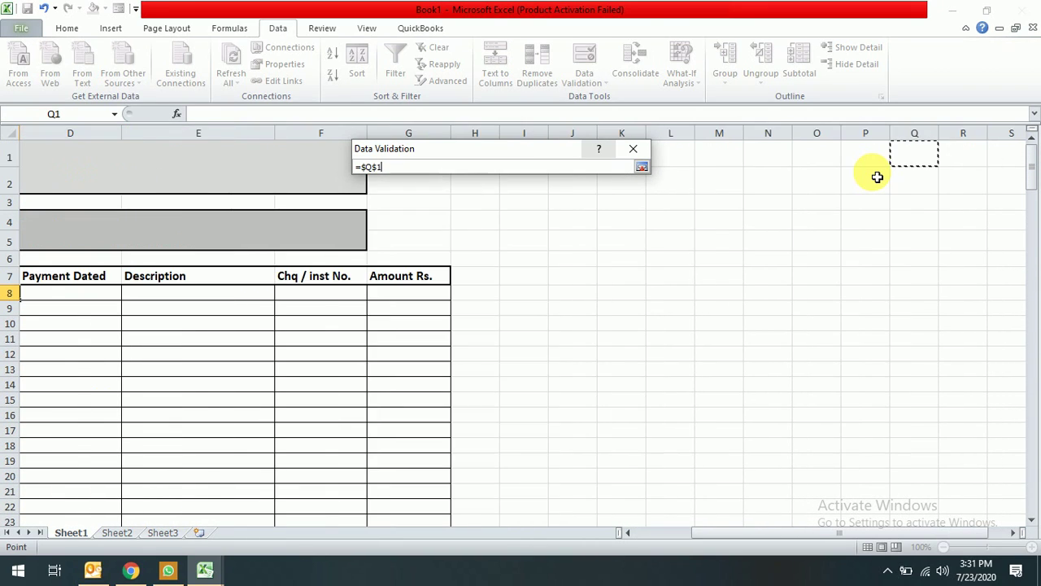
{"action": "key", "text": "Right"}
{"action": "key", "text": "Right"}
{"action": "key", "text": "Down"}
{"action": "key", "text": "Left"}
{"action": "key", "text": "Down"}
{"action": "key", "text": "Down"}
{"action": "key", "text": "Down"}
{"action": "key", "text": "Down"}
Extend the validation list's source range down column T to cover T6:T116
{"action": "key", "text": "shift+Down"}
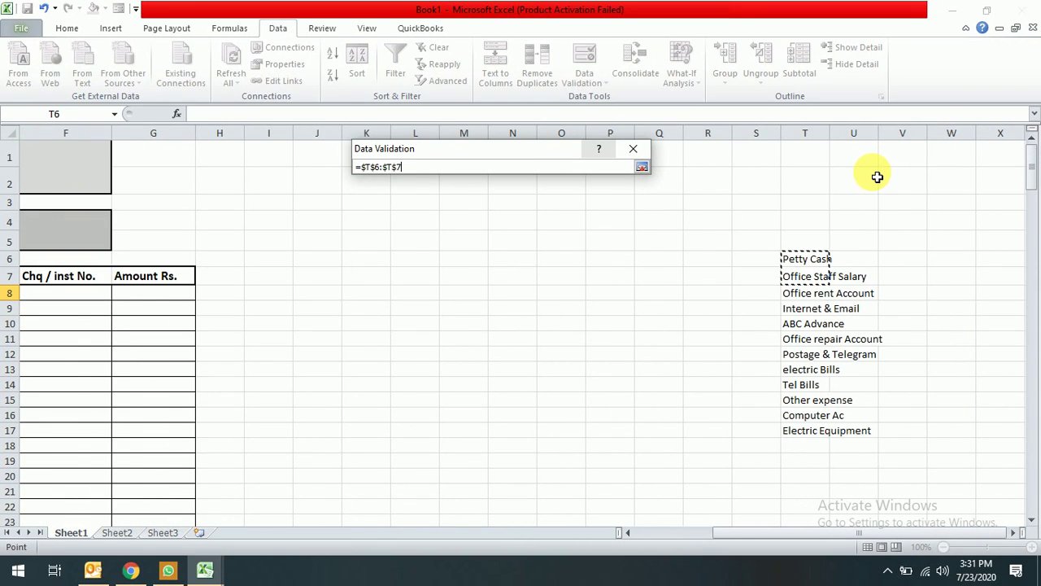
{"action": "key", "text": "shift+Down"}
{"action": "key", "text": "shift+Down"}
{"action": "key", "text": "shift+Down"}
{"action": "key", "text": "shift+Down"}
{"action": "key", "text": "shift+Down"}
{"action": "key", "text": "shift+Down"}
{"action": "key", "text": "shift+Down"}
{"action": "key", "text": "shift+Down"}
{"action": "key", "text": "shift+Down"}
{"action": "key", "text": "shift+Down"}
{"action": "key", "text": "shift+Down"}
{"action": "key", "text": "shift+Down"}
{"action": "key", "text": "shift+Down"}
{"action": "key", "text": "shift+Down"}
{"action": "key", "text": "shift+Down"}
{"action": "key", "text": "shift+Down"}
{"action": "key", "text": "shift+Down"}
{"action": "key", "text": "shift+Down"}
{"action": "key", "text": "shift+Down"}
{"action": "key", "text": "shift+Down"}
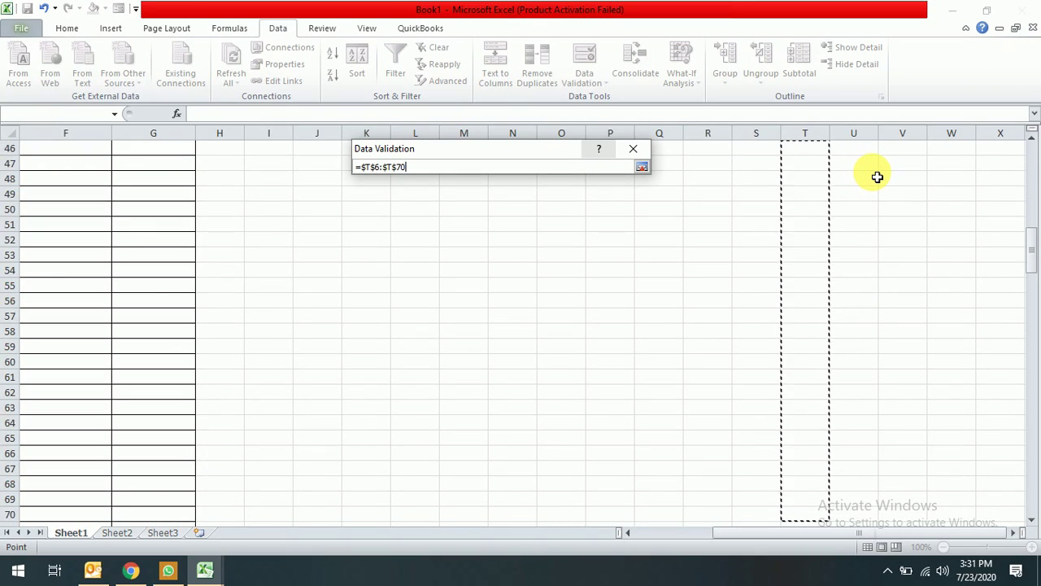
{"action": "key", "text": "shift+Down"}
{"action": "key", "text": "shift+Down"}
{"action": "key", "text": "shift+Down"}
{"action": "key", "text": "shift+Down"}
{"action": "key", "text": "shift+Down"}
{"action": "key", "text": "shift+Down"}
{"action": "key", "text": "shift+Down"}
{"action": "key", "text": "shift+Down"}
{"action": "key", "text": "shift+Down"}
{"action": "key", "text": "shift+Down"}
{"action": "key", "text": "shift+Down"}
{"action": "key", "text": "shift+Down"}
{"action": "key", "text": "shift+Down"}
{"action": "key", "text": "shift+Down"}
{"action": "key", "text": "shift+Down"}
{"action": "key", "text": "shift+Down"}
{"action": "key", "text": "shift+Down"}
{"action": "key", "text": "shift+Down"}
{"action": "key", "text": "shift+Down"}
{"action": "key", "text": "shift+Down"}
Try to apply the list validation with the source entered as =$T$6:$T$116), and discard the rule
{"action": "type", "text": ")"}
{"action": "key", "text": "Return"}
{"action": "key", "text": "Return"}
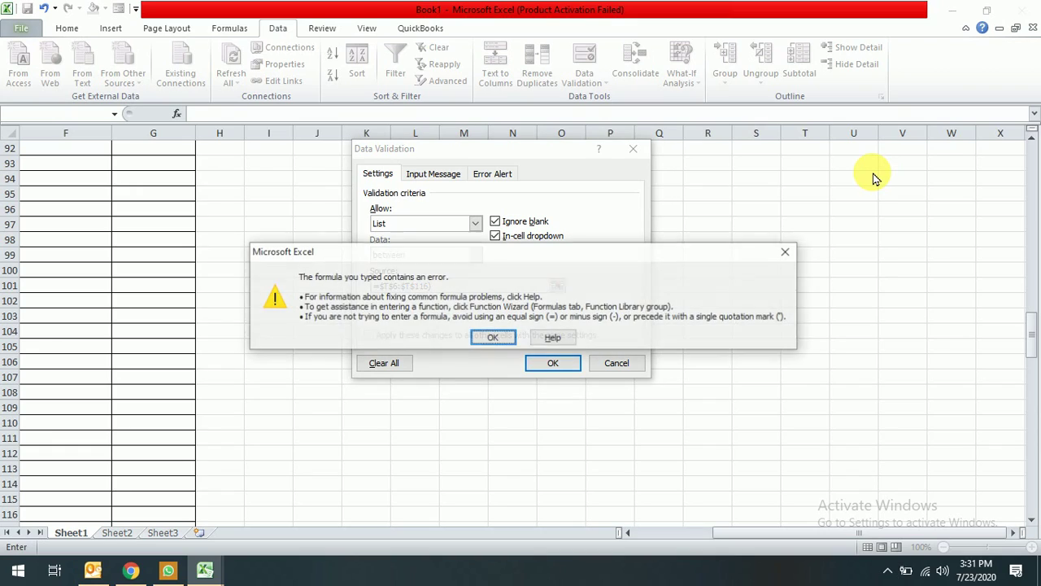
{"action": "key", "text": "Return"}
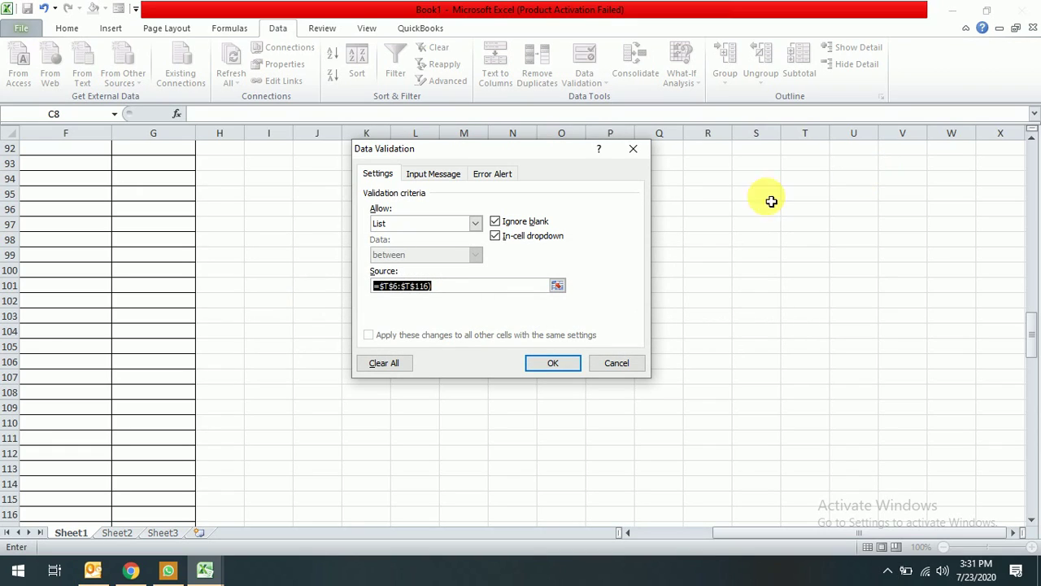
{"action": "left_click", "coordinate": [548, 365]}
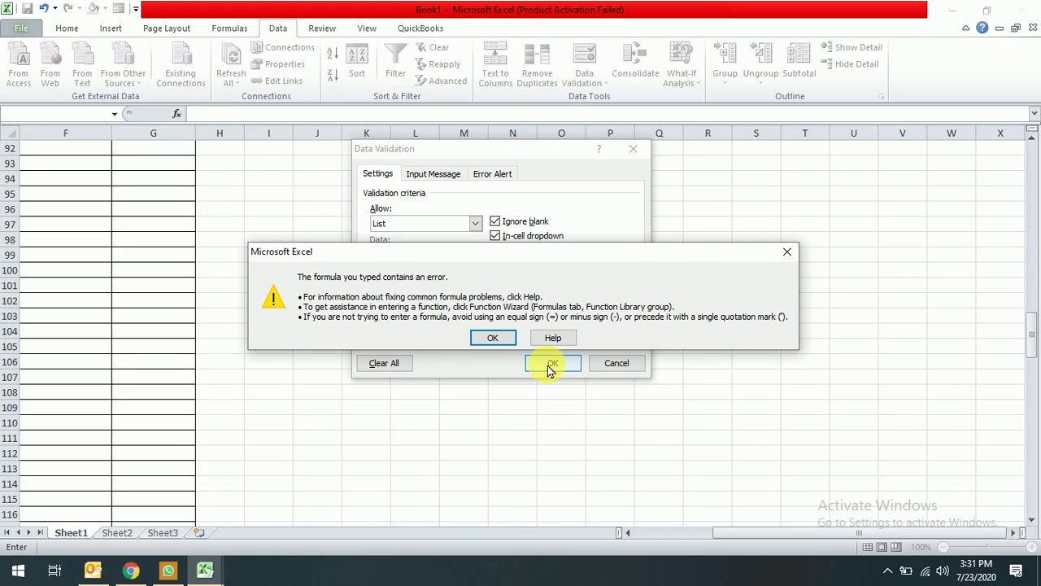
{"action": "key", "text": "Return"}
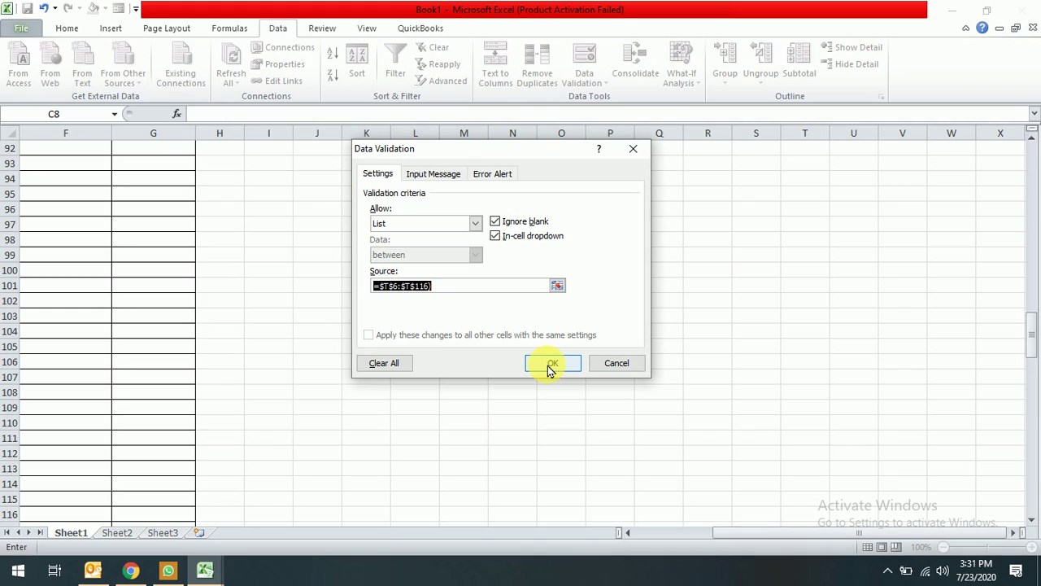
{"action": "left_click", "coordinate": [615, 362]}
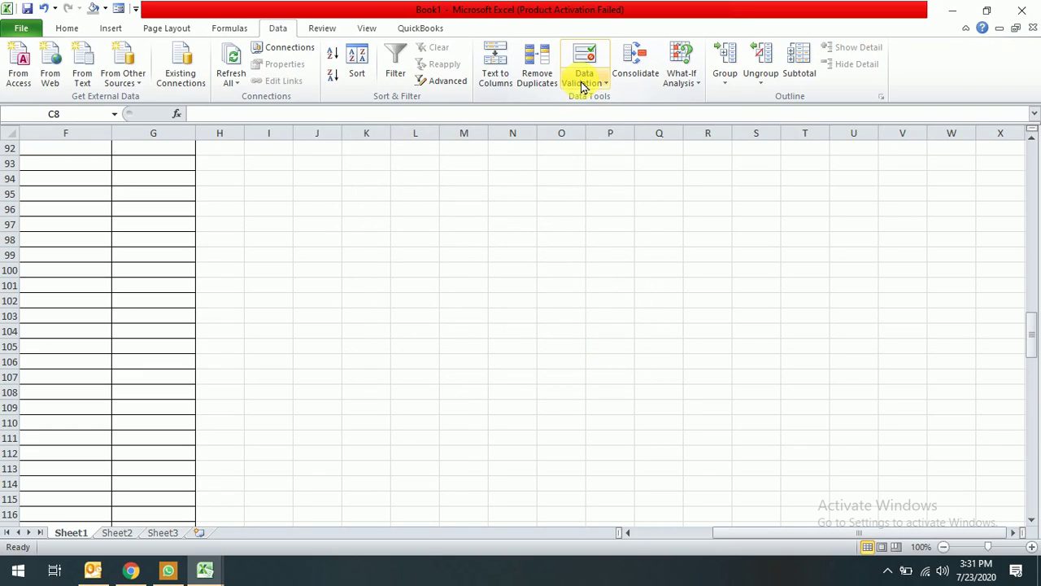
Start a new data validation rule for C8 that allows values from a List
{"action": "left_click", "coordinate": [583, 82]}
{"action": "left_click", "coordinate": [605, 107]}
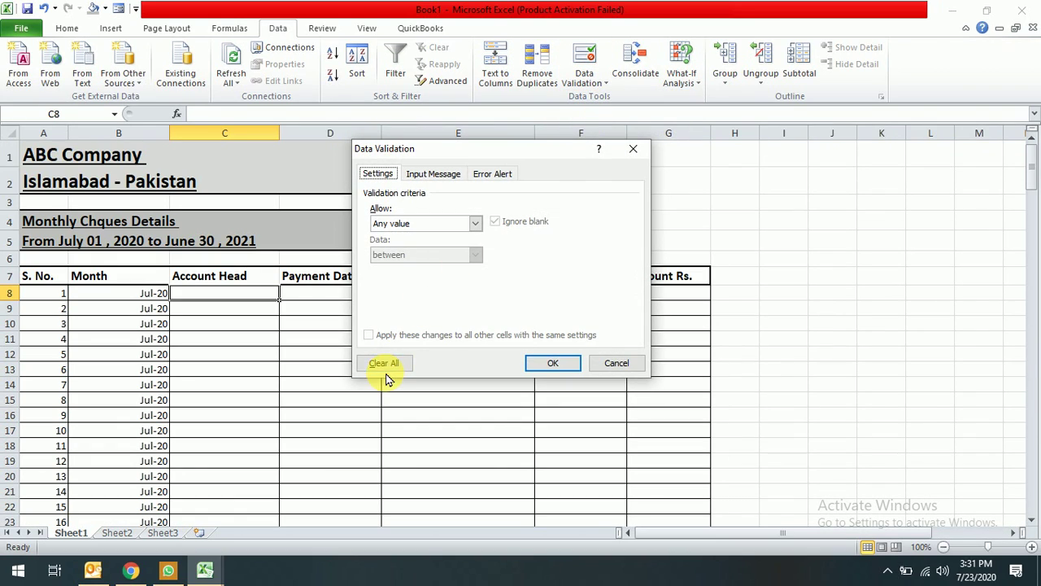
{"action": "left_click", "coordinate": [416, 225]}
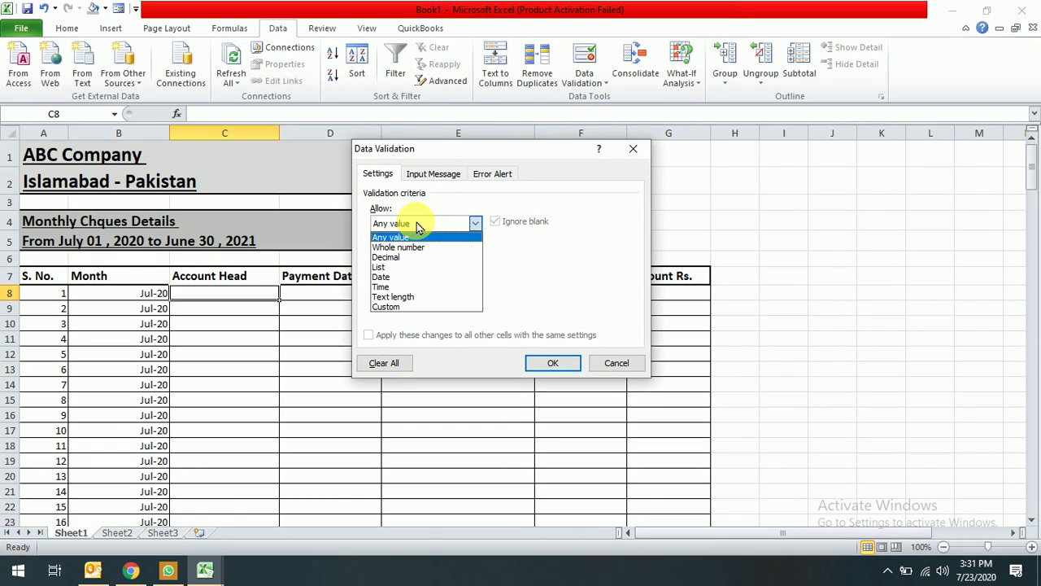
{"action": "left_click", "coordinate": [410, 266]}
Set the validation list's source to =$T$6:$T$27 and apply the rule to C8
{"action": "left_click", "coordinate": [553, 287]}
{"action": "left_click", "coordinate": [842, 203]}
{"action": "key", "text": "Right"}
{"action": "key", "text": "Right"}
{"action": "key", "text": "Right"}
{"action": "key", "text": "Up"}
{"action": "key", "text": "Up"}
{"action": "key", "text": "Right"}
{"action": "key", "text": "Right"}
{"action": "key", "text": "Right"}
{"action": "key", "text": "Right"}
{"action": "key", "text": "Right"}
{"action": "key", "text": "Right"}
{"action": "key", "text": "Right"}
{"action": "key", "text": "Right"}
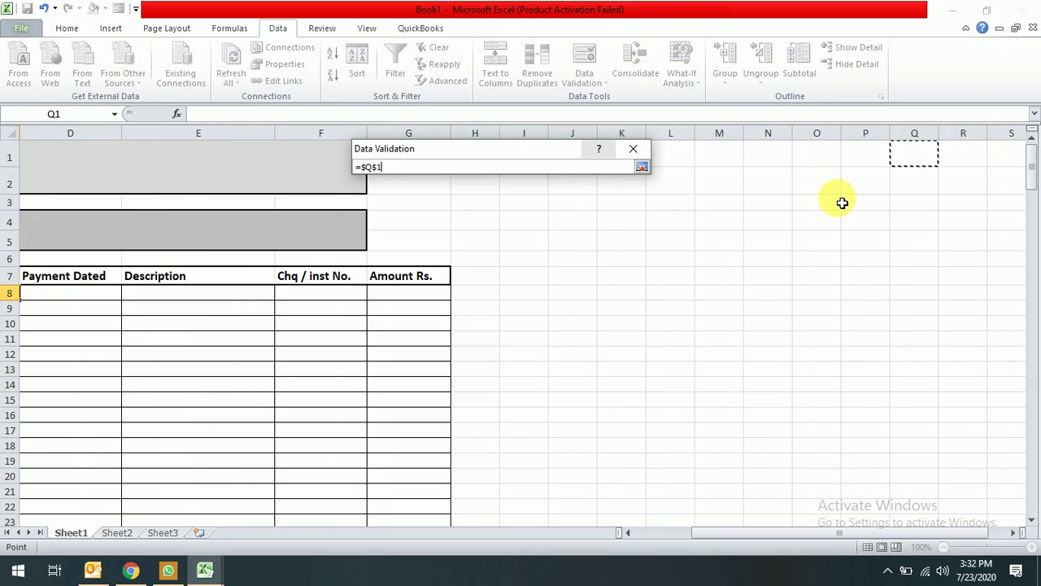
{"action": "key", "text": "Down"}
{"action": "key", "text": "Down"}
{"action": "key", "text": "Down"}
{"action": "key", "text": "Down"}
{"action": "key", "text": "Down"}
{"action": "key", "text": "Left"}
{"action": "key", "text": "shift+Down"}
{"action": "key", "text": "shift+Down"}
{"action": "key", "text": "shift+Down"}
{"action": "key", "text": "shift+Down"}
{"action": "key", "text": "shift+Down"}
{"action": "key", "text": "shift+Down"}
{"action": "key", "text": "shift+Down"}
{"action": "key", "text": "shift+Down"}
{"action": "key", "text": "shift+Down"}
{"action": "key", "text": "shift+Down"}
{"action": "key", "text": "shift+Down"}
{"action": "key", "text": "shift+Down"}
{"action": "key", "text": "shift+Down"}
{"action": "key", "text": "shift+Down"}
{"action": "key", "text": "shift+Down"}
{"action": "key", "text": "shift+Down"}
{"action": "key", "text": "shift+Down"}
{"action": "key", "text": "shift+Down"}
{"action": "key", "text": "shift+Down"}
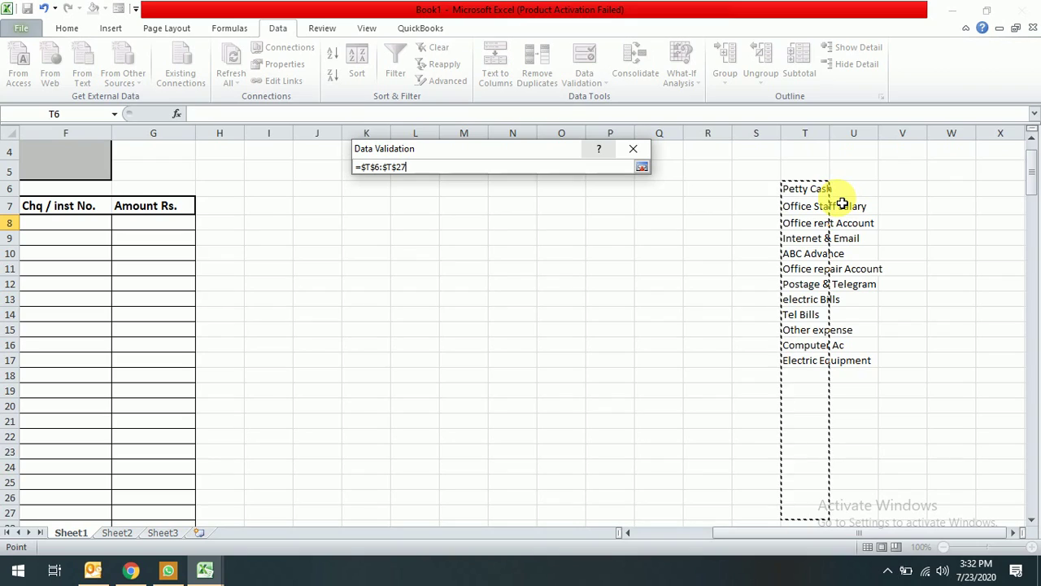
{"action": "key", "text": "Return"}
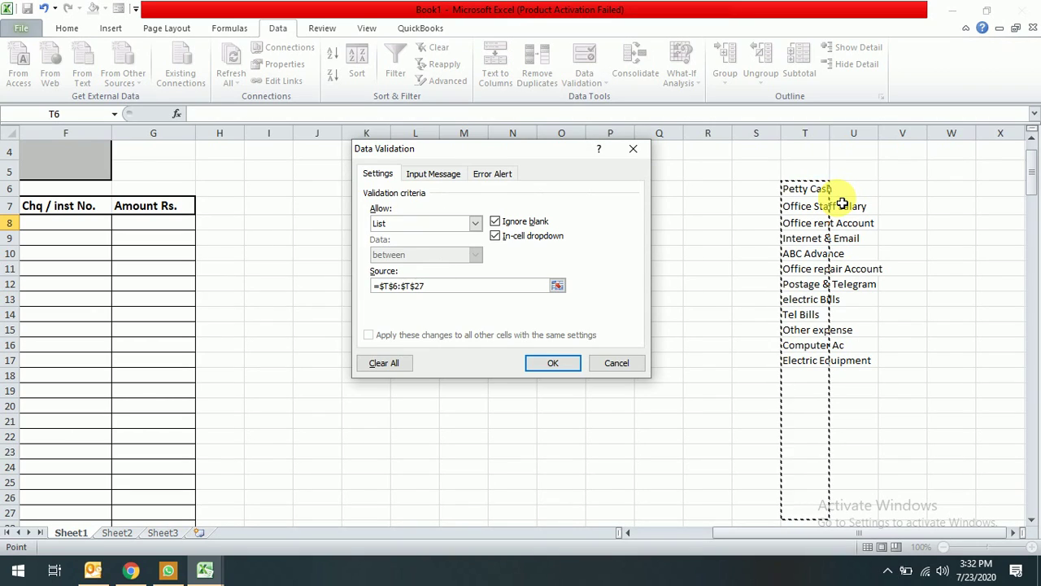
{"action": "key", "text": "Return"}
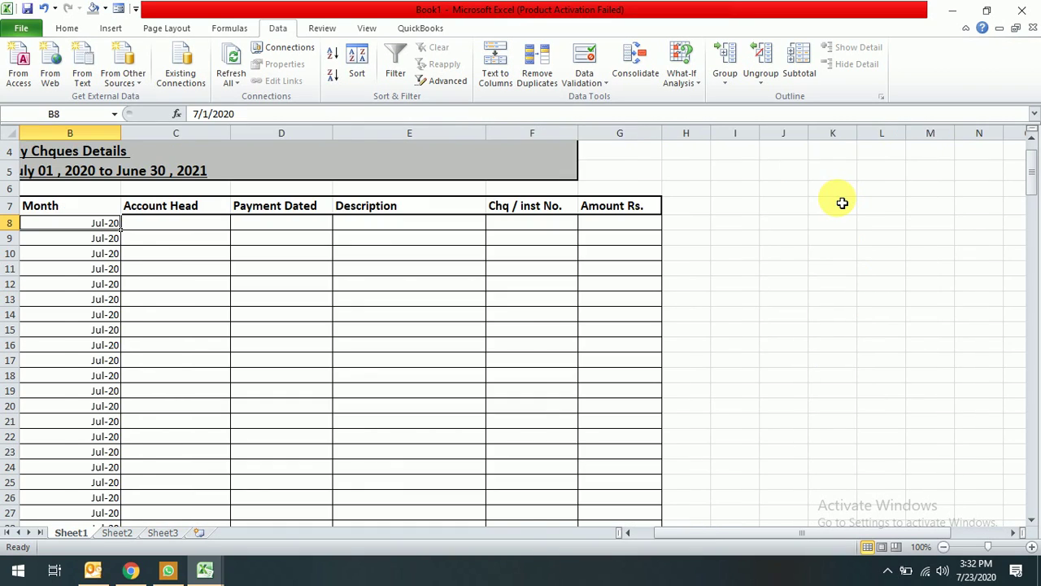
Copy cell C8 with its list validation and paste it down the Account Head column into C9:C200
{"action": "key", "text": "ctrl+c"}
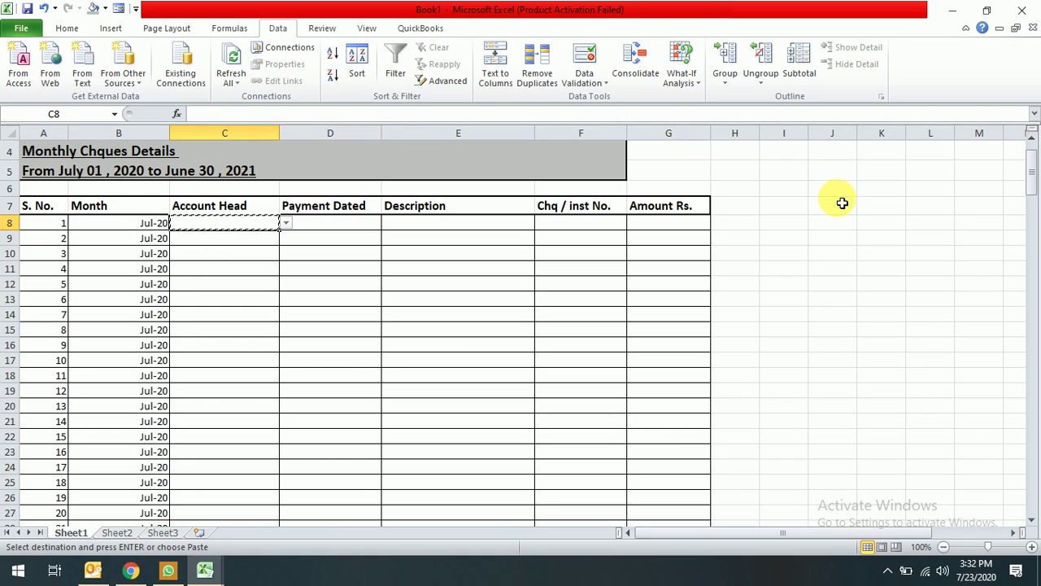
{"action": "key", "text": "Down"}
{"action": "key", "text": "shift+Down"}
{"action": "key", "text": "shift+Down"}
{"action": "key", "text": "shift+Down"}
{"action": "key", "text": "shift+Down"}
{"action": "key", "text": "shift+Down"}
{"action": "key", "text": "shift+Down"}
{"action": "key", "text": "shift+Down"}
{"action": "key", "text": "shift+Down"}
{"action": "key", "text": "shift+Down"}
{"action": "key", "text": "shift+Down"}
{"action": "key", "text": "shift+Down"}
{"action": "key", "text": "shift+Down"}
{"action": "key", "text": "shift+Down"}
{"action": "key", "text": "shift+Down"}
{"action": "key", "text": "shift+Down"}
{"action": "key", "text": "shift+Down"}
{"action": "key", "text": "shift+Down"}
{"action": "key", "text": "shift+Down"}
{"action": "key", "text": "shift+Down"}
{"action": "key", "text": "shift+Down"}
{"action": "key", "text": "shift+Down"}
{"action": "key", "text": "shift+Down"}
{"action": "key", "text": "shift+Down"}
{"action": "key", "text": "shift+Down"}
{"action": "key", "text": "shift+Down"}
{"action": "key", "text": "shift+Down"}
{"action": "key", "text": "shift+Down"}
{"action": "key", "text": "shift+Down"}
{"action": "key", "text": "shift+Down"}
{"action": "key", "text": "shift+Down"}
{"action": "key", "text": "shift+Down"}
{"action": "key", "text": "shift+Down"}
{"action": "key", "text": "shift+Down"}
{"action": "key", "text": "shift+Down"}
{"action": "key", "text": "shift+Down"}
{"action": "key", "text": "shift+Down"}
{"action": "key", "text": "shift+Down"}
{"action": "key", "text": "shift+Down"}
{"action": "key", "text": "shift+Down"}
{"action": "key", "text": "shift+Down"}
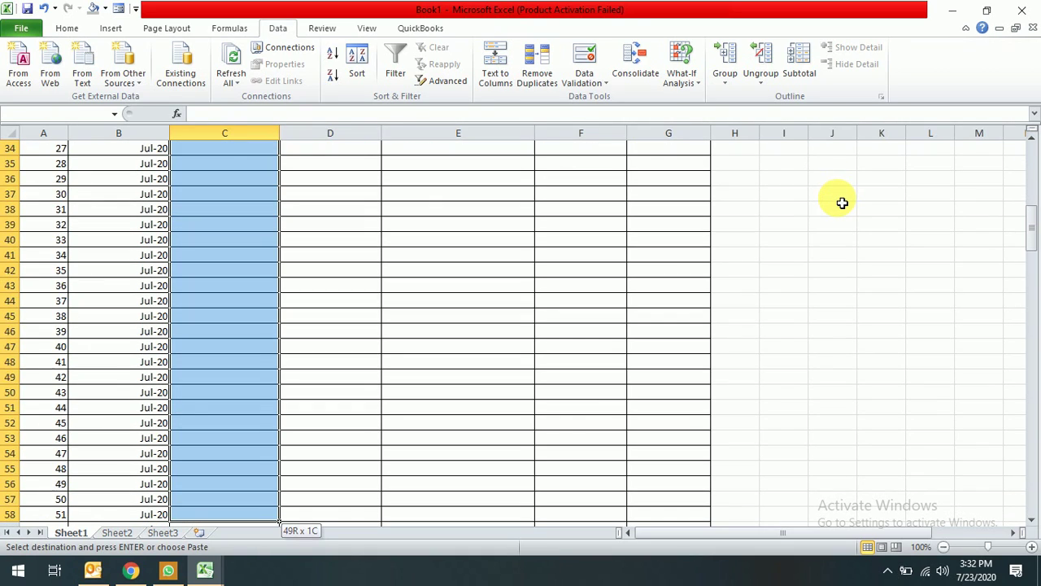
{"action": "key", "text": "shift+Down"}
{"action": "key", "text": "shift+Down"}
{"action": "key", "text": "shift+Down"}
{"action": "key", "text": "shift+Down"}
{"action": "key", "text": "shift+Down"}
{"action": "key", "text": "shift+Down"}
{"action": "key", "text": "shift+Down"}
{"action": "key", "text": "shift+Down"}
{"action": "key", "text": "shift+Down"}
{"action": "key", "text": "shift+Down"}
{"action": "key", "text": "shift+Down"}
{"action": "key", "text": "shift+Down"}
{"action": "key", "text": "shift+Down"}
{"action": "key", "text": "shift+Down"}
{"action": "key", "text": "shift+Down"}
{"action": "key", "text": "shift+Down"}
{"action": "key", "text": "shift+Down"}
{"action": "key", "text": "shift+Down"}
{"action": "key", "text": "shift+Down"}
{"action": "key", "text": "shift+Down"}
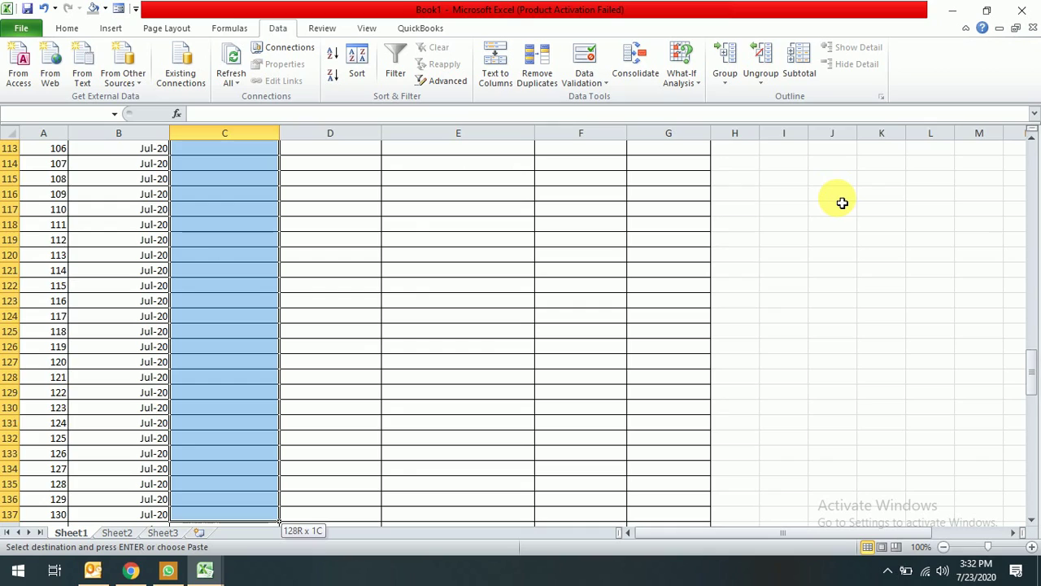
{"action": "key", "text": "shift+Down"}
{"action": "key", "text": "shift+Down"}
{"action": "key", "text": "shift+Down"}
{"action": "key", "text": "shift+Down"}
{"action": "key", "text": "shift+Down"}
{"action": "key", "text": "shift+Down"}
{"action": "key", "text": "shift+Down"}
{"action": "key", "text": "shift+Down"}
{"action": "key", "text": "shift+Down"}
{"action": "key", "text": "shift+Down"}
{"action": "key", "text": "shift+Down"}
{"action": "key", "text": "shift+Down"}
{"action": "key", "text": "shift+Down"}
{"action": "key", "text": "shift+Down"}
{"action": "key", "text": "shift+Down"}
{"action": "key", "text": "shift+Down"}
{"action": "key", "text": "shift+Down"}
{"action": "key", "text": "shift+Down"}
{"action": "key", "text": "shift+Down"}
{"action": "key", "text": "shift+Down"}
{"action": "key", "text": "shift+Up"}
{"action": "key", "text": "shift+Up"}
{"action": "key", "text": "shift+Up"}
{"action": "key", "text": "shift+Up"}
{"action": "key", "text": "shift+Up"}
{"action": "key", "text": "shift+Up"}
{"action": "key", "text": "shift+Up"}
{"action": "key", "text": "shift+Up"}
{"action": "key", "text": "shift+Up"}
{"action": "key", "text": "shift+Up"}
{"action": "key", "text": "shift+Up"}
{"action": "key", "text": "shift+Up"}
{"action": "key", "text": "shift+Up"}
{"action": "key", "text": "shift+Up"}
{"action": "key", "text": "shift+Up"}
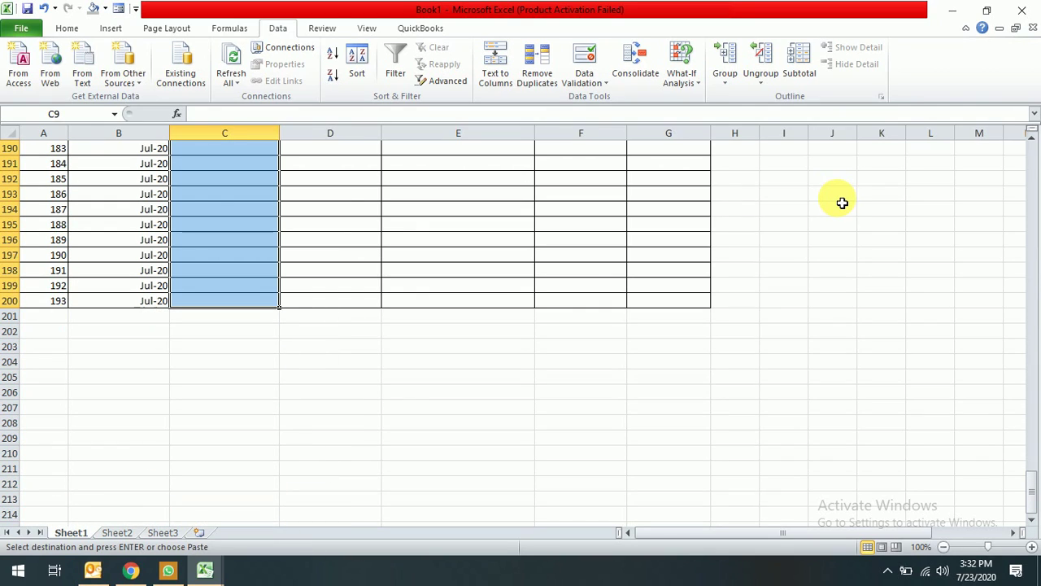
{"action": "key", "text": "Return"}
{"action": "key", "text": "Up"}
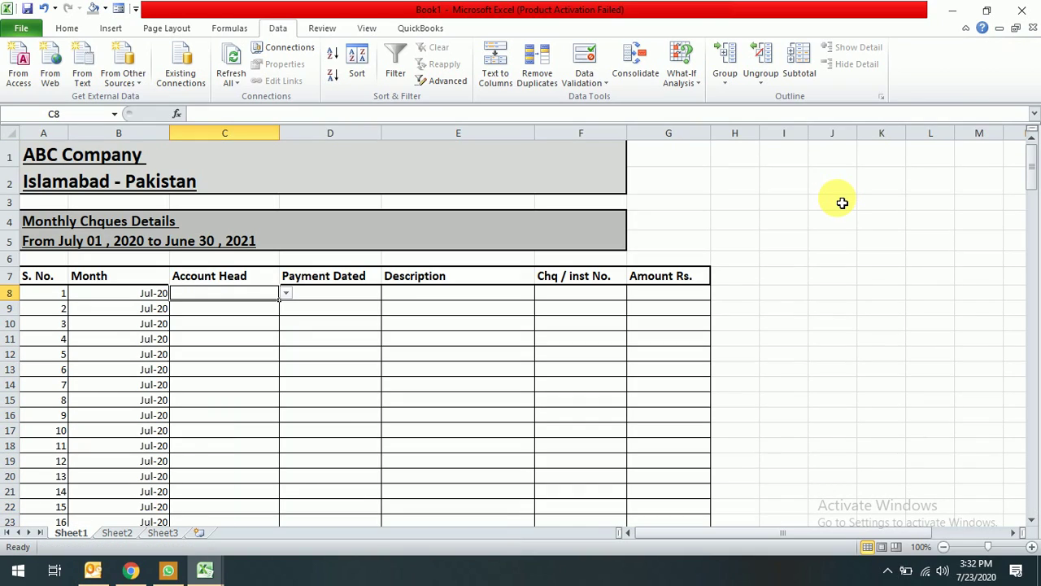
Check the account heads offered by the dropdown in cell C8, then close the list without choosing one
{"action": "left_click", "coordinate": [285, 293]}
{"action": "left_click", "coordinate": [286, 308]}
{"action": "left_click", "coordinate": [286, 309]}
{"action": "left_click", "coordinate": [286, 308]}
{"action": "left_click", "coordinate": [285, 308]}
{"action": "left_click", "coordinate": [285, 308]}
{"action": "left_click", "coordinate": [285, 308]}
{"action": "left_click", "coordinate": [285, 309]}
{"action": "left_click", "coordinate": [285, 308]}
{"action": "left_click", "coordinate": [286, 309]}
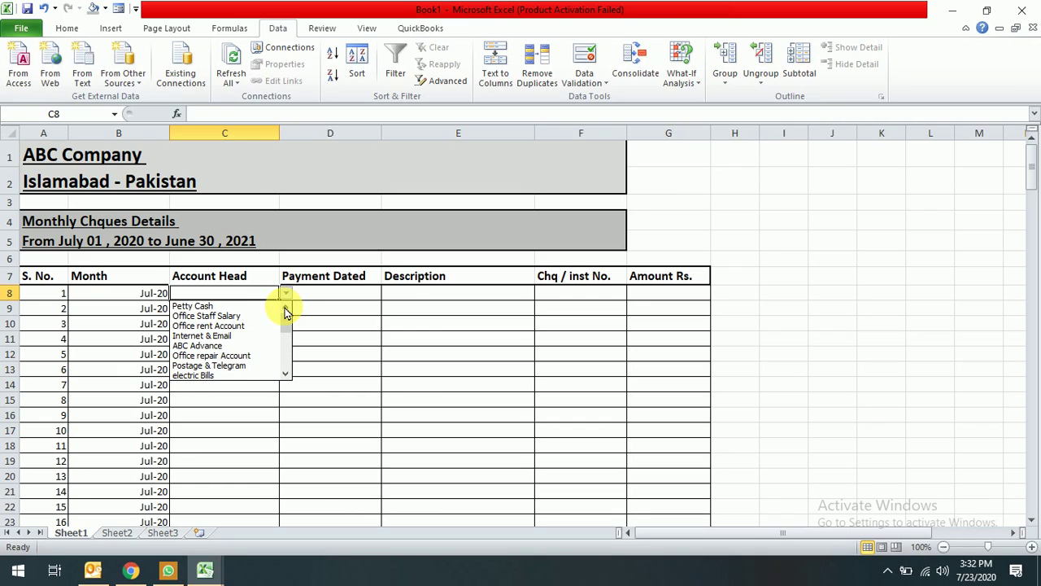
{"action": "left_click", "coordinate": [379, 347]}
Add Staff Bonus to the account head source list in cell T18, below Electric Equipment
{"action": "key", "text": "Right"}
{"action": "key", "text": "Right"}
{"action": "key", "text": "Right"}
{"action": "key", "text": "Right"}
{"action": "key", "text": "Right"}
{"action": "key", "text": "Right"}
{"action": "key", "text": "Right"}
{"action": "key", "text": "Right"}
{"action": "key", "text": "Right"}
{"action": "key", "text": "Right"}
{"action": "key", "text": "Right"}
{"action": "key", "text": "Right"}
{"action": "key", "text": "Right"}
{"action": "key", "text": "Right"}
{"action": "key", "text": "Right"}
{"action": "key", "text": "Right"}
{"action": "key", "text": "Right"}
{"action": "key", "text": "Right"}
{"action": "key", "text": "Right"}
{"action": "key", "text": "Right"}
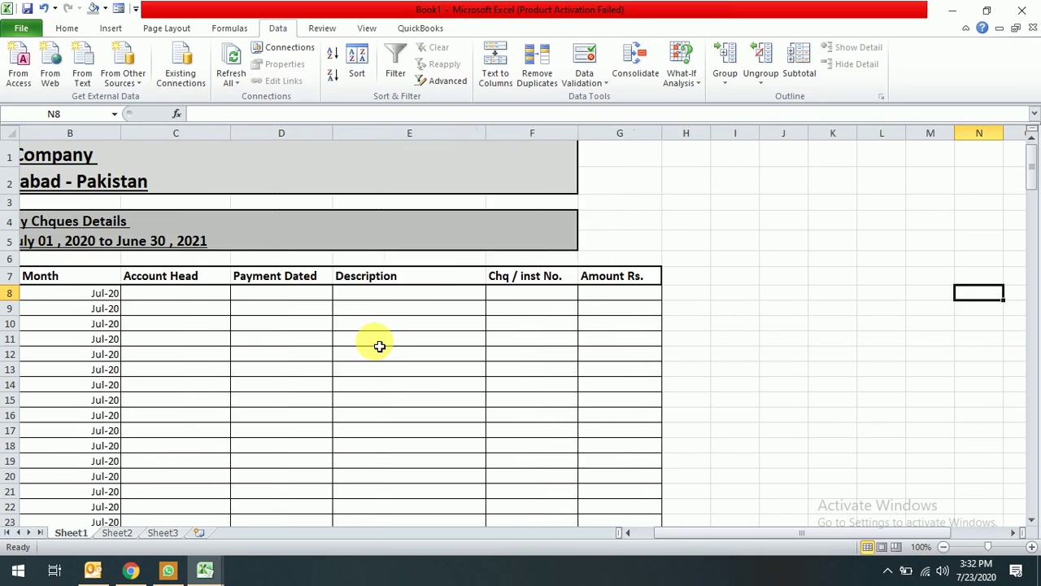
{"action": "key", "text": "Down"}
{"action": "key", "text": "Left"}
{"action": "key", "text": "Down"}
{"action": "key", "text": "Down"}
{"action": "key", "text": "Down"}
{"action": "key", "text": "Down"}
{"action": "key", "text": "Down"}
{"action": "key", "text": "Down"}
{"action": "key", "text": "Down"}
{"action": "key", "text": "Left"}
{"action": "key", "text": "Down"}
{"action": "key", "text": "Left"}
{"action": "key", "text": "Down"}
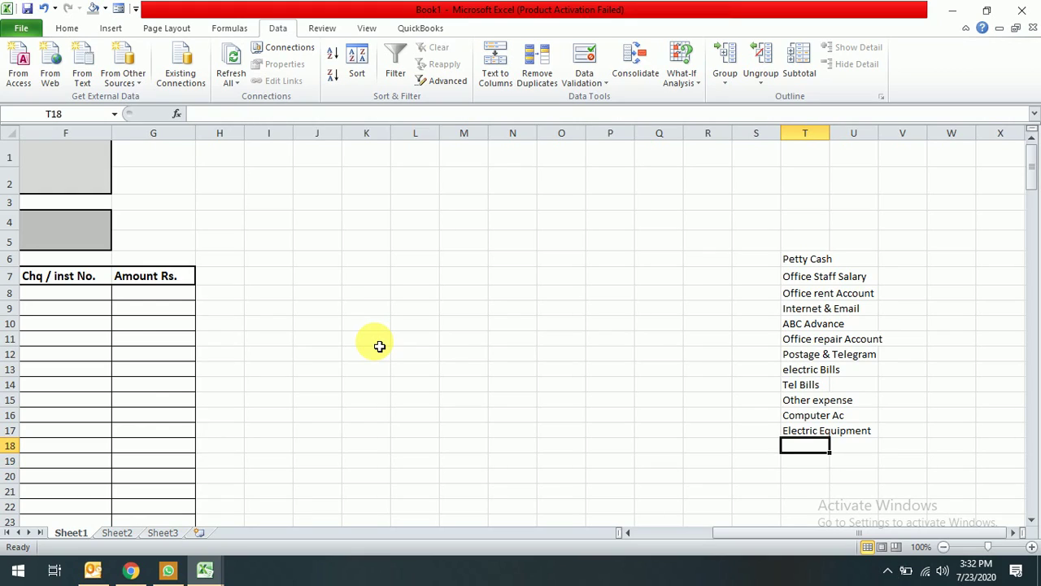
{"action": "type", "text": "Staff Bonu"}
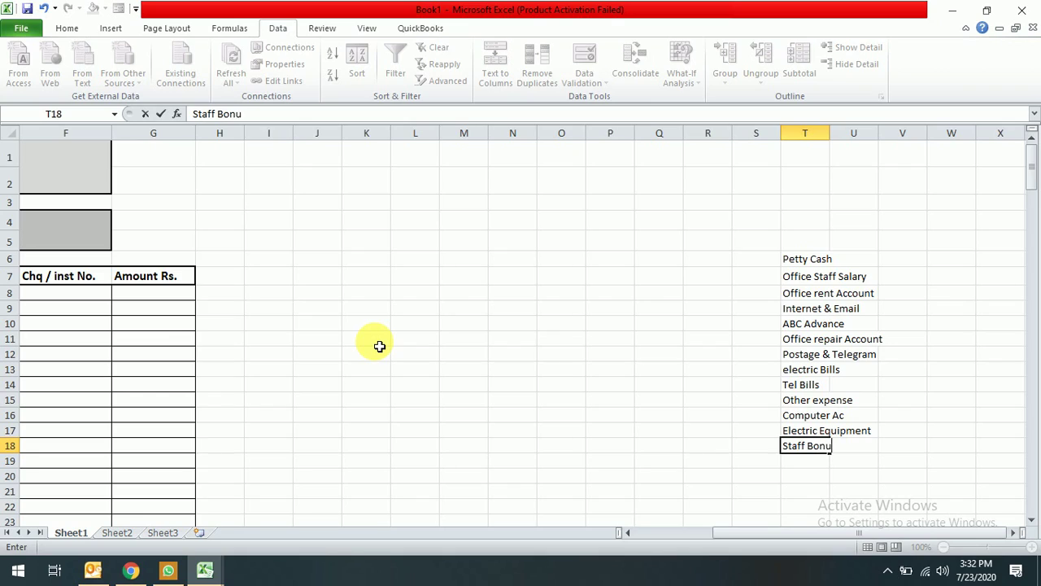
{"action": "type", "text": "s"}
{"action": "key", "text": "Return"}
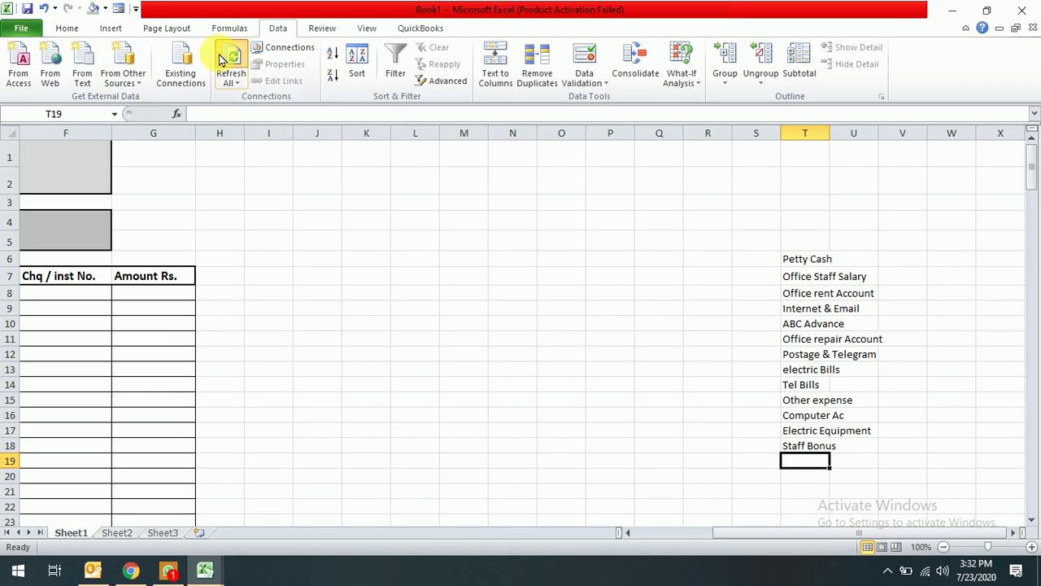
Check the extended account head dropdown in cell C8 by moving up through its entries, then close it without choosing one
{"action": "left_click", "coordinate": [256, 246]}
{"action": "key", "text": "Left"}
{"action": "key", "text": "Left"}
{"action": "key", "text": "Left"}
{"action": "key", "text": "Left"}
{"action": "key", "text": "Left"}
{"action": "key", "text": "Left"}
{"action": "key", "text": "Left"}
{"action": "key", "text": "Left"}
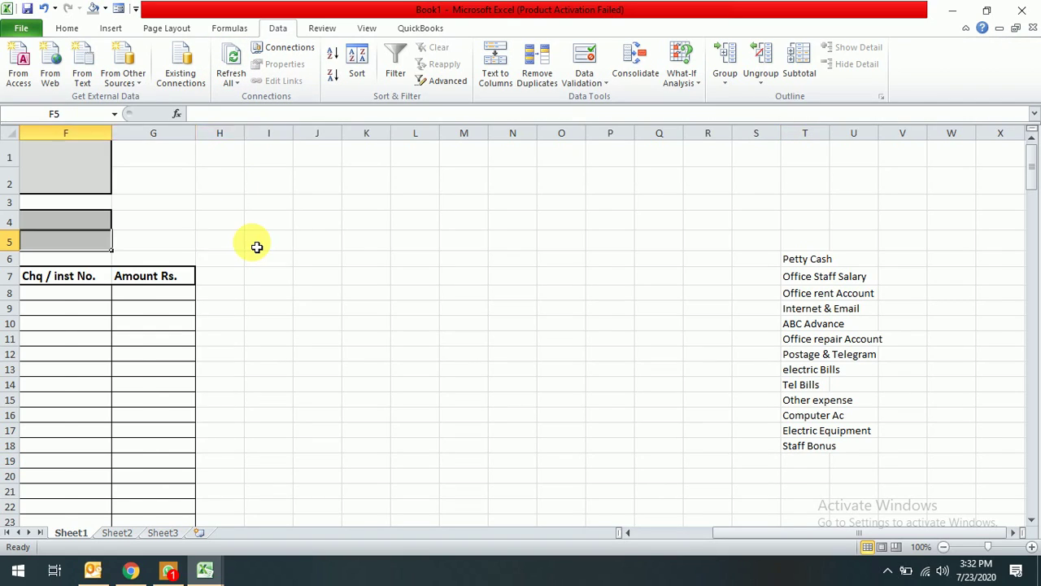
{"action": "key", "text": "Right"}
{"action": "key", "text": "Right"}
{"action": "key", "text": "Down"}
{"action": "key", "text": "Down"}
{"action": "key", "text": "Down"}
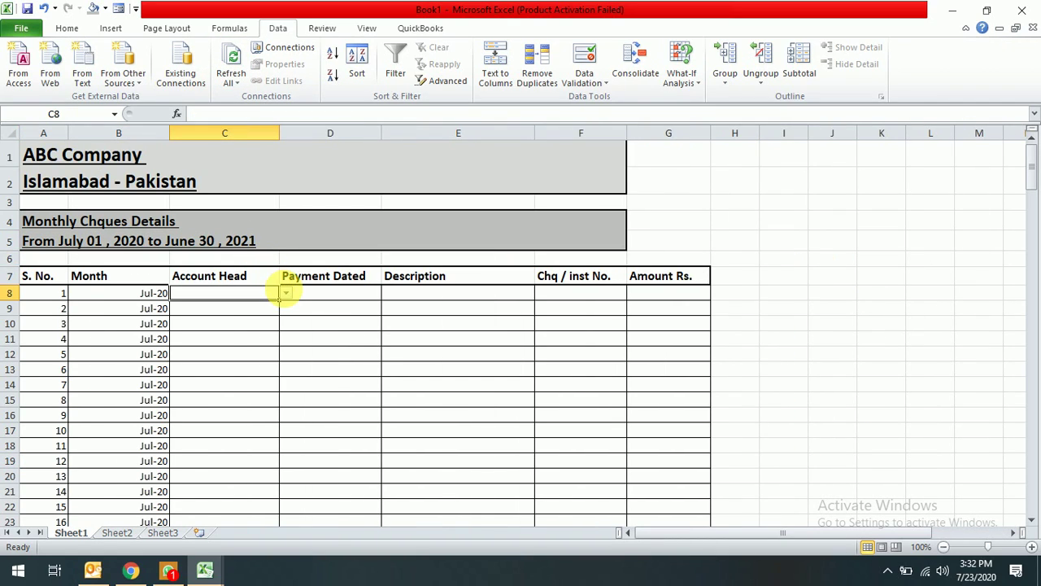
{"action": "left_click", "coordinate": [291, 297]}
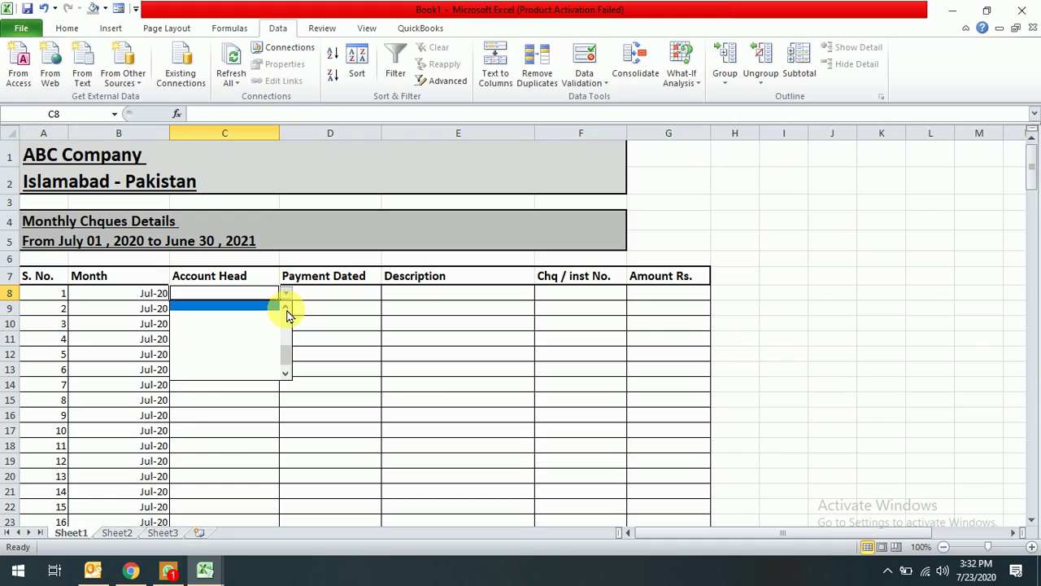
{"action": "left_click", "coordinate": [286, 309]}
{"action": "left_click", "coordinate": [286, 310]}
{"action": "left_click", "coordinate": [355, 356]}
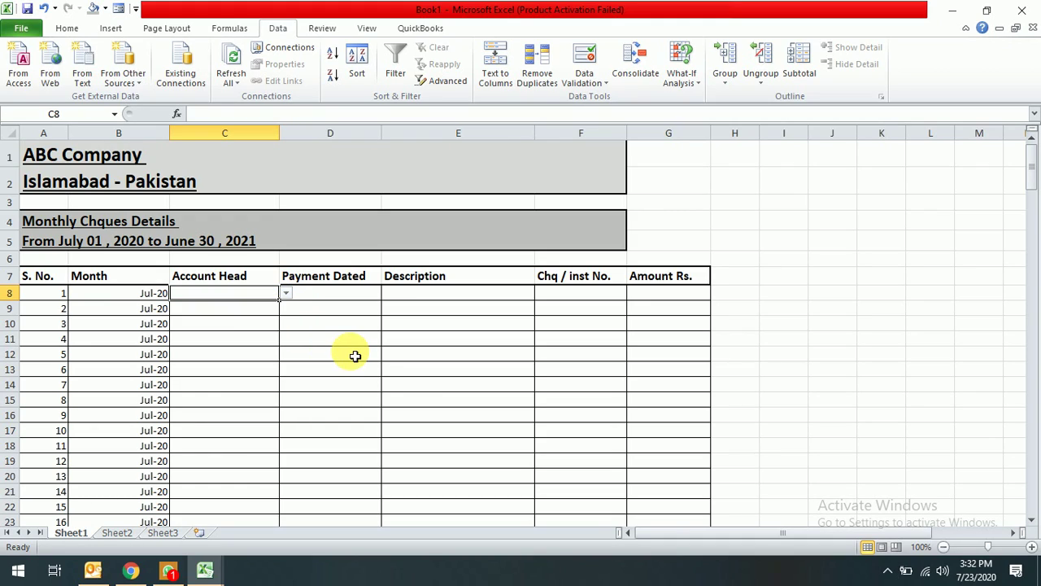
Enter Petty Cash as the account head in C8 and 10021005 as the cheque number in F8
{"action": "type", "text": "pre"}
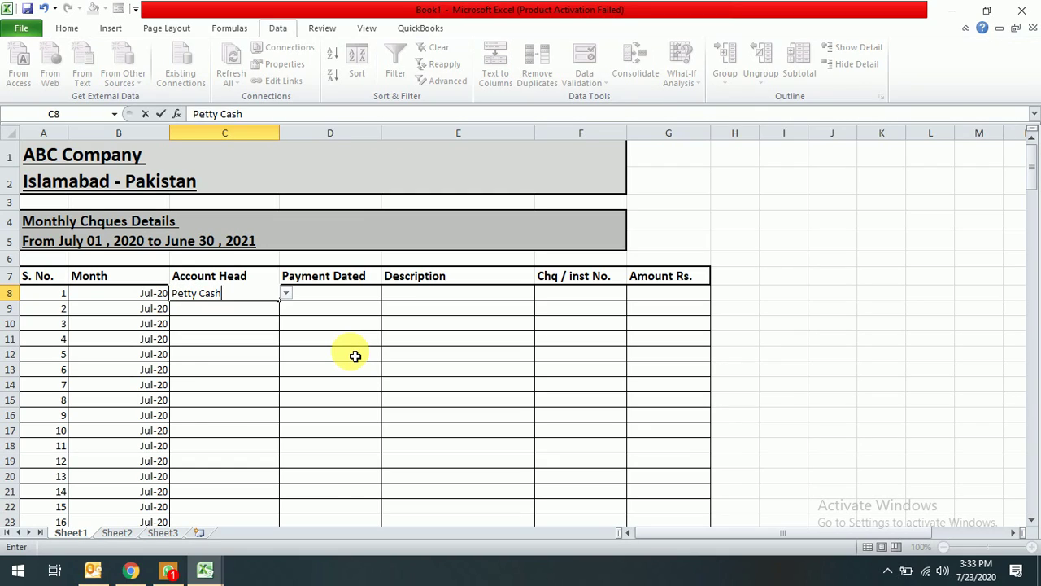
{"action": "key", "text": "Return"}
{"action": "key", "text": "Up"}
{"action": "key", "text": "Right"}
{"action": "key", "text": "Right"}
{"action": "key", "text": "Right"}
{"action": "key", "text": "Right"}
{"action": "key", "text": "Left"}
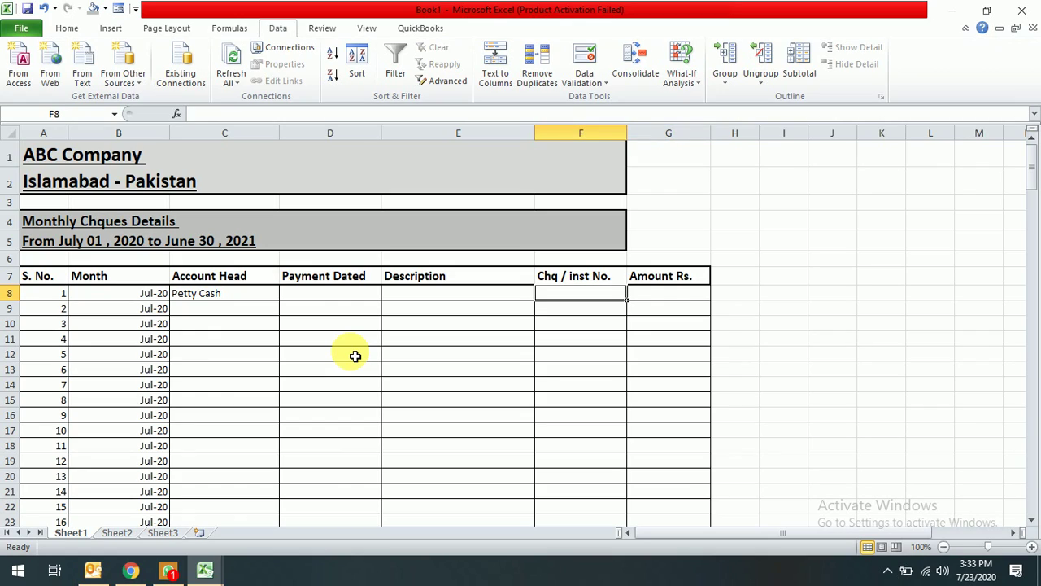
{"action": "type", "text": "10021005"}
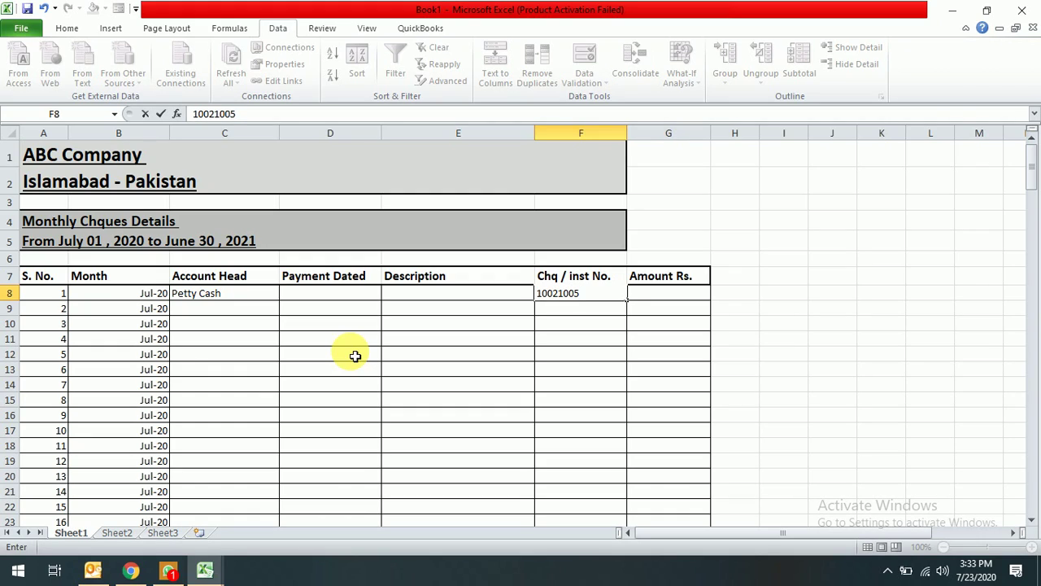
{"action": "key", "text": "Return"}
Fill the cheque number from F8 down to F115 as a series that increases by one per row
{"action": "key", "text": "Up"}
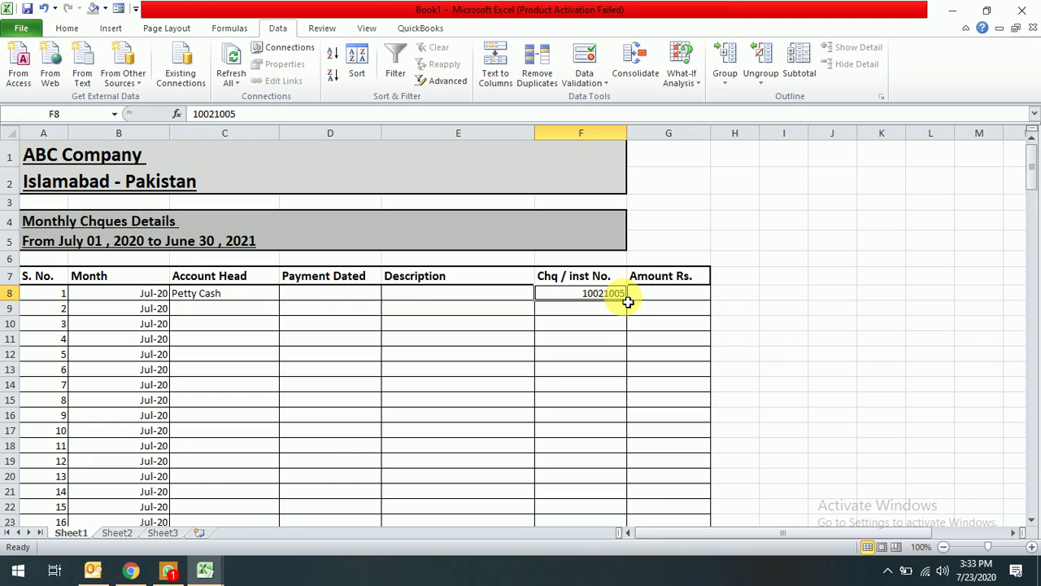
{"action": "left_click_drag", "start_coordinate": [628, 303], "coordinate": [627, 550]}
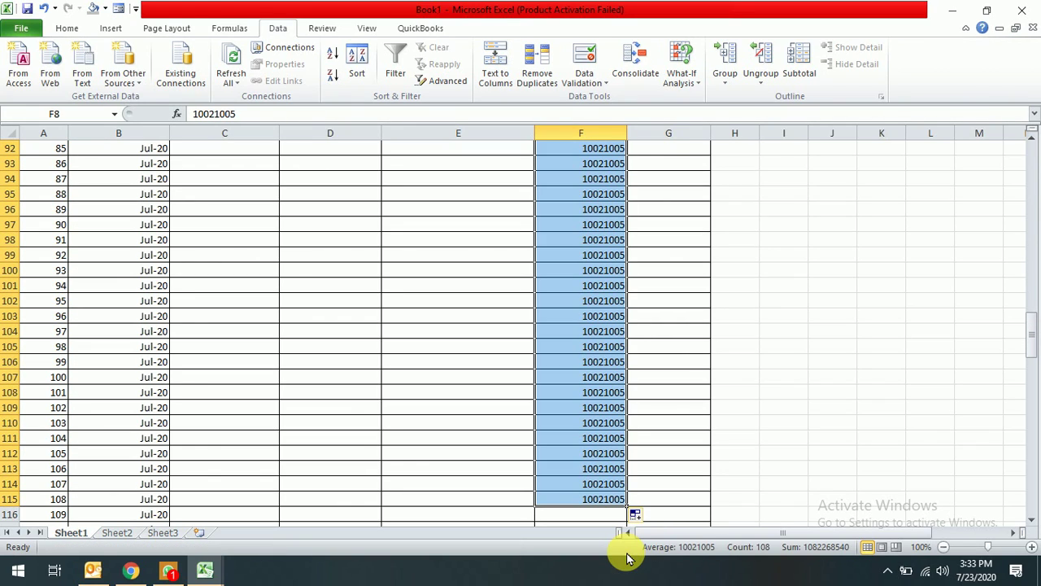
{"action": "left_click", "coordinate": [740, 363]}
{"action": "left_click", "coordinate": [636, 516]}
{"action": "left_click", "coordinate": [664, 462]}
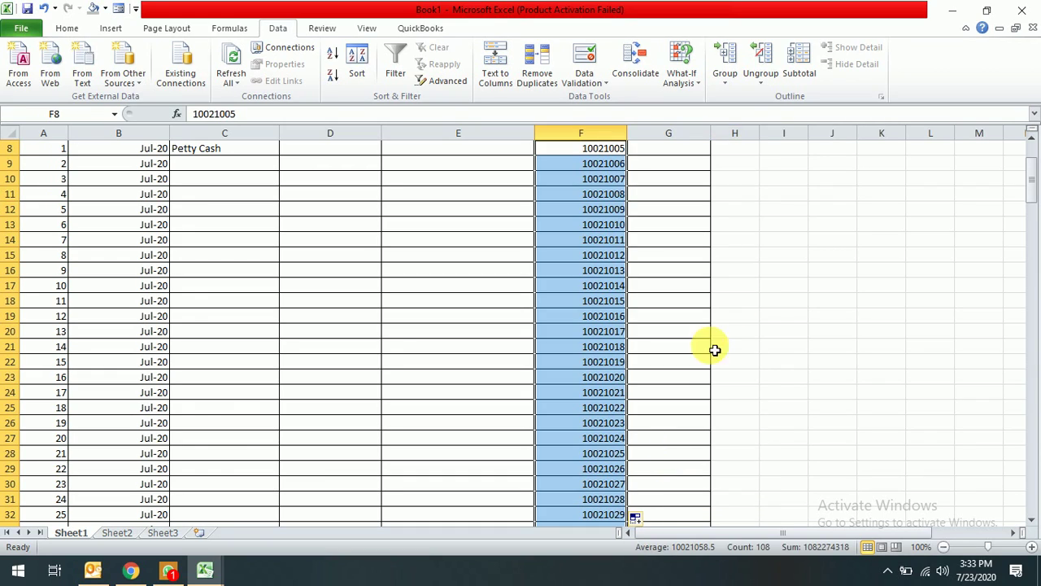
Enter 23-07-2020 as the payment date in cell D8 of the first record
{"action": "left_click", "coordinate": [740, 301]}
{"action": "key", "text": "Down"}
{"action": "key", "text": "Down"}
{"action": "key", "text": "Left"}
{"action": "key", "text": "Left"}
{"action": "key", "text": "Up"}
{"action": "key", "text": "Up"}
{"action": "key", "text": "Up"}
{"action": "key", "text": "Up"}
{"action": "key", "text": "Up"}
{"action": "key", "text": "Up"}
{"action": "key", "text": "Up"}
{"action": "key", "text": "Up"}
{"action": "key", "text": "Up"}
{"action": "key", "text": "Up"}
{"action": "key", "text": "Up"}
{"action": "key", "text": "Up"}
{"action": "key", "text": "Up"}
{"action": "key", "text": "Up"}
{"action": "key", "text": "Up"}
{"action": "key", "text": "Up"}
{"action": "key", "text": "Up"}
{"action": "key", "text": "Up"}
{"action": "key", "text": "Up"}
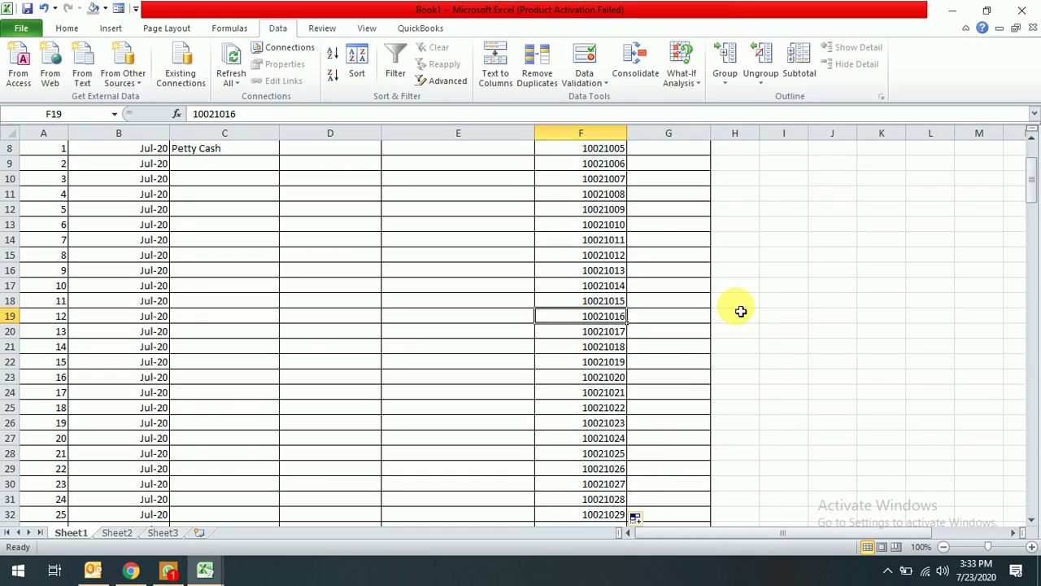
{"action": "key", "text": "Down"}
{"action": "key", "text": "Down"}
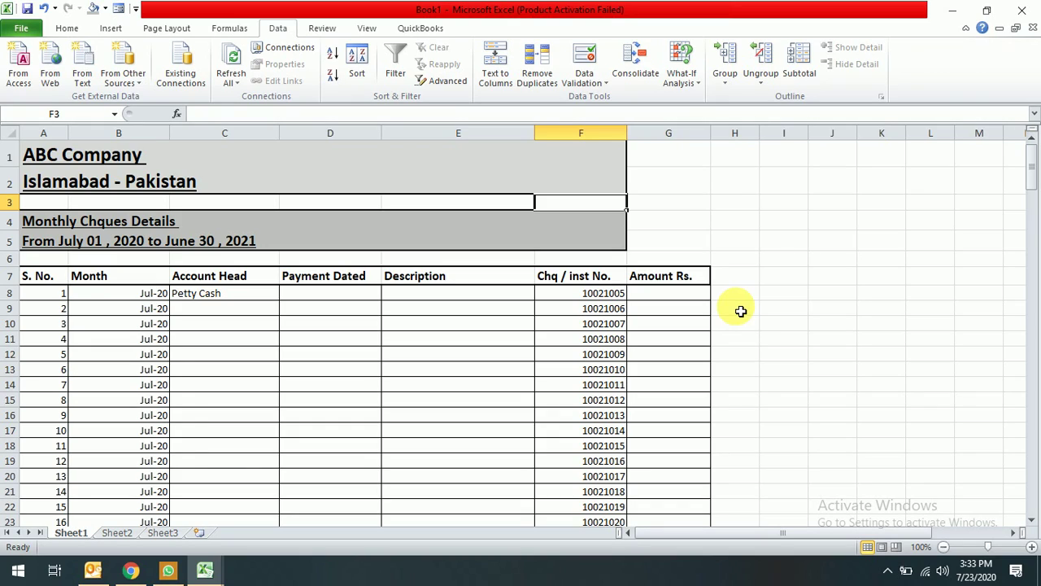
{"action": "key", "text": "Left"}
{"action": "key", "text": "Left"}
{"action": "key", "text": "Down"}
{"action": "key", "text": "Down"}
{"action": "key", "text": "Left"}
{"action": "key", "text": "Left"}
{"action": "key", "text": "Down"}
{"action": "key", "text": "Down"}
{"action": "key", "text": "Right"}
{"action": "key", "text": "Right"}
{"action": "key", "text": "Down"}
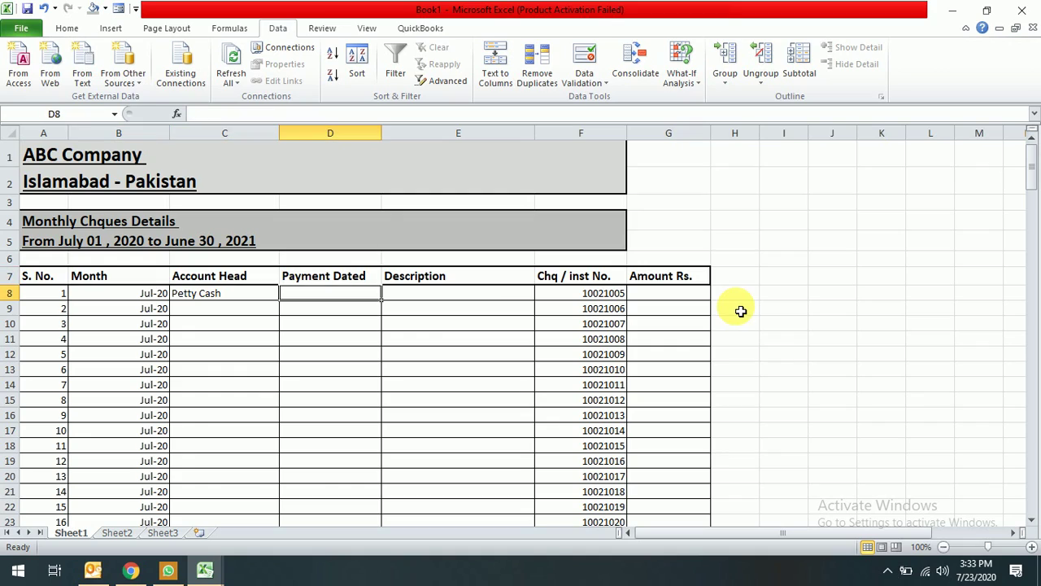
{"action": "type", "text": "23-07-2020"}
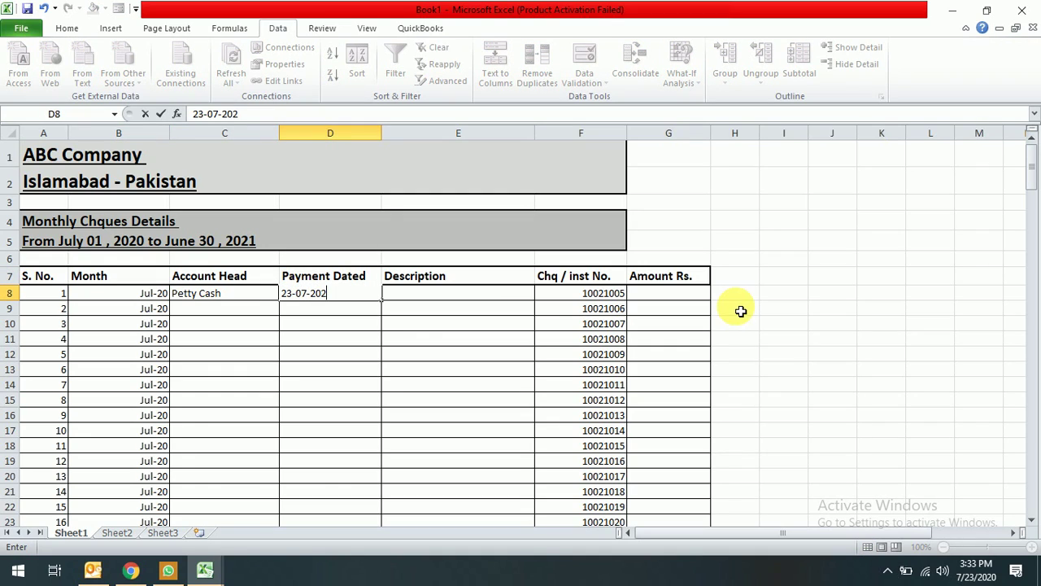
{"action": "key", "text": "Return"}
Enter the description Paid for Petty Cash Account in cell E8
{"action": "key", "text": "Up"}
{"action": "key", "text": "Right"}
{"action": "type", "text": "Paid dof"}
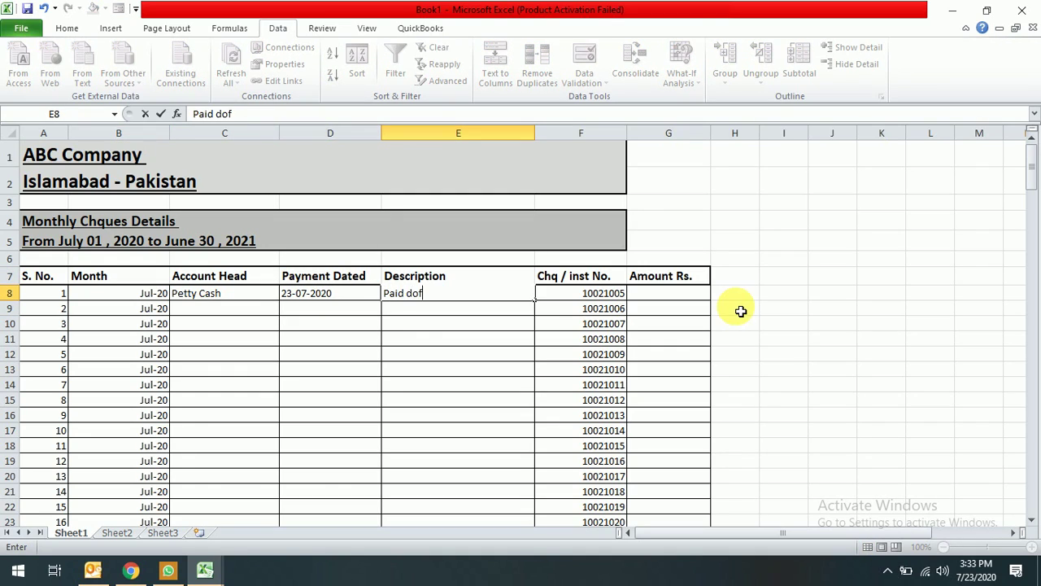
{"action": "key", "text": "BackSpace"}
{"action": "key", "text": "BackSpace"}
{"action": "type", "text": "for Petty Casgh"}
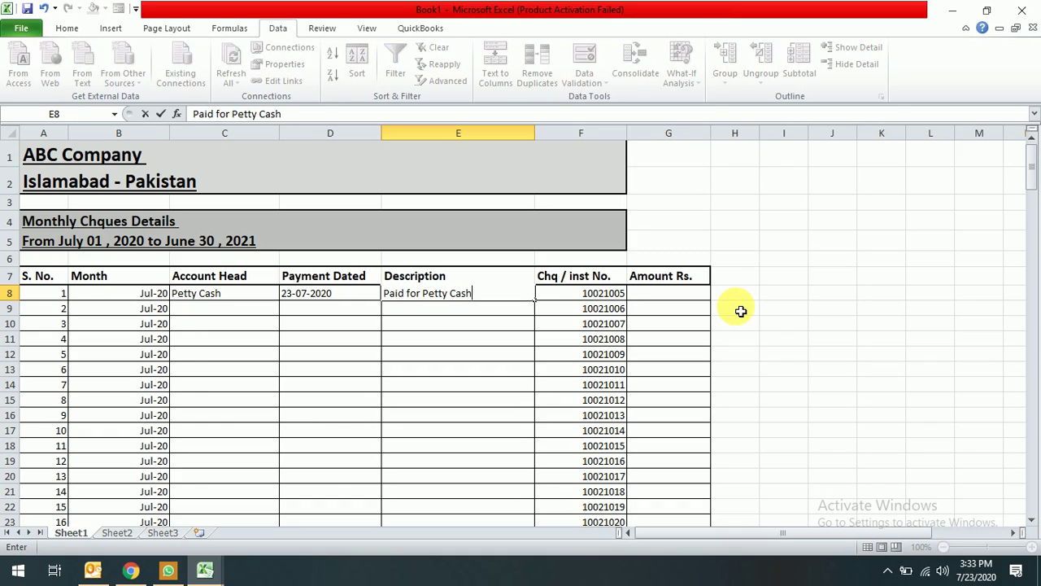
{"action": "type", "text": " Account"}
{"action": "key", "text": "Return"}
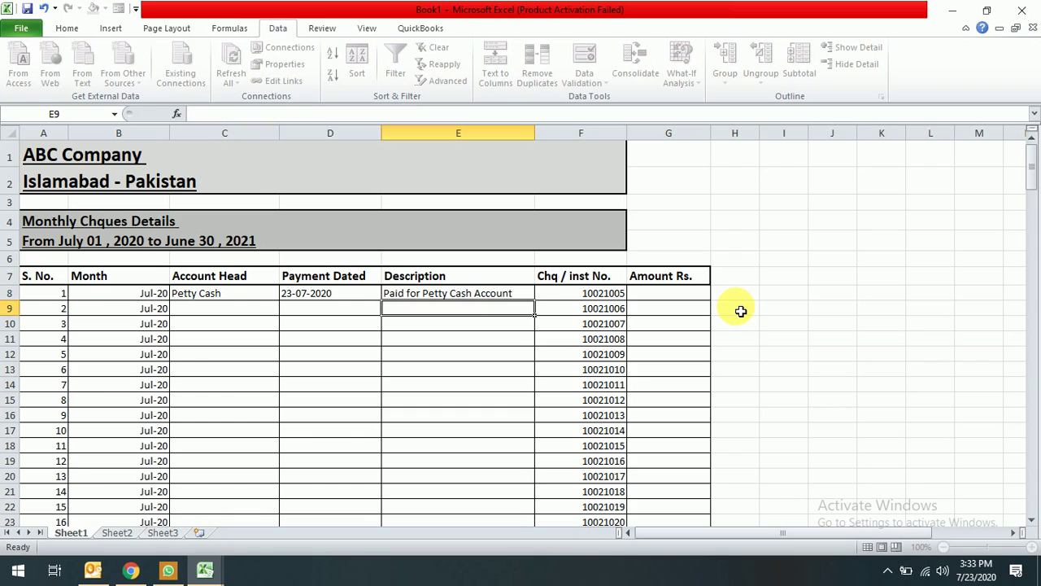
Enter 25000 as the first record's amount in cell G8
{"action": "key", "text": "Up"}
{"action": "key", "text": "Right"}
{"action": "key", "text": "Right"}
{"action": "type", "text": "25000"}
{"action": "key", "text": "Return"}
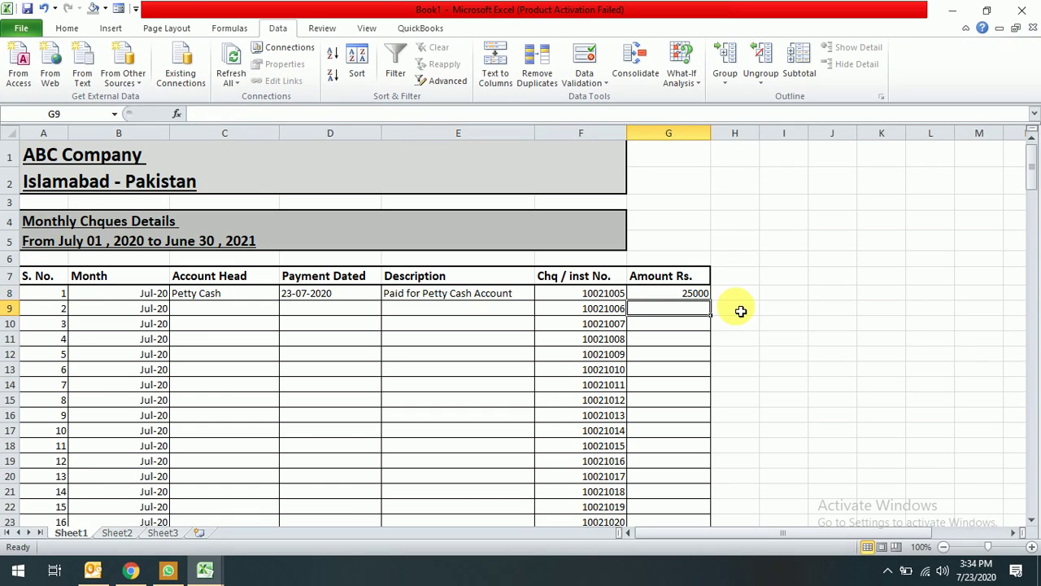
Apply the comma-style Accounting number format with two decimals to the Amount Rs. cells from G8 down to the table's last row, 200
{"action": "key", "text": "Up"}
{"action": "key", "text": "shift+Down"}
{"action": "key", "text": "shift+Down"}
{"action": "key", "text": "shift+Down"}
{"action": "key", "text": "shift+Down"}
{"action": "key", "text": "shift+Down"}
{"action": "key", "text": "shift+Down"}
{"action": "key", "text": "shift+Down"}
{"action": "key", "text": "shift+Down"}
{"action": "key", "text": "shift+Down"}
{"action": "key", "text": "shift+Down"}
{"action": "key", "text": "shift+Down"}
{"action": "key", "text": "shift+Down"}
{"action": "key", "text": "shift+Down"}
{"action": "key", "text": "shift+Down"}
{"action": "key", "text": "shift+Down"}
{"action": "key", "text": "shift+Down"}
{"action": "key", "text": "shift+Down"}
{"action": "key", "text": "shift+Down"}
{"action": "key", "text": "shift+Down"}
{"action": "key", "text": "shift+Down"}
{"action": "key", "text": "shift+Down"}
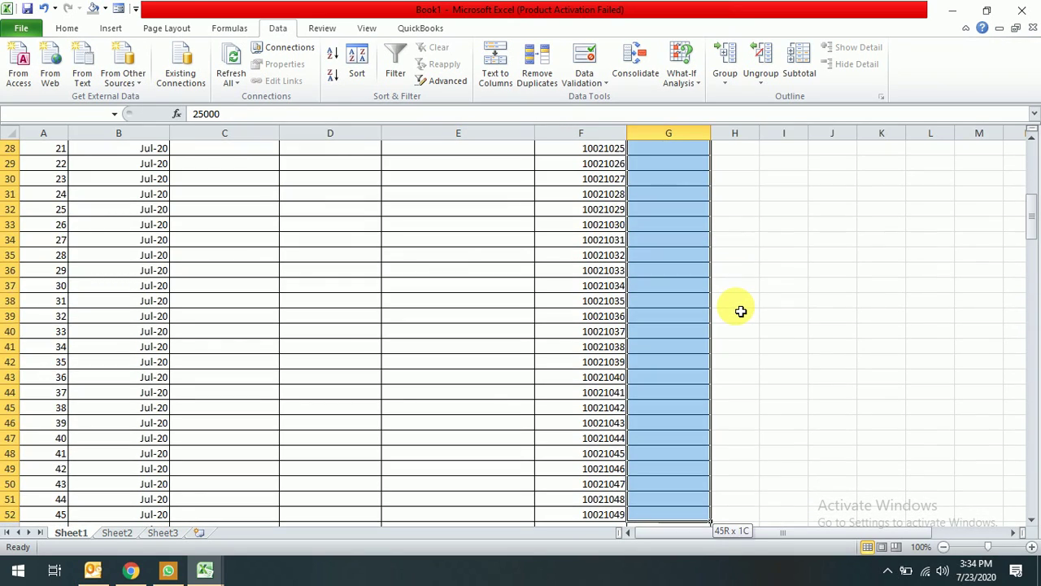
{"action": "key", "text": "shift+Down"}
{"action": "key", "text": "shift+Down"}
{"action": "key", "text": "shift+Down"}
{"action": "key", "text": "shift+Down"}
{"action": "key", "text": "shift+Down"}
{"action": "key", "text": "shift+Down"}
{"action": "key", "text": "shift+Down"}
{"action": "key", "text": "shift+Down"}
{"action": "key", "text": "shift+Down"}
{"action": "key", "text": "shift+Down"}
{"action": "key", "text": "shift+Down"}
{"action": "key", "text": "shift+Down"}
{"action": "key", "text": "shift+Down"}
{"action": "key", "text": "shift+Down"}
{"action": "key", "text": "shift+Down"}
{"action": "key", "text": "shift+Down"}
{"action": "key", "text": "shift+Down"}
{"action": "key", "text": "shift+Down"}
{"action": "key", "text": "shift+Down"}
{"action": "key", "text": "shift+Down"}
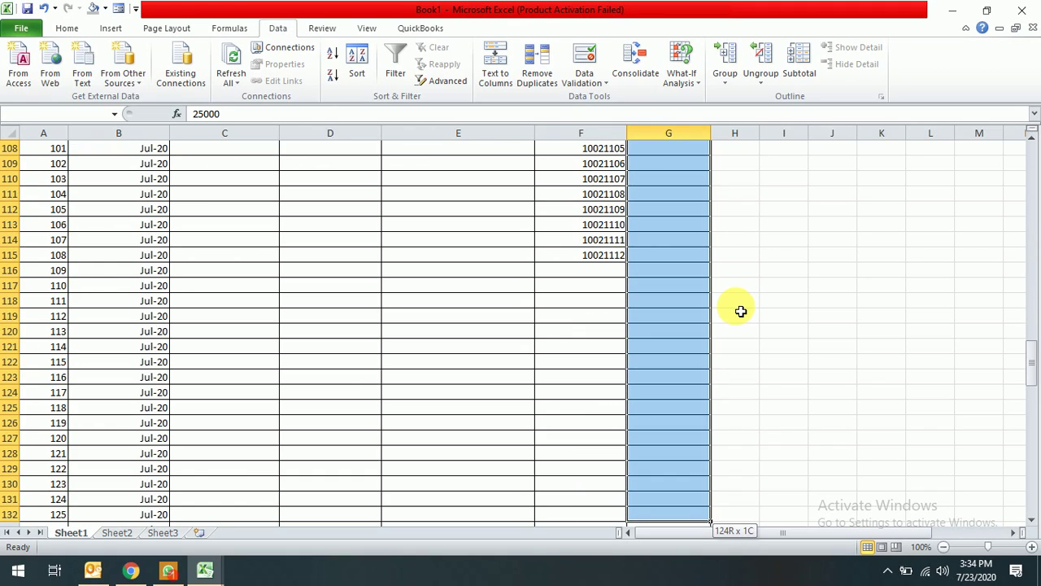
{"action": "key", "text": "shift+Down"}
{"action": "key", "text": "shift+Down"}
{"action": "key", "text": "shift+Down"}
{"action": "key", "text": "shift+Down"}
{"action": "key", "text": "shift+Down"}
{"action": "key", "text": "shift+Down"}
{"action": "key", "text": "shift+Down"}
{"action": "key", "text": "shift+Down"}
{"action": "key", "text": "shift+Down"}
{"action": "key", "text": "shift+Down"}
{"action": "key", "text": "shift+Down"}
{"action": "key", "text": "shift+Down"}
{"action": "key", "text": "shift+Down"}
{"action": "key", "text": "shift+Down"}
{"action": "key", "text": "shift+Down"}
{"action": "key", "text": "shift+Down"}
{"action": "key", "text": "shift+Down"}
{"action": "key", "text": "shift+Down"}
{"action": "key", "text": "shift+Down"}
{"action": "key", "text": "shift+Down"}
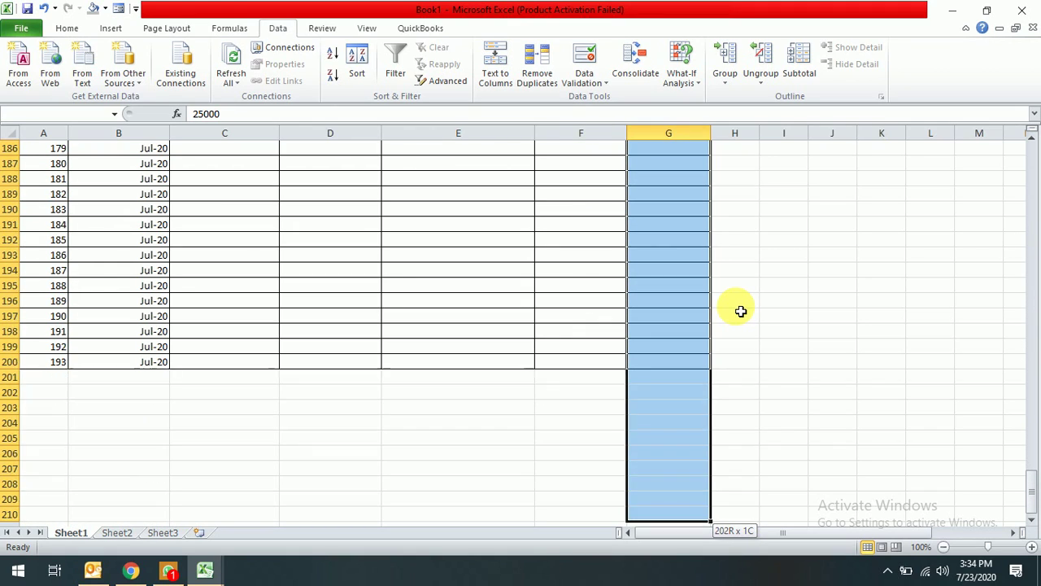
{"action": "key", "text": "shift+Up"}
{"action": "key", "text": "shift+Up"}
{"action": "key", "text": "shift+Up"}
{"action": "key", "text": "shift+Up"}
{"action": "key", "text": "shift+Up"}
{"action": "key", "text": "shift+Up"}
{"action": "key", "text": "shift+Up"}
{"action": "key", "text": "shift+Up"}
{"action": "key", "text": "shift+Up"}
{"action": "key", "text": "shift+Up"}
{"action": "key", "text": "shift+Up"}
{"action": "key", "text": "shift+Up"}
{"action": "key", "text": "shift+Up"}
{"action": "key", "text": "shift+Up"}
{"action": "key", "text": "shift+Up"}
{"action": "key", "text": "shift+Up"}
{"action": "key", "text": "shift+Up"}
{"action": "key", "text": "shift+Up"}
{"action": "key", "text": "shift+Up"}
{"action": "key", "text": "shift+Up"}
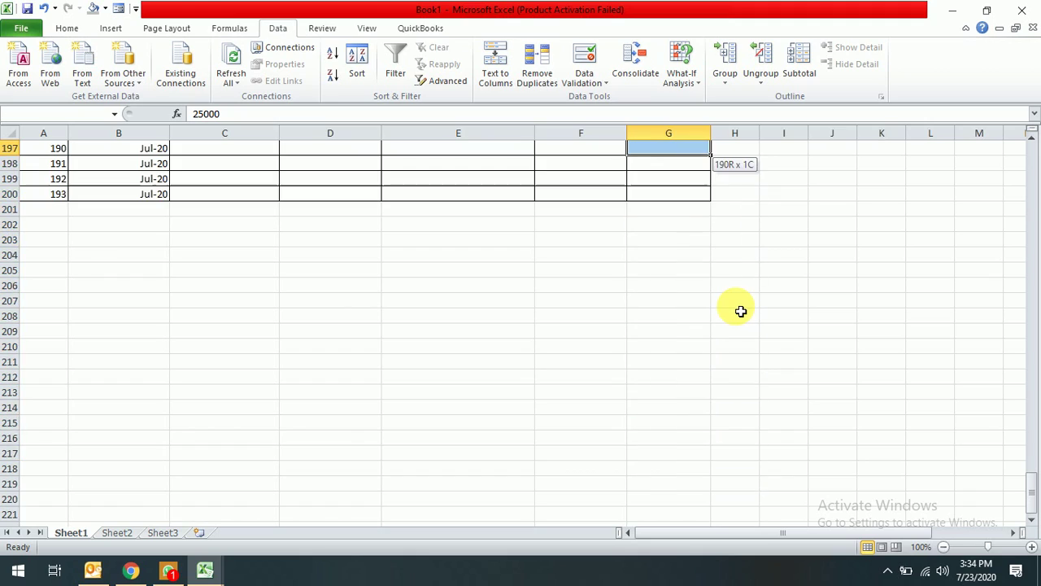
{"action": "key", "text": "shift+Down"}
{"action": "key", "text": "shift+Down"}
{"action": "key", "text": "shift+Down"}
{"action": "key", "text": "shift+Down"}
{"action": "key", "text": "shift+Down"}
{"action": "key", "text": "shift+Down"}
{"action": "key", "text": "shift+Down"}
{"action": "key", "text": "shift+Down"}
{"action": "key", "text": "shift+Down"}
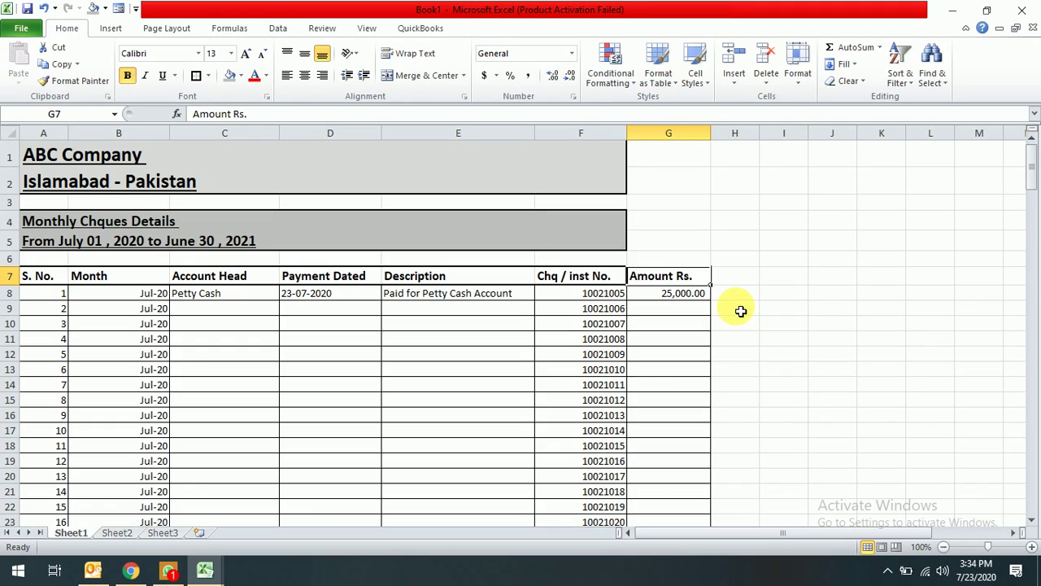
Look through the Amount Rs. column from its header down to the table's last row at cell G200
{"action": "key", "text": "Up"}
{"action": "key", "text": "Up"}
{"action": "key", "text": "Down"}
{"action": "key", "text": "Down"}
{"action": "key", "text": "Down"}
{"action": "key", "text": "Down"}
{"action": "key", "text": "Down"}
{"action": "key", "text": "Down"}
{"action": "key", "text": "Down"}
{"action": "key", "text": "Down"}
{"action": "key", "text": "Down"}
{"action": "key", "text": "Down"}
{"action": "key", "text": "Down"}
{"action": "key", "text": "Down"}
{"action": "key", "text": "Down"}
{"action": "key", "text": "Down"}
{"action": "key", "text": "Down"}
{"action": "key", "text": "Down"}
{"action": "key", "text": "Down"}
{"action": "key", "text": "Down"}
{"action": "key", "text": "Down"}
{"action": "key", "text": "Down"}
{"action": "key", "text": "Down"}
{"action": "key", "text": "Down"}
{"action": "key", "text": "Down"}
{"action": "key", "text": "Down"}
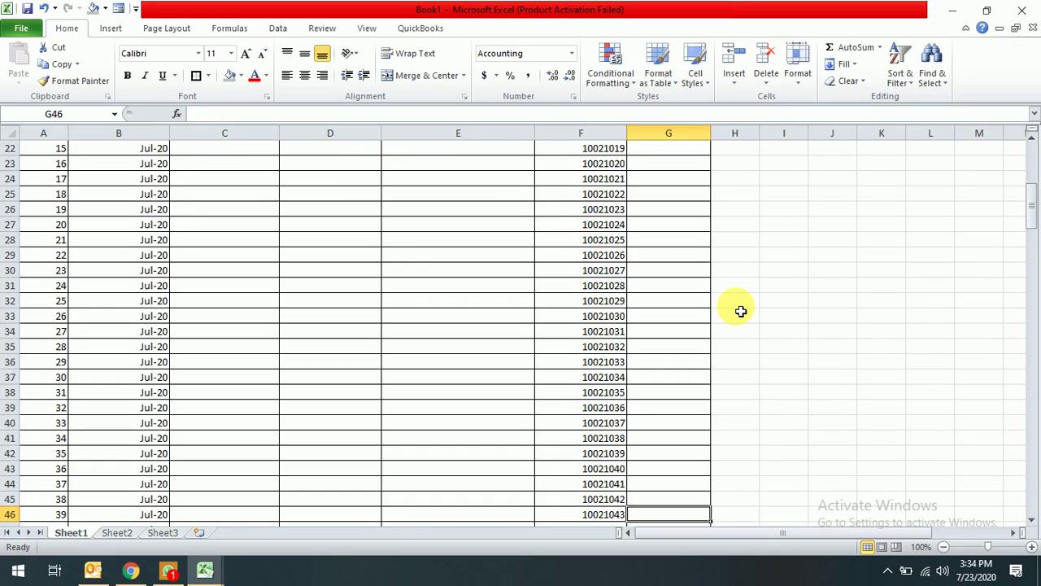
{"action": "key", "text": "Down"}
{"action": "key", "text": "Down"}
{"action": "key", "text": "Down"}
{"action": "key", "text": "Down"}
{"action": "key", "text": "Down"}
{"action": "key", "text": "Down"}
{"action": "key", "text": "Down"}
{"action": "key", "text": "Down"}
{"action": "key", "text": "Down"}
{"action": "key", "text": "Down"}
{"action": "key", "text": "Down"}
{"action": "key", "text": "Down"}
{"action": "key", "text": "Down"}
{"action": "key", "text": "Down"}
{"action": "key", "text": "Down"}
{"action": "key", "text": "Down"}
{"action": "key", "text": "Down"}
{"action": "key", "text": "Down"}
{"action": "key", "text": "Down"}
{"action": "key", "text": "Down"}
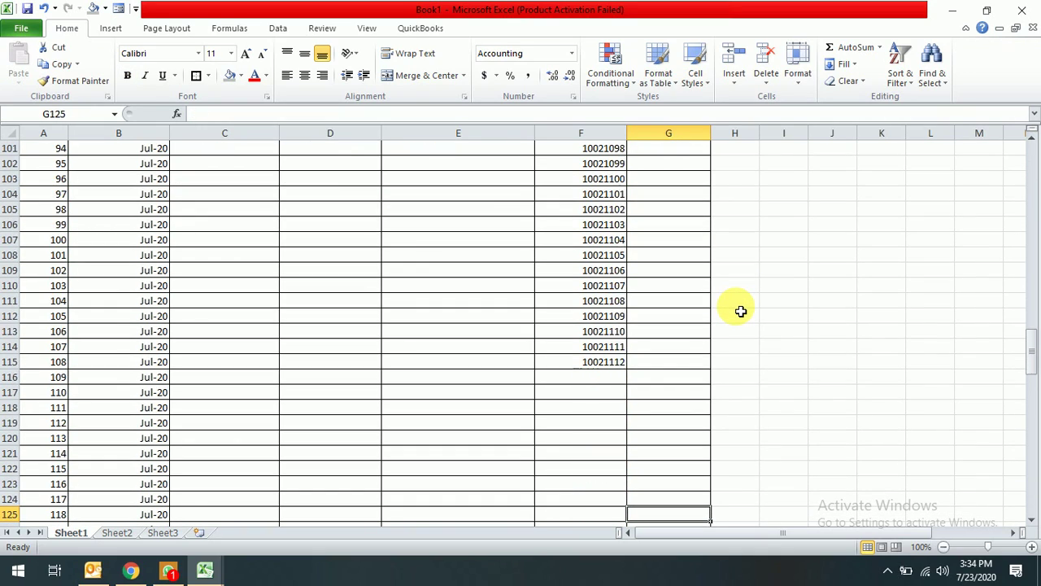
{"action": "key", "text": "Down"}
{"action": "key", "text": "Down"}
{"action": "key", "text": "Down"}
{"action": "key", "text": "Down"}
{"action": "key", "text": "Down"}
{"action": "key", "text": "Down"}
{"action": "key", "text": "Down"}
{"action": "key", "text": "Down"}
{"action": "key", "text": "Down"}
{"action": "key", "text": "Down"}
{"action": "key", "text": "Down"}
{"action": "key", "text": "Down"}
{"action": "key", "text": "Down"}
{"action": "key", "text": "Down"}
{"action": "key", "text": "Down"}
{"action": "key", "text": "Down"}
{"action": "key", "text": "Down"}
{"action": "key", "text": "Down"}
{"action": "key", "text": "Down"}
{"action": "key", "text": "Down"}
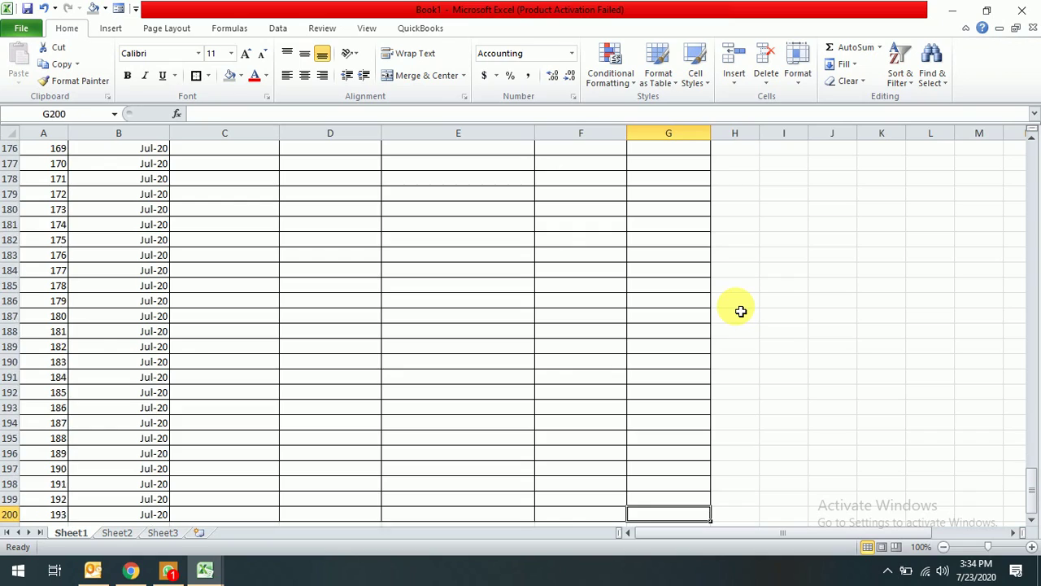
Merge and center cells C203 to E203 below the table and turn on text wrapping for the merged cell
{"action": "key", "text": "Left"}
{"action": "key", "text": "Up"}
{"action": "key", "text": "Left"}
{"action": "key", "text": "Left"}
{"action": "key", "text": "Left"}
{"action": "key", "text": "Up"}
{"action": "key", "text": "Up"}
{"action": "key", "text": "Up"}
{"action": "key", "text": "Up"}
{"action": "key", "text": "Up"}
{"action": "key", "text": "Up"}
{"action": "key", "text": "Up"}
{"action": "key", "text": "Up"}
{"action": "key", "text": "Up"}
{"action": "key", "text": "Up"}
{"action": "key", "text": "Up"}
{"action": "key", "text": "Up"}
{"action": "key", "text": "Up"}
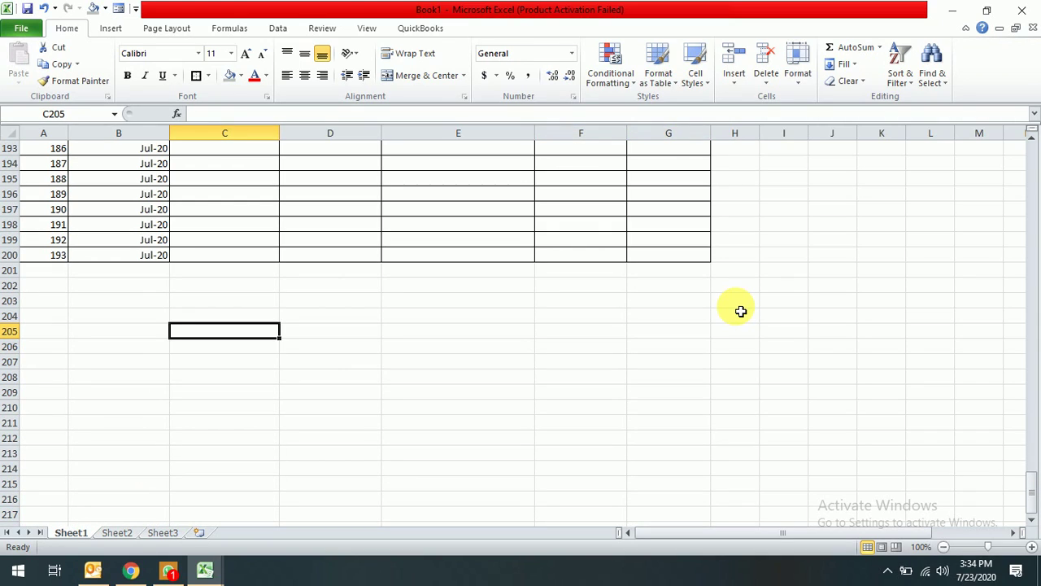
{"action": "key", "text": "shift+Down"}
{"action": "key", "text": "shift+Right"}
{"action": "key", "text": "shift+Right"}
{"action": "key", "text": "shift+Right"}
{"action": "key", "text": "shift+Up"}
{"action": "key", "text": "shift+Left"}
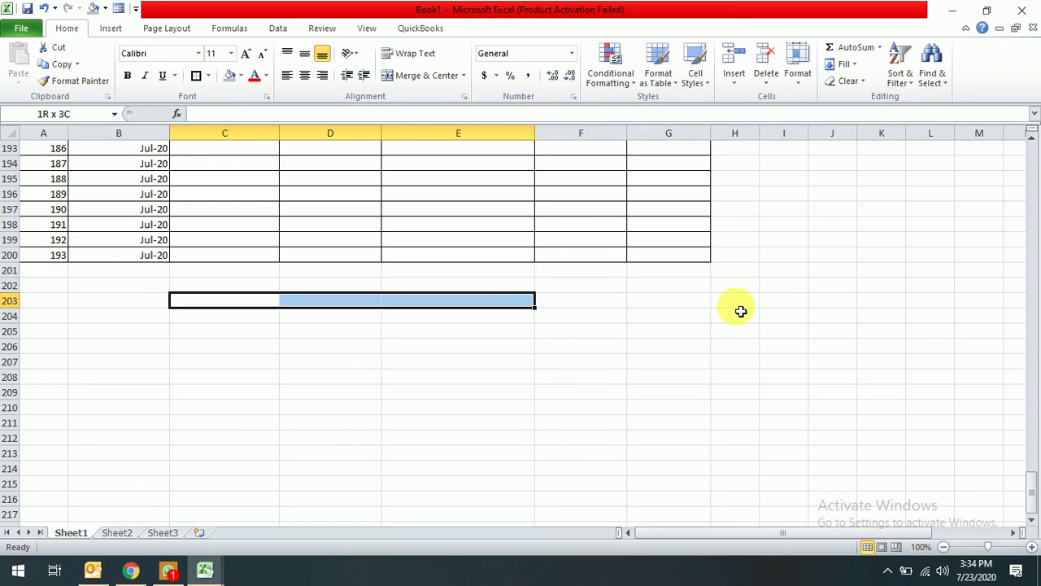
{"action": "key", "text": "alt"}
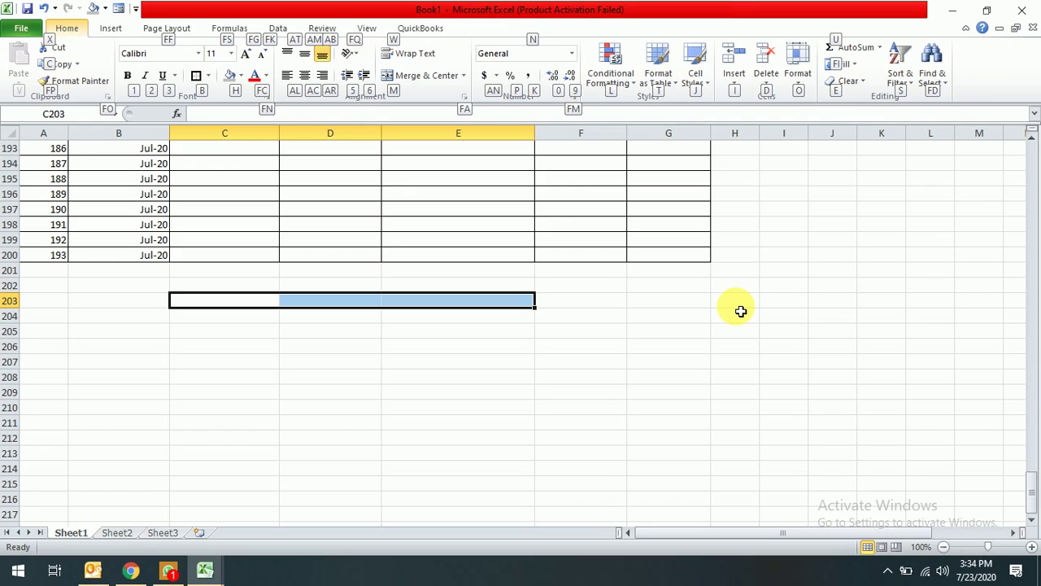
{"action": "key", "text": "m"}
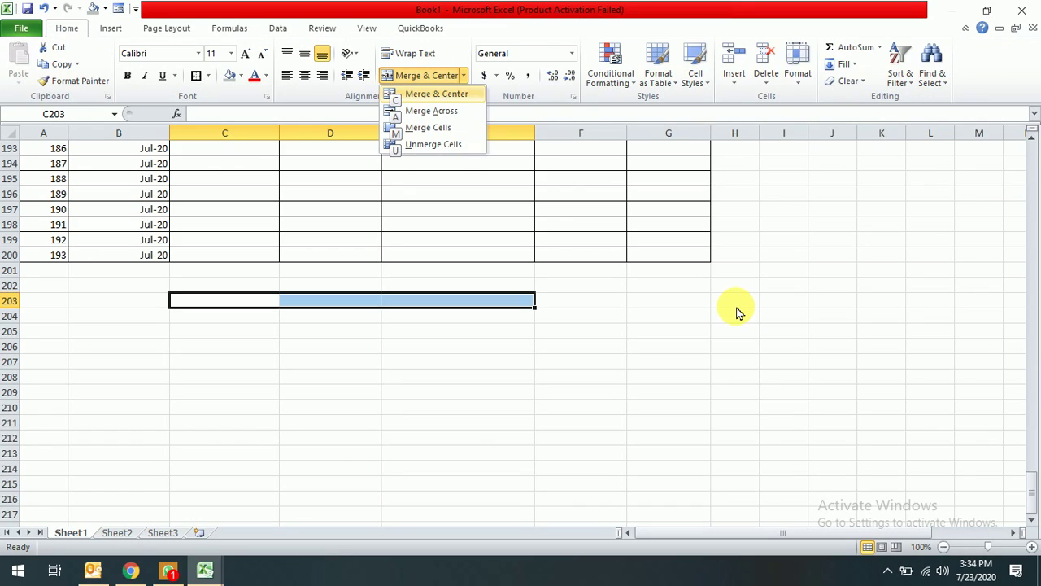
{"action": "key", "text": "c"}
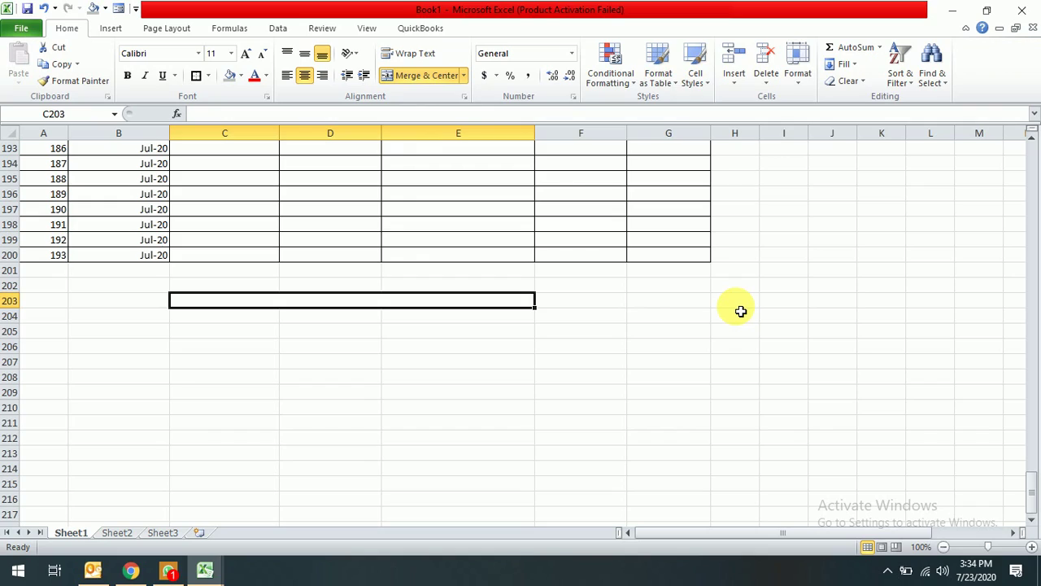
{"action": "key", "text": "alt"}
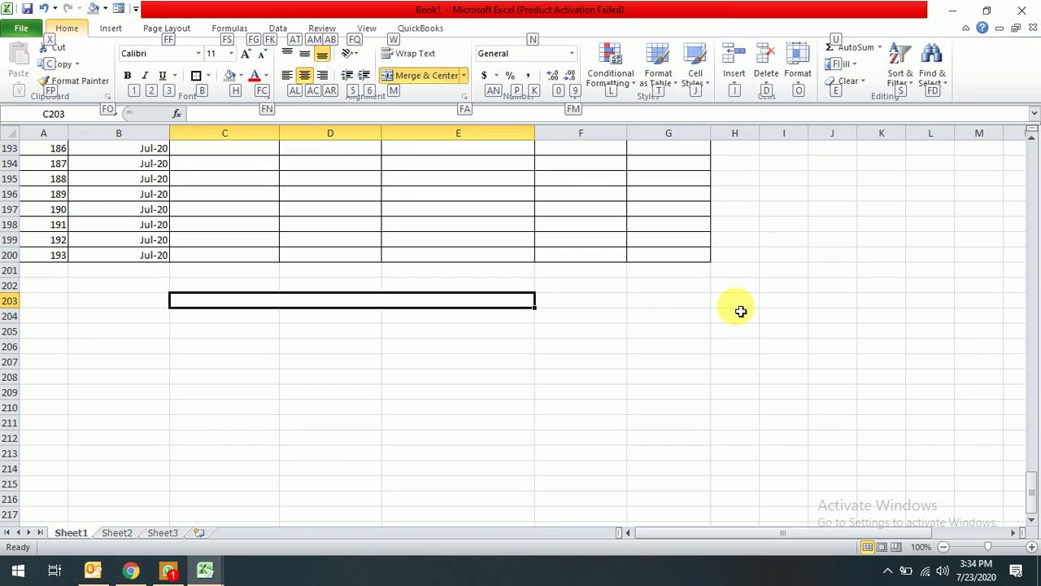
{"action": "key", "text": "w"}
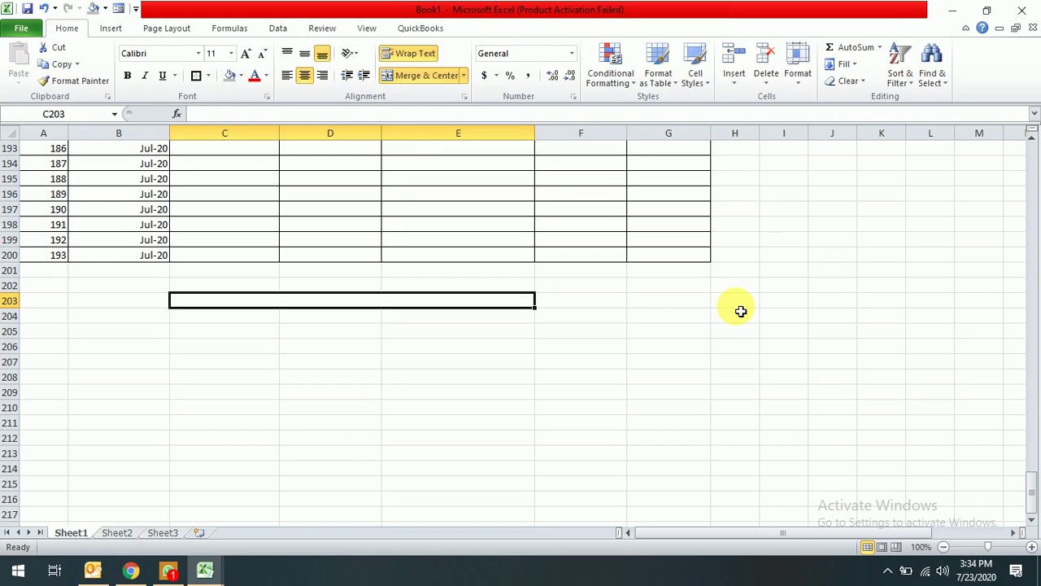
{"action": "key", "text": "Down"}
{"action": "key", "text": "Up"}
{"action": "type", "text": "w"}
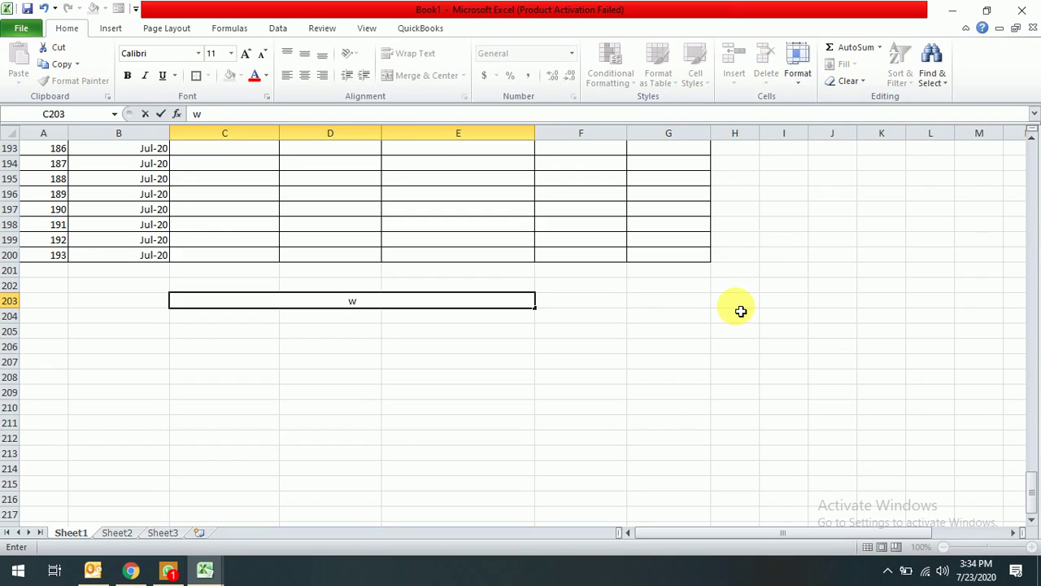
{"action": "key", "text": "Escape"}
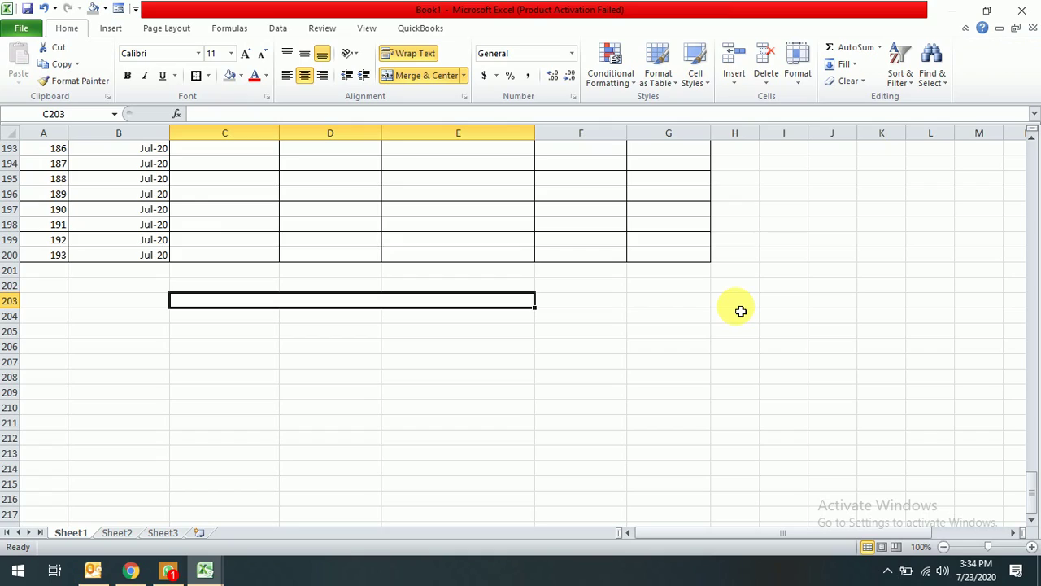
Enter the label Total Amount Rs. in the merged cell C203
{"action": "type", "text": "Tota;"}
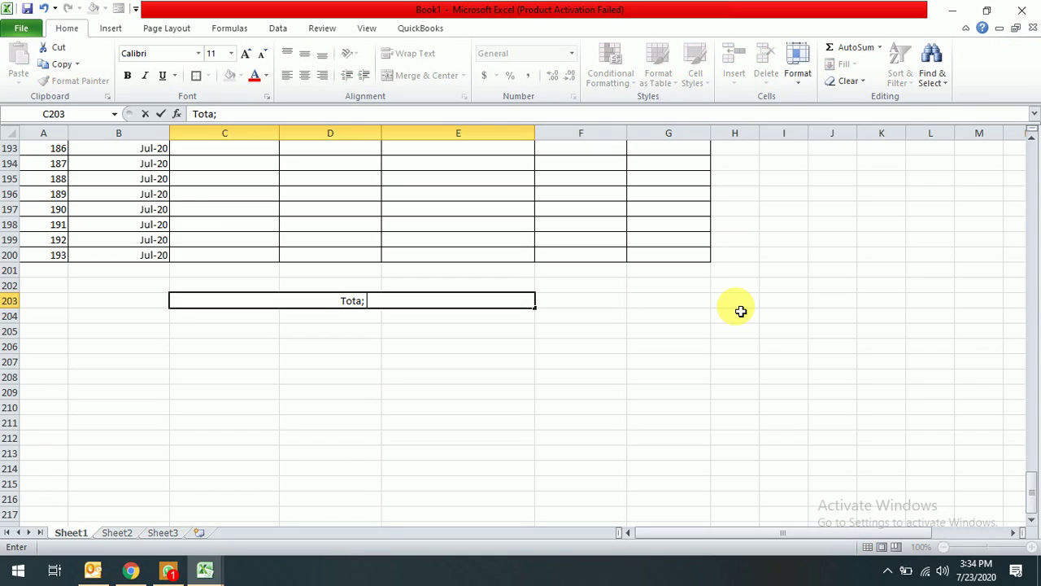
{"action": "type", "text": " Amp"}
{"action": "type", "text": "unt Rs."}
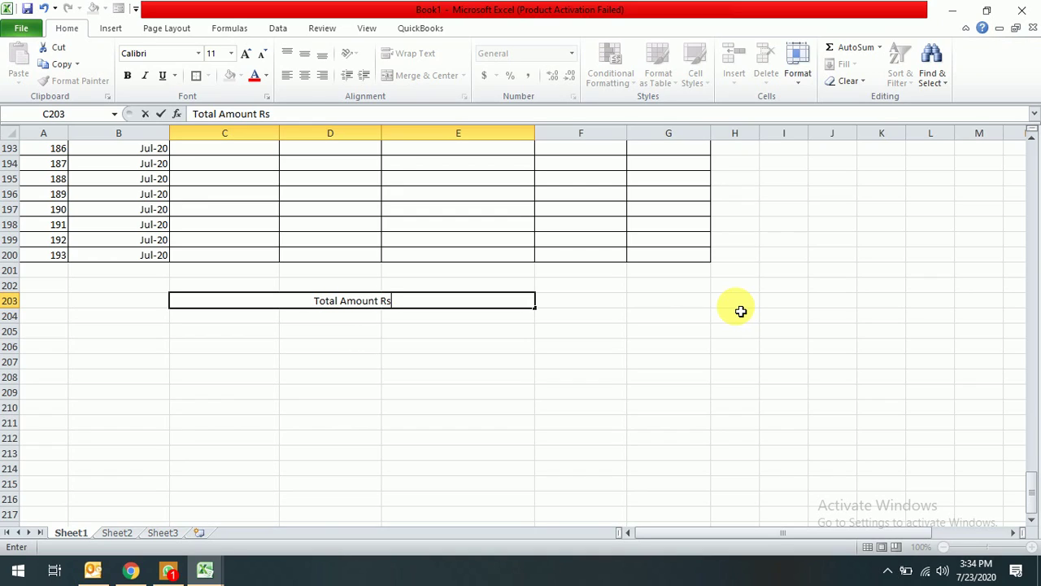
{"action": "key", "text": "Return"}
{"action": "key", "text": "Return"}
{"action": "key", "text": "Up"}
{"action": "key", "text": "Up"}
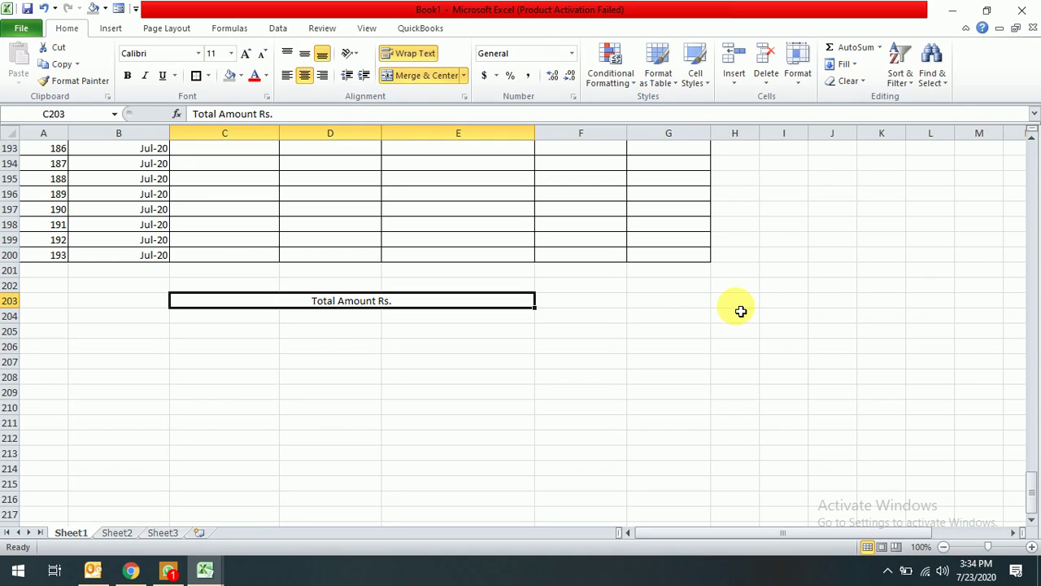
Give the Total Amount Rs. cell a thick box border and set its font size to 15
{"action": "key", "text": "alt+h"}
{"action": "key", "text": "b"}
{"action": "key", "text": "t"}
{"action": "key", "text": "alt+h"}
{"action": "type", "text": "fs15"}
{"action": "key", "text": "Return"}
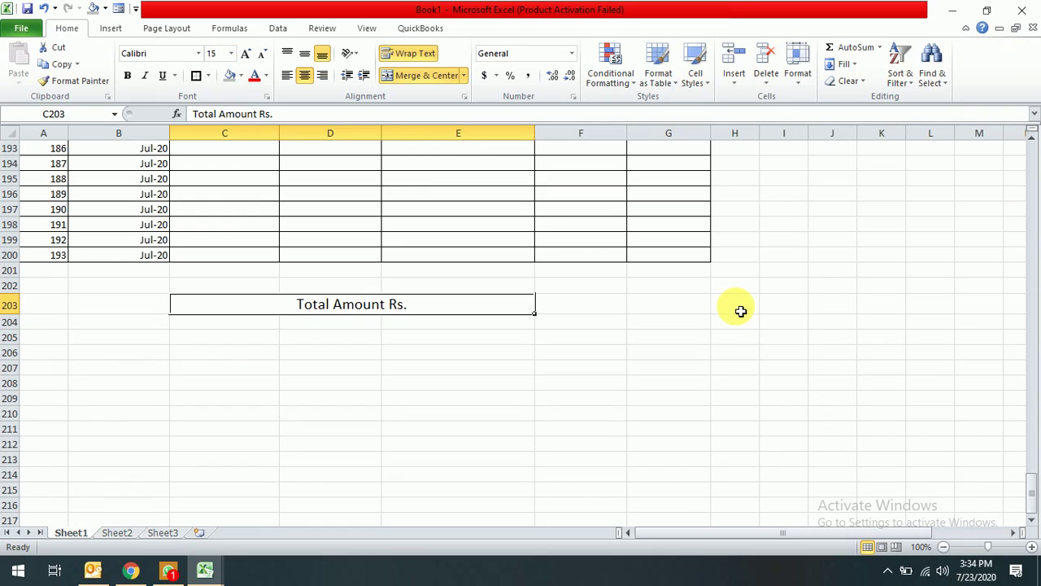
Make the Total Amount Rs. label bold and underlined and fill its cell with medium grey
{"action": "key", "text": "ctrl+b"}
{"action": "key", "text": "ctrl+u"}
{"action": "key", "text": "Down"}
{"action": "key", "text": "Up"}
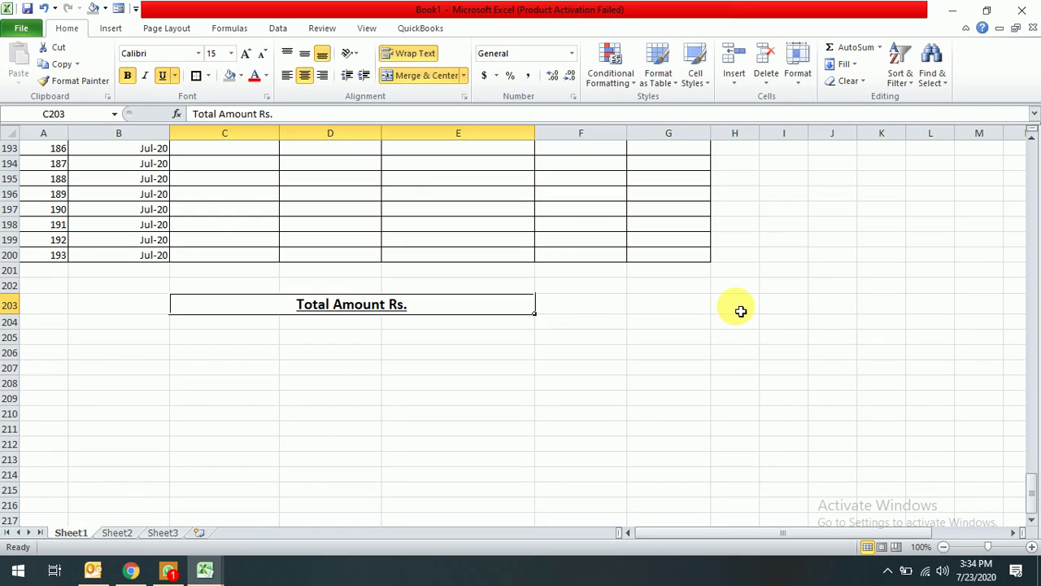
{"action": "key", "text": "Left"}
{"action": "key", "text": "Right"}
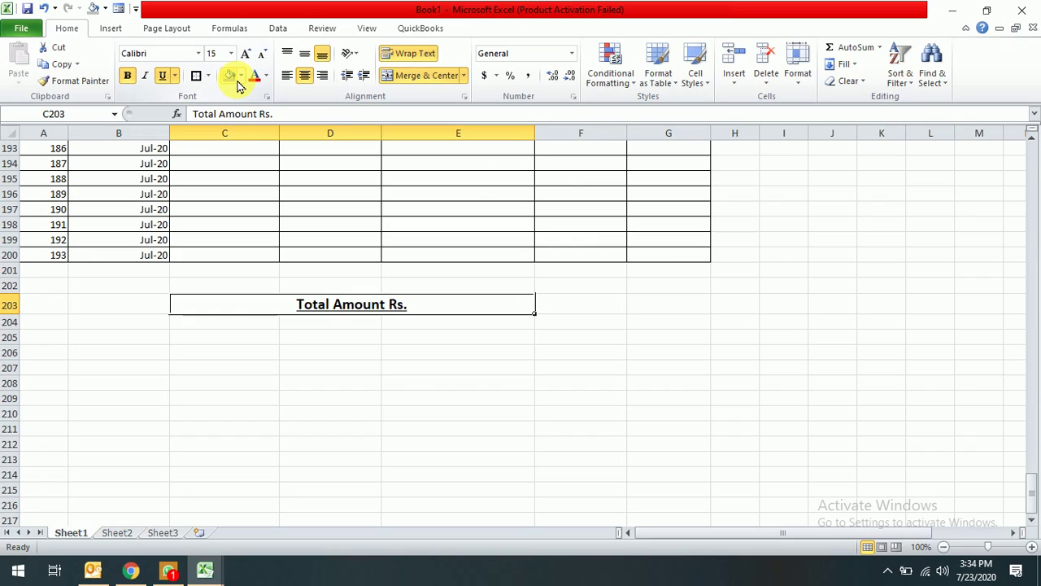
{"action": "left_click", "coordinate": [241, 74]}
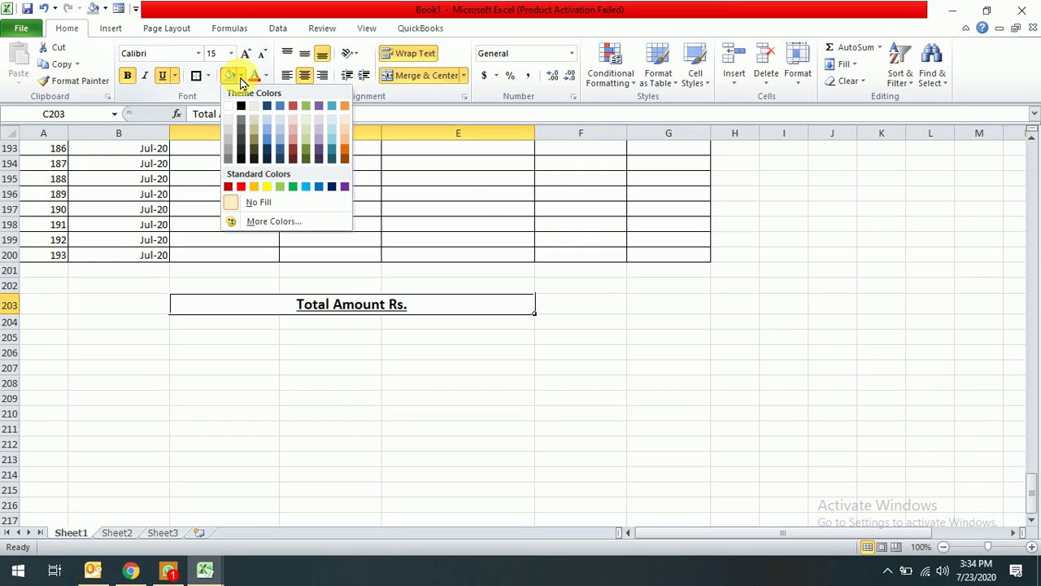
{"action": "left_click", "coordinate": [230, 139]}
Enter the formula =SUM(G8:G200) in cell G203 to total the Amount Rs. column
{"action": "key", "text": "Right"}
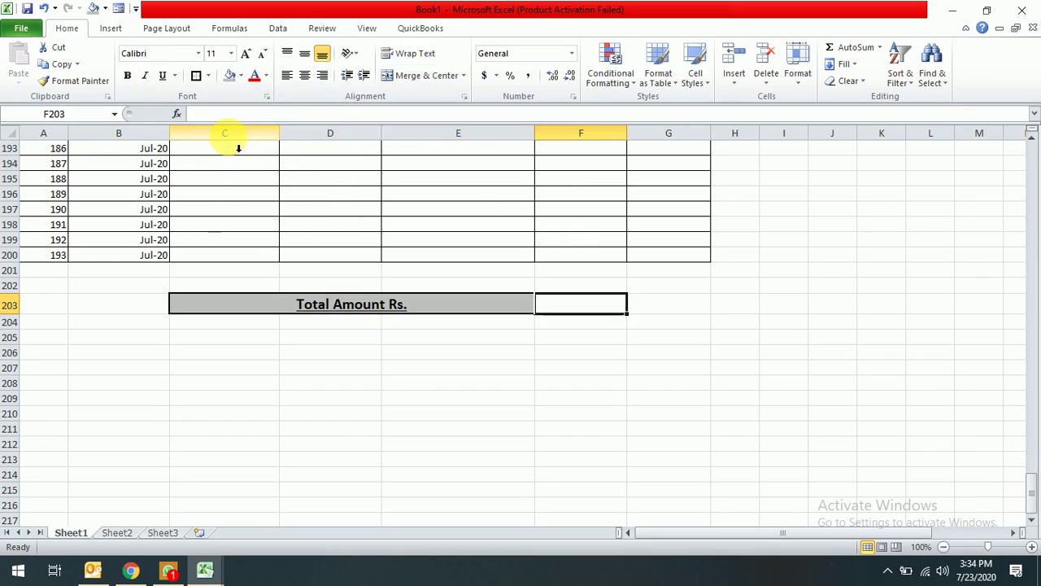
{"action": "key", "text": "Right"}
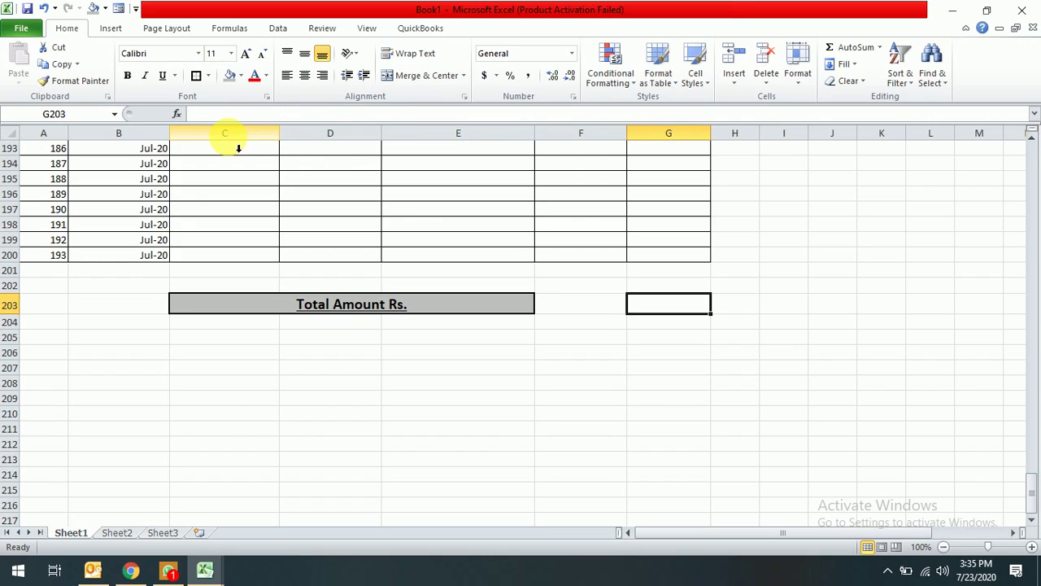
{"action": "key", "text": "alt+equal"}
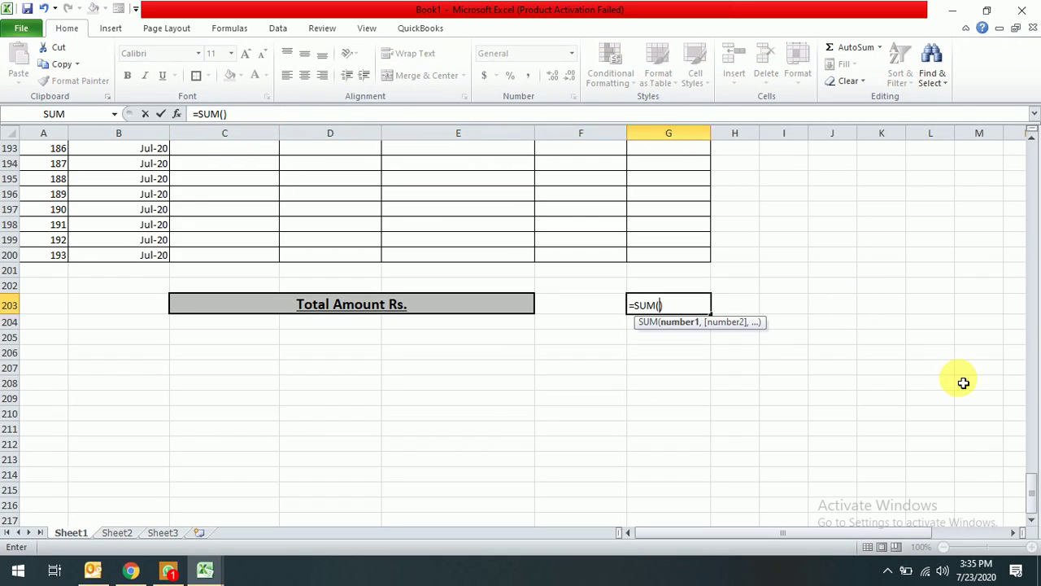
{"action": "left_click_drag", "start_coordinate": [1034, 493], "coordinate": [1032, 139]}
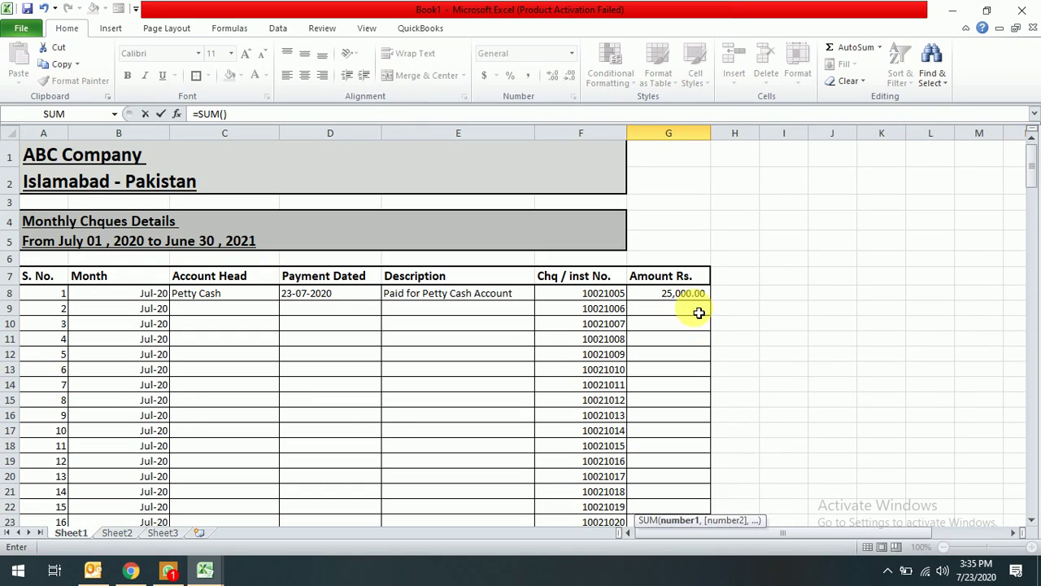
{"action": "left_click_drag", "start_coordinate": [688, 293], "coordinate": [688, 308]}
{"action": "scroll", "coordinate": [688, 299], "scroll_direction": "down", "scroll_amount": 14}
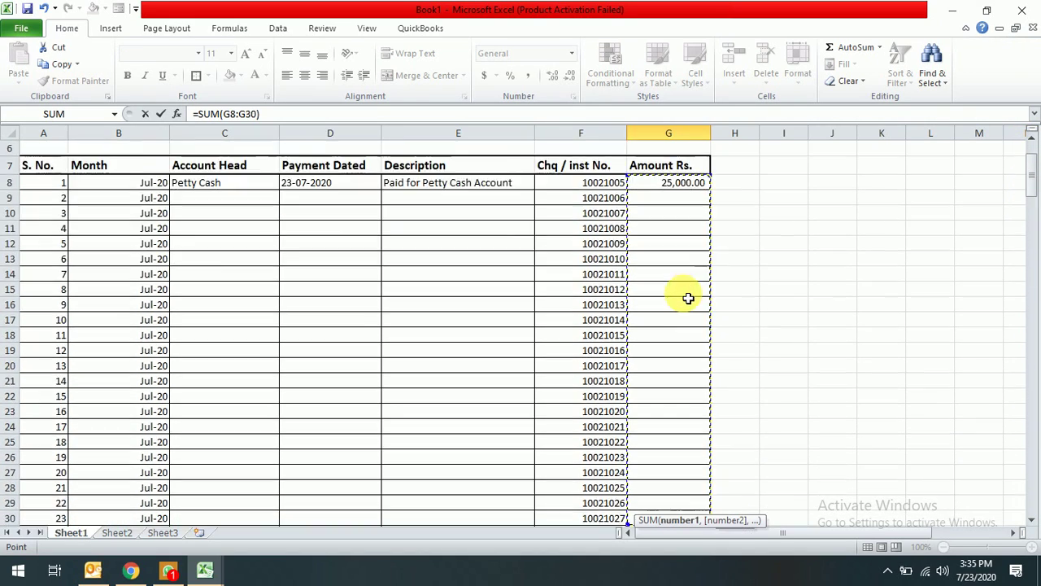
{"action": "scroll", "coordinate": [688, 298], "scroll_direction": "down", "scroll_amount": 20}
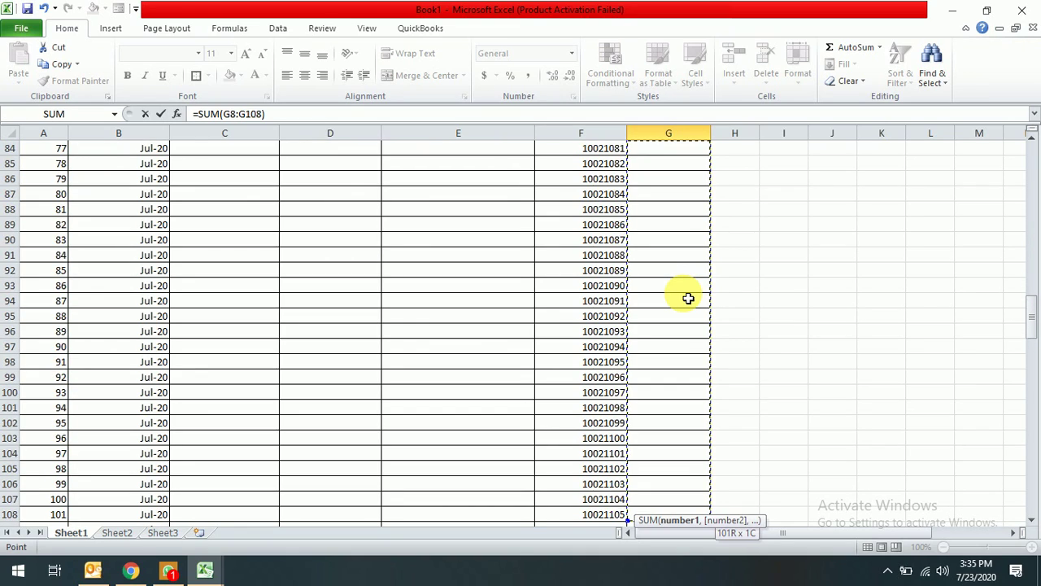
{"action": "scroll", "coordinate": [688, 299], "scroll_direction": "down", "scroll_amount": 20}
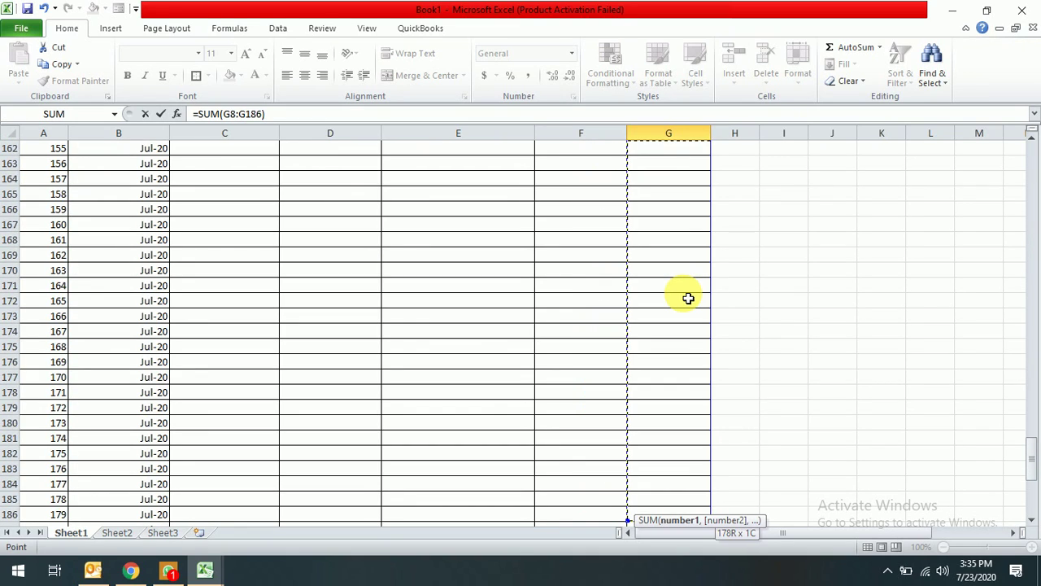
{"action": "key", "text": "shift+Up"}
{"action": "key", "text": "shift+Up"}
{"action": "key", "text": "shift+Up"}
{"action": "key", "text": "shift+Up"}
{"action": "key", "text": "shift+Up"}
{"action": "key", "text": "shift+Up"}
{"action": "key", "text": "shift+Up"}
{"action": "key", "text": "shift+Up"}
{"action": "key", "text": "shift+Up"}
{"action": "key", "text": "shift+Up"}
{"action": "key", "text": "shift+Up"}
{"action": "key", "text": "shift+Up"}
{"action": "key", "text": "shift+Up"}
{"action": "key", "text": "shift+Up"}
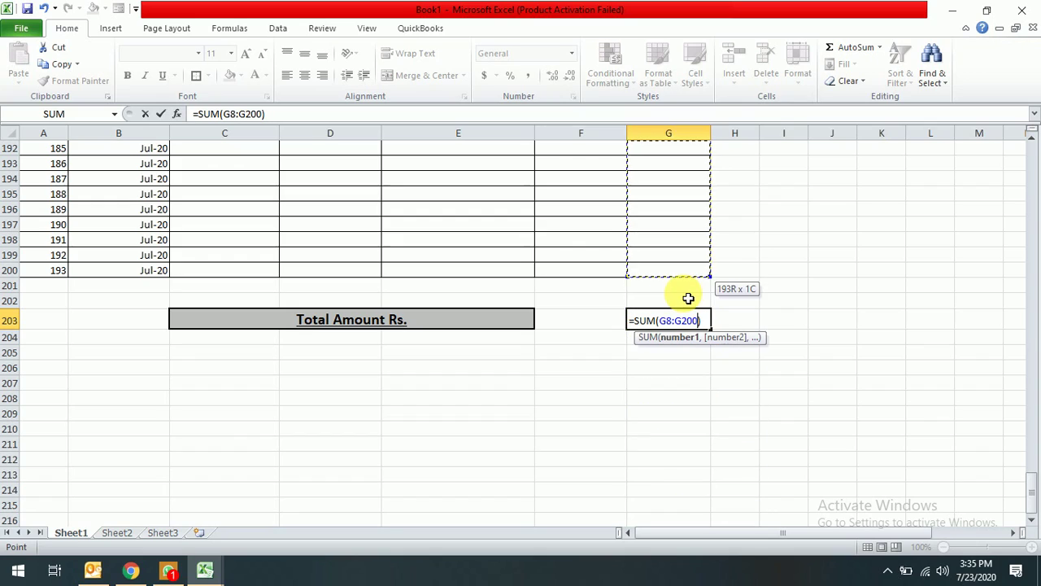
{"action": "type", "text": ")"}
{"action": "key", "text": "Return"}
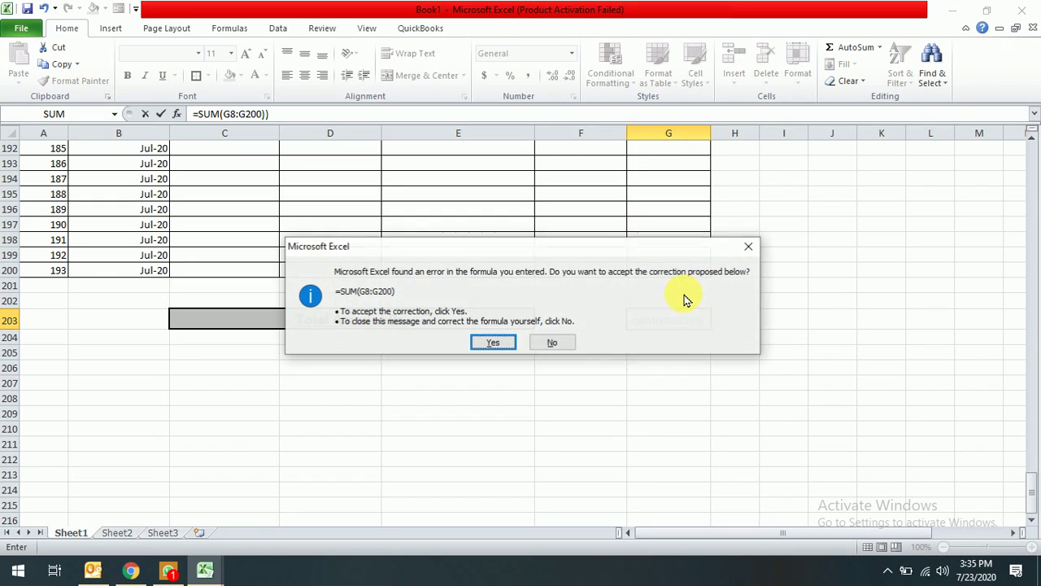
{"action": "key", "text": "Return"}
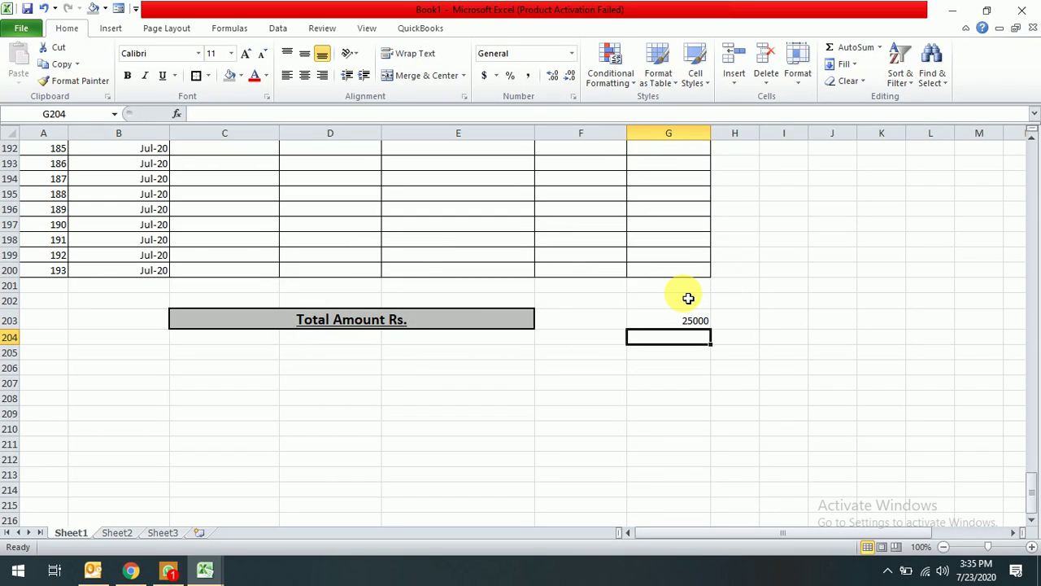
{"action": "type", "text": "1"}
{"action": "key", "text": "Escape"}
Format the total in G203 with the comma-style Accounting number format, font size 13, bold and underline
{"action": "key", "text": "Up"}
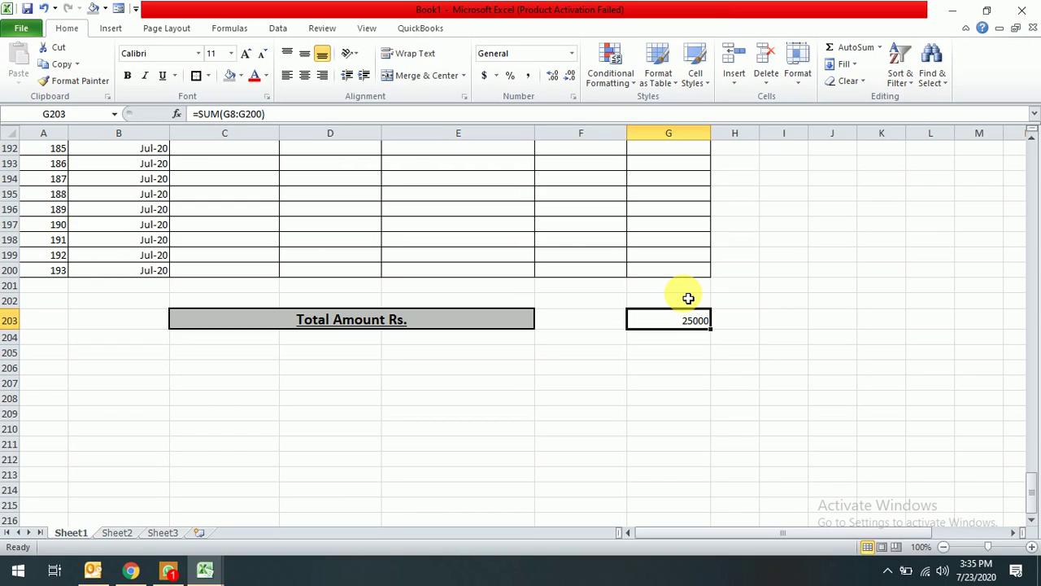
{"action": "key", "text": "alt+h"}
{"action": "key", "text": "k"}
{"action": "key", "text": "alt+h"}
{"action": "type", "text": "fs13"}
{"action": "key", "text": "Return"}
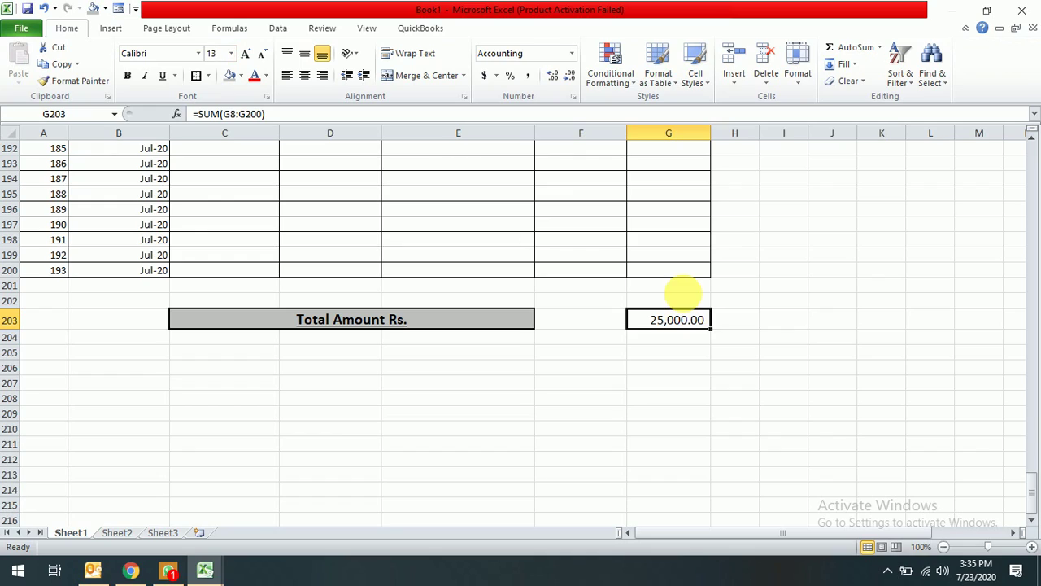
{"action": "key", "text": "ctrl+b"}
{"action": "key", "text": "ctrl+u"}
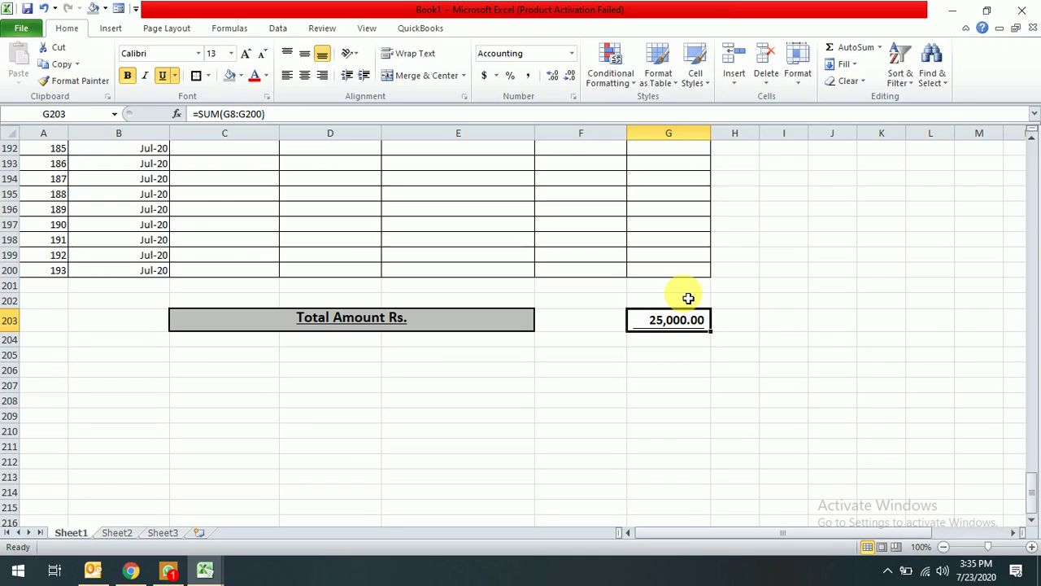
Add a thick box border to the total cell G203 and fill it with the same grey as the label
{"action": "key", "text": "alt+h"}
{"action": "key", "text": "b"}
{"action": "key", "text": "t"}
{"action": "key", "text": "Left"}
{"action": "key", "text": "Right"}
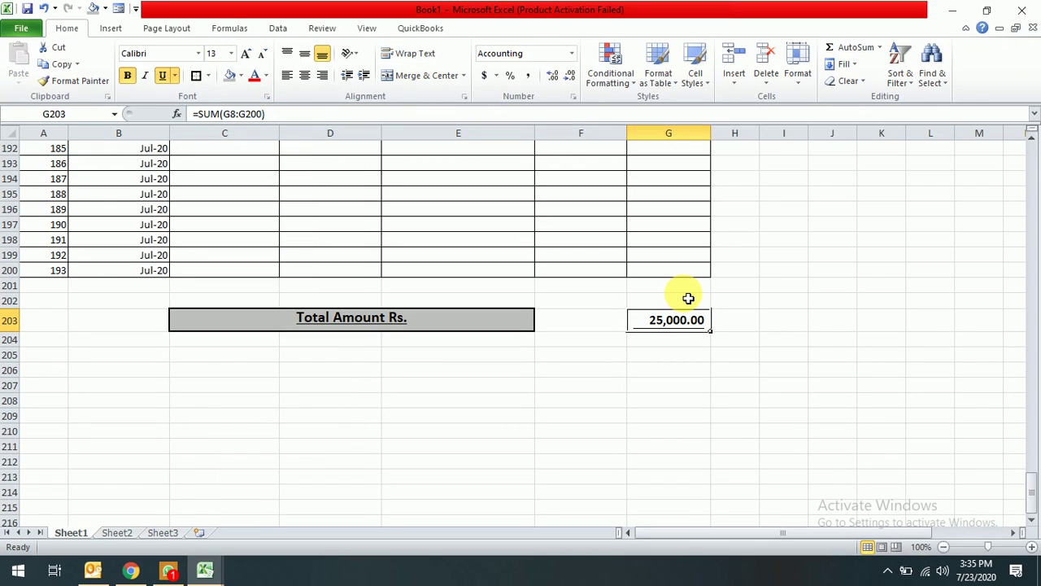
{"action": "left_click", "coordinate": [232, 75]}
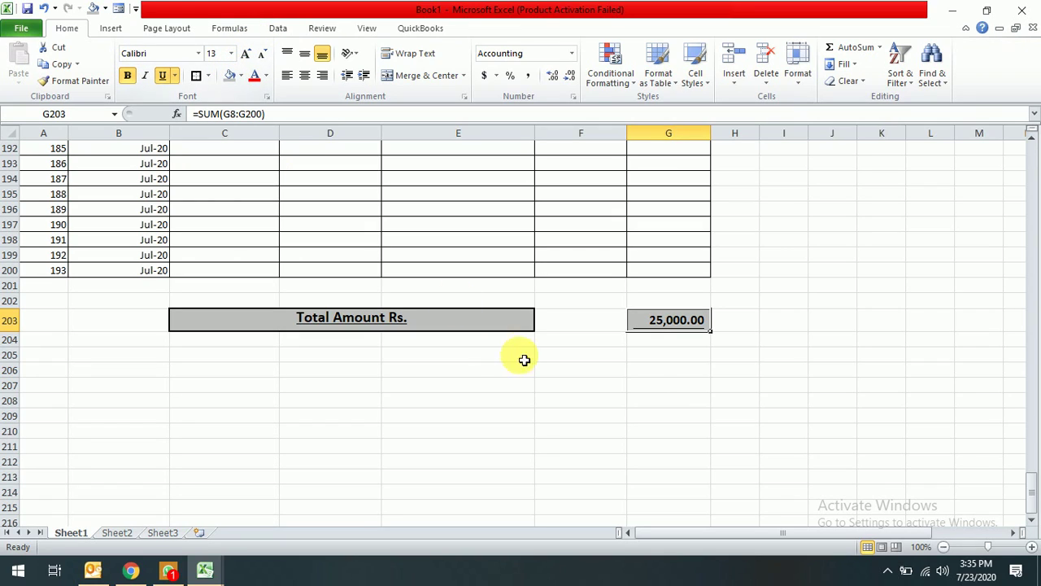
Try to enter Staff Salary as the Account Head of the second entry in cell C9
{"action": "key", "text": "Up"}
{"action": "key", "text": "Up"}
{"action": "key", "text": "Up"}
{"action": "key", "text": "Up"}
{"action": "key", "text": "Up"}
{"action": "key", "text": "Up"}
{"action": "key", "text": "Up"}
{"action": "key", "text": "Up"}
{"action": "key", "text": "Up"}
{"action": "key", "text": "Up"}
{"action": "key", "text": "Up"}
{"action": "key", "text": "Up"}
{"action": "key", "text": "Up"}
{"action": "key", "text": "Up"}
{"action": "key", "text": "Up"}
{"action": "key", "text": "Up"}
{"action": "key", "text": "Up"}
{"action": "key", "text": "Up"}
{"action": "key", "text": "Up"}
{"action": "key", "text": "Up"}
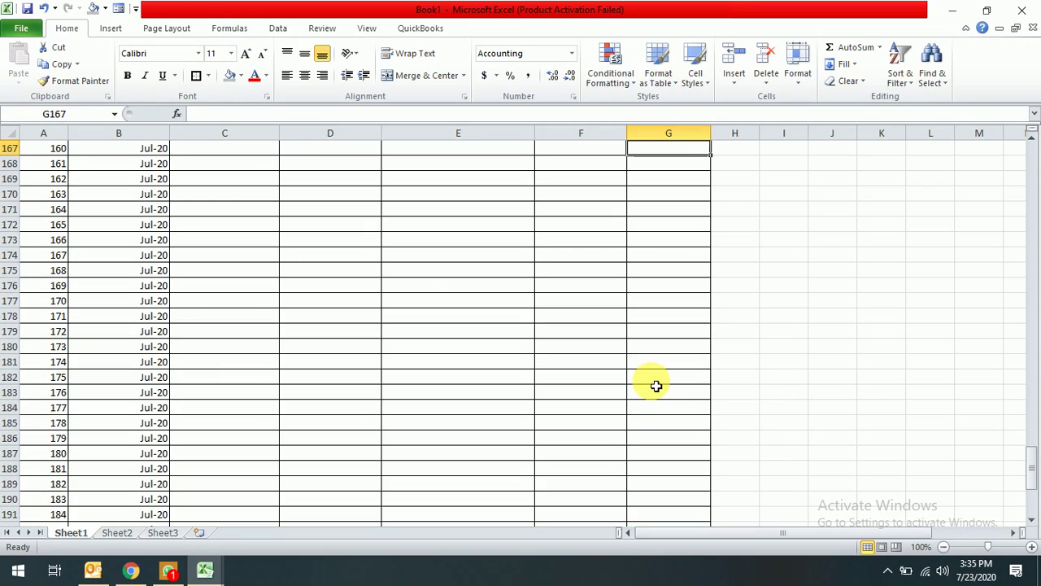
{"action": "key", "text": "Up"}
{"action": "key", "text": "Up"}
{"action": "key", "text": "Up"}
{"action": "key", "text": "Up"}
{"action": "key", "text": "Up"}
{"action": "key", "text": "Up"}
{"action": "key", "text": "Up"}
{"action": "key", "text": "Up"}
{"action": "key", "text": "Up"}
{"action": "key", "text": "Up"}
{"action": "key", "text": "Up"}
{"action": "key", "text": "Up"}
{"action": "key", "text": "Up"}
{"action": "key", "text": "Up"}
{"action": "key", "text": "Up"}
{"action": "key", "text": "Up"}
{"action": "key", "text": "Up"}
{"action": "key", "text": "Up"}
{"action": "key", "text": "Up"}
{"action": "key", "text": "Up"}
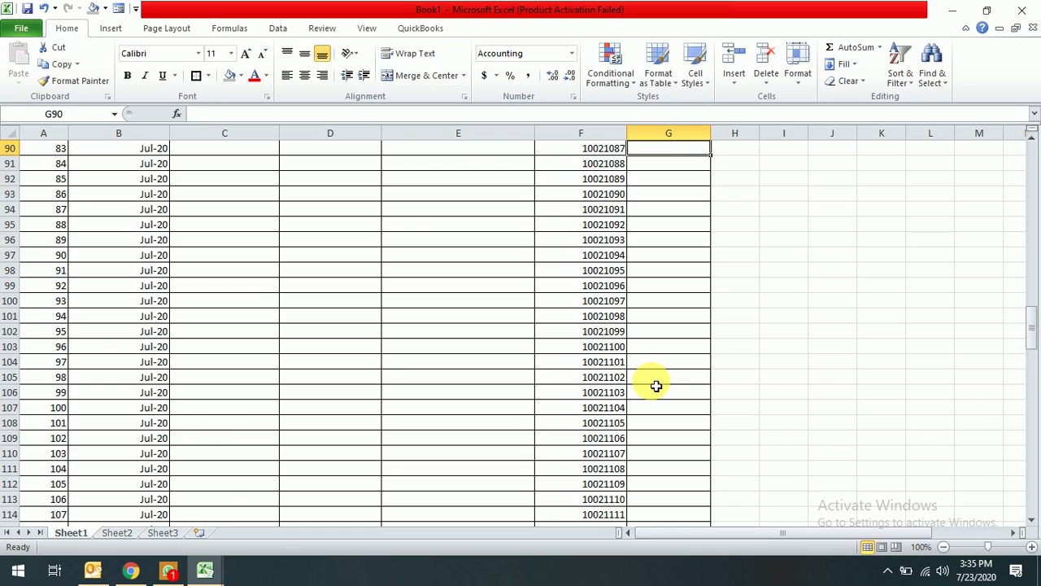
{"action": "key", "text": "Up"}
{"action": "key", "text": "Up"}
{"action": "key", "text": "Up"}
{"action": "key", "text": "Up"}
{"action": "key", "text": "Up"}
{"action": "key", "text": "Up"}
{"action": "key", "text": "Up"}
{"action": "key", "text": "Up"}
{"action": "key", "text": "Up"}
{"action": "key", "text": "Up"}
{"action": "key", "text": "Up"}
{"action": "key", "text": "Up"}
{"action": "key", "text": "Up"}
{"action": "key", "text": "Up"}
{"action": "key", "text": "Up"}
{"action": "key", "text": "Up"}
{"action": "key", "text": "Up"}
{"action": "key", "text": "Up"}
{"action": "key", "text": "Up"}
{"action": "key", "text": "Up"}
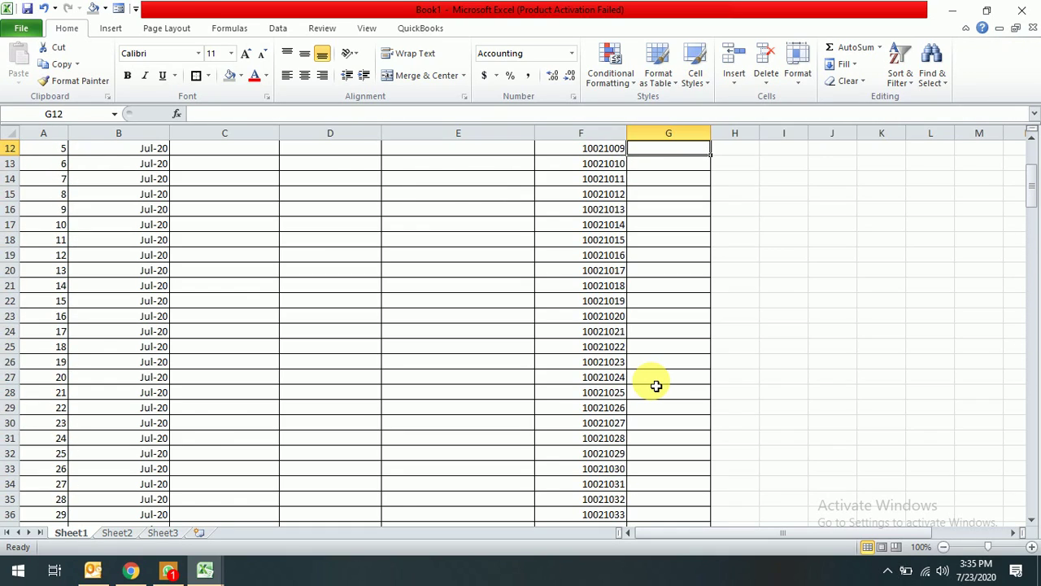
{"action": "key", "text": "XF86AudioLowerVolume"}
{"action": "key", "text": "XF86AudioLowerVolume"}
{"action": "key", "text": "XF86AudioLowerVolume"}
{"action": "key", "text": "XF86AudioLowerVolume"}
{"action": "key", "text": "XF86AudioLowerVolume"}
{"action": "key", "text": "XF86AudioLowerVolume"}
{"action": "key", "text": "XF86AudioLowerVolume"}
{"action": "key", "text": "XF86AudioLowerVolume"}
{"action": "key", "text": "XF86AudioLowerVolume"}
{"action": "key", "text": "XF86AudioLowerVolume"}
{"action": "key", "text": "XF86AudioLowerVolume"}
{"action": "key", "text": "Down"}
{"action": "key", "text": "Left"}
{"action": "key", "text": "Left"}
{"action": "key", "text": "Left"}
{"action": "key", "text": "Down"}
{"action": "key", "text": "Down"}
{"action": "key", "text": "Down"}
{"action": "key", "text": "Down"}
{"action": "key", "text": "Left"}
{"action": "key", "text": "Down"}
{"action": "key", "text": "Down"}
{"action": "type", "text": "Staff Sal"}
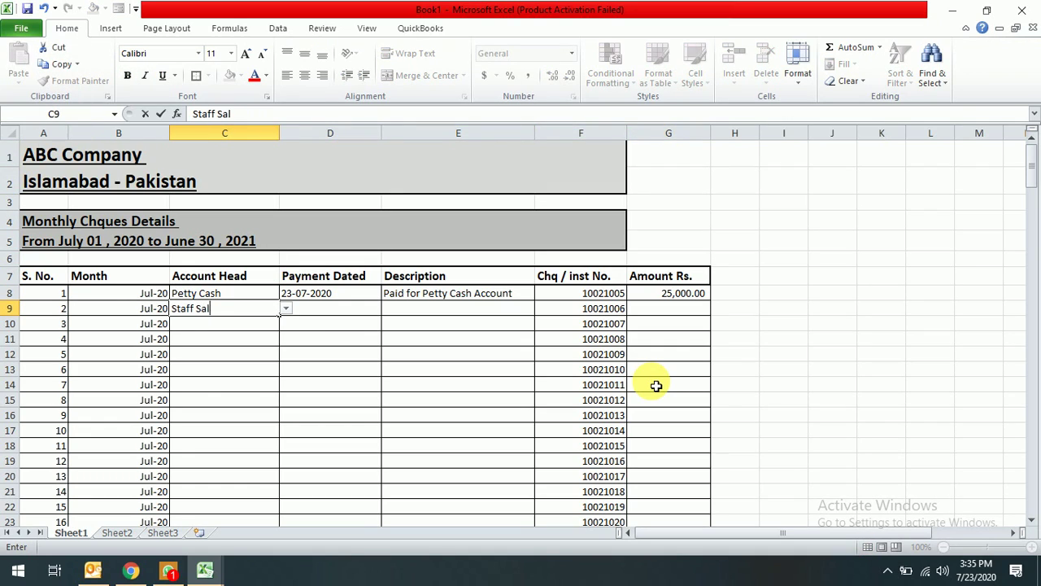
{"action": "type", "text": "ary"}
{"action": "key", "text": "Return"}
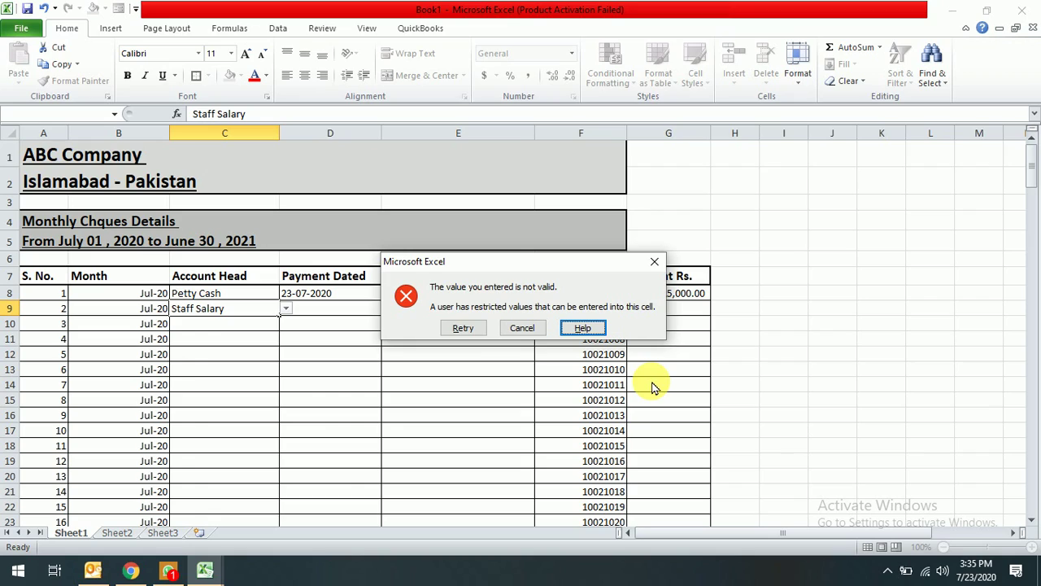
{"action": "key", "text": "Escape"}
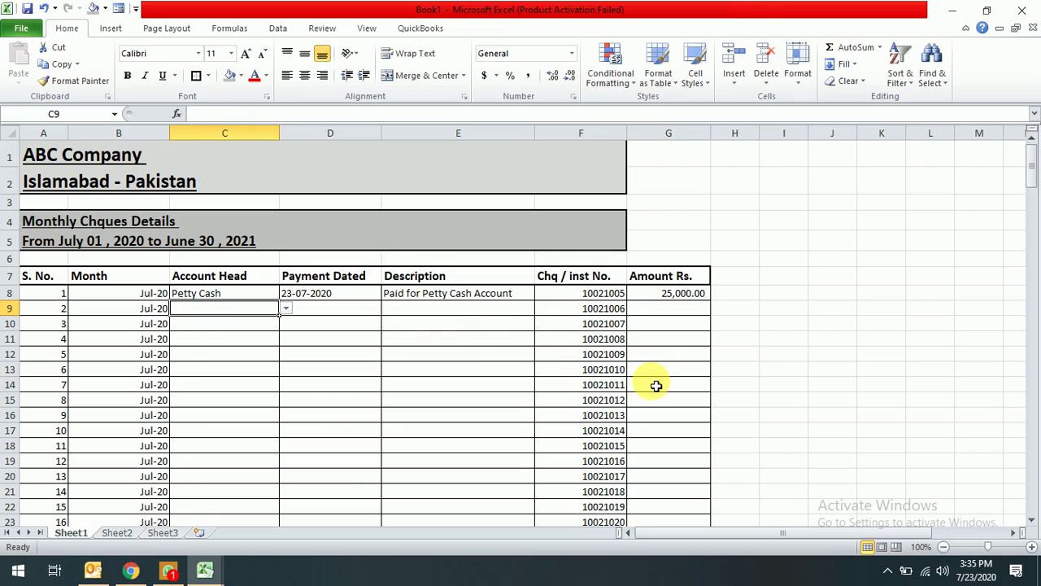
Choose Office Staff Salary as the Account Head in C9 and enter 24-07-2020 as the Payment Dated in D9
{"action": "left_click", "coordinate": [286, 309]}
{"action": "scroll", "coordinate": [289, 324], "scroll_direction": "up", "scroll_amount": 3}
{"action": "scroll", "coordinate": [290, 325], "scroll_direction": "up", "scroll_amount": 3}
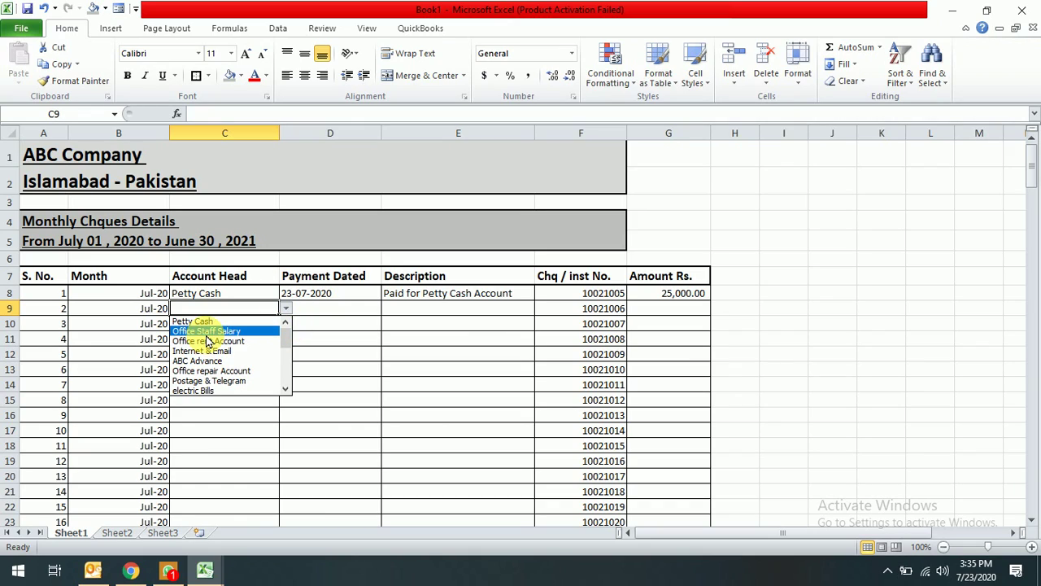
{"action": "left_click", "coordinate": [208, 331]}
{"action": "left_click", "coordinate": [319, 313]}
{"action": "type", "text": "24-"}
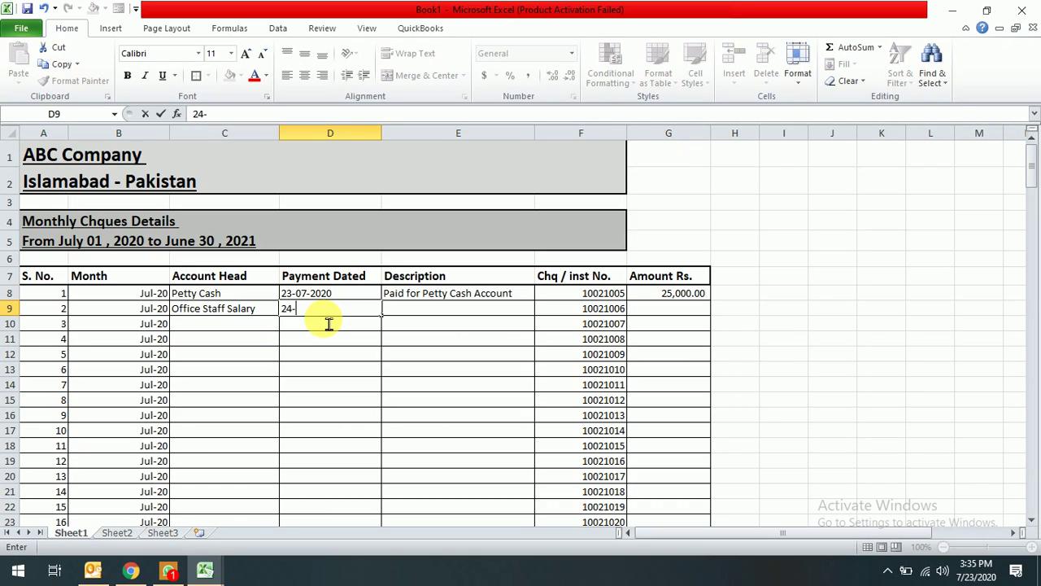
{"action": "type", "text": "07-2020"}
{"action": "key", "text": "Return"}
Enter the description Office Staff Salary paid July 2020 in cell E9
{"action": "key", "text": "Up"}
{"action": "key", "text": "Right"}
{"action": "type", "text": "Office Staff Sala"}
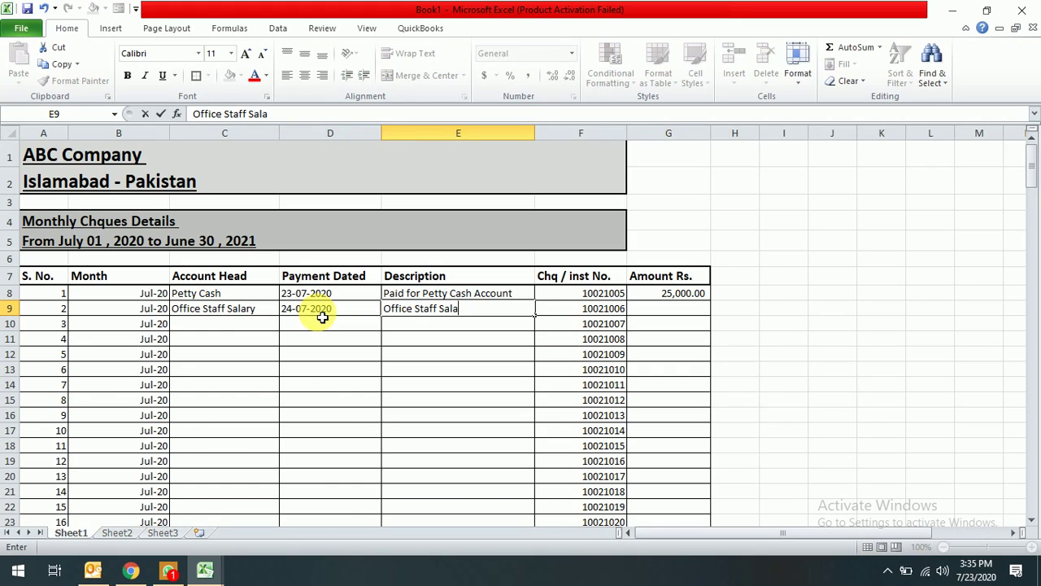
{"action": "type", "text": "ry paid Ju"}
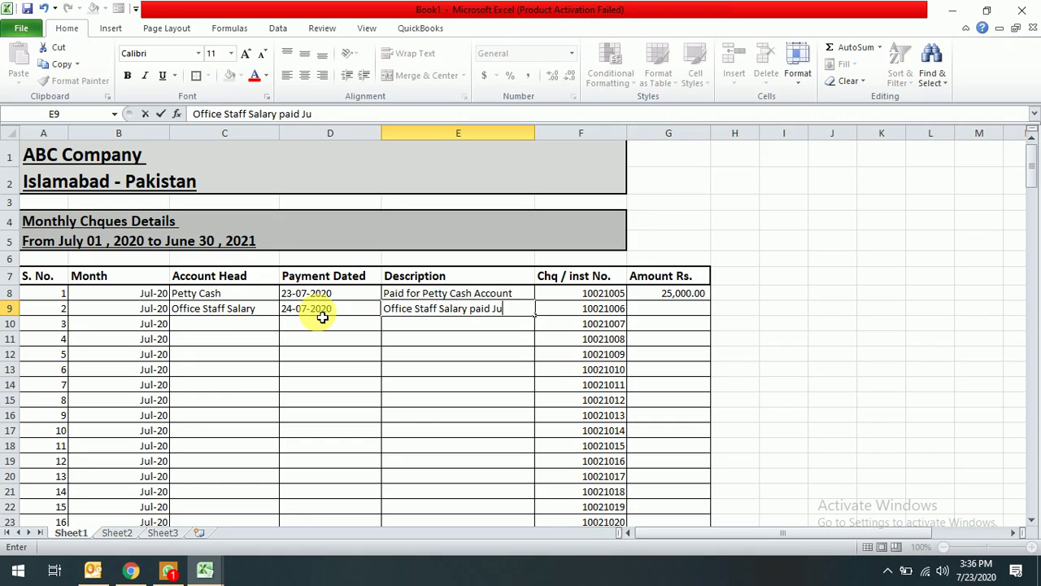
{"action": "type", "text": "ly 2020"}
{"action": "key", "text": "Return"}
Enter 115000 as the Amount Rs. of the Office Staff Salary entry in G9
{"action": "key", "text": "Up"}
{"action": "key", "text": "Right"}
{"action": "key", "text": "Right"}
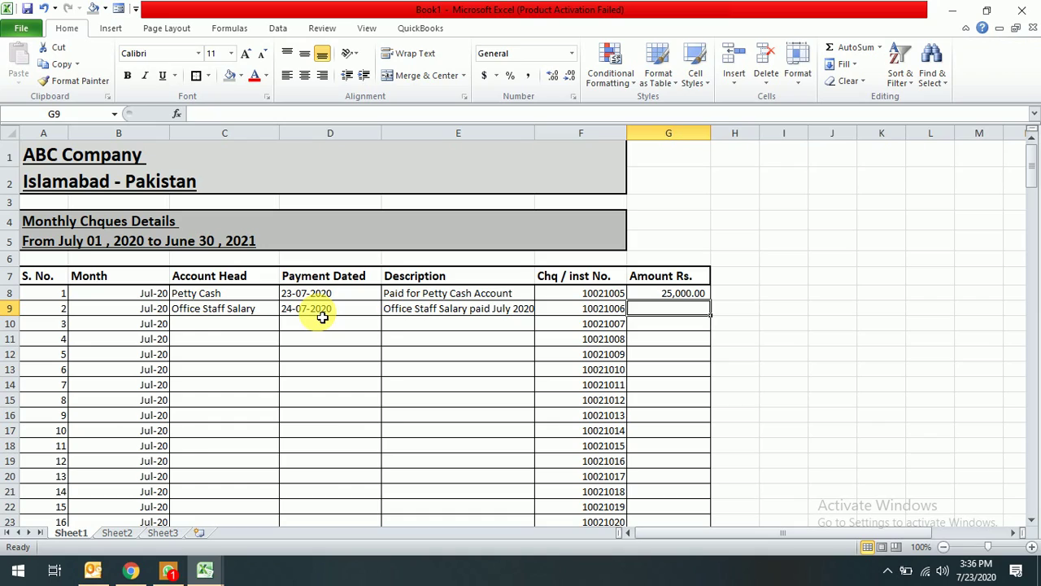
{"action": "type", "text": "11500"}
{"action": "key", "text": "Return"}
Mark the third entry as cancelled in the Description cell E10 and enter 0 as its Amount Rs. in G10
{"action": "key", "text": "Left"}
{"action": "key", "text": "Left"}
{"action": "key", "text": "Left"}
{"action": "key", "text": "Left"}
{"action": "key", "text": "Right"}
{"action": "key", "text": "Right"}
{"action": "key", "text": "Right"}
{"action": "type", "text": "cancell"}
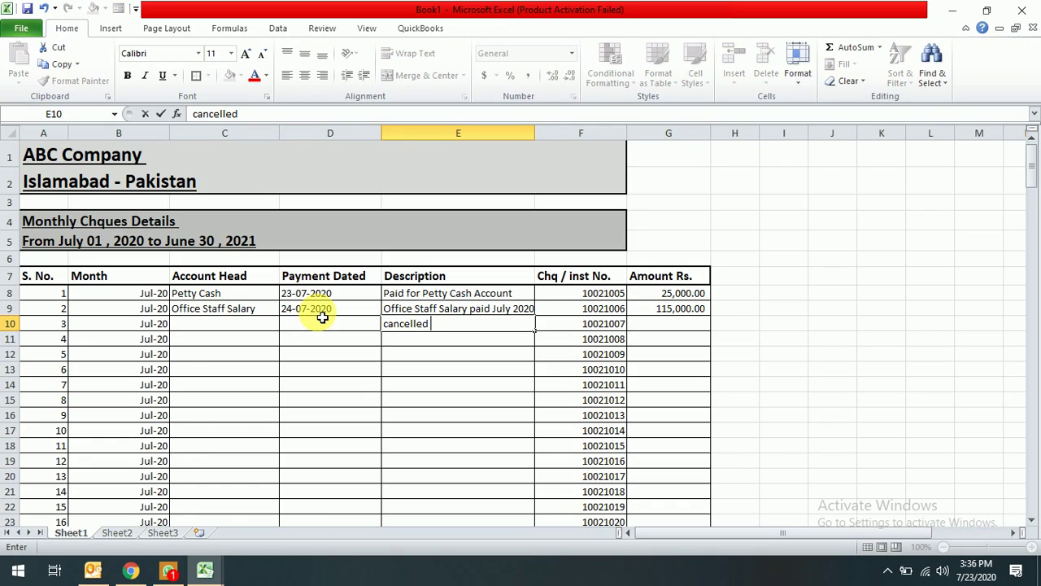
{"action": "key", "text": "Right"}
{"action": "key", "text": "Right"}
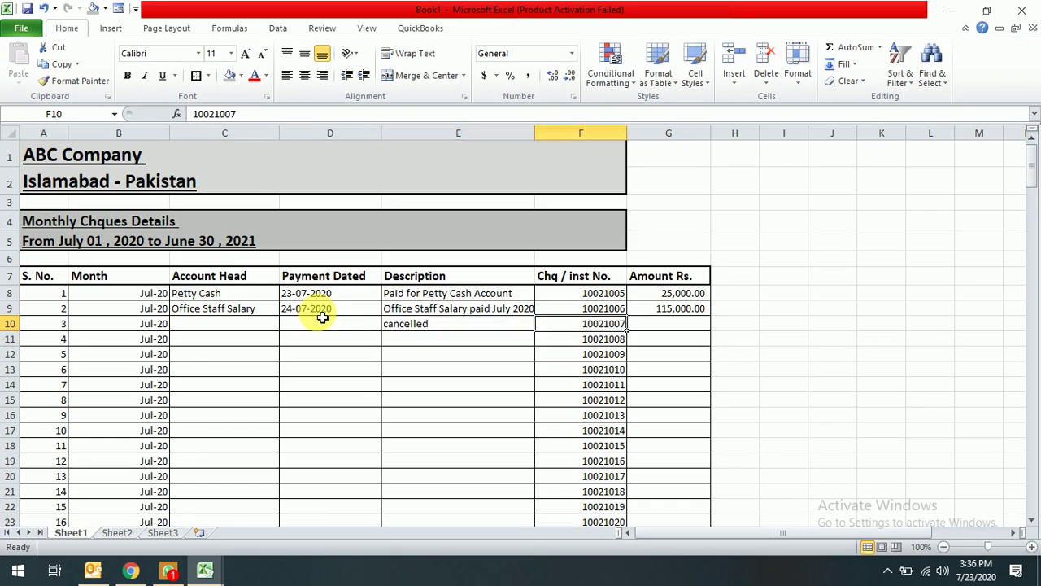
{"action": "type", "text": "0"}
{"action": "key", "text": "Return"}
Try to enter Office Rent as the Account Head of the fourth entry in cell C11
{"action": "key", "text": "Left"}
{"action": "key", "text": "Left"}
{"action": "key", "text": "Left"}
{"action": "key", "text": "Left"}
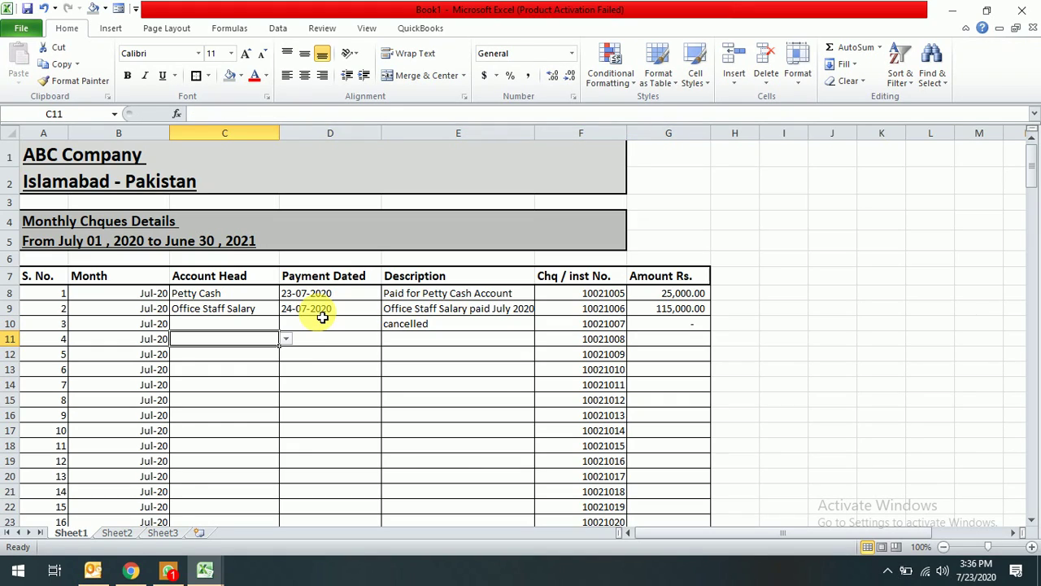
{"action": "type", "text": "Office Ren"}
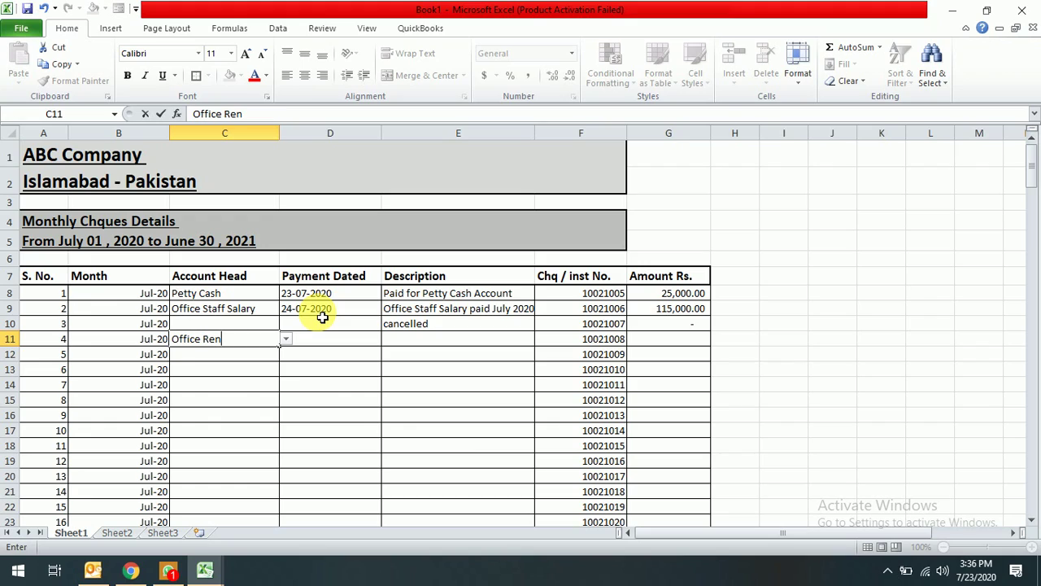
{"action": "type", "text": "t"}
{"action": "key", "text": "Return"}
{"action": "key", "text": "Escape"}
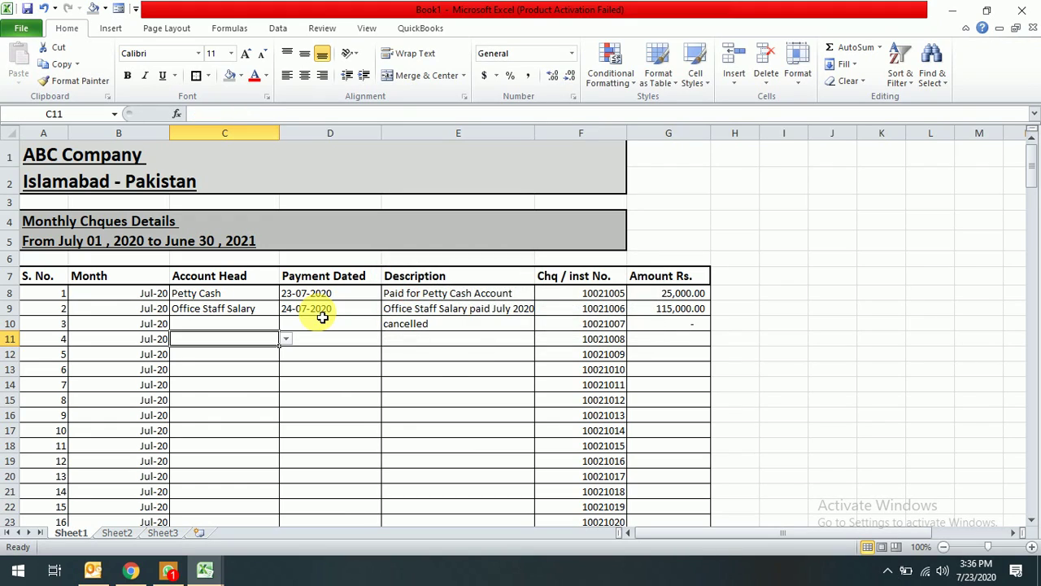
Open the list of allowed Account Head values for cell C11
{"action": "left_click", "coordinate": [286, 339]}
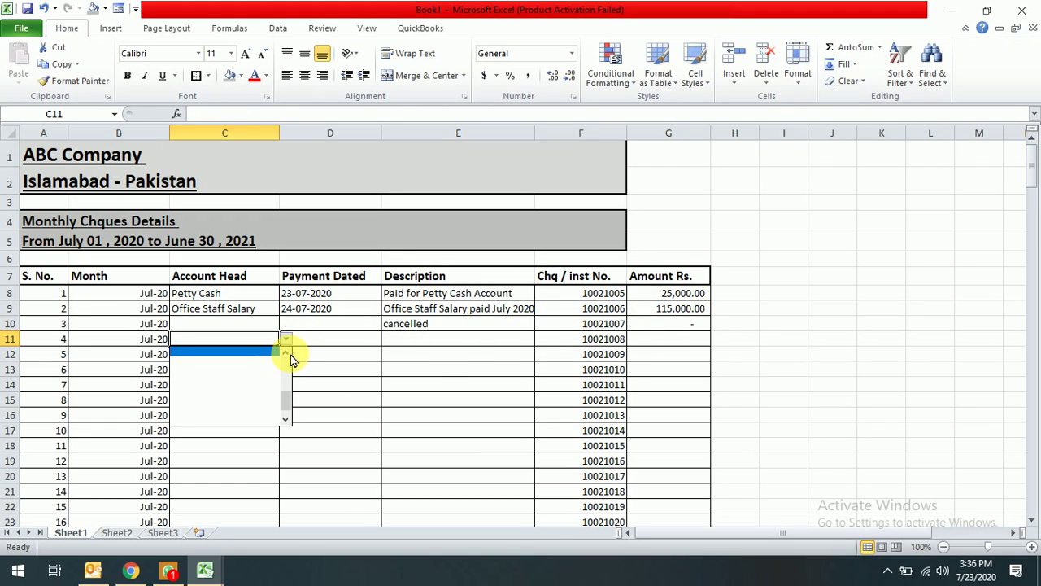
Set the account head of the fourth cheque entry, in row 11, to Office repair Account
{"action": "left_click", "coordinate": [290, 354]}
{"action": "left_click", "coordinate": [290, 355]}
{"action": "left_click", "coordinate": [289, 355]}
{"action": "left_click", "coordinate": [290, 355]}
{"action": "left_click", "coordinate": [289, 354]}
{"action": "left_click", "coordinate": [290, 354]}
{"action": "left_click", "coordinate": [290, 355]}
{"action": "left_click", "coordinate": [290, 355]}
{"action": "left_click", "coordinate": [289, 355]}
{"action": "left_click", "coordinate": [290, 355]}
{"action": "left_click", "coordinate": [289, 355]}
{"action": "left_click", "coordinate": [290, 354]}
{"action": "left_click", "coordinate": [233, 397]}
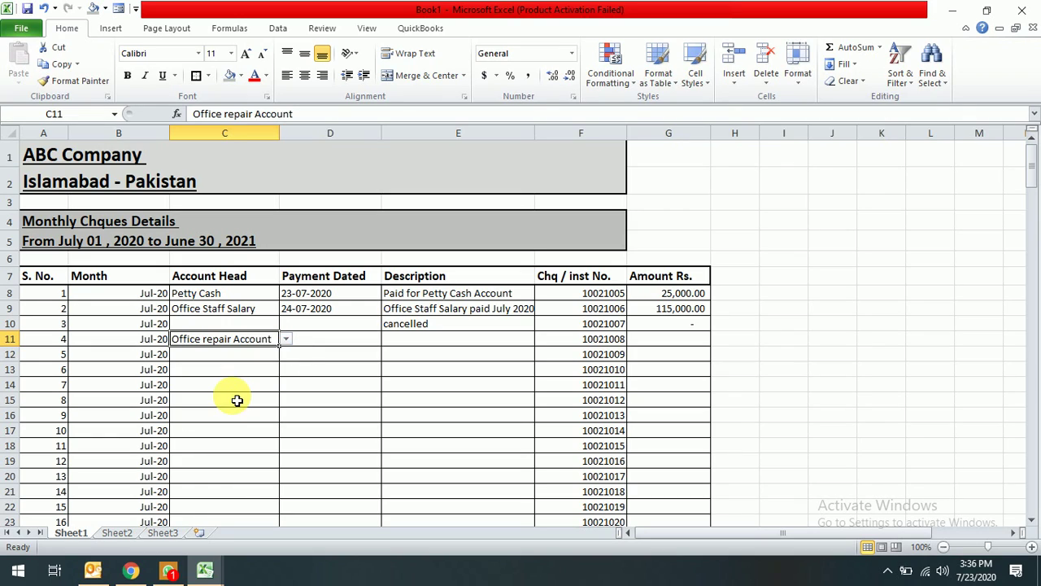
Change the account head in row 11 to Office rent Account
{"action": "left_click", "coordinate": [284, 344]}
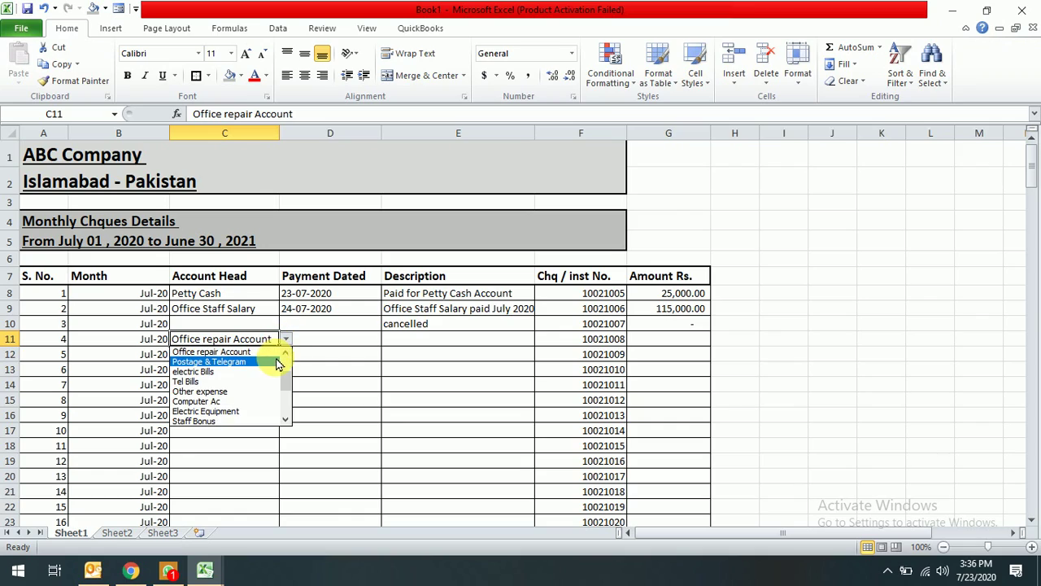
{"action": "left_click", "coordinate": [284, 355]}
{"action": "left_click", "coordinate": [284, 354]}
{"action": "left_click", "coordinate": [284, 355]}
{"action": "left_click", "coordinate": [284, 355]}
{"action": "left_click", "coordinate": [284, 355]}
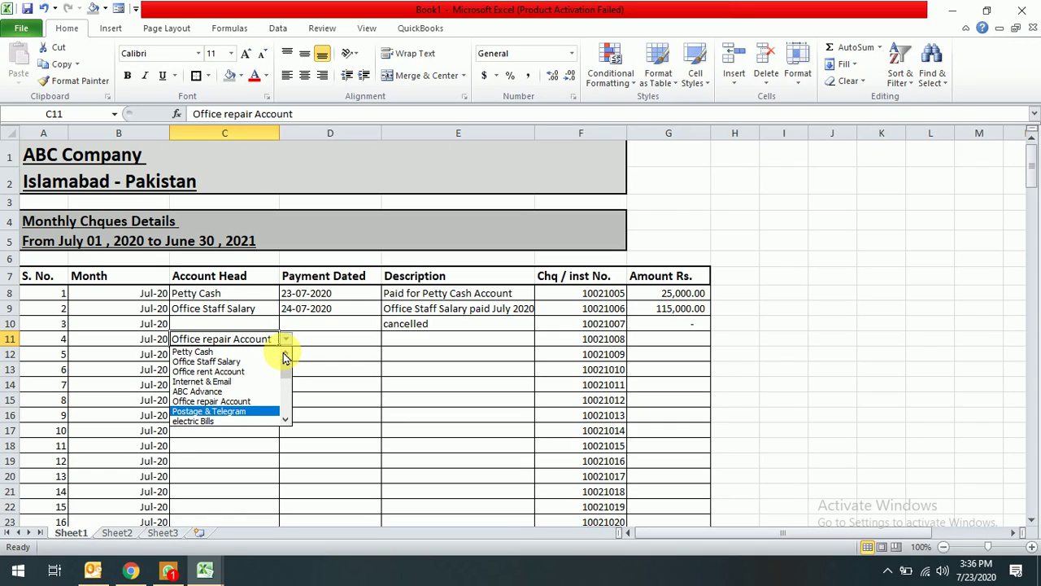
{"action": "left_click", "coordinate": [228, 371]}
Enter 25-07-2020 as the payment date of the office rent entry in row 11
{"action": "left_click", "coordinate": [329, 339]}
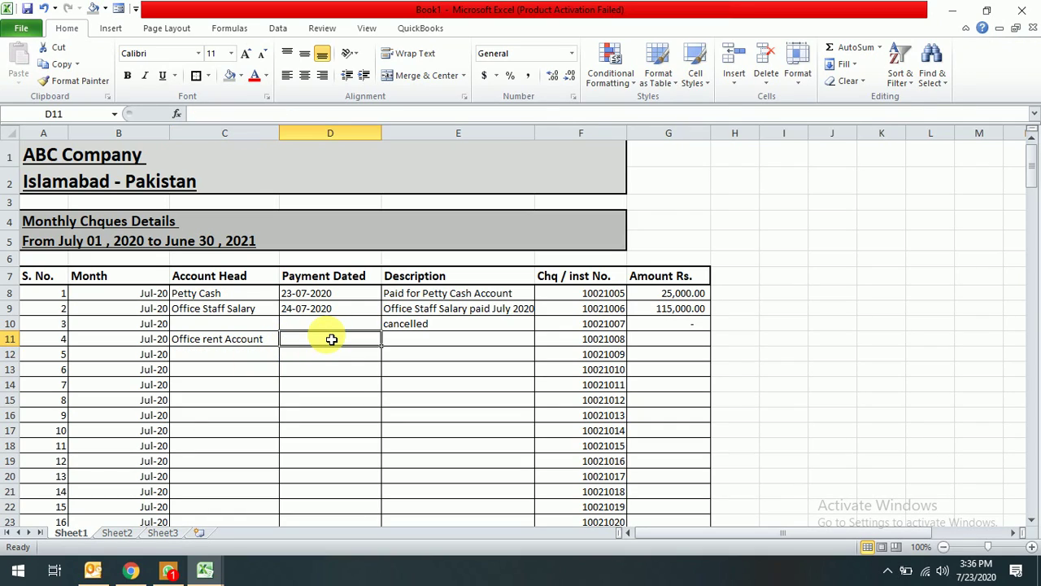
{"action": "type", "text": "25-07"}
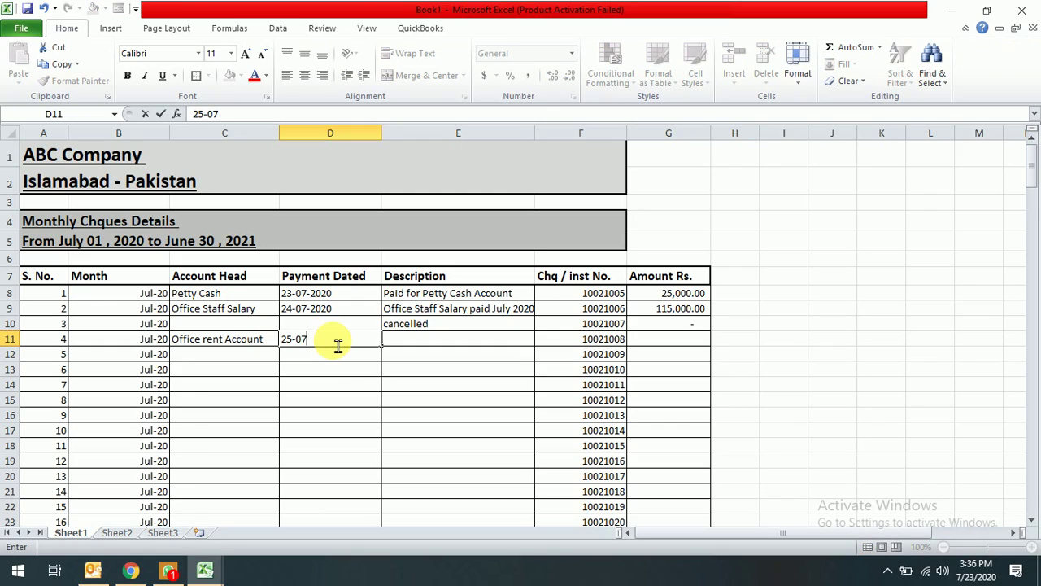
{"action": "type", "text": "-2020"}
{"action": "key", "text": "Tab"}
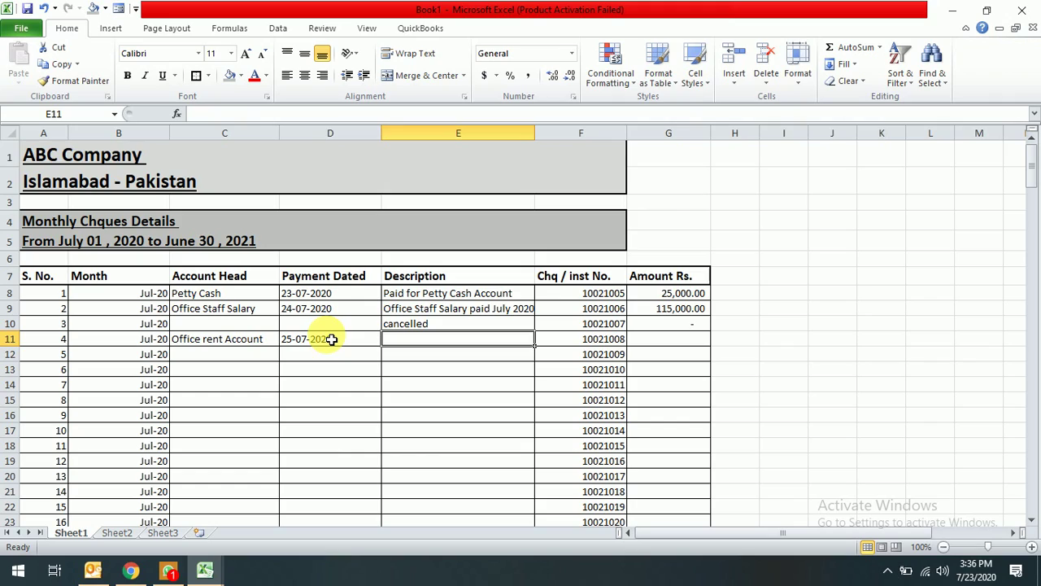
Describe the row 11 entry as "Office rent paid" and enter its amount as 55000
{"action": "type", "text": "Office"}
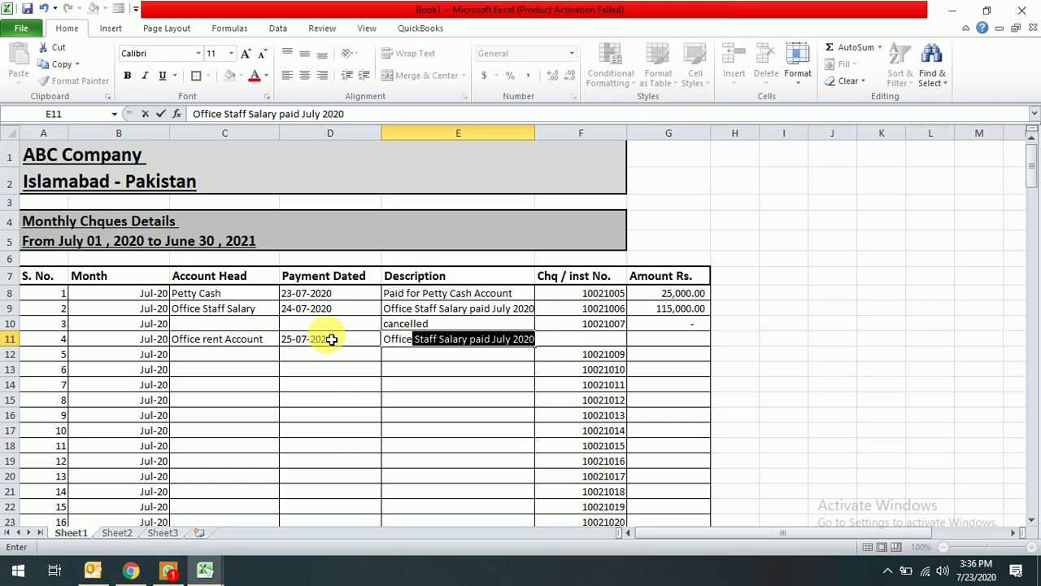
{"action": "type", "text": " rent paid"}
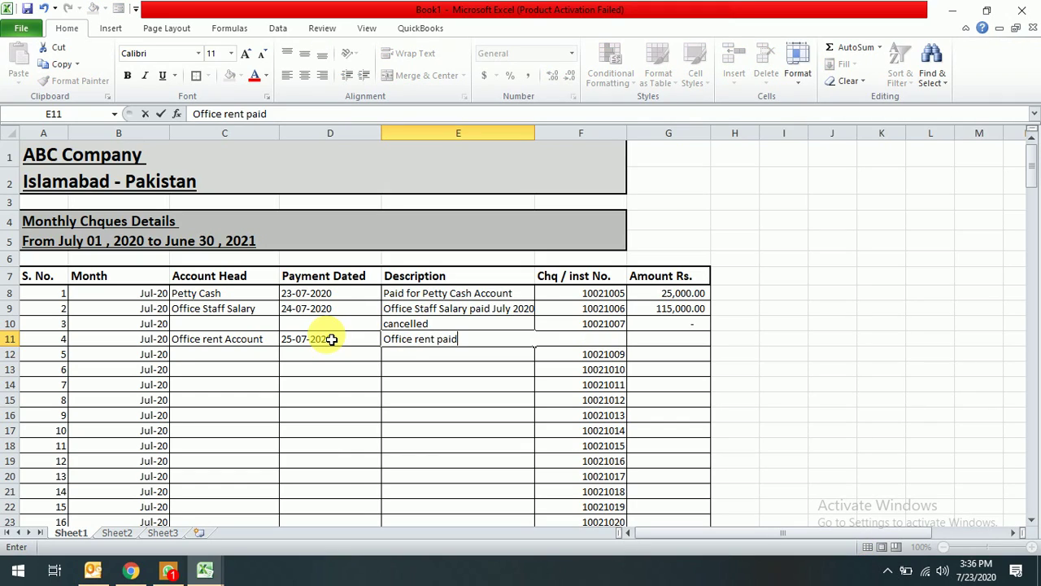
{"action": "key", "text": "Tab"}
{"action": "key", "text": "Tab"}
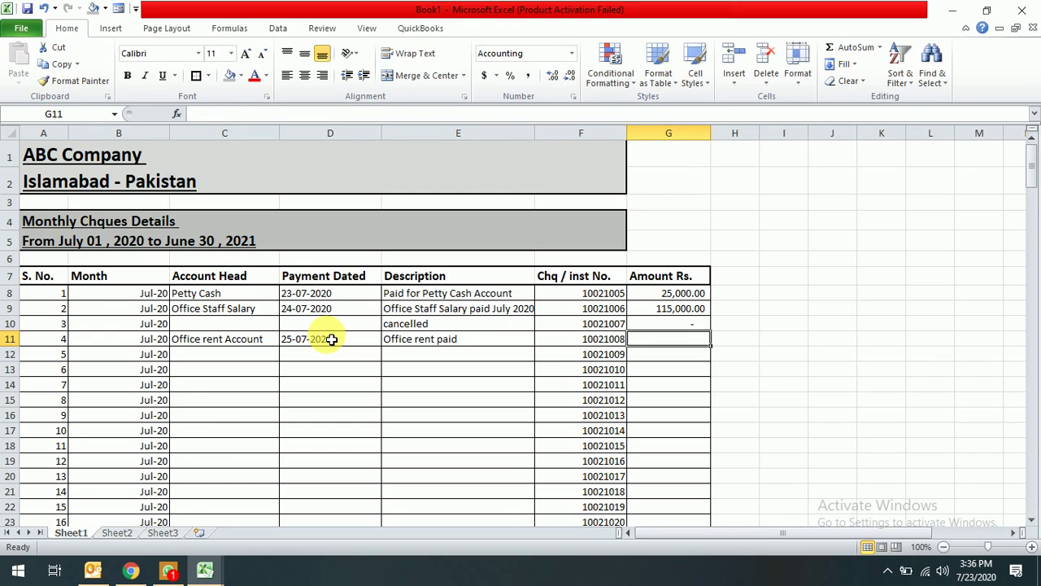
{"action": "type", "text": "55000"}
{"action": "key", "text": "ctrl+Return"}
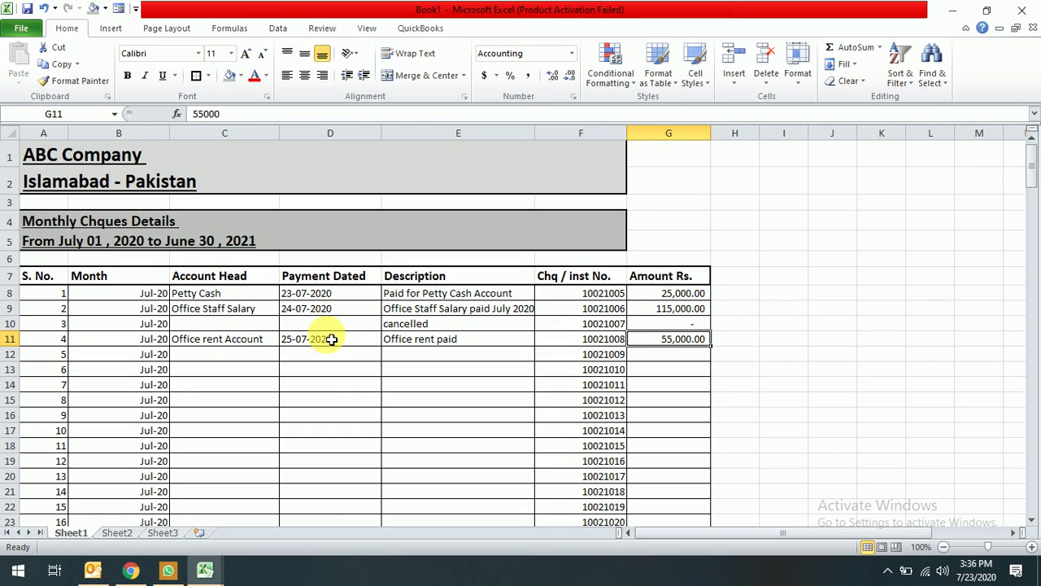
Convert the cheque list A7:G200, from the S. No. heading through serial number 193, into a table with headers
{"action": "key", "text": "Left"}
{"action": "key", "text": "Left"}
{"action": "key", "text": "Left"}
{"action": "key", "text": "Left"}
{"action": "key", "text": "Left"}
{"action": "key", "text": "Right"}
{"action": "key", "text": "Right"}
{"action": "key", "text": "Right"}
{"action": "key", "text": "Left"}
{"action": "key", "text": "Left"}
{"action": "key", "text": "Left"}
{"action": "key", "text": "Up"}
{"action": "key", "text": "Up"}
{"action": "key", "text": "Up"}
{"action": "key", "text": "Up"}
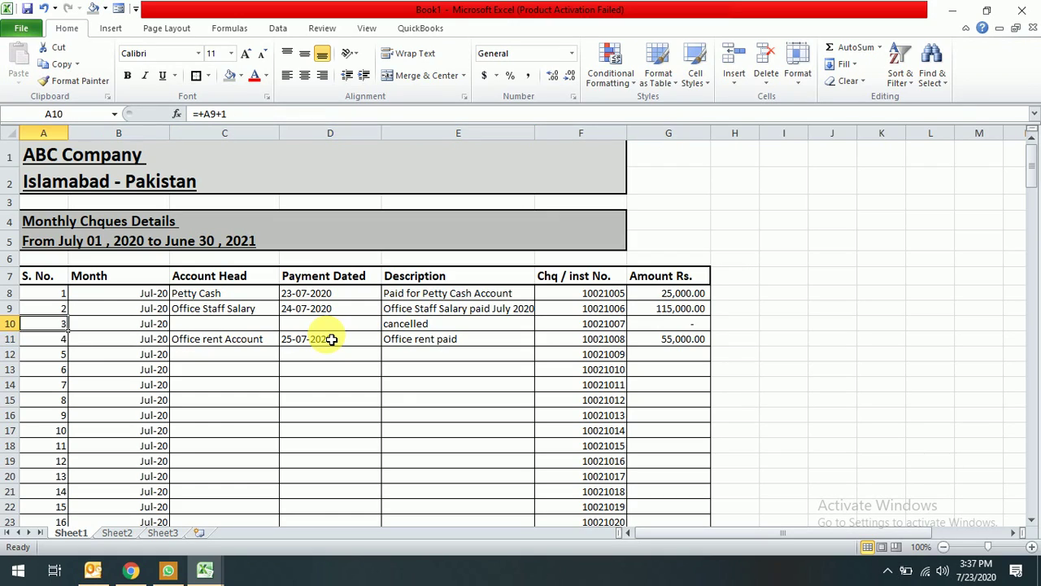
{"action": "key", "text": "Up"}
{"action": "key", "text": "Down"}
{"action": "key", "text": "shift+Right"}
{"action": "key", "text": "shift+Right"}
{"action": "key", "text": "shift+Right"}
{"action": "key", "text": "shift+Right"}
{"action": "key", "text": "shift+Right"}
{"action": "key", "text": "shift+Right"}
{"action": "key", "text": "shift+Right"}
{"action": "key", "text": "shift+Left"}
{"action": "key", "text": "shift+Down"}
{"action": "key", "text": "shift+Down"}
{"action": "key", "text": "shift+Down"}
{"action": "key", "text": "shift+Down"}
{"action": "key", "text": "shift+Down"}
{"action": "key", "text": "shift+Down"}
{"action": "key", "text": "shift+Down"}
{"action": "key", "text": "shift+Down"}
{"action": "key", "text": "shift+Down"}
{"action": "key", "text": "shift+Down"}
{"action": "key", "text": "shift+Down"}
{"action": "key", "text": "shift+Down"}
{"action": "key", "text": "shift+Down"}
{"action": "key", "text": "shift+Down"}
{"action": "key", "text": "shift+Down"}
{"action": "key", "text": "shift+Down"}
{"action": "key", "text": "shift+Down"}
{"action": "key", "text": "shift+Down"}
{"action": "key", "text": "shift+Down"}
{"action": "key", "text": "shift+Down"}
{"action": "key", "text": "shift+Down"}
{"action": "key", "text": "shift+Down"}
{"action": "key", "text": "shift+Down"}
{"action": "key", "text": "shift+Down"}
{"action": "key", "text": "shift+Down"}
{"action": "key", "text": "shift+Down"}
{"action": "key", "text": "shift+Down"}
{"action": "key", "text": "shift+Down"}
{"action": "key", "text": "shift+Down"}
{"action": "key", "text": "shift+Down"}
{"action": "key", "text": "shift+Down"}
{"action": "key", "text": "shift+Down"}
{"action": "key", "text": "shift+Down"}
{"action": "key", "text": "shift+Down"}
{"action": "key", "text": "shift+Down"}
{"action": "key", "text": "shift+Down"}
{"action": "key", "text": "shift+Down"}
{"action": "key", "text": "shift+Down"}
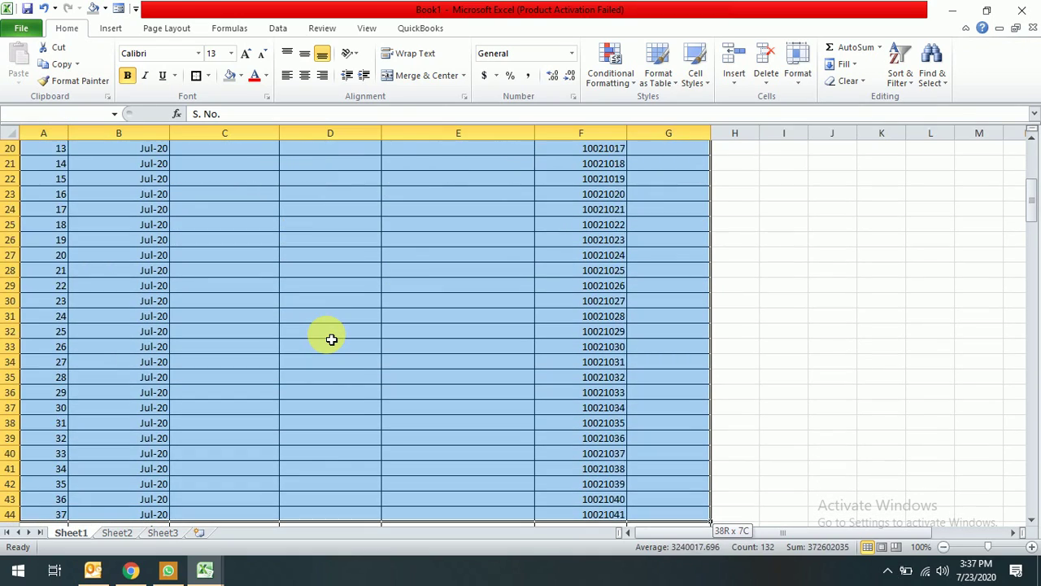
{"action": "key", "text": "shift+Down"}
{"action": "key", "text": "shift+Down"}
{"action": "key", "text": "shift+Down"}
{"action": "key", "text": "shift+Down"}
{"action": "key", "text": "shift+Down"}
{"action": "key", "text": "shift+Down"}
{"action": "key", "text": "shift+Down"}
{"action": "key", "text": "shift+Down"}
{"action": "key", "text": "shift+Down"}
{"action": "key", "text": "shift+Down"}
{"action": "key", "text": "shift+Down"}
{"action": "key", "text": "shift+Down"}
{"action": "key", "text": "shift+Down"}
{"action": "key", "text": "shift+Down"}
{"action": "key", "text": "shift+Down"}
{"action": "key", "text": "shift+Down"}
{"action": "key", "text": "shift+Down"}
{"action": "key", "text": "shift+Down"}
{"action": "key", "text": "shift+Down"}
{"action": "key", "text": "shift+Down"}
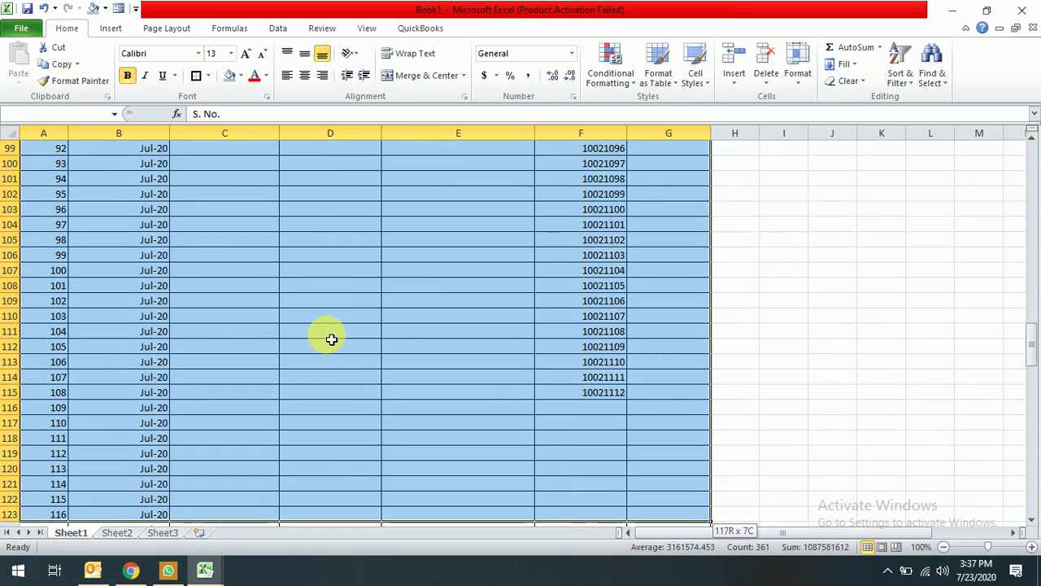
{"action": "key", "text": "shift+Down"}
{"action": "key", "text": "shift+Down"}
{"action": "key", "text": "shift+Down"}
{"action": "key", "text": "shift+Down"}
{"action": "key", "text": "shift+Down"}
{"action": "key", "text": "shift+Down"}
{"action": "key", "text": "shift+Down"}
{"action": "key", "text": "shift+Down"}
{"action": "key", "text": "shift+Down"}
{"action": "key", "text": "shift+Down"}
{"action": "key", "text": "shift+Down"}
{"action": "key", "text": "shift+Down"}
{"action": "key", "text": "shift+Down"}
{"action": "key", "text": "shift+Down"}
{"action": "key", "text": "shift+Down"}
{"action": "key", "text": "shift+Down"}
{"action": "key", "text": "shift+Down"}
{"action": "key", "text": "shift+Down"}
{"action": "key", "text": "shift+Down"}
{"action": "key", "text": "shift+Down"}
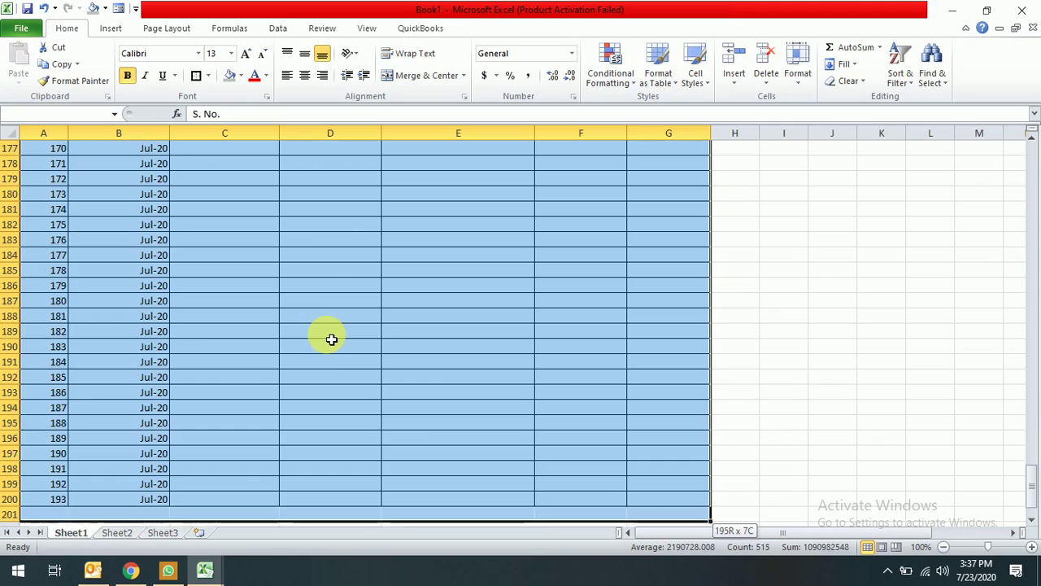
{"action": "key", "text": "shift+Up"}
{"action": "key", "text": "shift+Up"}
{"action": "key", "text": "shift+Up"}
{"action": "key", "text": "shift+Up"}
{"action": "key", "text": "shift+Up"}
{"action": "key", "text": "shift+Up"}
{"action": "key", "text": "shift+Up"}
{"action": "key", "text": "shift+Up"}
{"action": "key", "text": "shift+Up"}
{"action": "key", "text": "shift+Up"}
{"action": "key", "text": "shift+Up"}
{"action": "key", "text": "shift+Up"}
{"action": "key", "text": "shift+Up"}
{"action": "key", "text": "shift+Up"}
{"action": "key", "text": "shift+Up"}
{"action": "key", "text": "shift+Up"}
{"action": "key", "text": "shift+Up"}
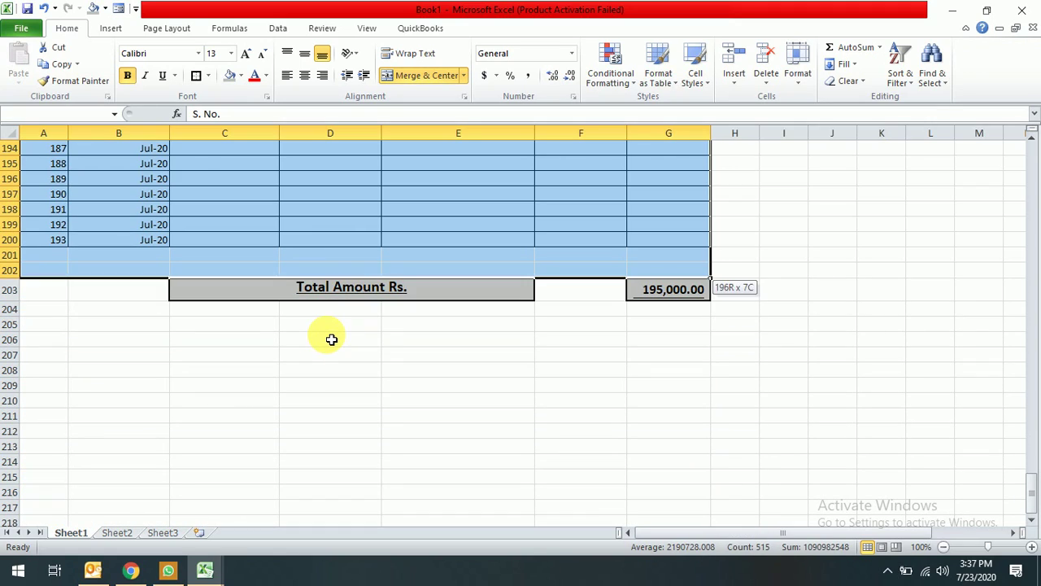
{"action": "left_click", "coordinate": [96, 30]}
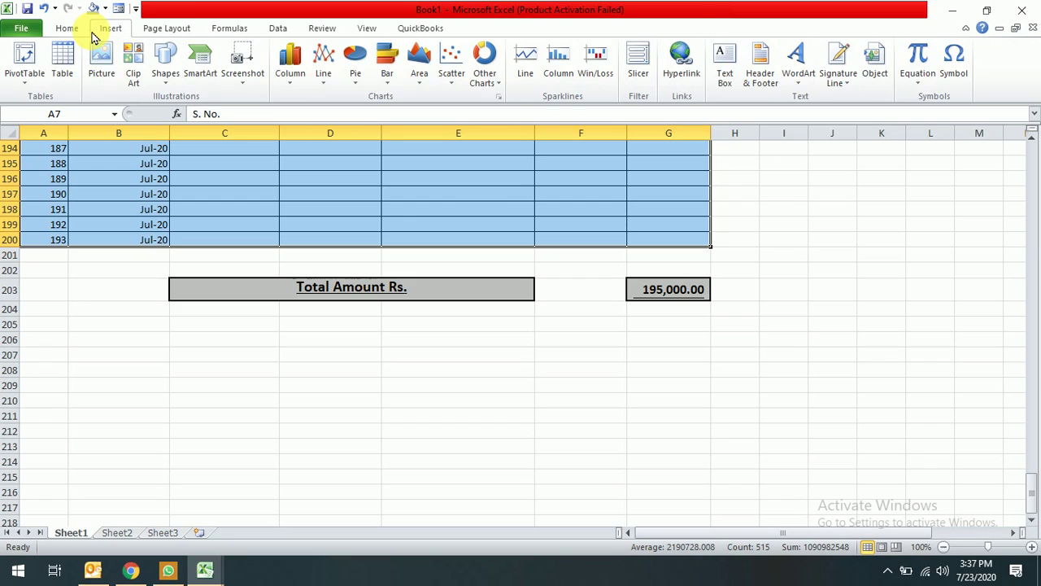
{"action": "left_click", "coordinate": [66, 71]}
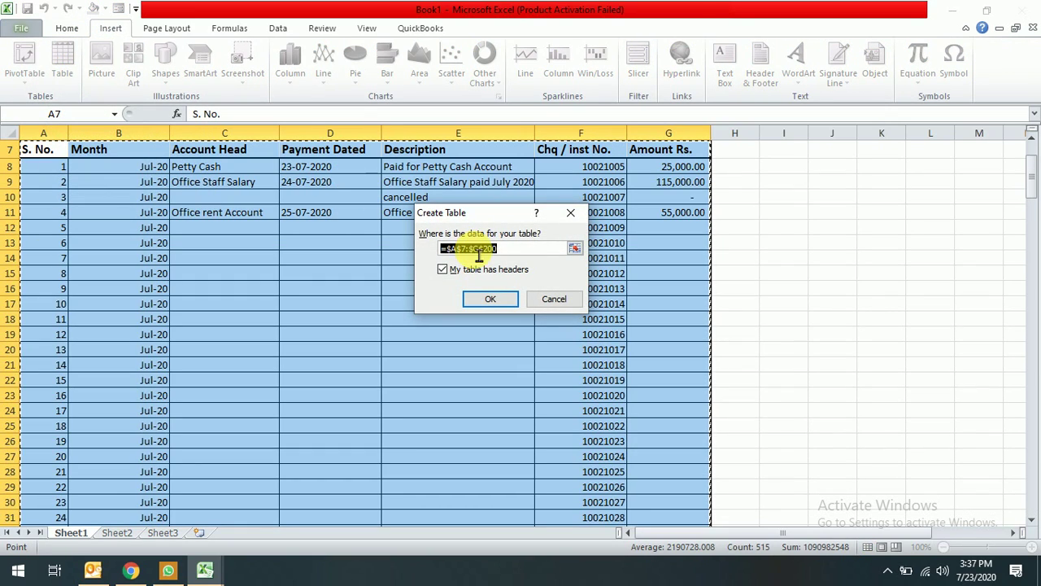
{"action": "left_click", "coordinate": [491, 299]}
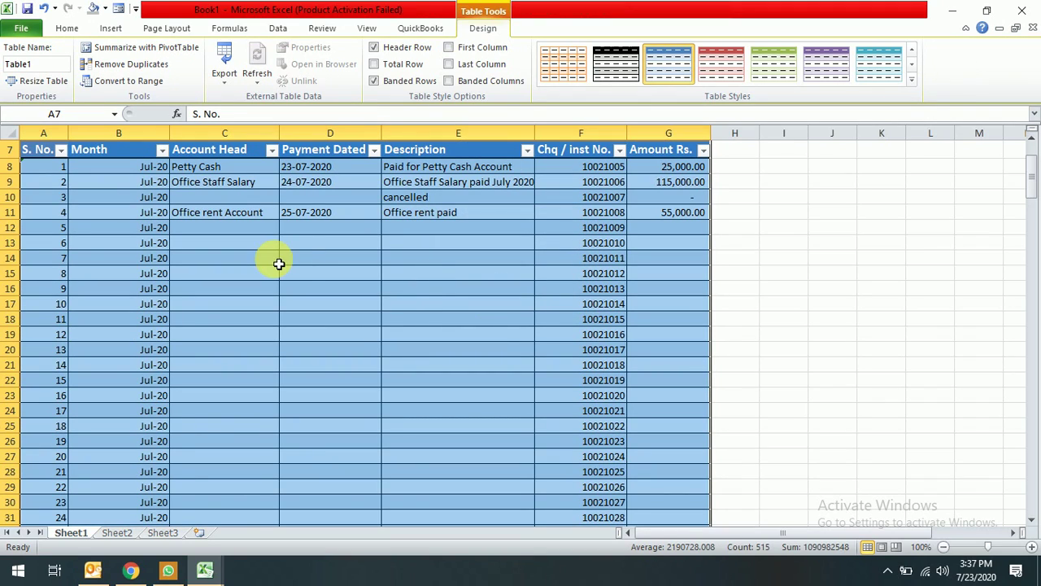
Filter the table's Account Head column to show only the Petty Cash entries
{"action": "left_click", "coordinate": [243, 244]}
{"action": "key", "text": "Up"}
{"action": "key", "text": "Up"}
{"action": "key", "text": "Up"}
{"action": "key", "text": "Up"}
{"action": "key", "text": "Up"}
{"action": "key", "text": "Up"}
{"action": "key", "text": "Up"}
{"action": "key", "text": "Up"}
{"action": "key", "text": "Up"}
{"action": "key", "text": "Up"}
{"action": "key", "text": "Up"}
{"action": "key", "text": "Up"}
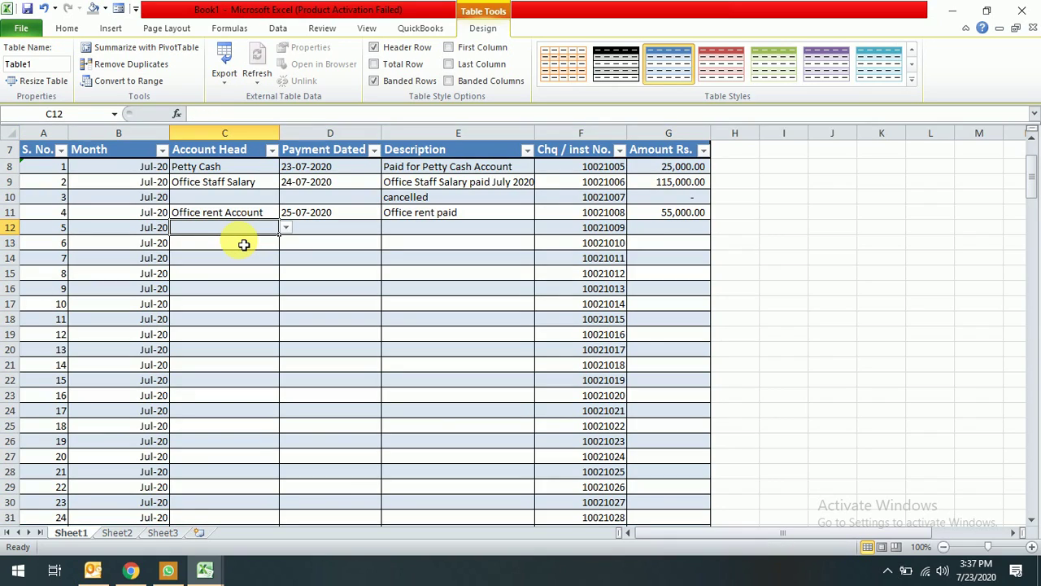
{"action": "key", "text": "Down"}
{"action": "key", "text": "Down"}
{"action": "key", "text": "Down"}
{"action": "key", "text": "Down"}
{"action": "key", "text": "Down"}
{"action": "key", "text": "Down"}
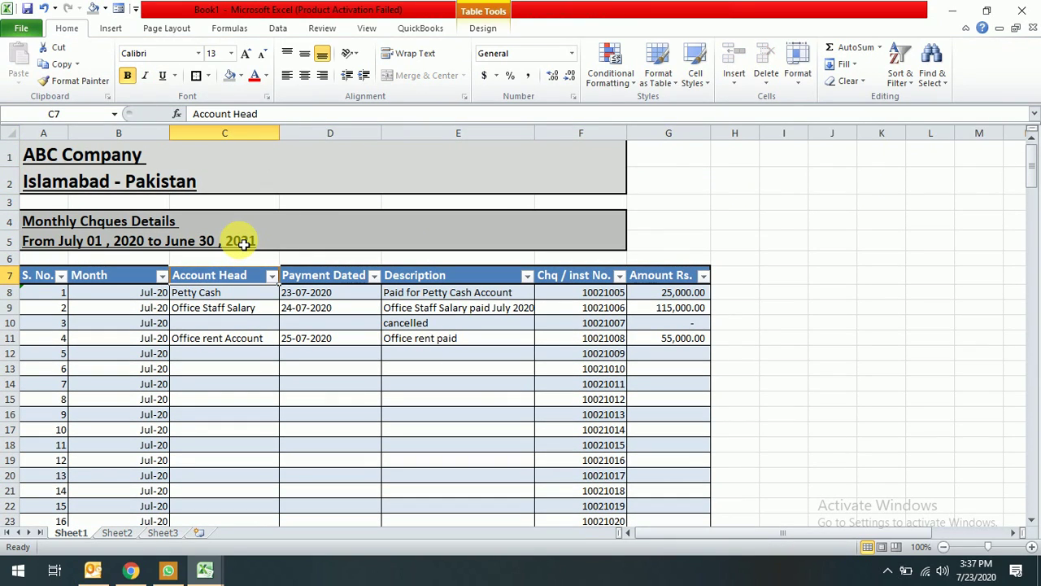
{"action": "left_click", "coordinate": [275, 278]}
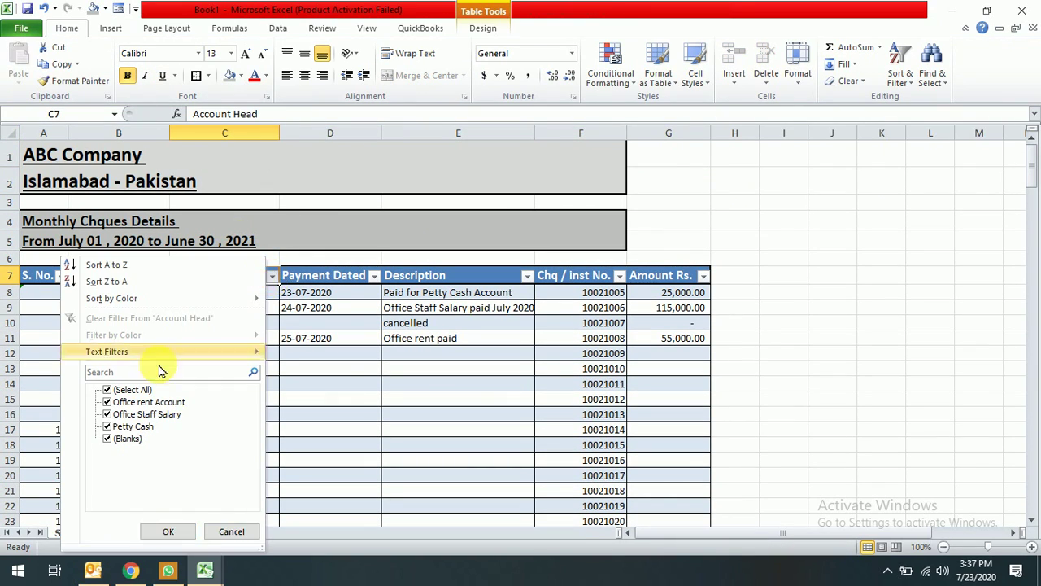
{"action": "left_click", "coordinate": [136, 391]}
{"action": "left_click", "coordinate": [132, 426]}
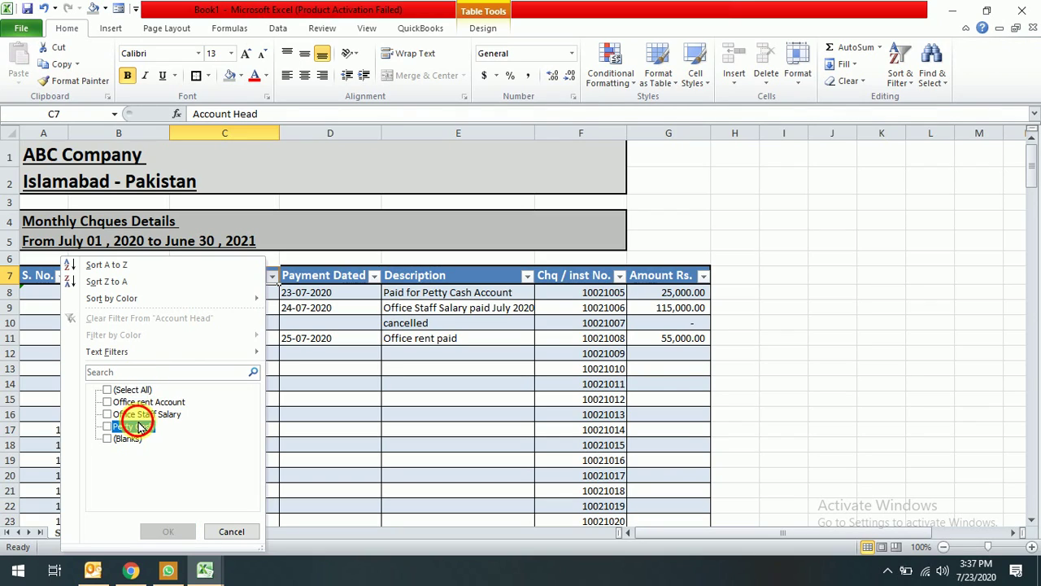
{"action": "left_click", "coordinate": [168, 532]}
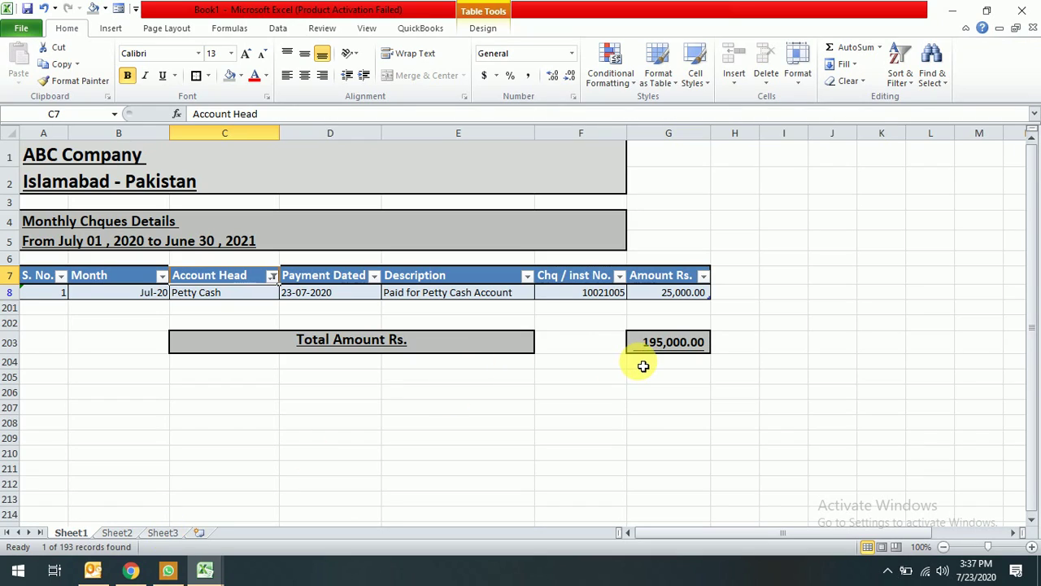
Replace the formula in the Total Amount Rs. cell G203 with an AutoSum of G8:G202
{"action": "left_click", "coordinate": [676, 343]}
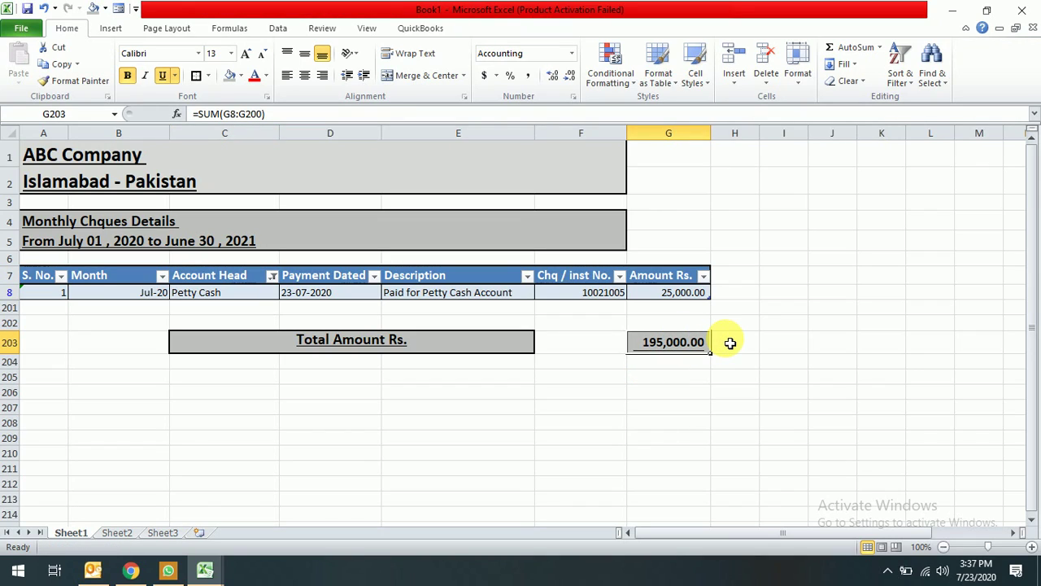
{"action": "key", "text": "alt+equal"}
{"action": "key", "text": "Return"}
{"action": "key", "text": "Left"}
{"action": "key", "text": "Up"}
{"action": "key", "text": "Right"}
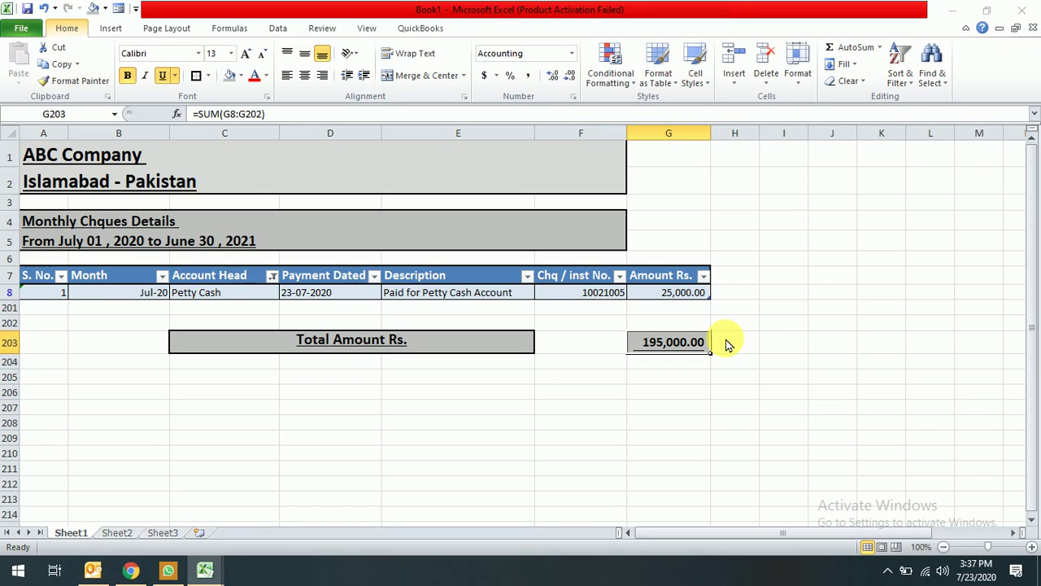
{"action": "key", "text": "Right"}
{"action": "left_click", "coordinate": [667, 343]}
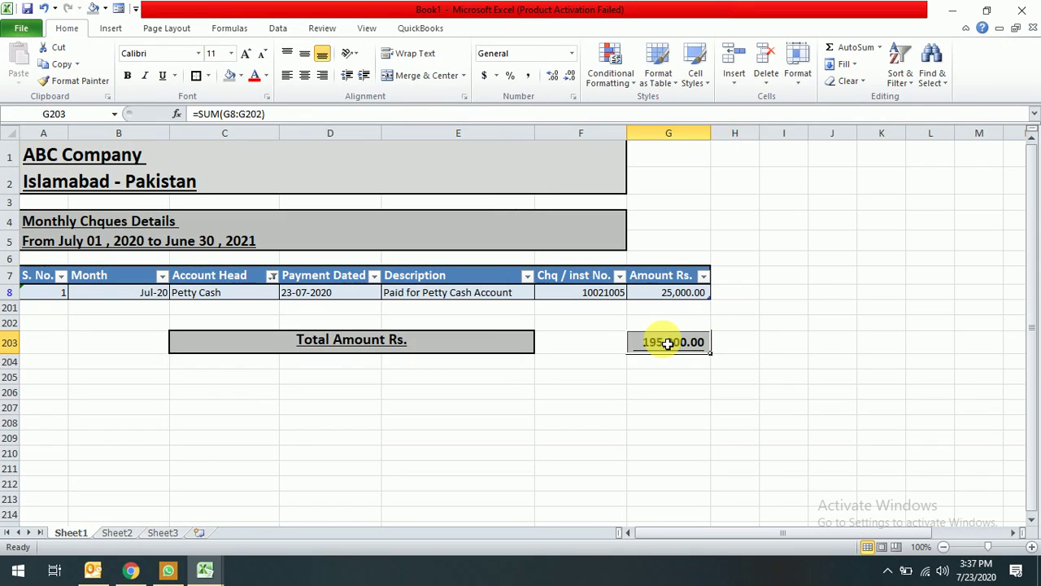
{"action": "double_click", "coordinate": [667, 344]}
{"action": "key", "text": "Return"}
{"action": "left_click", "coordinate": [665, 343]}
Try to insert an AutoSum of the amounts in the blank cell G202 above the total
{"action": "key", "text": "Up"}
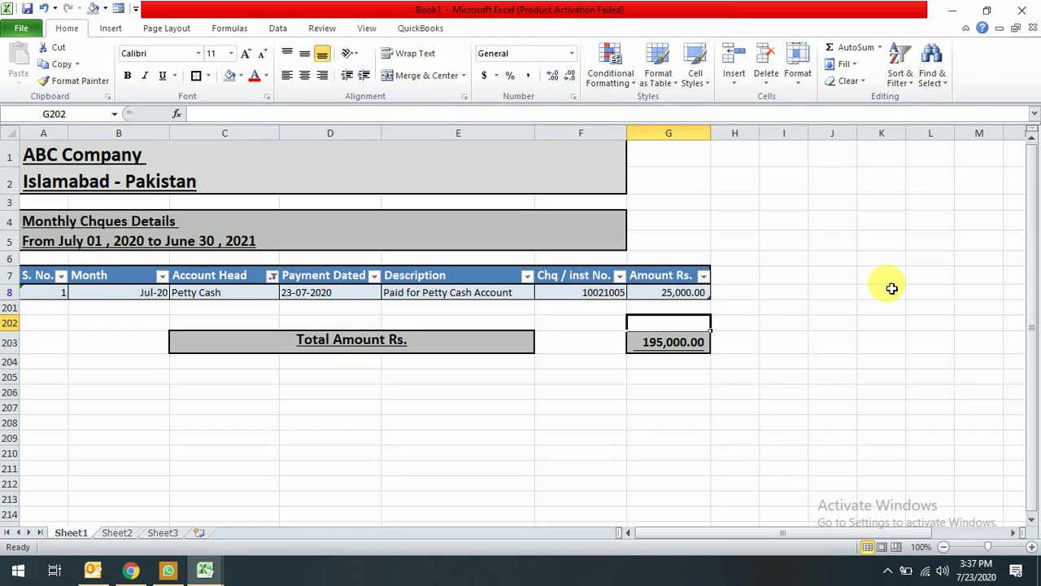
{"action": "key", "text": "alt+equal"}
{"action": "key", "text": "Return"}
{"action": "key", "text": "Left"}
{"action": "key", "text": "Left"}
{"action": "key", "text": "Right"}
{"action": "key", "text": "Up"}
{"action": "key", "text": "Right"}
{"action": "key", "text": "Down"}
{"action": "key", "text": "Up"}
{"action": "key", "text": "Up"}
{"action": "key", "text": "Down"}
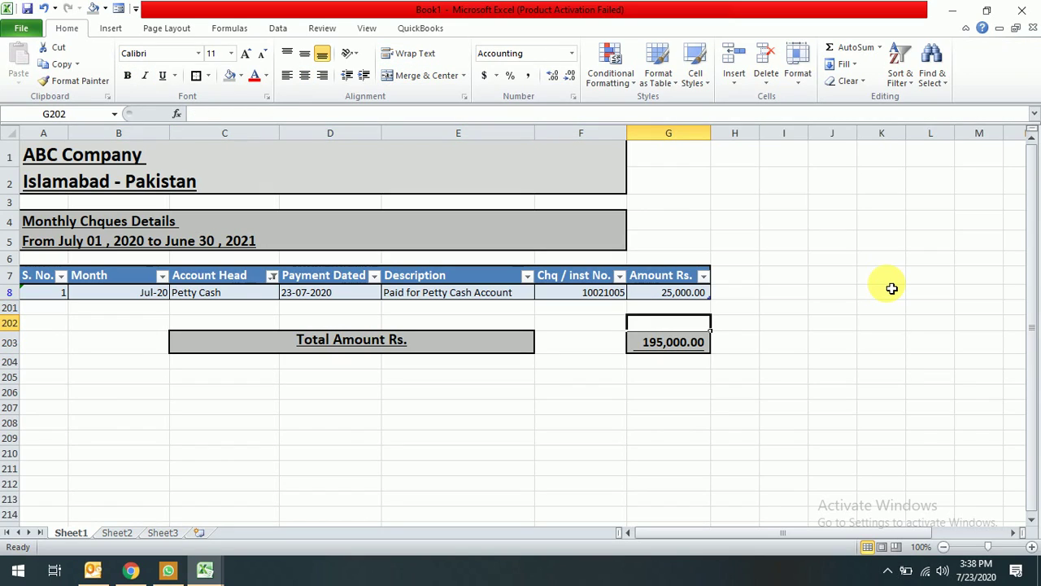
Place an AutoSum in cell G202, directly above the total amount
{"action": "key", "text": "alt+equal"}
{"action": "key", "text": "Return"}
{"action": "type", "text": "195,000.00"}
{"action": "key", "text": "Escape"}
{"action": "key", "text": "Up"}
{"action": "key", "text": "Delete"}
{"action": "key", "text": "Down"}
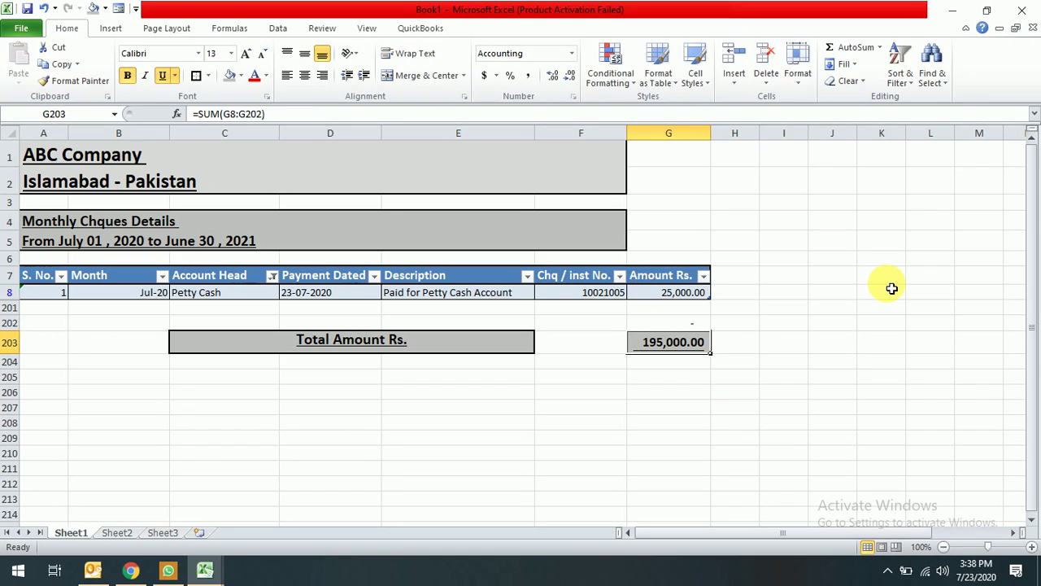
{"action": "key", "text": "Down"}
{"action": "key", "text": "Left"}
{"action": "key", "text": "Left"}
{"action": "key", "text": "Left"}
{"action": "key", "text": "Up"}
{"action": "key", "text": "Up"}
{"action": "key", "text": "Left"}
{"action": "key", "text": "Left"}
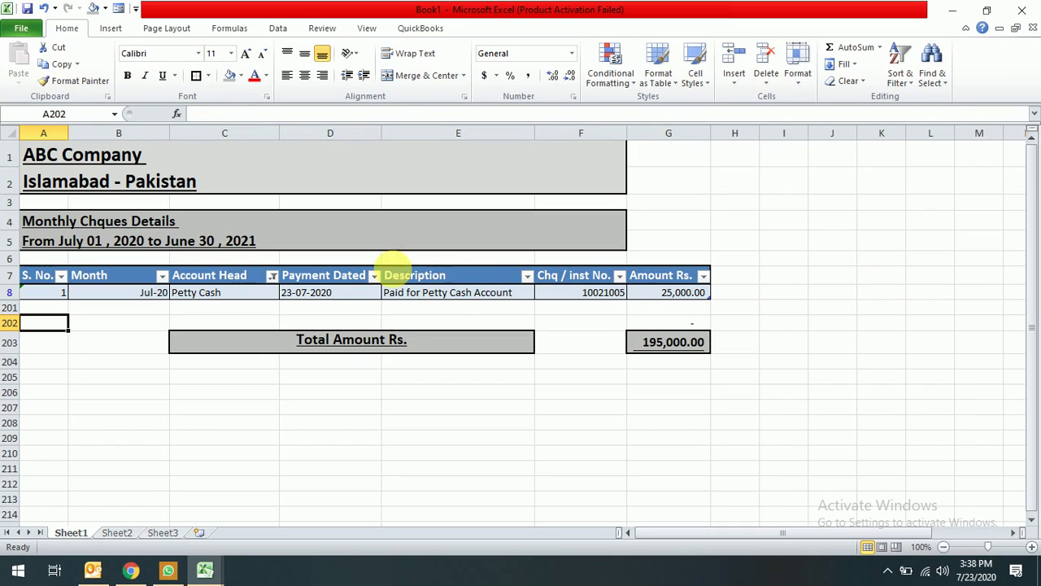
{"action": "left_click", "coordinate": [162, 277]}
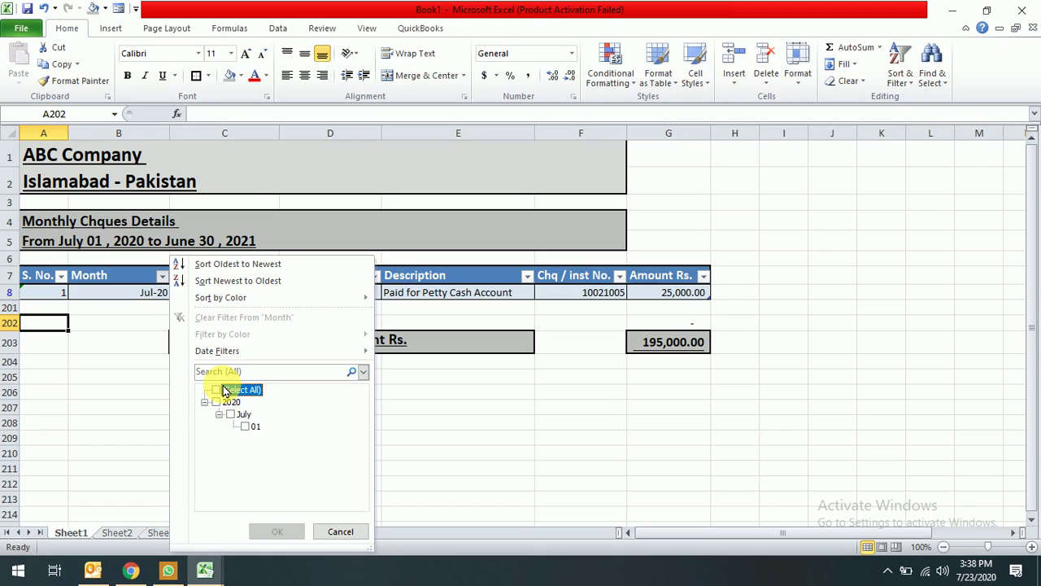
{"action": "left_click", "coordinate": [340, 531]}
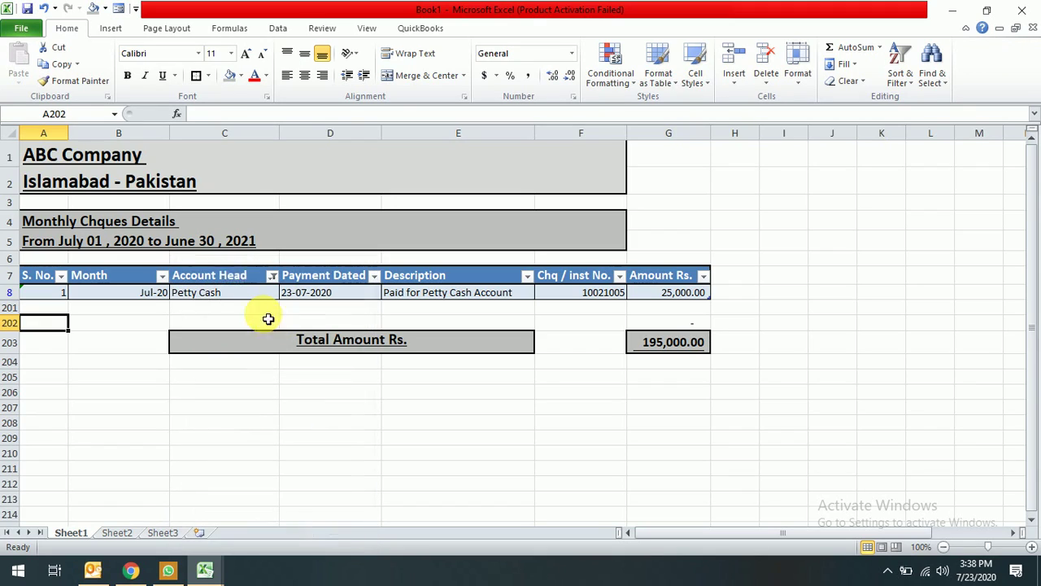
Reset the Account Head filter to select all account heads, including blanks
{"action": "left_click", "coordinate": [232, 279]}
{"action": "left_click", "coordinate": [272, 276]}
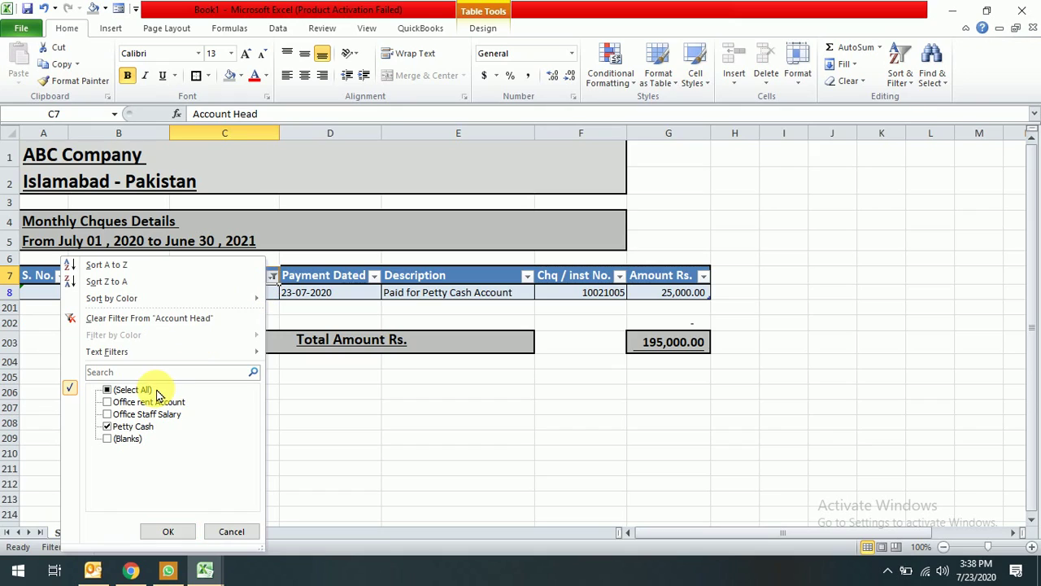
{"action": "left_click", "coordinate": [130, 390]}
{"action": "left_click", "coordinate": [167, 531]}
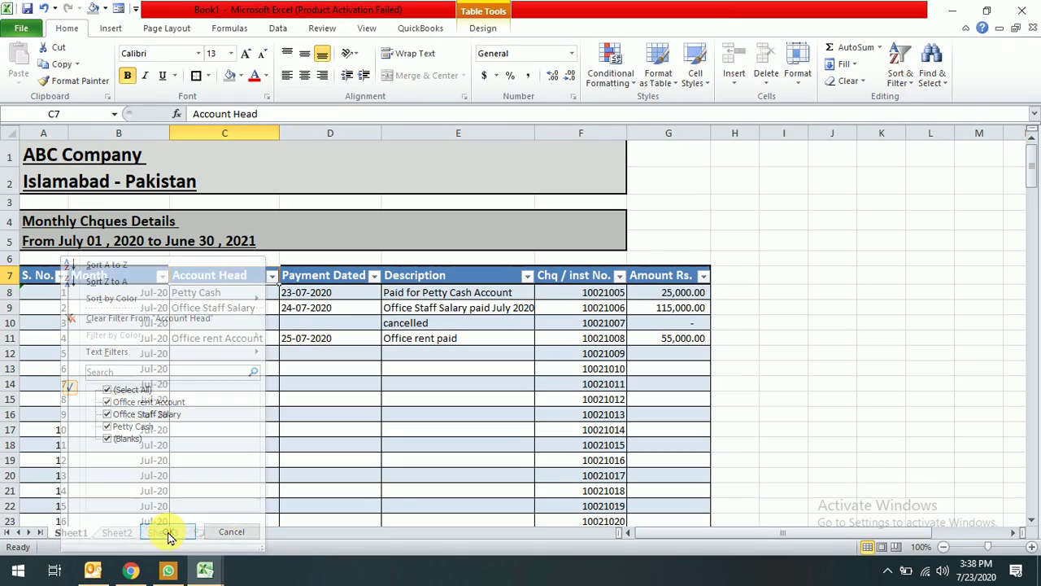
Enter Petty Cash as the account head and 26-07-2020 as the payment date in row 12
{"action": "key", "text": "Down"}
{"action": "key", "text": "Down"}
{"action": "key", "text": "Down"}
{"action": "key", "text": "Left"}
{"action": "key", "text": "Down"}
{"action": "key", "text": "Down"}
{"action": "key", "text": "Right"}
{"action": "type", "text": "P"}
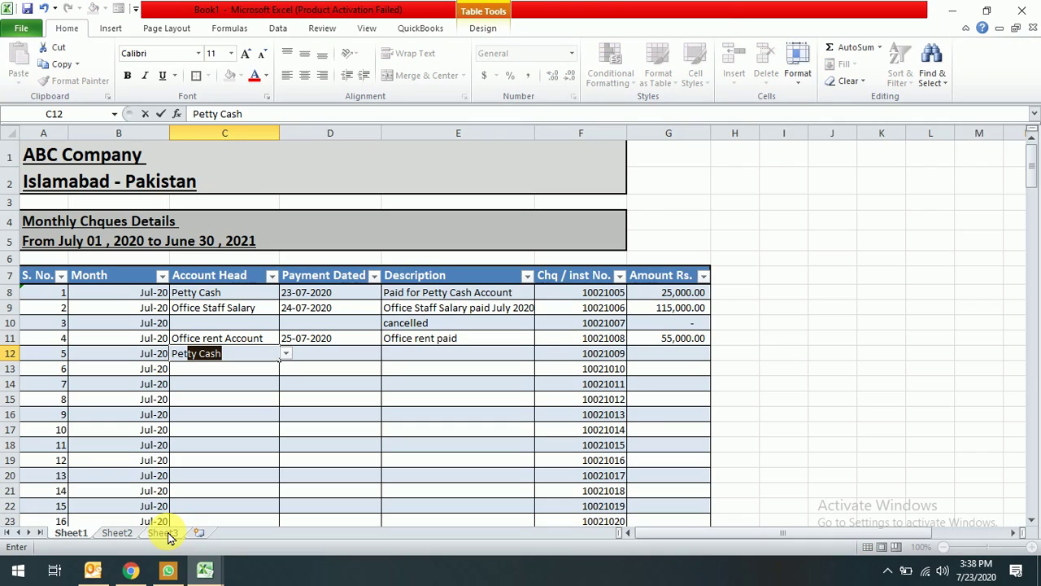
{"action": "key", "text": "Return"}
{"action": "key", "text": "Up"}
{"action": "key", "text": "Right"}
{"action": "type", "text": "26-"}
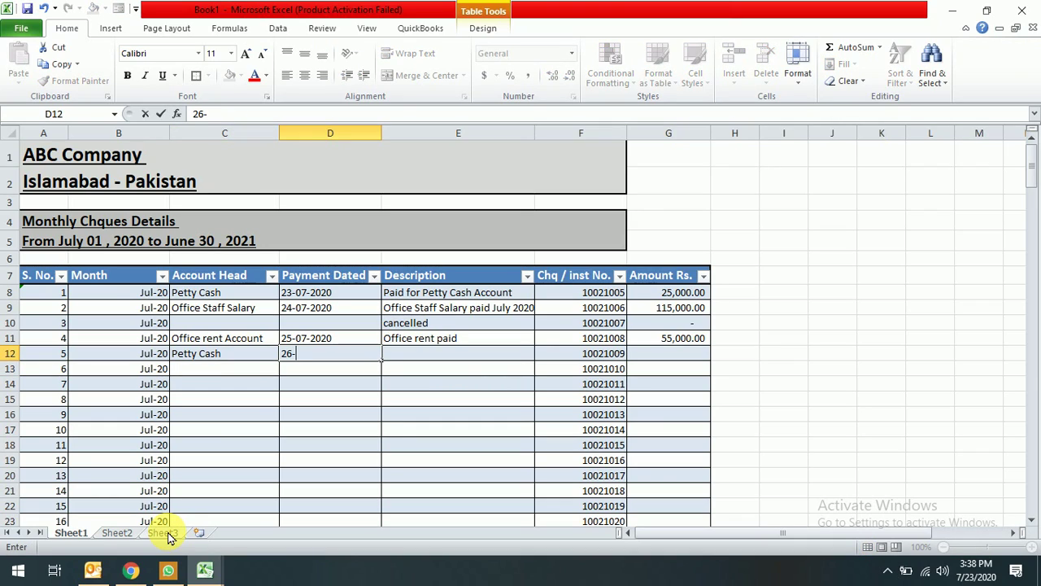
{"action": "key", "text": "Tab"}
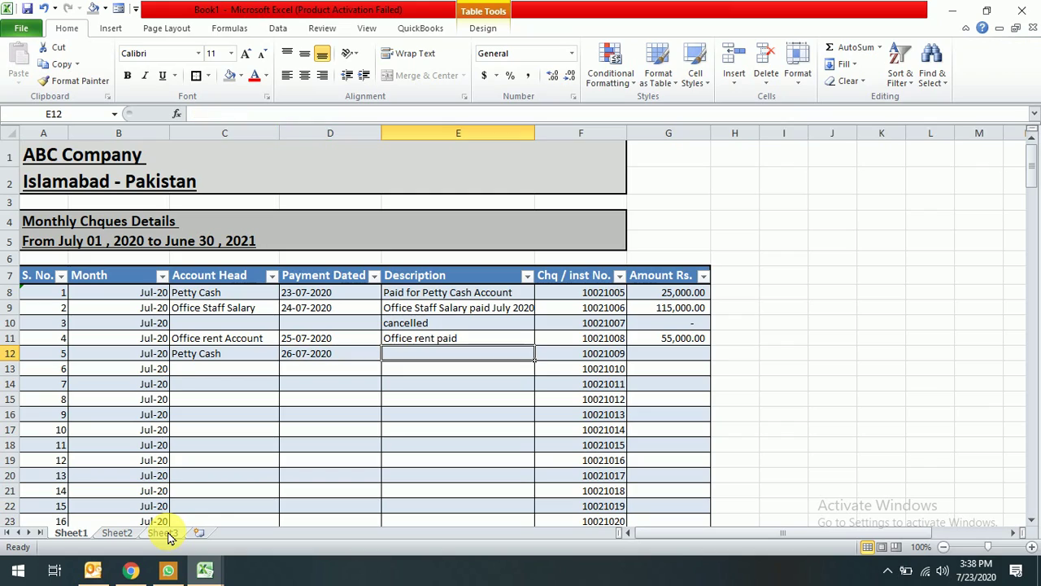
Describe the row 12 entry as "Paid for Petty Cash Account" and enter its amount as 110000
{"action": "type", "text": "Paid"}
{"action": "key", "text": "Tab"}
{"action": "key", "text": "Tab"}
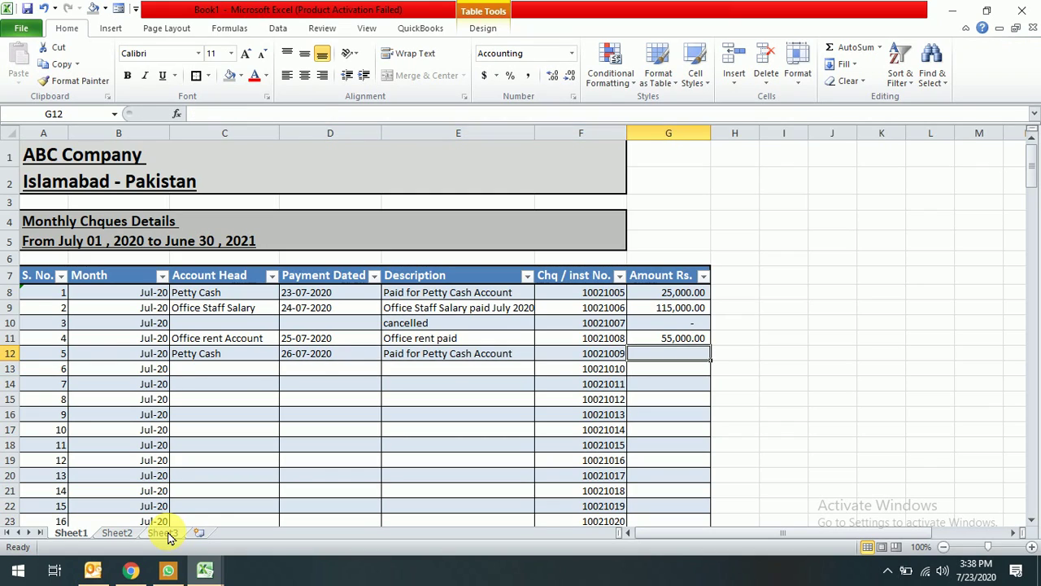
{"action": "type", "text": "11"}
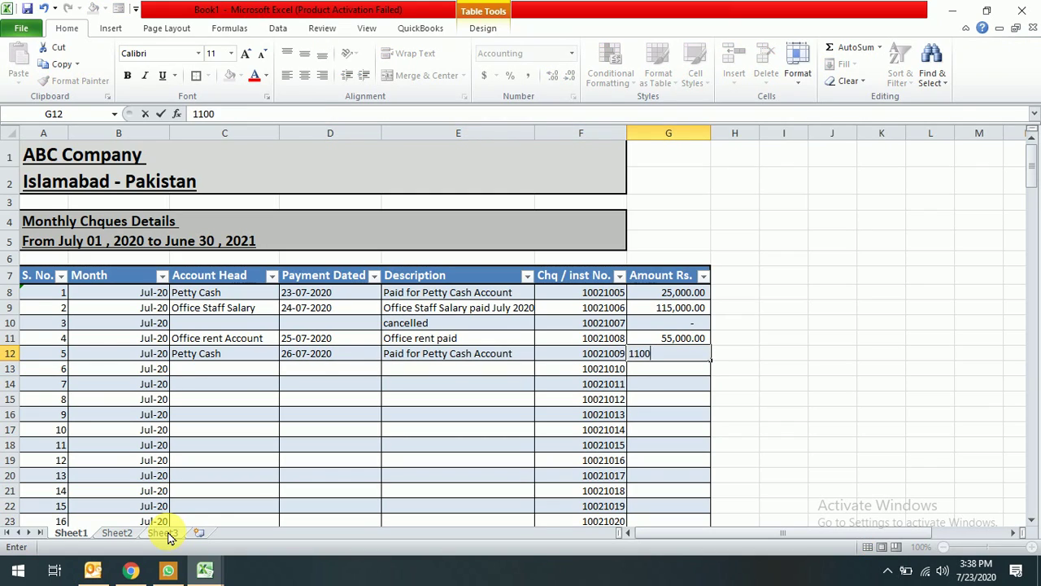
{"action": "type", "text": "0,000"}
{"action": "key", "text": "Return"}
{"action": "key", "text": "Return"}
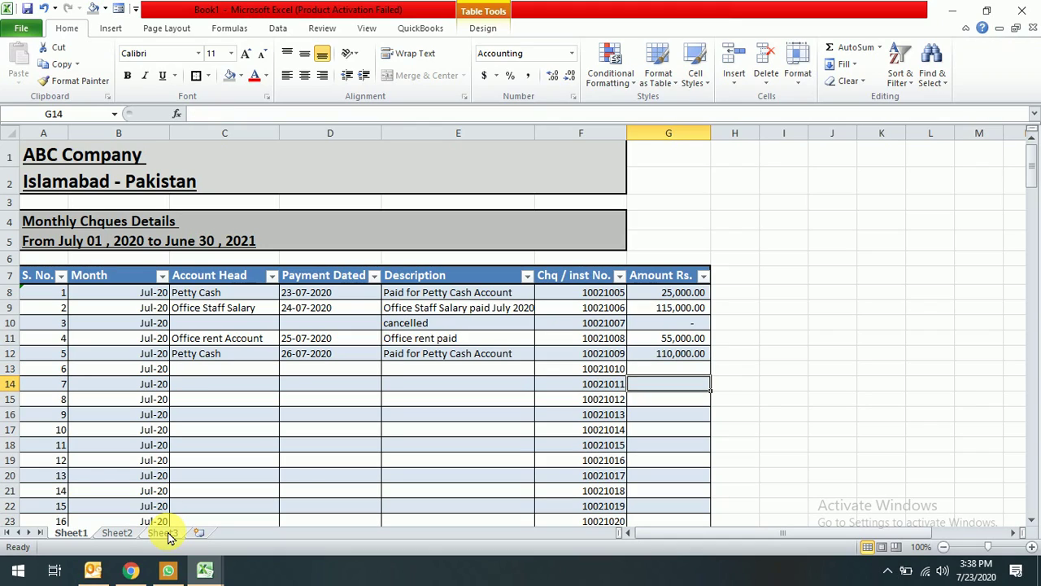
Filter the Account Head column to Petty Cash with both petty cash payments included
{"action": "left_click", "coordinate": [271, 276]}
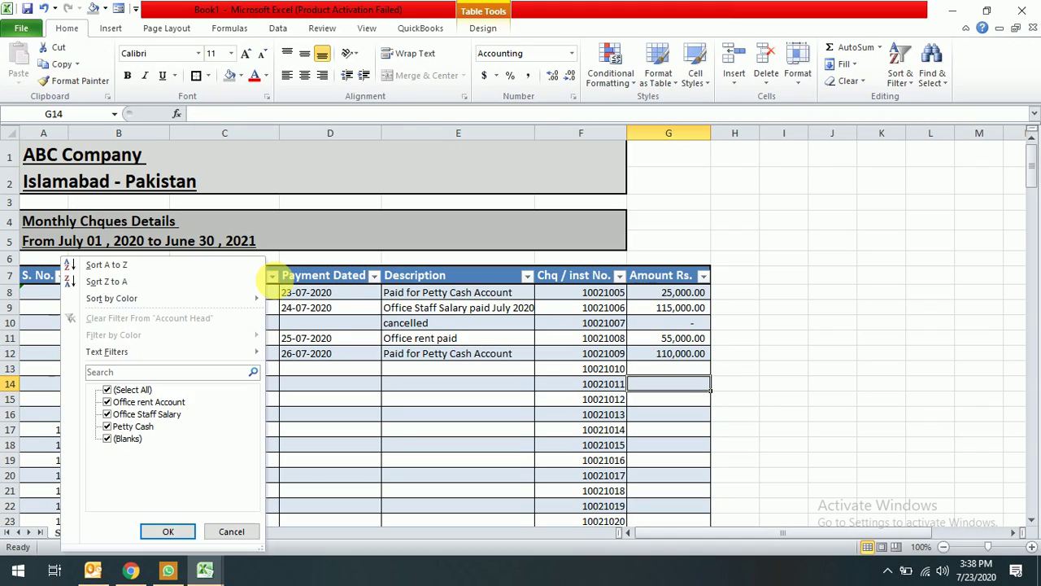
{"action": "left_click", "coordinate": [130, 390]}
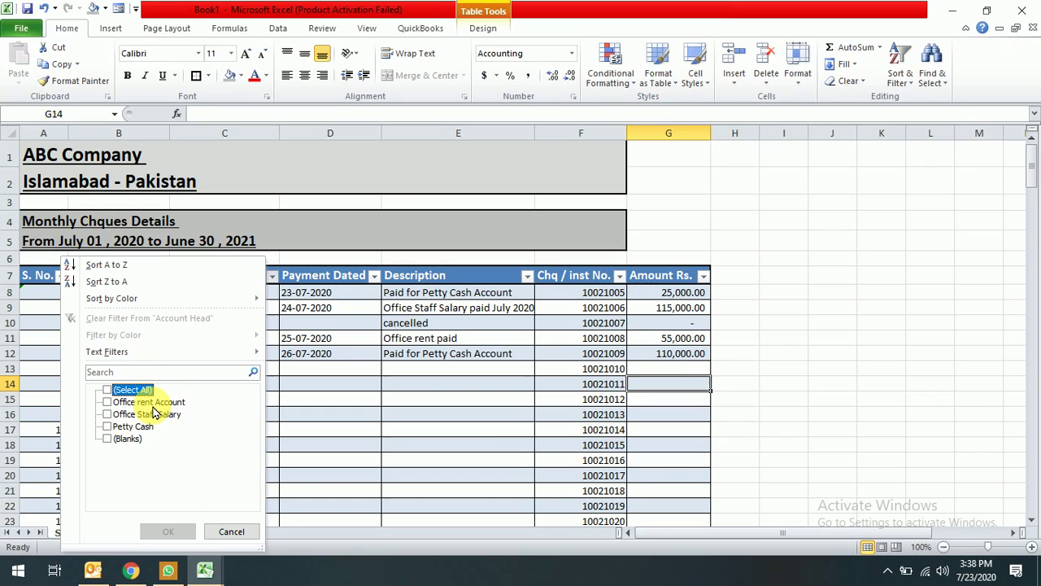
{"action": "left_click", "coordinate": [134, 426]}
{"action": "left_click", "coordinate": [165, 530]}
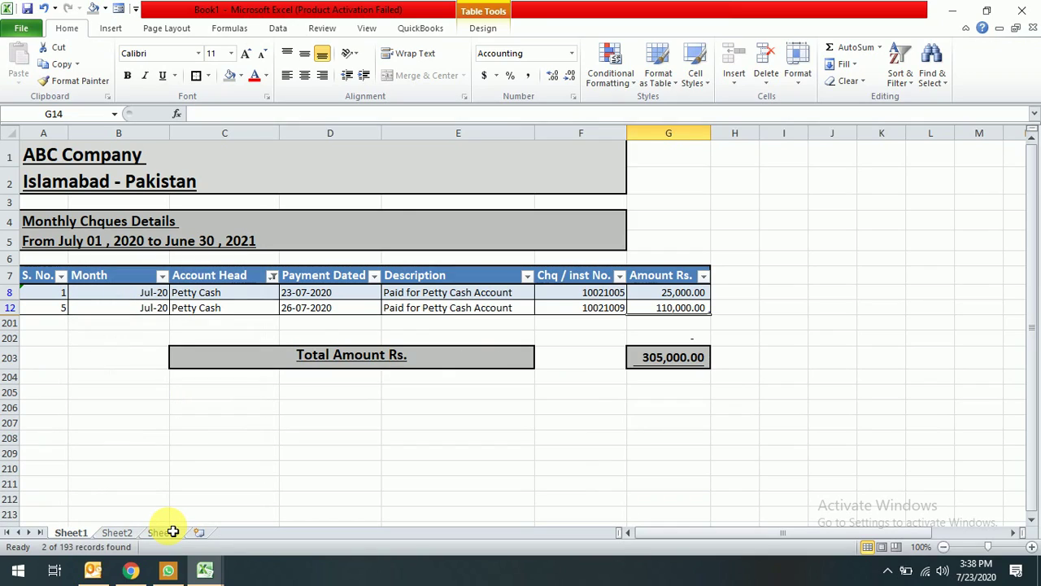
Add an AutoSum subtotal of the filtered Amount Rs. column in G201, directly below the table
{"action": "key", "text": "Right"}
{"action": "key", "text": "Right"}
{"action": "key", "text": "Down"}
{"action": "key", "text": "Left"}
{"action": "key", "text": "Left"}
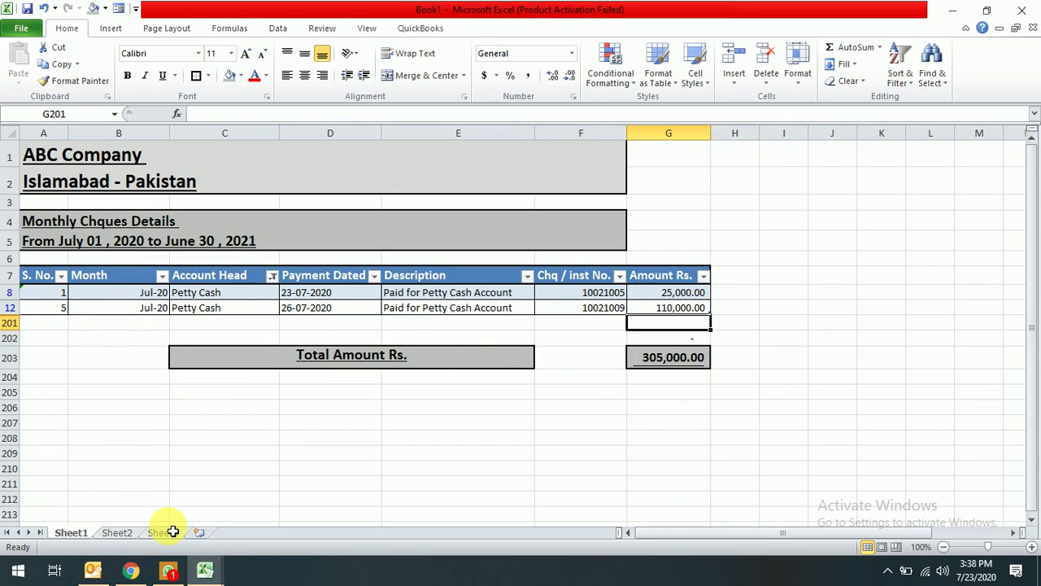
{"action": "key", "text": "alt+equal"}
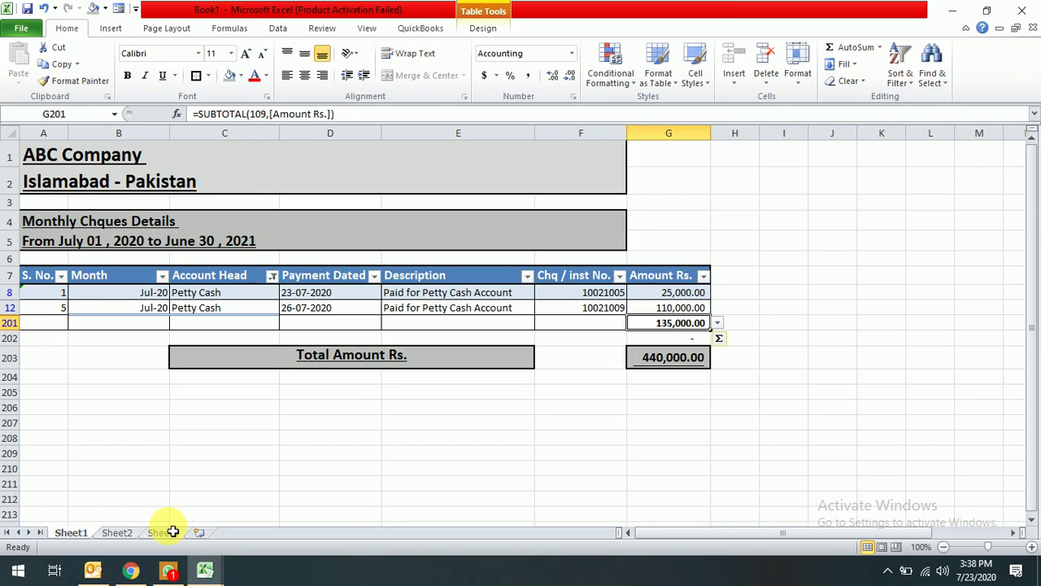
Show every account head in the table again by selecting all values in the Account Head filter
{"action": "left_click", "coordinate": [272, 277]}
{"action": "left_click", "coordinate": [130, 391]}
{"action": "left_click", "coordinate": [166, 531]}
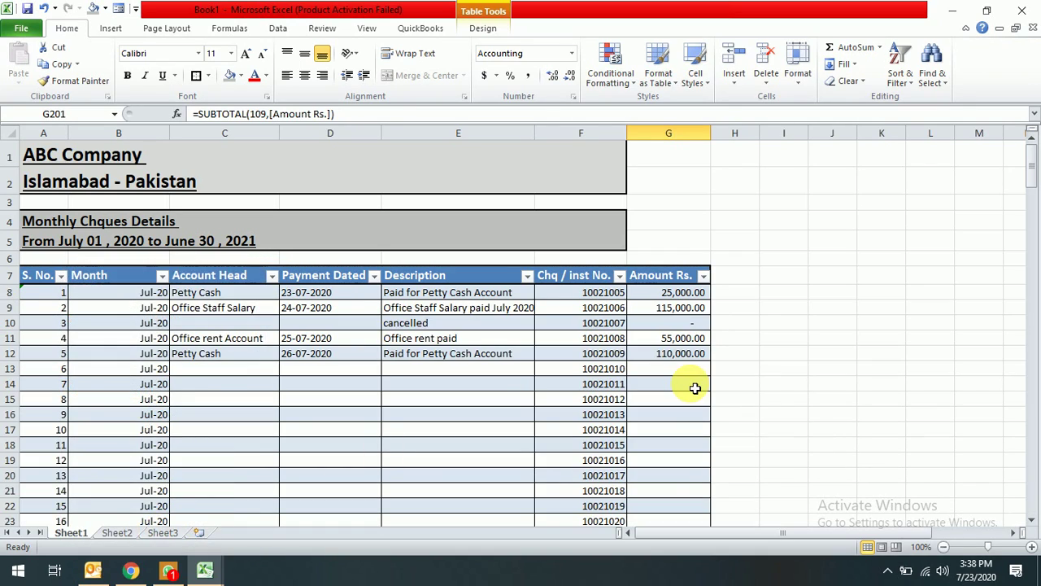
Examine the Amount Rs. subtotal and the Total Amount Rs. row at the end of the unfiltered table, and return to the top of the sheet
{"action": "key", "text": "Page_Down"}
{"action": "key", "text": "Page_Down"}
{"action": "key", "text": "Page_Down"}
{"action": "key", "text": "Page_Down"}
{"action": "key", "text": "Page_Down"}
{"action": "key", "text": "Page_Down"}
{"action": "key", "text": "Page_Down"}
{"action": "key", "text": "Page_Down"}
{"action": "key", "text": "Page_Down"}
{"action": "key", "text": "Page_Down"}
{"action": "key", "text": "Page_Down"}
{"action": "key", "text": "Page_Down"}
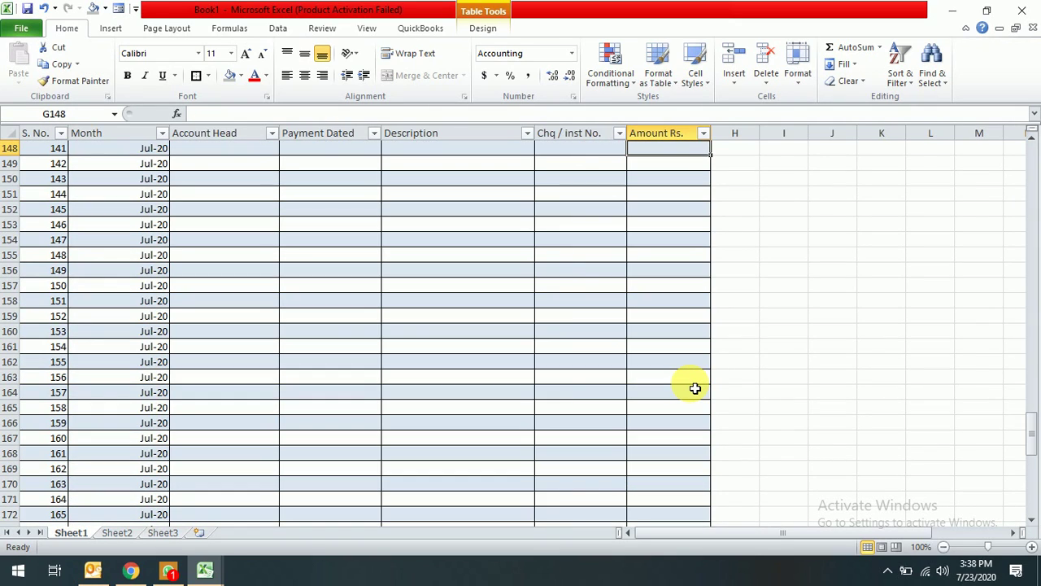
{"action": "key", "text": "Up"}
{"action": "key", "text": "Up"}
{"action": "key", "text": "Up"}
{"action": "key", "text": "Up"}
{"action": "key", "text": "Up"}
{"action": "key", "text": "Up"}
{"action": "key", "text": "Up"}
{"action": "key", "text": "Up"}
{"action": "key", "text": "Up"}
{"action": "key", "text": "Up"}
{"action": "key", "text": "Up"}
{"action": "key", "text": "Up"}
{"action": "key", "text": "Up"}
{"action": "key", "text": "Up"}
{"action": "key", "text": "Up"}
{"action": "key", "text": "Up"}
{"action": "key", "text": "Up"}
{"action": "key", "text": "Up"}
{"action": "key", "text": "Up"}
{"action": "key", "text": "Up"}
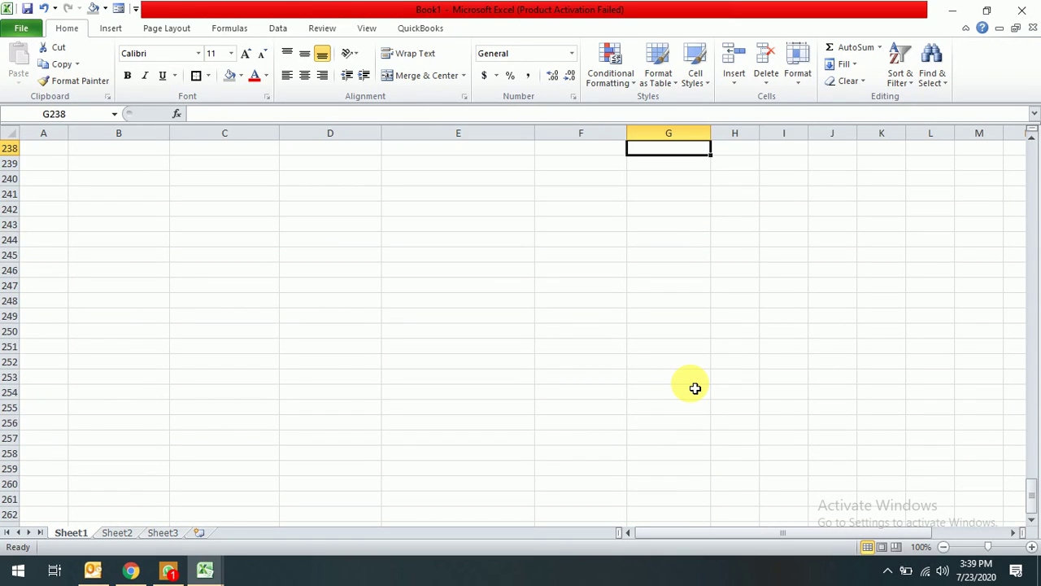
{"action": "key", "text": "Up"}
{"action": "key", "text": "Up"}
{"action": "key", "text": "Up"}
{"action": "key", "text": "Up"}
{"action": "key", "text": "Up"}
{"action": "key", "text": "Up"}
{"action": "key", "text": "Up"}
{"action": "key", "text": "Up"}
{"action": "key", "text": "Up"}
{"action": "key", "text": "Up"}
{"action": "key", "text": "Up"}
{"action": "key", "text": "Up"}
{"action": "key", "text": "Up"}
{"action": "key", "text": "Up"}
{"action": "key", "text": "Up"}
{"action": "key", "text": "Up"}
{"action": "key", "text": "Up"}
{"action": "key", "text": "Up"}
{"action": "key", "text": "Up"}
{"action": "key", "text": "Up"}
{"action": "key", "text": "Down"}
{"action": "key", "text": "Up"}
{"action": "key", "text": "Up"}
{"action": "key", "text": "Up"}
{"action": "key", "text": "Up"}
{"action": "key", "text": "Up"}
{"action": "key", "text": "Up"}
{"action": "key", "text": "Up"}
{"action": "key", "text": "Down"}
{"action": "key", "text": "Up"}
{"action": "key", "text": "Up"}
{"action": "key", "text": "Down"}
{"action": "key", "text": "Down"}
{"action": "key", "text": "Down"}
{"action": "key", "text": "Down"}
{"action": "key", "text": "Down"}
{"action": "key", "text": "Down"}
{"action": "key", "text": "Down"}
{"action": "key", "text": "Down"}
{"action": "key", "text": "Down"}
{"action": "key", "text": "Down"}
{"action": "key", "text": "Down"}
{"action": "key", "text": "Down"}
{"action": "key", "text": "Down"}
{"action": "key", "text": "Down"}
{"action": "key", "text": "Down"}
{"action": "key", "text": "Down"}
{"action": "key", "text": "Down"}
{"action": "key", "text": "Down"}
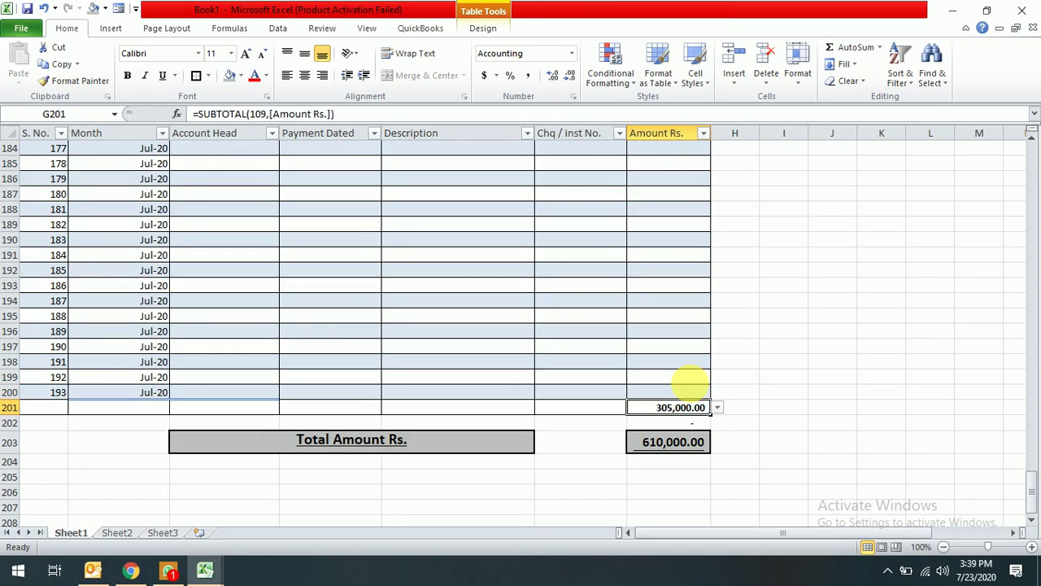
{"action": "key", "text": "Up"}
{"action": "key", "text": "Up"}
{"action": "key", "text": "Up"}
{"action": "key", "text": "Up"}
{"action": "key", "text": "Up"}
{"action": "key", "text": "Up"}
{"action": "key", "text": "Up"}
{"action": "key", "text": "Up"}
{"action": "key", "text": "Up"}
{"action": "key", "text": "Up"}
{"action": "key", "text": "Up"}
{"action": "key", "text": "Up"}
{"action": "key", "text": "Up"}
{"action": "key", "text": "Up"}
{"action": "key", "text": "Up"}
{"action": "key", "text": "Up"}
{"action": "key", "text": "Up"}
{"action": "key", "text": "Up"}
{"action": "key", "text": "Up"}
{"action": "key", "text": "Up"}
{"action": "key", "text": "Up"}
{"action": "key", "text": "Up"}
{"action": "key", "text": "Up"}
{"action": "key", "text": "Up"}
{"action": "key", "text": "Up"}
{"action": "key", "text": "Up"}
{"action": "key", "text": "Up"}
{"action": "key", "text": "Up"}
{"action": "key", "text": "Up"}
{"action": "key", "text": "Up"}
{"action": "key", "text": "Up"}
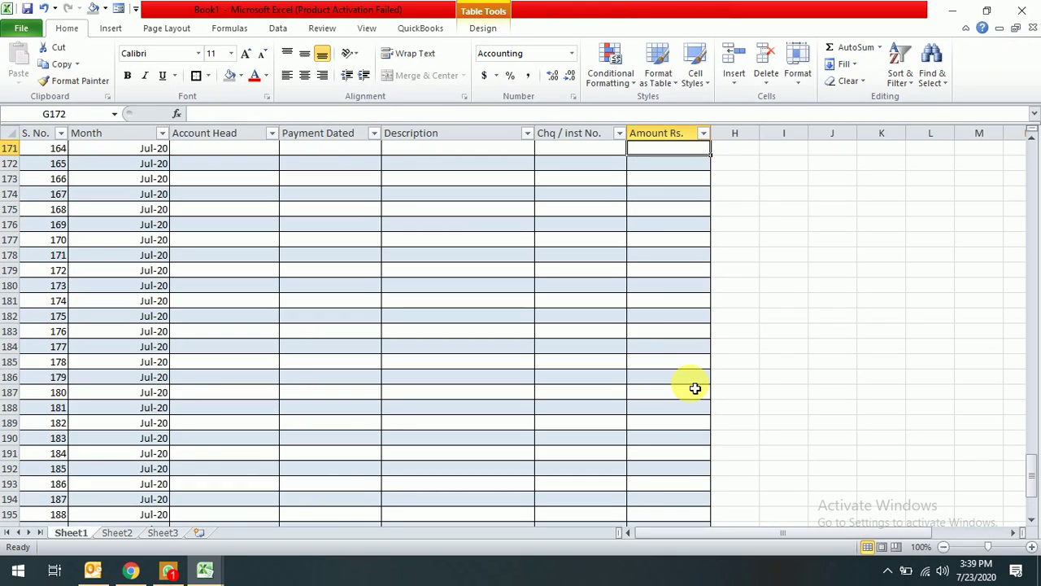
{"action": "key", "text": "Up"}
{"action": "key", "text": "Up"}
{"action": "key", "text": "Up"}
{"action": "key", "text": "Up"}
{"action": "key", "text": "Up"}
{"action": "key", "text": "Up"}
{"action": "key", "text": "Up"}
{"action": "key", "text": "Up"}
{"action": "key", "text": "Up"}
{"action": "key", "text": "Up"}
{"action": "key", "text": "Up"}
{"action": "key", "text": "Up"}
{"action": "key", "text": "Up"}
{"action": "key", "text": "Up"}
{"action": "key", "text": "Up"}
{"action": "key", "text": "Up"}
{"action": "key", "text": "Up"}
{"action": "key", "text": "Up"}
{"action": "key", "text": "Up"}
{"action": "key", "text": "Up"}
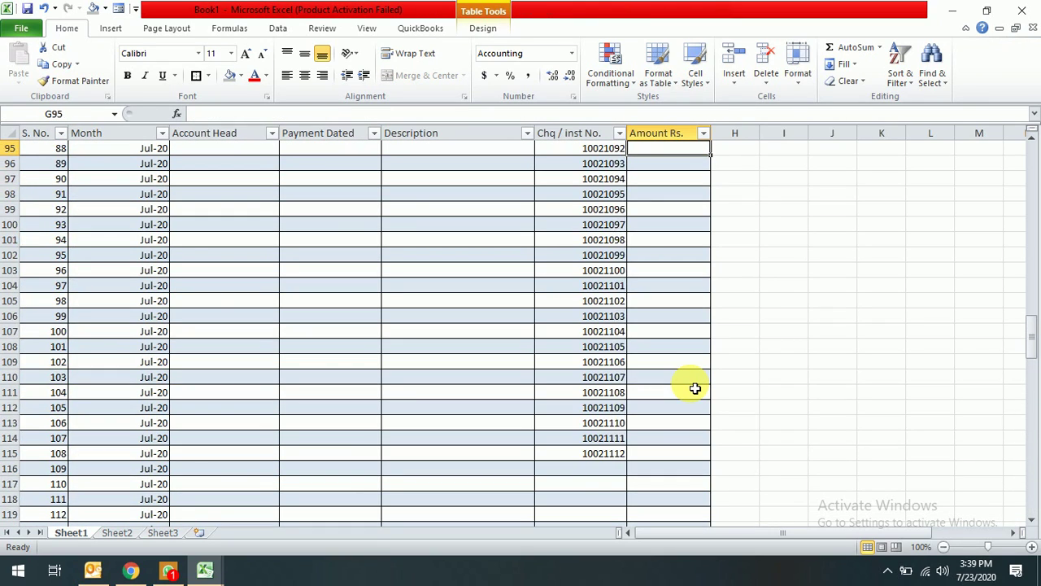
{"action": "key", "text": "Up"}
{"action": "key", "text": "Up"}
{"action": "key", "text": "Up"}
{"action": "key", "text": "Up"}
{"action": "key", "text": "Up"}
{"action": "key", "text": "Up"}
{"action": "key", "text": "Up"}
{"action": "key", "text": "Up"}
{"action": "key", "text": "Up"}
{"action": "key", "text": "Up"}
{"action": "key", "text": "Up"}
{"action": "key", "text": "Up"}
{"action": "key", "text": "Up"}
{"action": "key", "text": "Up"}
{"action": "key", "text": "Up"}
{"action": "key", "text": "Up"}
{"action": "key", "text": "Up"}
{"action": "key", "text": "Up"}
{"action": "key", "text": "Up"}
{"action": "key", "text": "Up"}
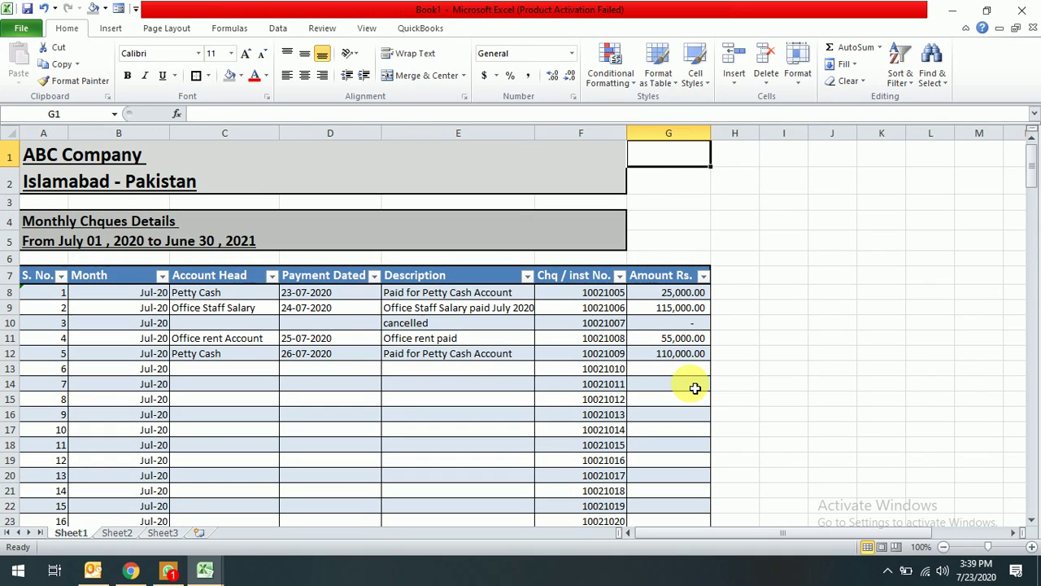
Filter the Account Head column to show only the Petty Cash entries
{"action": "left_click", "coordinate": [272, 275]}
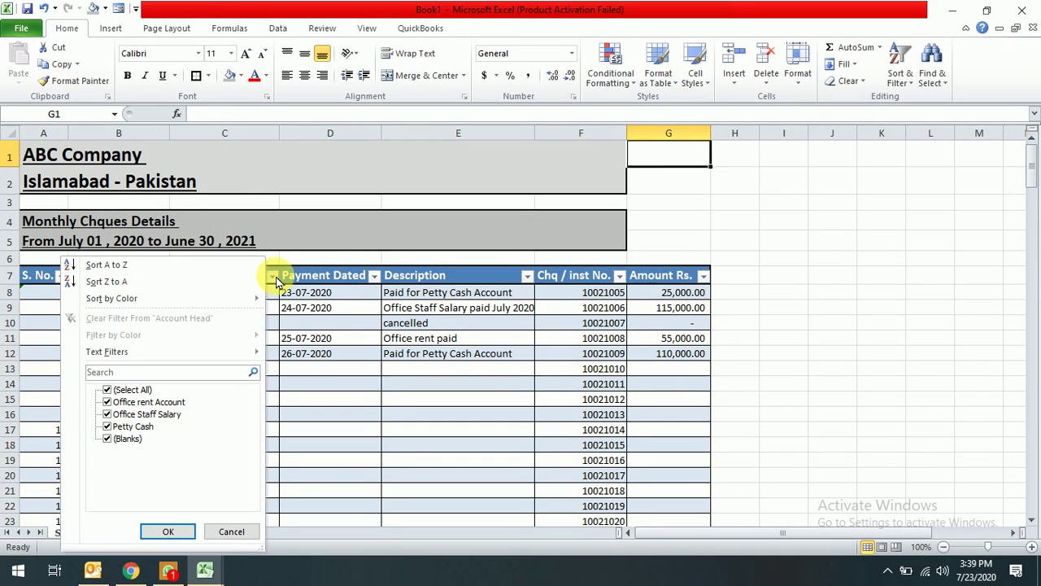
{"action": "left_click", "coordinate": [141, 392]}
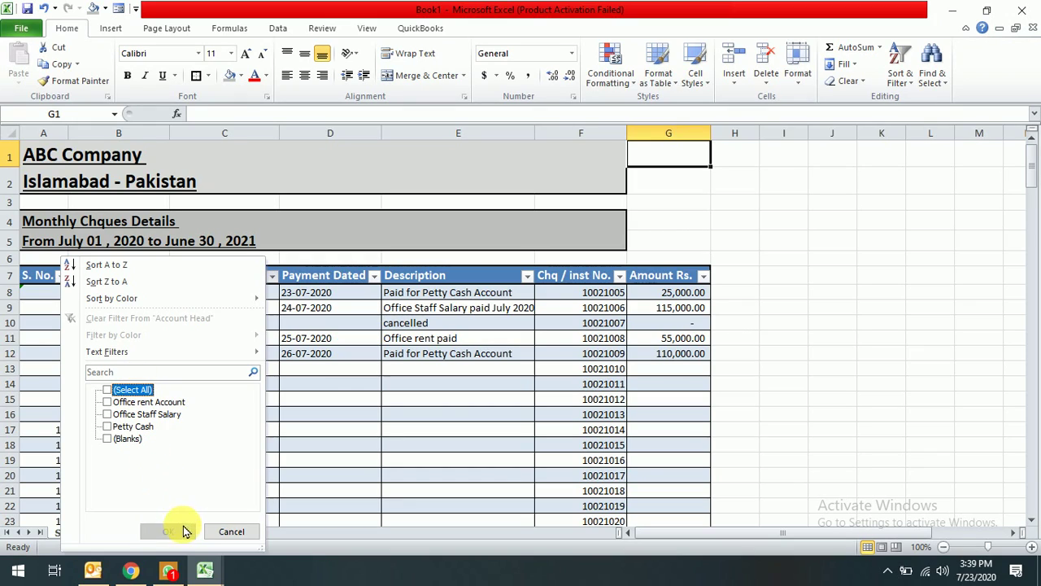
{"action": "left_click", "coordinate": [129, 392]}
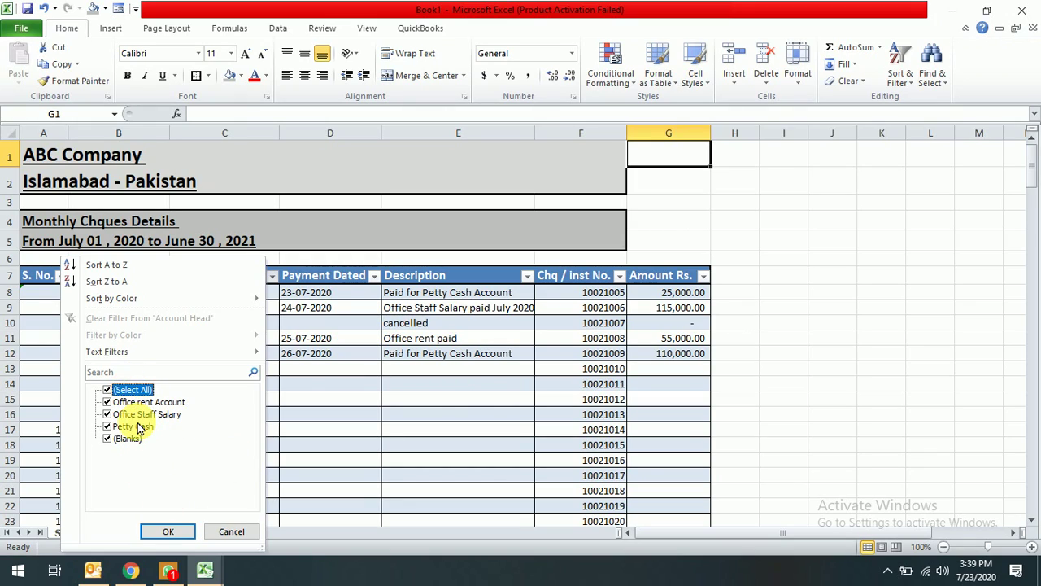
{"action": "left_click", "coordinate": [130, 427]}
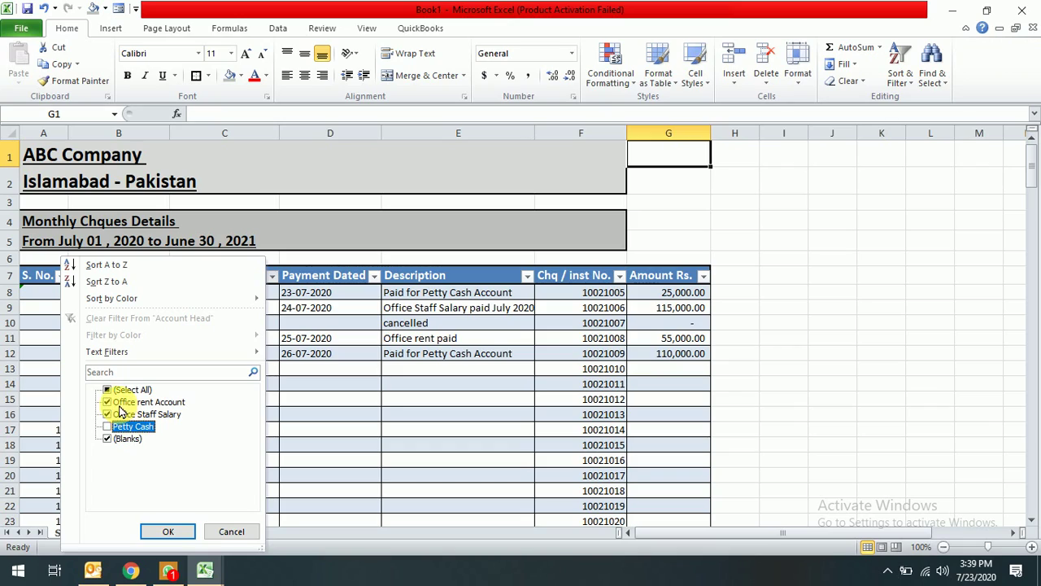
{"action": "left_click", "coordinate": [115, 394]}
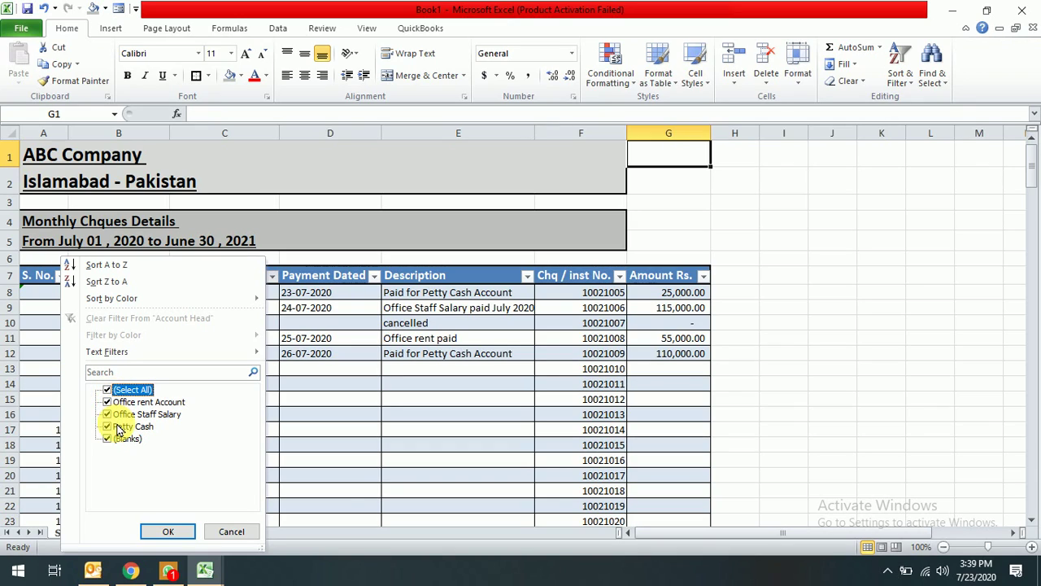
{"action": "left_click", "coordinate": [109, 393]}
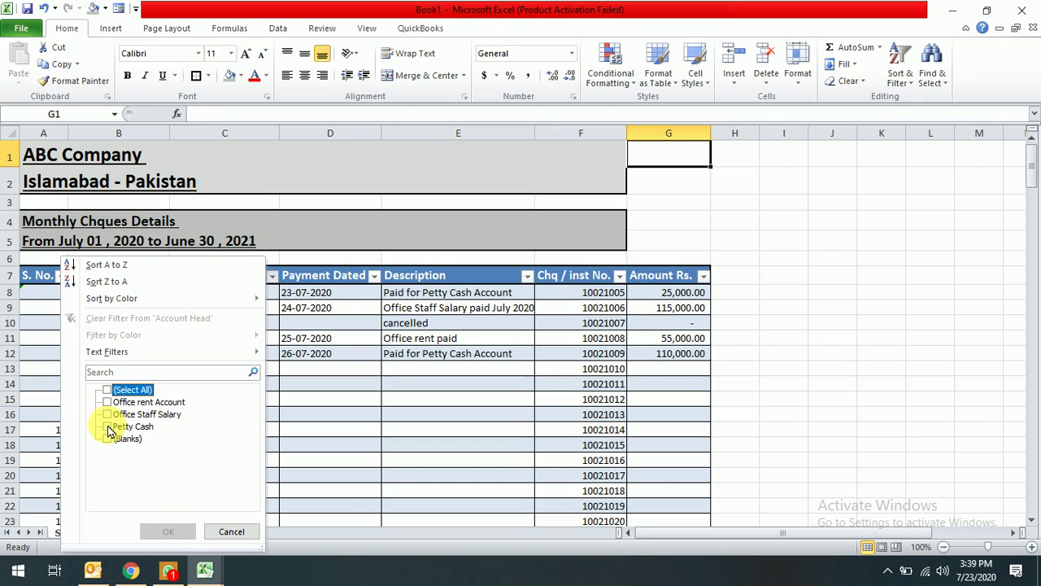
{"action": "left_click", "coordinate": [109, 425]}
{"action": "left_click", "coordinate": [172, 532]}
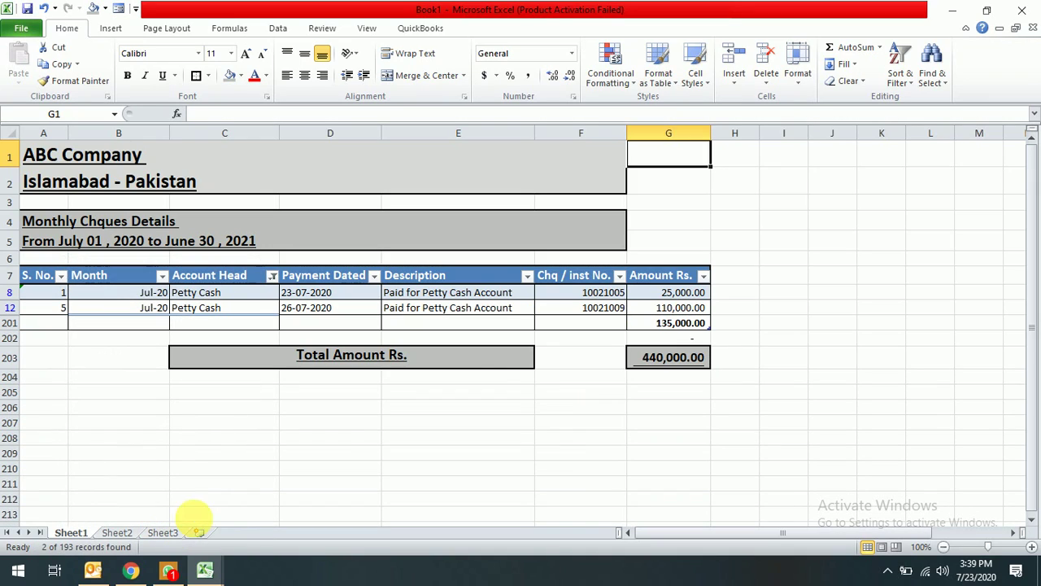
Replace the Amount Rs. subtotal formula in G201 with 0
{"action": "left_click", "coordinate": [679, 323]}
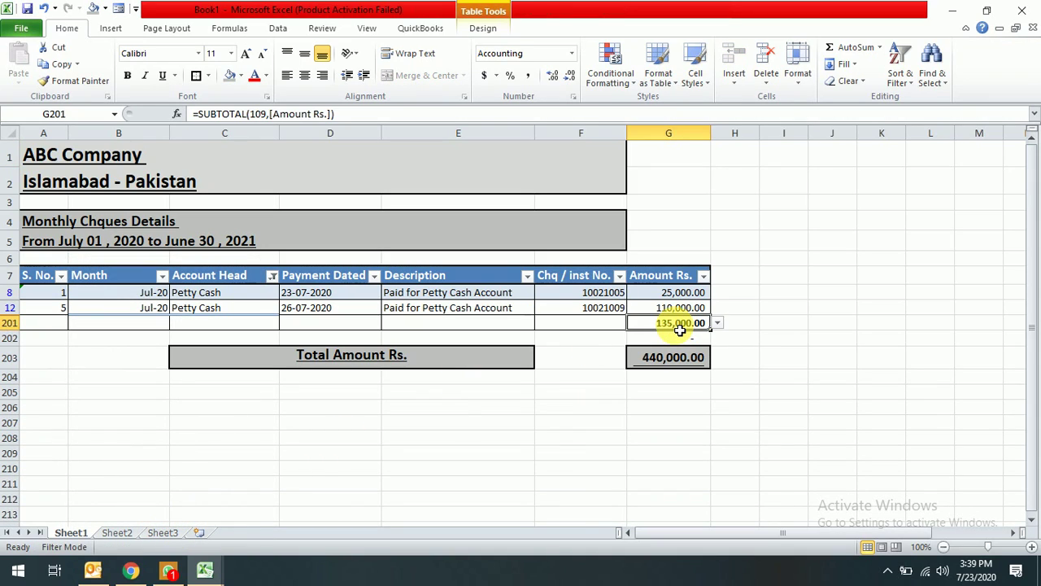
{"action": "type", "text": "0"}
{"action": "key", "text": "Return"}
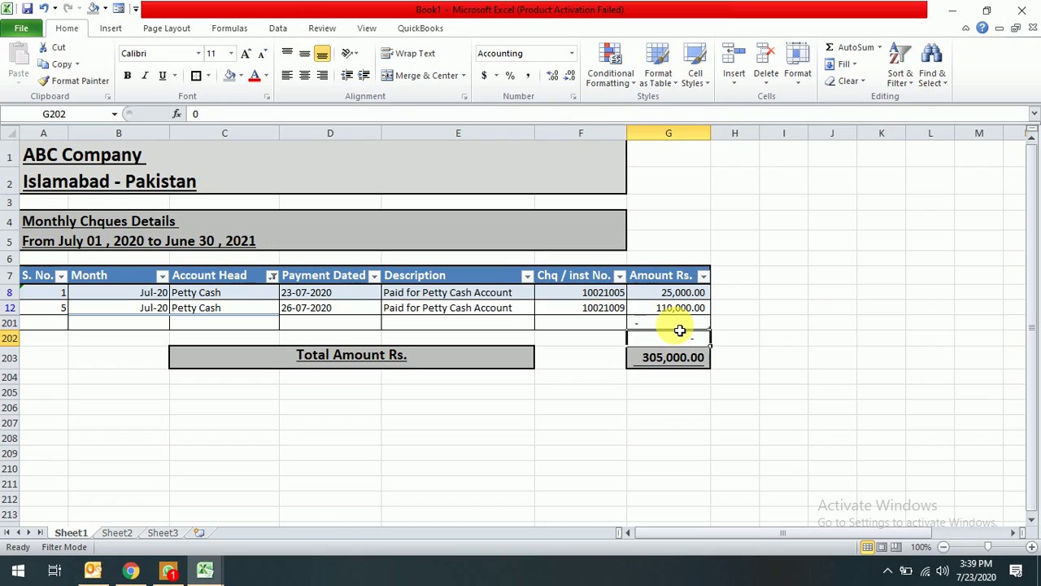
{"action": "key", "text": "Up"}
{"action": "key", "text": "Up"}
{"action": "key", "text": "Up"}
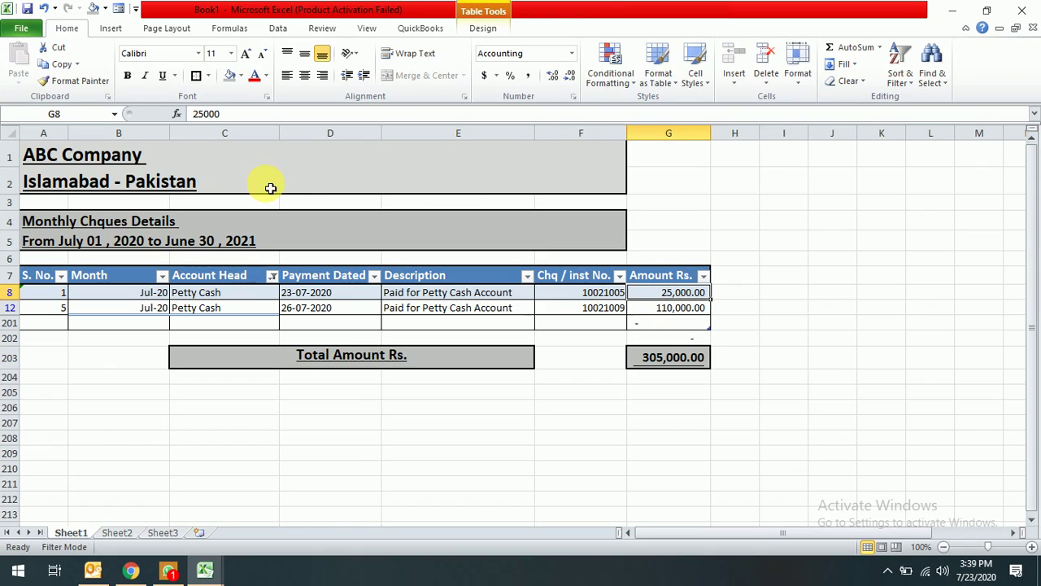
Select all values in the Account Head filter so that the table lists every entry again
{"action": "left_click", "coordinate": [271, 281]}
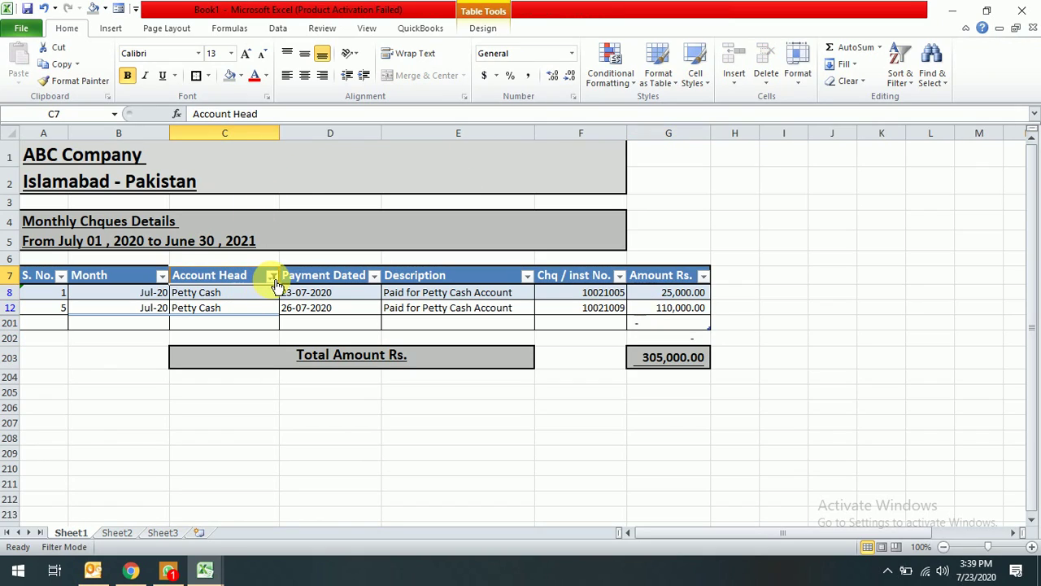
{"action": "left_click", "coordinate": [273, 277]}
{"action": "left_click", "coordinate": [122, 390]}
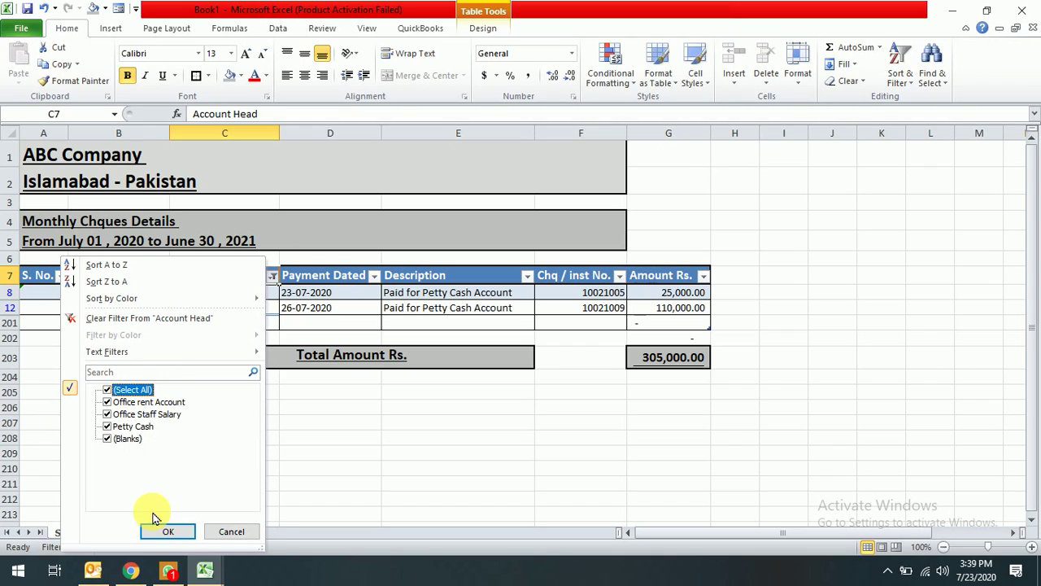
{"action": "left_click", "coordinate": [168, 533]}
Examine the full unfiltered table down to the Total Amount Rs. row, and return to the first entries
{"action": "key", "text": "Down"}
{"action": "key", "text": "Down"}
{"action": "key", "text": "Down"}
{"action": "key", "text": "Down"}
{"action": "key", "text": "Down"}
{"action": "key", "text": "Down"}
{"action": "key", "text": "Down"}
{"action": "key", "text": "Down"}
{"action": "key", "text": "Down"}
{"action": "key", "text": "Down"}
{"action": "key", "text": "Down"}
{"action": "key", "text": "Down"}
{"action": "key", "text": "Down"}
{"action": "key", "text": "Down"}
{"action": "key", "text": "Down"}
{"action": "key", "text": "Down"}
{"action": "key", "text": "Down"}
{"action": "key", "text": "Down"}
{"action": "key", "text": "Down"}
{"action": "key", "text": "Down"}
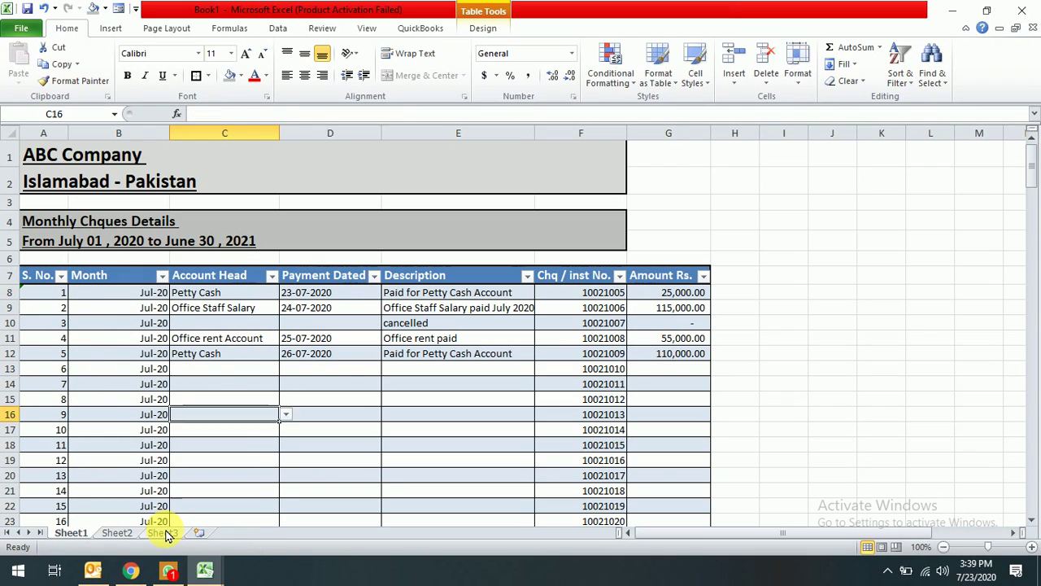
{"action": "key", "text": "Down"}
{"action": "key", "text": "Down"}
{"action": "key", "text": "Down"}
{"action": "key", "text": "Down"}
{"action": "key", "text": "Down"}
{"action": "key", "text": "Down"}
{"action": "key", "text": "Down"}
{"action": "key", "text": "Down"}
{"action": "key", "text": "Down"}
{"action": "key", "text": "Down"}
{"action": "key", "text": "Down"}
{"action": "key", "text": "Down"}
{"action": "key", "text": "Down"}
{"action": "key", "text": "Down"}
{"action": "key", "text": "Down"}
{"action": "key", "text": "Down"}
{"action": "key", "text": "Down"}
{"action": "key", "text": "Down"}
{"action": "key", "text": "Down"}
{"action": "key", "text": "Down"}
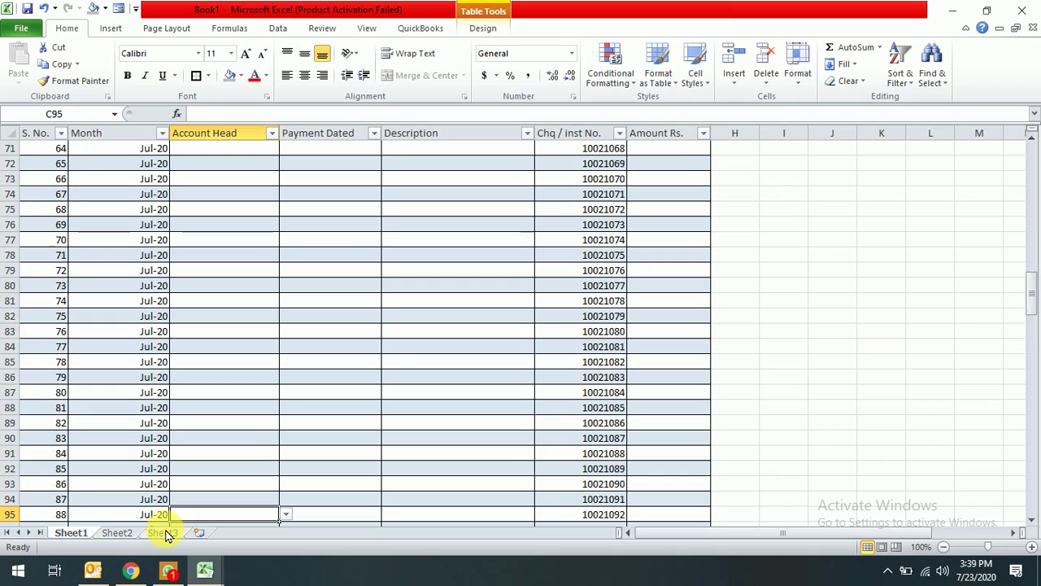
{"action": "key", "text": "Down"}
{"action": "key", "text": "Down"}
{"action": "key", "text": "Down"}
{"action": "key", "text": "Down"}
{"action": "key", "text": "Down"}
{"action": "key", "text": "Down"}
{"action": "key", "text": "Down"}
{"action": "key", "text": "Down"}
{"action": "key", "text": "Down"}
{"action": "key", "text": "Down"}
{"action": "key", "text": "Down"}
{"action": "key", "text": "Down"}
{"action": "key", "text": "Down"}
{"action": "key", "text": "Down"}
{"action": "key", "text": "Down"}
{"action": "key", "text": "Down"}
{"action": "key", "text": "Down"}
{"action": "key", "text": "Down"}
{"action": "key", "text": "Down"}
{"action": "key", "text": "Down"}
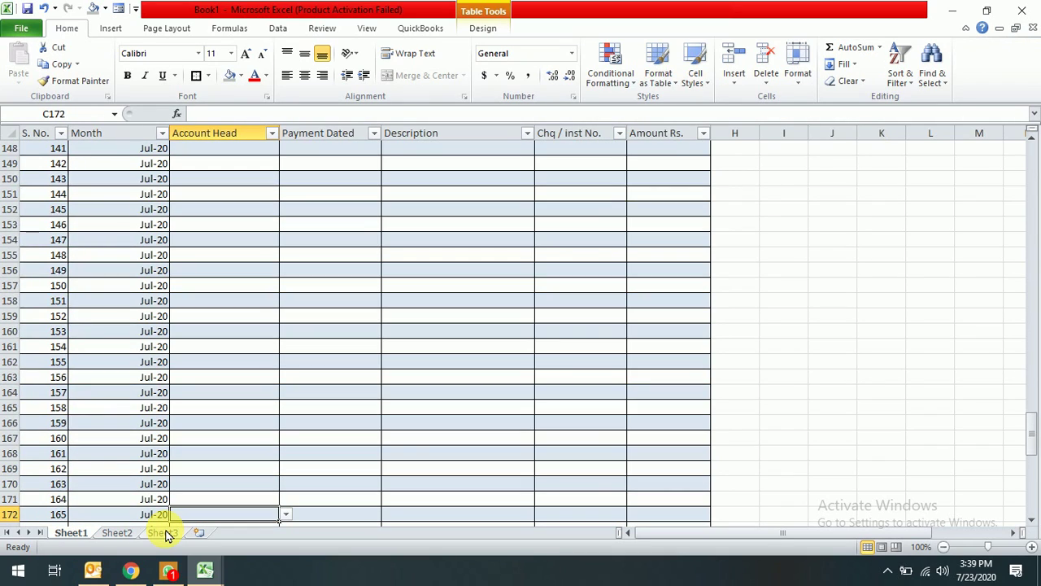
{"action": "key", "text": "Down"}
{"action": "key", "text": "Down"}
{"action": "key", "text": "Down"}
{"action": "key", "text": "Down"}
{"action": "key", "text": "Down"}
{"action": "key", "text": "Down"}
{"action": "key", "text": "Down"}
{"action": "key", "text": "Down"}
{"action": "key", "text": "Down"}
{"action": "key", "text": "Down"}
{"action": "key", "text": "Down"}
{"action": "key", "text": "Down"}
{"action": "key", "text": "Down"}
{"action": "key", "text": "Down"}
{"action": "key", "text": "Down"}
{"action": "key", "text": "Down"}
{"action": "key", "text": "Down"}
{"action": "key", "text": "Down"}
{"action": "key", "text": "Down"}
{"action": "key", "text": "Down"}
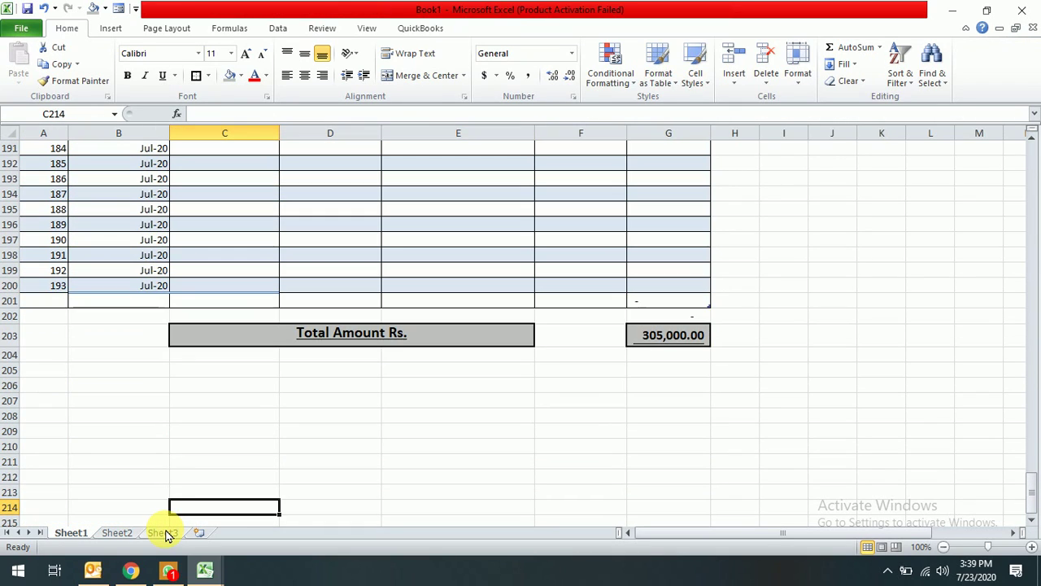
{"action": "key", "text": "Up"}
{"action": "key", "text": "Up"}
{"action": "key", "text": "Up"}
{"action": "key", "text": "Up"}
{"action": "key", "text": "Up"}
{"action": "key", "text": "Up"}
{"action": "key", "text": "Up"}
{"action": "key", "text": "Up"}
{"action": "key", "text": "Up"}
{"action": "key", "text": "Up"}
{"action": "key", "text": "Up"}
{"action": "key", "text": "Up"}
{"action": "key", "text": "Up"}
{"action": "key", "text": "Up"}
{"action": "key", "text": "Up"}
{"action": "key", "text": "Up"}
{"action": "key", "text": "Up"}
{"action": "key", "text": "Up"}
{"action": "key", "text": "Up"}
{"action": "key", "text": "Up"}
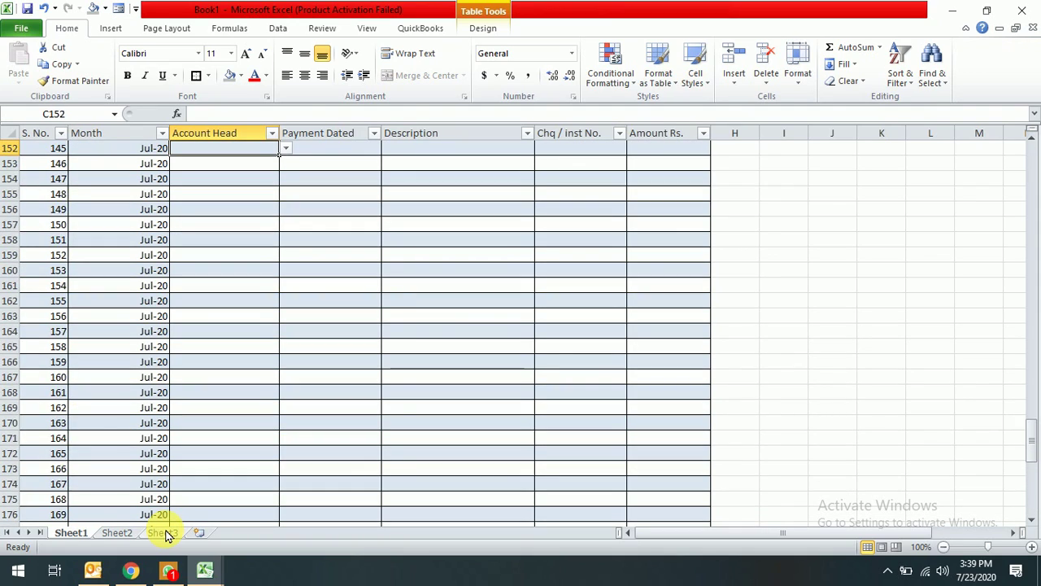
{"action": "key", "text": "Up"}
{"action": "key", "text": "Up"}
{"action": "key", "text": "Up"}
{"action": "key", "text": "Up"}
{"action": "key", "text": "Up"}
{"action": "key", "text": "Up"}
{"action": "key", "text": "Up"}
{"action": "key", "text": "Up"}
{"action": "key", "text": "Up"}
{"action": "key", "text": "Up"}
{"action": "key", "text": "Up"}
{"action": "key", "text": "Up"}
{"action": "key", "text": "Up"}
{"action": "key", "text": "Up"}
{"action": "key", "text": "Up"}
{"action": "key", "text": "Up"}
{"action": "key", "text": "Up"}
{"action": "key", "text": "Up"}
{"action": "key", "text": "Up"}
{"action": "key", "text": "Up"}
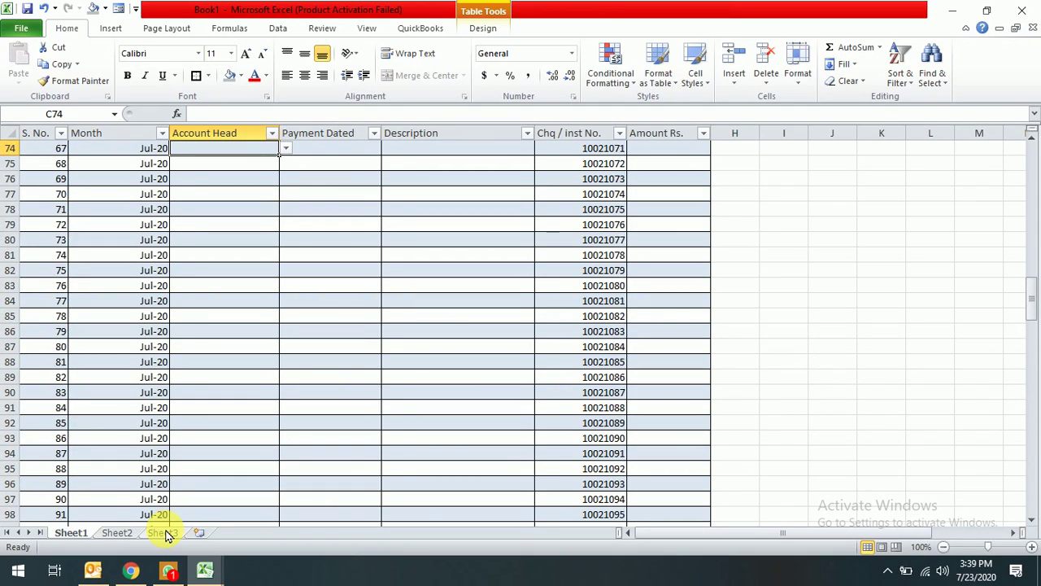
{"action": "key", "text": "Up"}
{"action": "key", "text": "Up"}
{"action": "key", "text": "Up"}
{"action": "key", "text": "Up"}
{"action": "key", "text": "Up"}
{"action": "key", "text": "Up"}
{"action": "key", "text": "Up"}
{"action": "key", "text": "Up"}
{"action": "key", "text": "Up"}
{"action": "key", "text": "Up"}
{"action": "key", "text": "Up"}
{"action": "key", "text": "Up"}
{"action": "key", "text": "Up"}
{"action": "key", "text": "Up"}
{"action": "key", "text": "Up"}
{"action": "key", "text": "Up"}
{"action": "key", "text": "Up"}
{"action": "key", "text": "Up"}
{"action": "key", "text": "Up"}
{"action": "key", "text": "Up"}
{"action": "key", "text": "Down"}
{"action": "key", "text": "Down"}
{"action": "key", "text": "Down"}
{"action": "key", "text": "Down"}
{"action": "key", "text": "Down"}
{"action": "key", "text": "Down"}
{"action": "key", "text": "Down"}
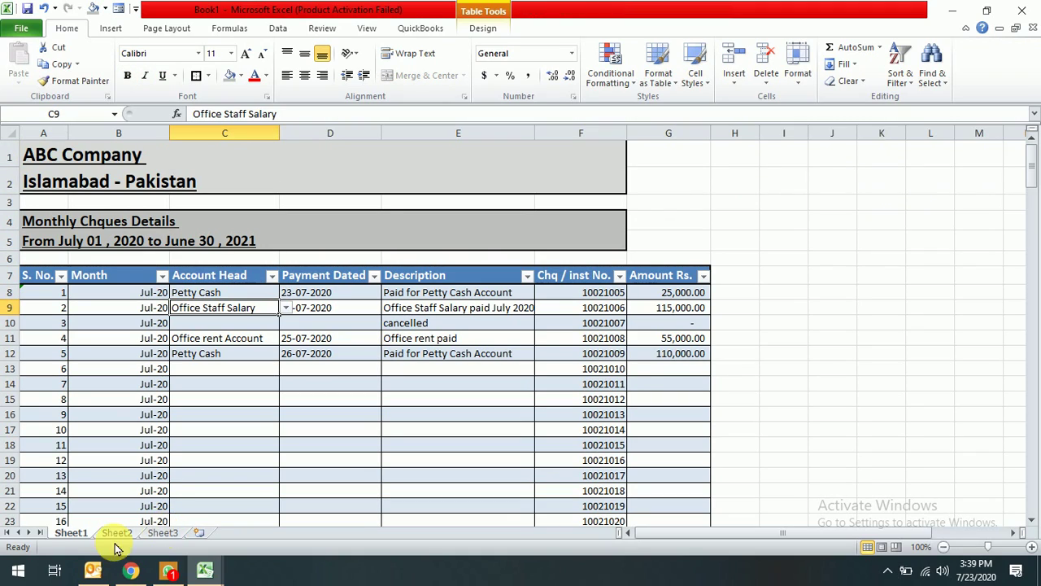
Rename the Sheet1 worksheet as "Chq Details month wise"
{"action": "double_click", "coordinate": [72, 534]}
{"action": "type", "text": "Chq Details month wise"}
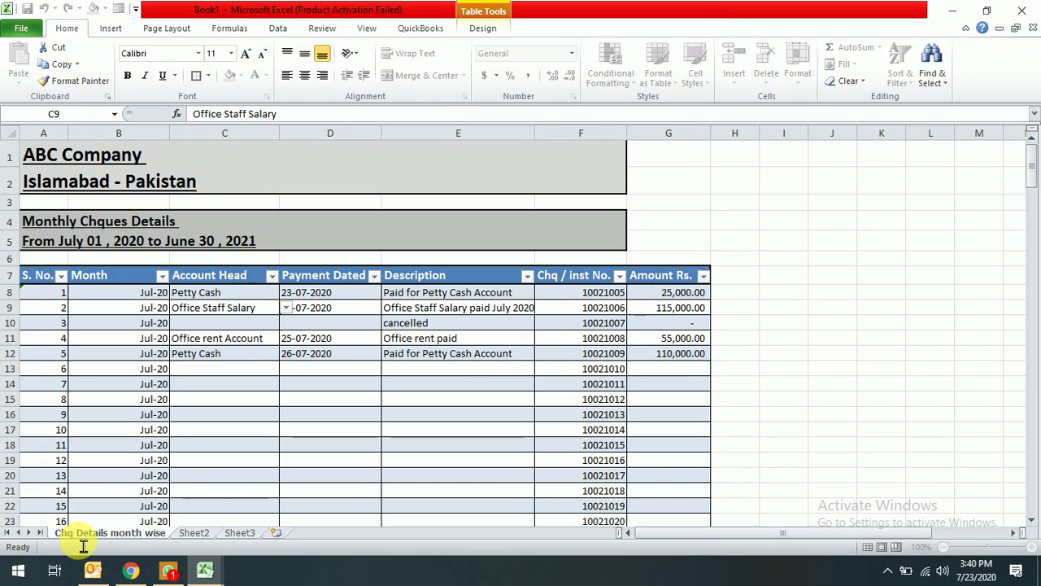
{"action": "left_click", "coordinate": [289, 446]}
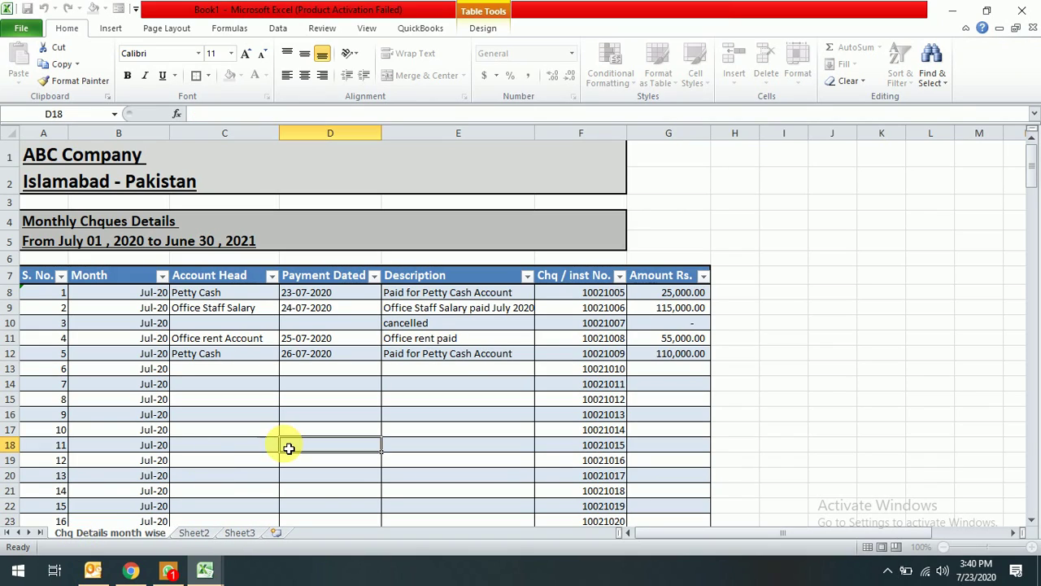
{"action": "key", "text": "Right"}
{"action": "key", "text": "Right"}
{"action": "key", "text": "Right"}
{"action": "key", "text": "Right"}
{"action": "key", "text": "Right"}
{"action": "key", "text": "Right"}
{"action": "key", "text": "Right"}
{"action": "key", "text": "Right"}
{"action": "key", "text": "Right"}
{"action": "key", "text": "Right"}
{"action": "key", "text": "Right"}
{"action": "key", "text": "Right"}
{"action": "key", "text": "Right"}
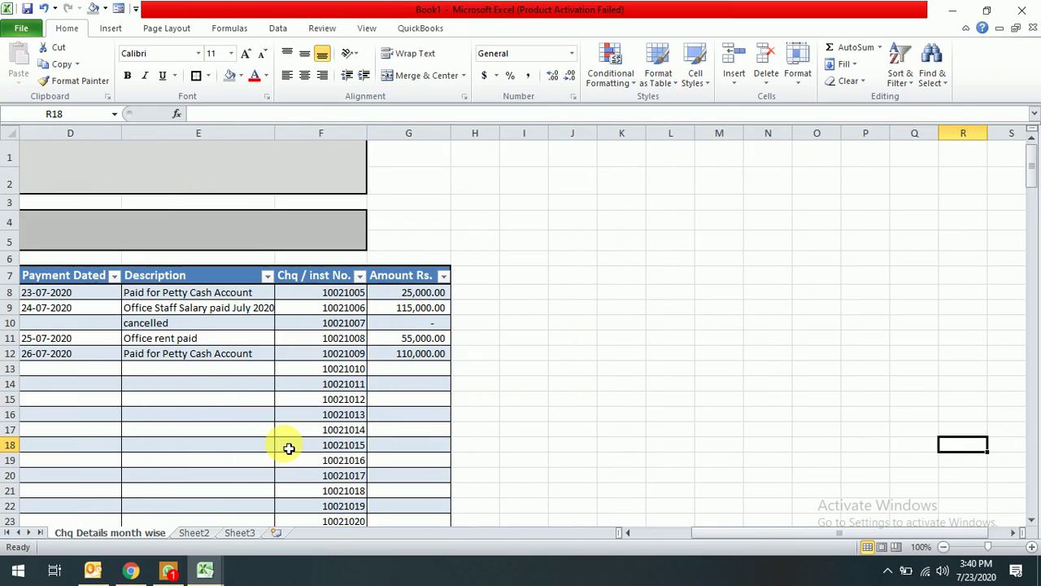
{"action": "key", "text": "Home"}
{"action": "key", "text": "Right"}
{"action": "key", "text": "Right"}
{"action": "key", "text": "Right"}
{"action": "key", "text": "Right"}
{"action": "key", "text": "Down"}
{"action": "key", "text": "Down"}
{"action": "key", "text": "Down"}
{"action": "key", "text": "Down"}
{"action": "key", "text": "Down"}
{"action": "key", "text": "Down"}
{"action": "key", "text": "Down"}
{"action": "key", "text": "Down"}
{"action": "key", "text": "Down"}
{"action": "key", "text": "Down"}
{"action": "key", "text": "Down"}
{"action": "key", "text": "Down"}
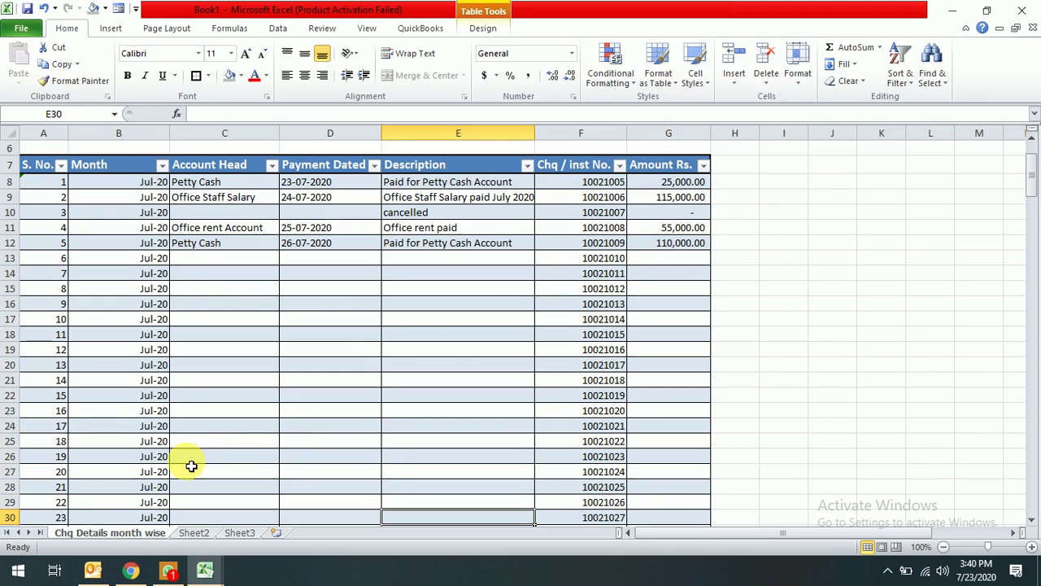
{"action": "left_click", "coordinate": [77, 412]}
{"action": "key", "text": "Up"}
{"action": "key", "text": "Up"}
{"action": "key", "text": "Up"}
{"action": "key", "text": "Up"}
{"action": "key", "text": "Up"}
{"action": "key", "text": "Up"}
Copy the entire "Chq Details month wise" worksheet and paste it into Sheet2 starting at A1
{"action": "key", "text": "ctrl+Home"}
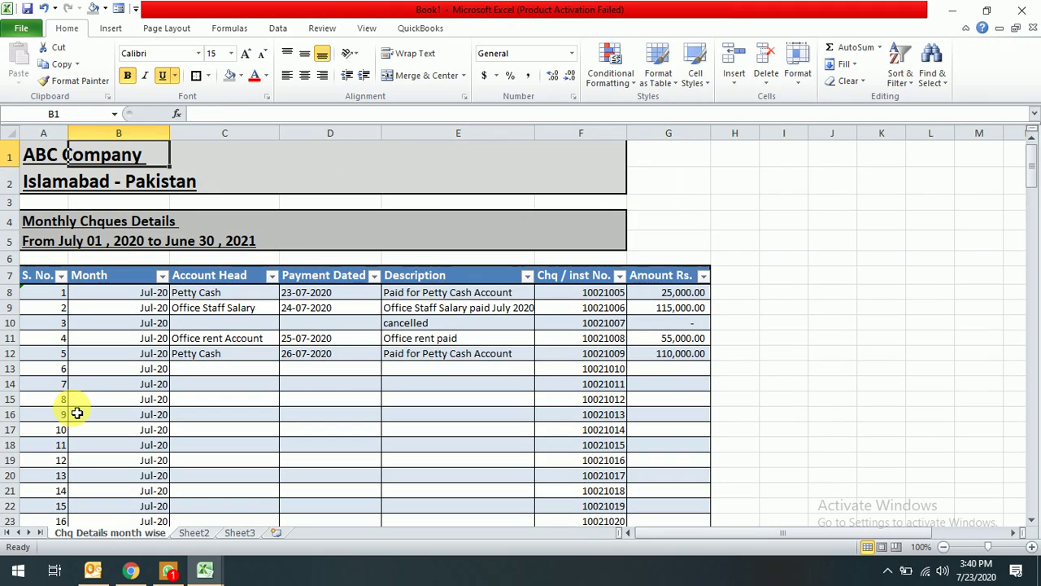
{"action": "left_click", "coordinate": [22, 139]}
{"action": "key", "text": "ctrl+c"}
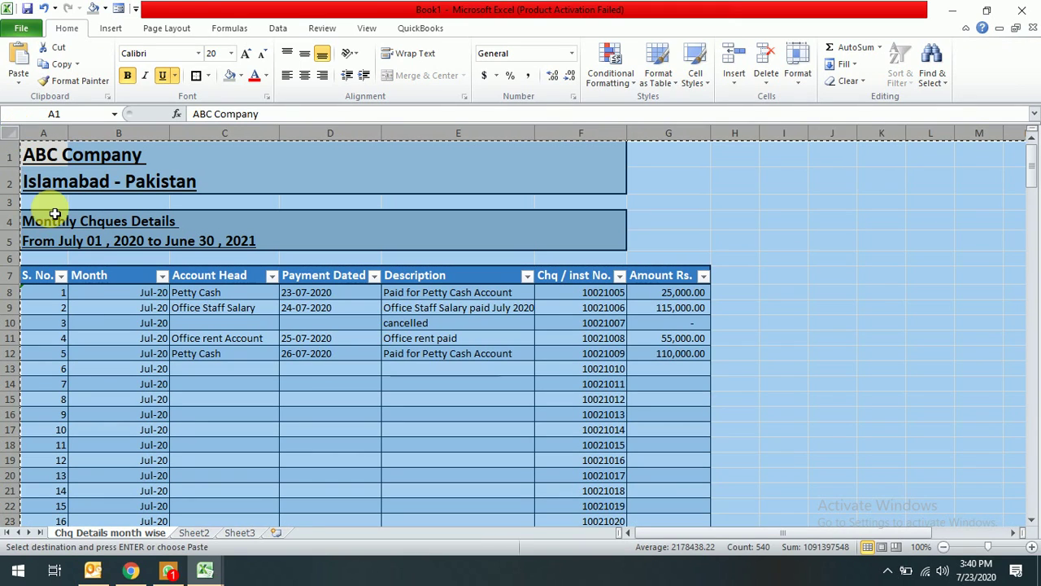
{"action": "left_click", "coordinate": [193, 532]}
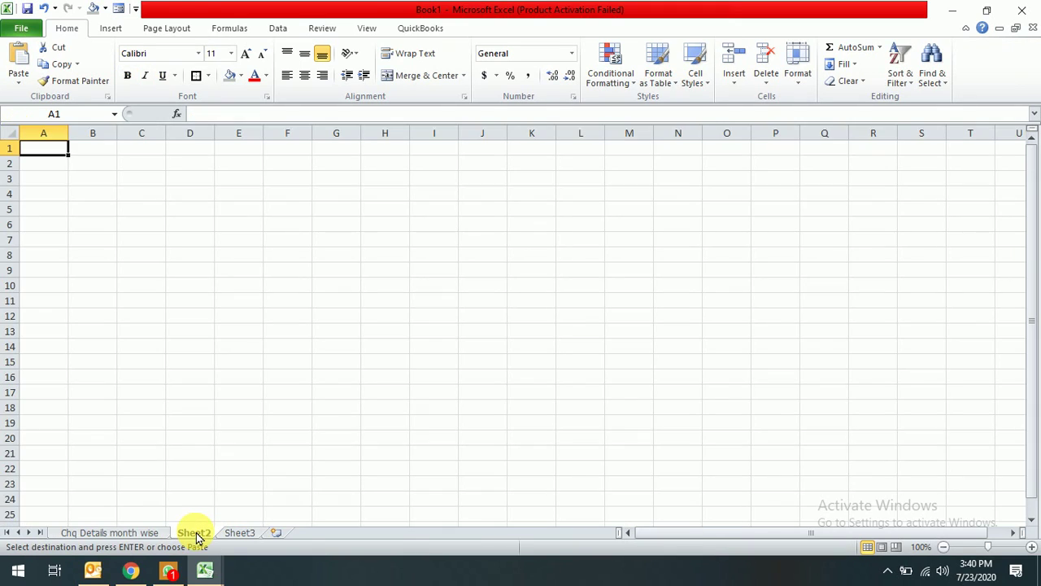
{"action": "key", "text": "ctrl+v"}
Change the report title in A4 of Sheet2 to "Monthly Expense Breakup"
{"action": "key", "text": "Right"}
{"action": "key", "text": "Down"}
{"action": "key", "text": "Down"}
{"action": "key", "text": "Down"}
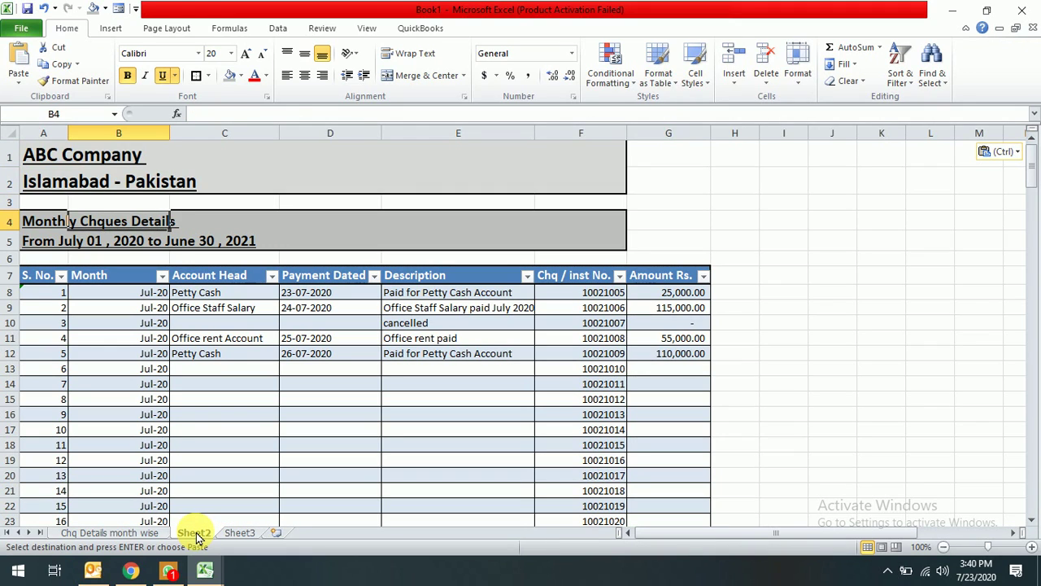
{"action": "key", "text": "Left"}
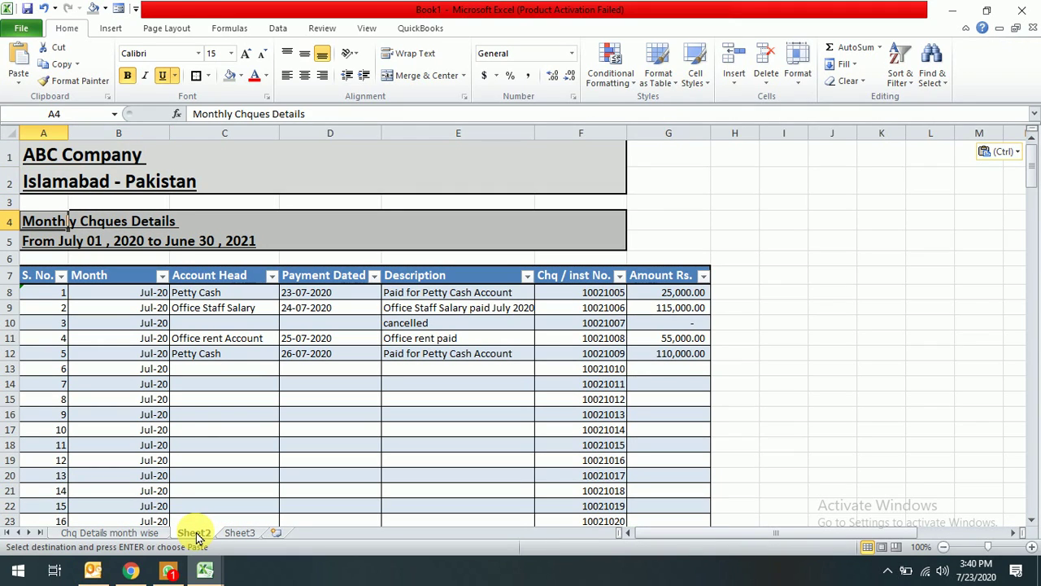
{"action": "type", "text": "Monthly Expen"}
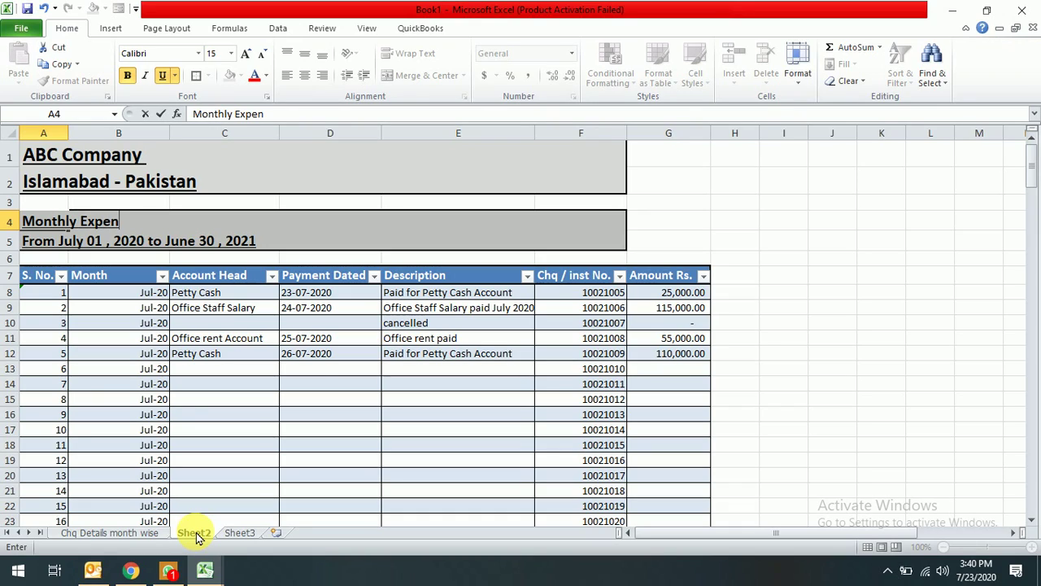
{"action": "type", "text": "se Break"}
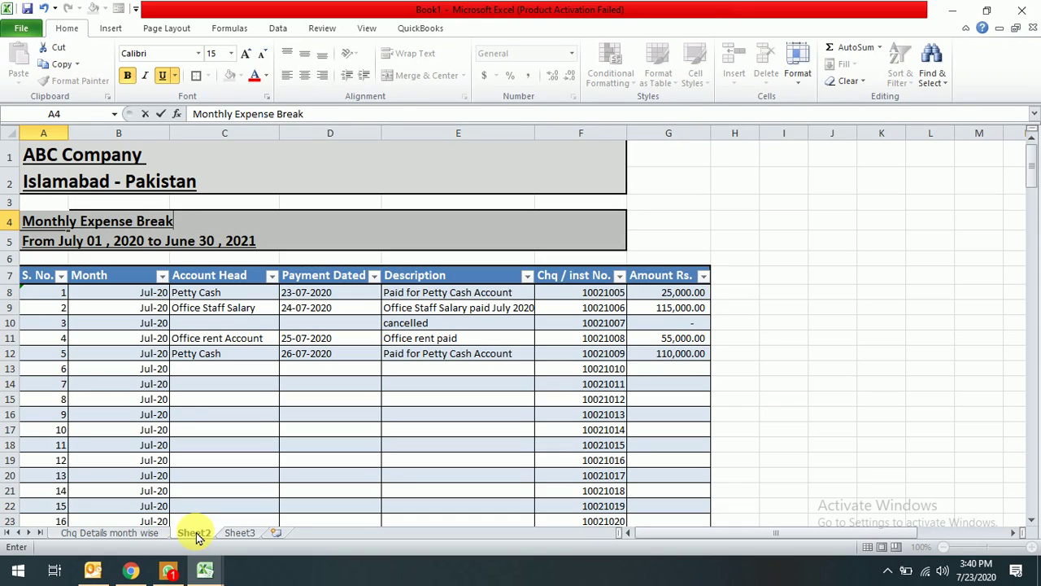
{"action": "type", "text": "up"}
{"action": "key", "text": "Return"}
Clear the copied Account Head, Payment Dated, Description, Chq / inst No. and Amount Rs. entries in C8:G200 of Sheet2
{"action": "key", "text": "Down"}
{"action": "key", "text": "Down"}
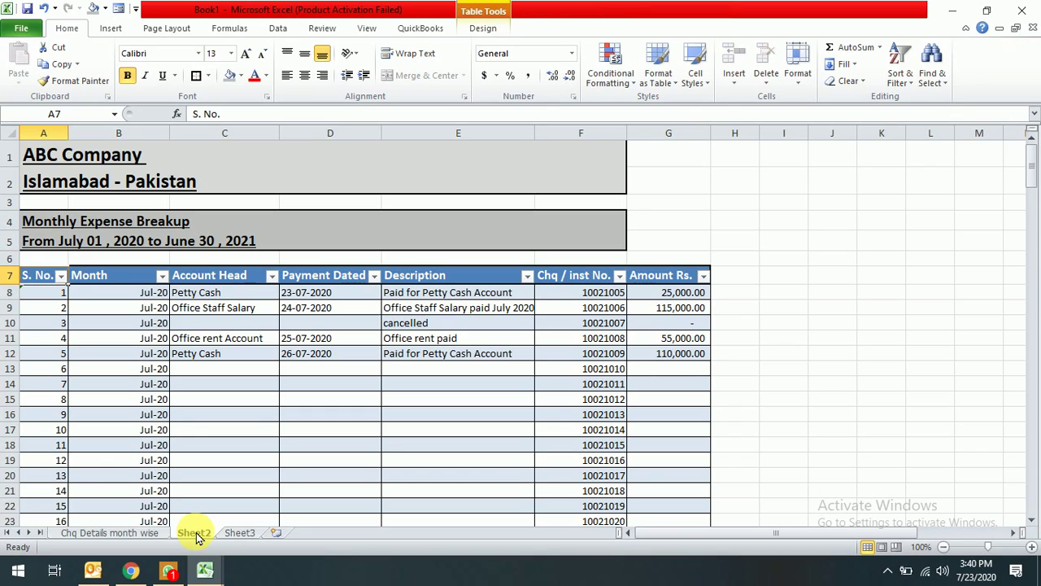
{"action": "key", "text": "Down"}
{"action": "key", "text": "Right"}
{"action": "key", "text": "Right"}
{"action": "key", "text": "Right"}
{"action": "key", "text": "Right"}
{"action": "key", "text": "Left"}
{"action": "key", "text": "Left"}
{"action": "key", "text": "Left"}
{"action": "key", "text": "Right"}
{"action": "key", "text": "Left"}
{"action": "key", "text": "Left"}
{"action": "key", "text": "Right"}
{"action": "key", "text": "Right"}
{"action": "key", "text": "shift+Right"}
{"action": "key", "text": "shift+Right"}
{"action": "key", "text": "shift+Right"}
{"action": "key", "text": "shift+Right"}
{"action": "key", "text": "shift+Down"}
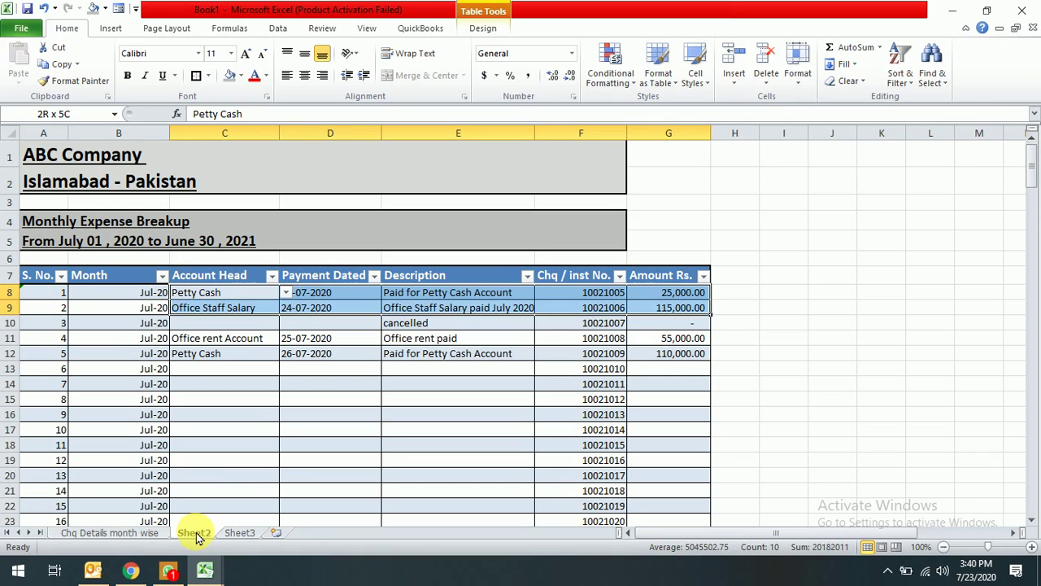
{"action": "key", "text": "shift+Down"}
{"action": "key", "text": "shift+Down"}
{"action": "key", "text": "shift+Down"}
{"action": "key", "text": "shift+Down"}
{"action": "key", "text": "shift+Down"}
{"action": "key", "text": "shift+Down"}
{"action": "key", "text": "shift+Down"}
{"action": "key", "text": "shift+Down"}
{"action": "key", "text": "shift+Down"}
{"action": "key", "text": "shift+Down"}
{"action": "key", "text": "shift+Down"}
{"action": "key", "text": "shift+Down"}
{"action": "key", "text": "shift+Down"}
{"action": "key", "text": "shift+Down"}
{"action": "key", "text": "shift+Down"}
{"action": "key", "text": "shift+Down"}
{"action": "key", "text": "shift+Down"}
{"action": "key", "text": "shift+Down"}
{"action": "key", "text": "shift+Down"}
{"action": "key", "text": "shift+Down"}
{"action": "key", "text": "shift+Down"}
{"action": "key", "text": "shift+Down"}
{"action": "key", "text": "shift+Down"}
{"action": "key", "text": "shift+Down"}
{"action": "key", "text": "shift+Down"}
{"action": "key", "text": "shift+Down"}
{"action": "key", "text": "shift+Down"}
{"action": "key", "text": "shift+Down"}
{"action": "key", "text": "shift+Down"}
{"action": "key", "text": "shift+Down"}
{"action": "key", "text": "shift+Down"}
{"action": "key", "text": "shift+Down"}
{"action": "key", "text": "shift+Down"}
{"action": "key", "text": "shift+Down"}
{"action": "key", "text": "shift+Down"}
{"action": "key", "text": "shift+Down"}
{"action": "key", "text": "shift+Down"}
{"action": "key", "text": "shift+Down"}
{"action": "key", "text": "shift+Down"}
{"action": "key", "text": "shift+Down"}
{"action": "key", "text": "shift+Down"}
{"action": "key", "text": "shift+Down"}
{"action": "key", "text": "shift+Down"}
{"action": "key", "text": "shift+Down"}
{"action": "key", "text": "shift+Down"}
{"action": "key", "text": "shift+Down"}
{"action": "key", "text": "shift+Down"}
{"action": "key", "text": "shift+Down"}
{"action": "key", "text": "shift+Down"}
{"action": "key", "text": "shift+Down"}
{"action": "key", "text": "shift+Down"}
{"action": "key", "text": "shift+Down"}
{"action": "key", "text": "shift+Down"}
{"action": "key", "text": "shift+Down"}
{"action": "key", "text": "shift+Down"}
{"action": "key", "text": "shift+Down"}
{"action": "key", "text": "shift+Down"}
{"action": "key", "text": "shift+Down"}
{"action": "key", "text": "shift+Down"}
{"action": "key", "text": "shift+Down"}
{"action": "key", "text": "shift+Down"}
{"action": "key", "text": "shift+Down"}
{"action": "key", "text": "shift+Down"}
{"action": "key", "text": "shift+Down"}
{"action": "key", "text": "shift+Down"}
{"action": "key", "text": "shift+Down"}
{"action": "key", "text": "shift+Down"}
{"action": "key", "text": "shift+Down"}
{"action": "key", "text": "shift+Down"}
{"action": "key", "text": "shift+Down"}
{"action": "key", "text": "shift+Down"}
{"action": "key", "text": "shift+Down"}
{"action": "key", "text": "shift+Down"}
{"action": "key", "text": "shift+Down"}
{"action": "key", "text": "shift+Down"}
{"action": "key", "text": "shift+Down"}
{"action": "key", "text": "shift+Down"}
{"action": "key", "text": "shift+Down"}
{"action": "key", "text": "shift+Down"}
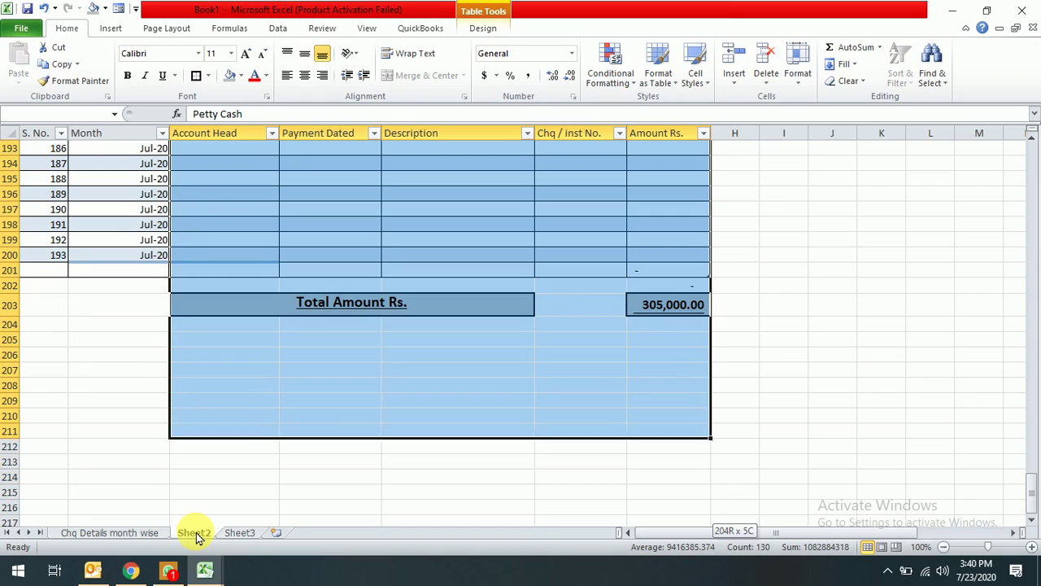
{"action": "key", "text": "shift+Up"}
{"action": "key", "text": "shift+Up"}
{"action": "key", "text": "shift+Up"}
{"action": "key", "text": "shift+Up"}
{"action": "key", "text": "shift+Up"}
{"action": "key", "text": "shift+Up"}
{"action": "key", "text": "shift+Up"}
{"action": "key", "text": "shift+Up"}
{"action": "key", "text": "shift+Up"}
{"action": "key", "text": "shift+Up"}
{"action": "key", "text": "shift+Up"}
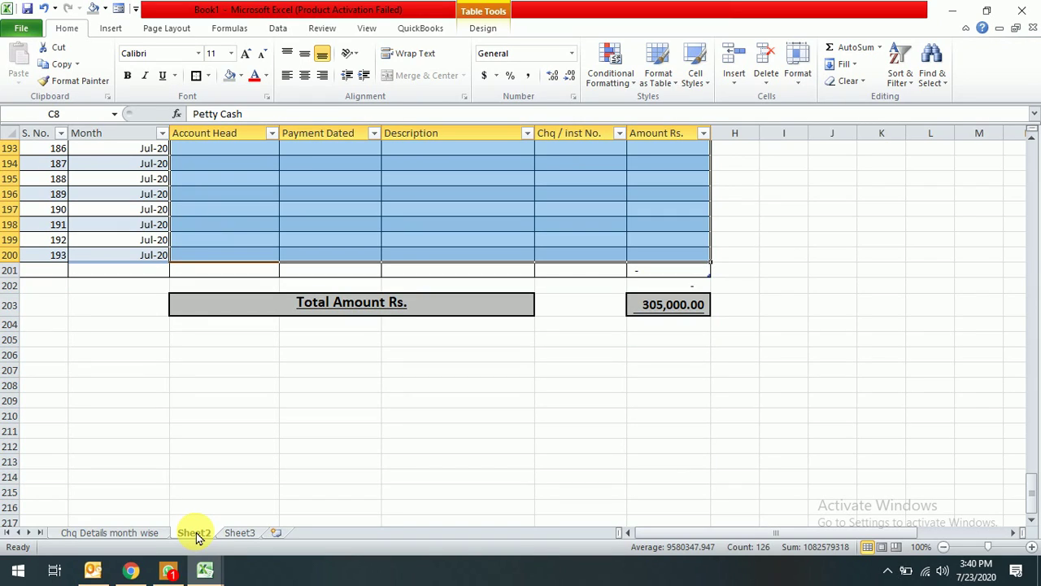
{"action": "key", "text": "ctrl+BackSpace"}
{"action": "key", "text": "Down"}
{"action": "key", "text": "Down"}
{"action": "key", "text": "Down"}
{"action": "key", "text": "Down"}
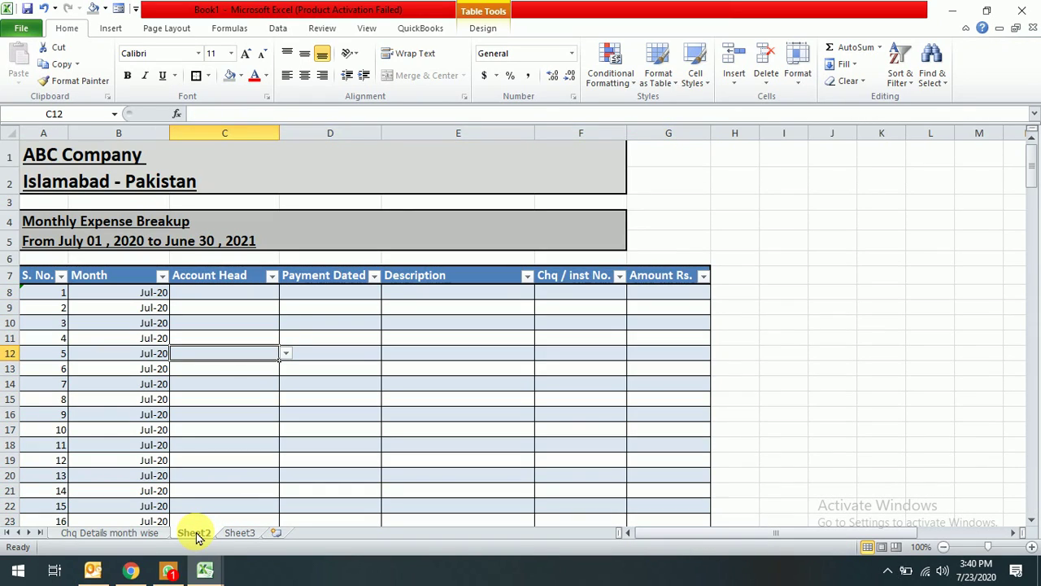
Rename the column header in F7 of Sheet2 to "Inst No."
{"action": "left_click", "coordinate": [581, 274]}
{"action": "left_click", "coordinate": [585, 284]}
{"action": "type", "text": "Inst No"}
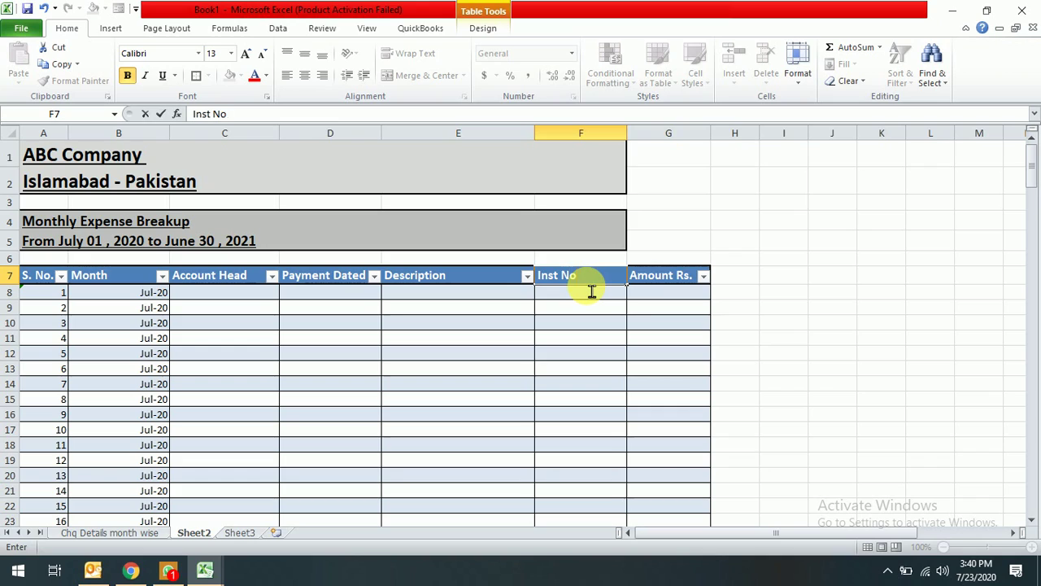
{"action": "type", "text": "."}
{"action": "key", "text": "Return"}
Look over the emptied table columns and examine the list of account heads in column T of Sheet2
{"action": "key", "text": "Down"}
{"action": "key", "text": "Left"}
{"action": "key", "text": "Left"}
{"action": "key", "text": "Left"}
{"action": "key", "text": "Left"}
{"action": "key", "text": "Right"}
{"action": "key", "text": "Left"}
{"action": "key", "text": "Left"}
{"action": "key", "text": "Up"}
{"action": "key", "text": "Right"}
{"action": "key", "text": "Right"}
{"action": "key", "text": "Right"}
{"action": "key", "text": "Right"}
{"action": "key", "text": "Right"}
{"action": "key", "text": "Right"}
{"action": "key", "text": "Right"}
{"action": "key", "text": "Right"}
{"action": "key", "text": "Right"}
{"action": "key", "text": "Right"}
{"action": "key", "text": "Right"}
{"action": "key", "text": "Right"}
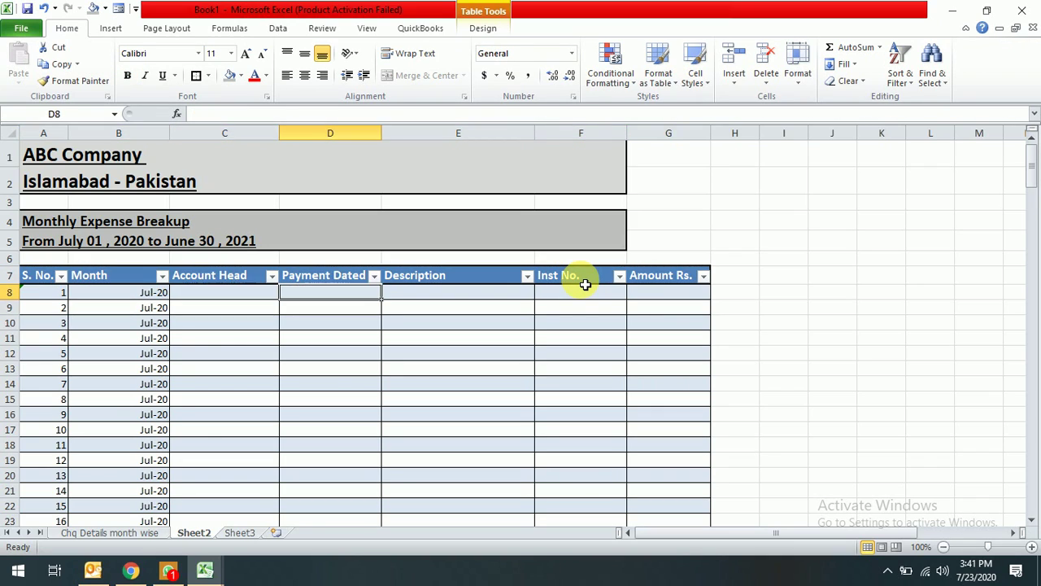
{"action": "key", "text": "Right"}
{"action": "key", "text": "Right"}
{"action": "key", "text": "Right"}
{"action": "key", "text": "Right"}
{"action": "key", "text": "Right"}
{"action": "key", "text": "Right"}
{"action": "key", "text": "Right"}
{"action": "key", "text": "Right"}
{"action": "key", "text": "Right"}
{"action": "key", "text": "Right"}
{"action": "key", "text": "Right"}
{"action": "key", "text": "Left"}
{"action": "key", "text": "Left"}
{"action": "key", "text": "Left"}
{"action": "key", "text": "Left"}
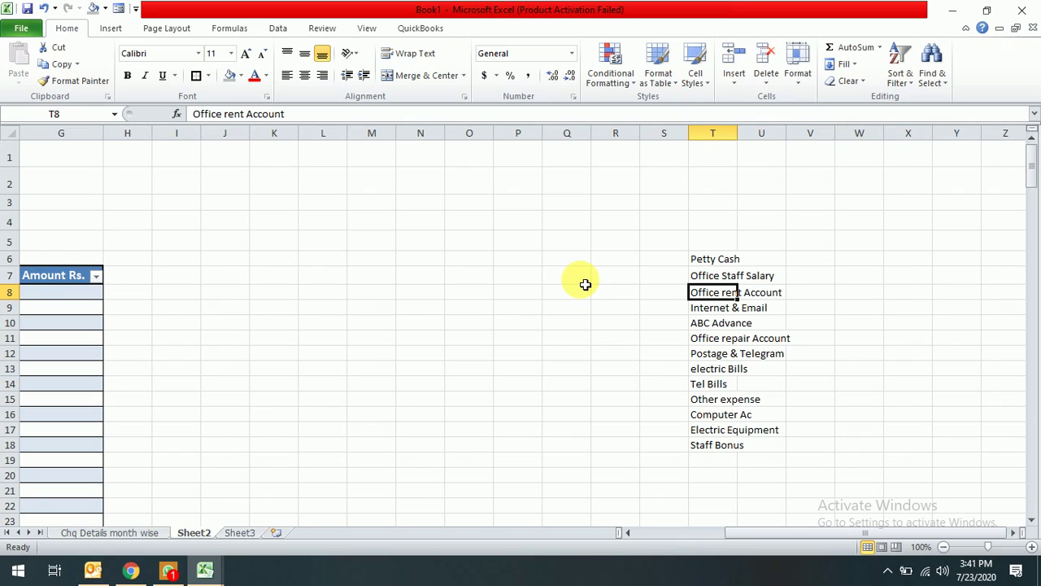
Extend the account head list in column T of Sheet2 with "Convyance", "Staff Lunch" and "Computer Repair" in T19:T21
{"action": "key", "text": "Down"}
{"action": "key", "text": "Down"}
{"action": "key", "text": "Down"}
{"action": "key", "text": "Down"}
{"action": "key", "text": "Down"}
{"action": "key", "text": "Down"}
{"action": "key", "text": "Down"}
{"action": "key", "text": "Down"}
{"action": "key", "text": "Down"}
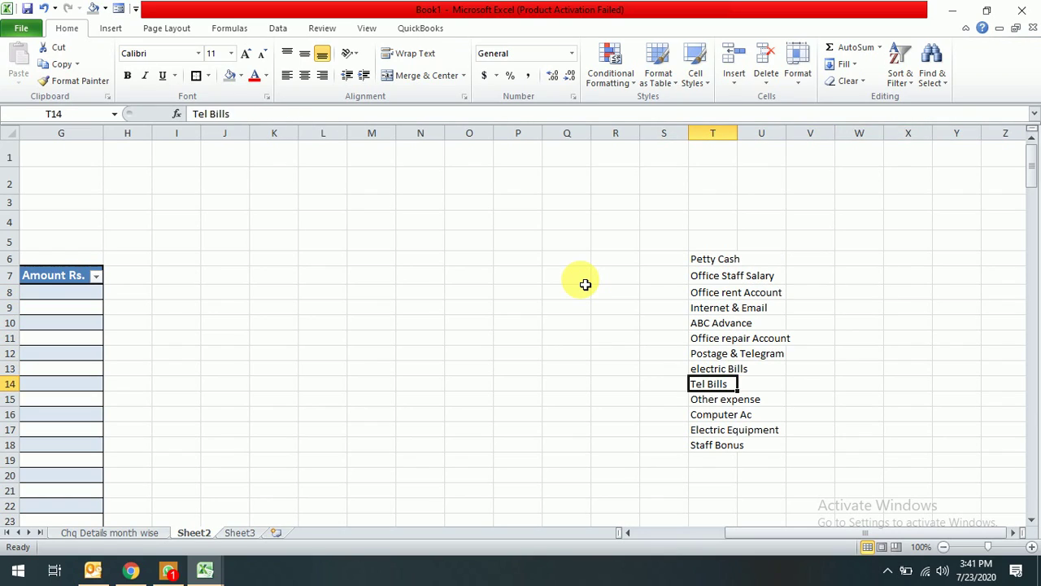
{"action": "key", "text": "Down"}
{"action": "key", "text": "Down"}
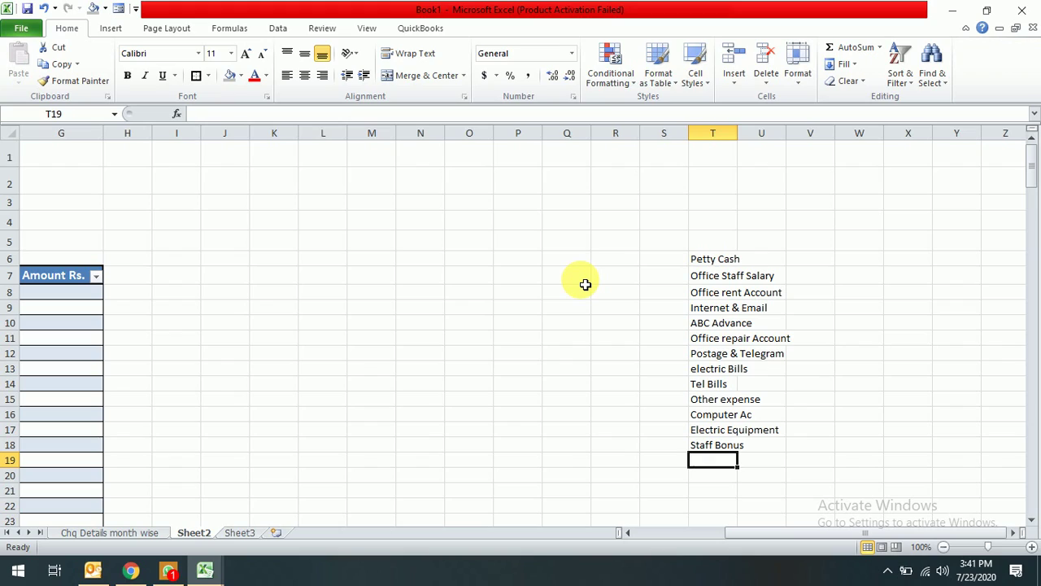
{"action": "type", "text": "Convyance"}
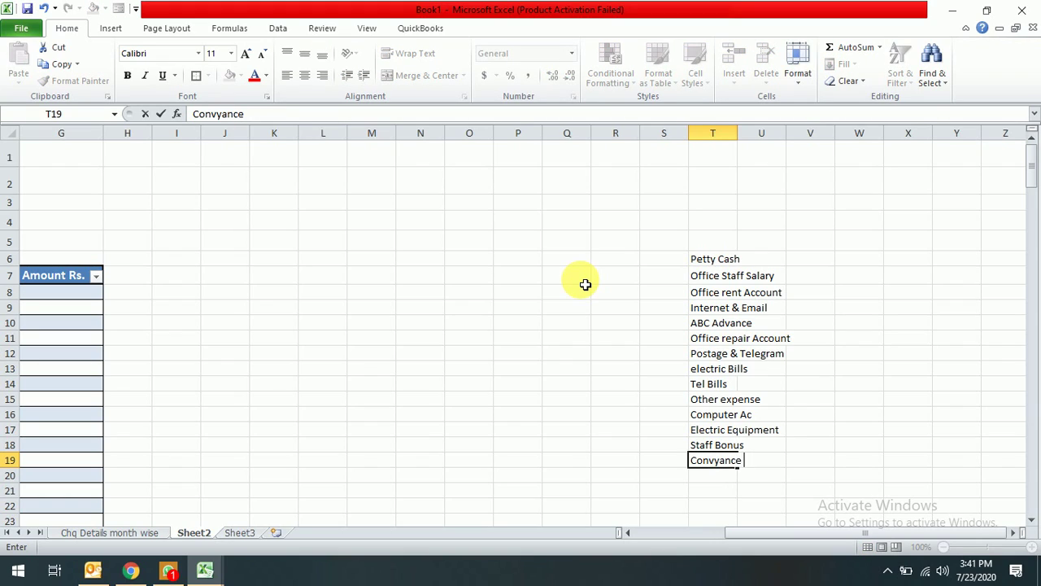
{"action": "key", "text": "Return"}
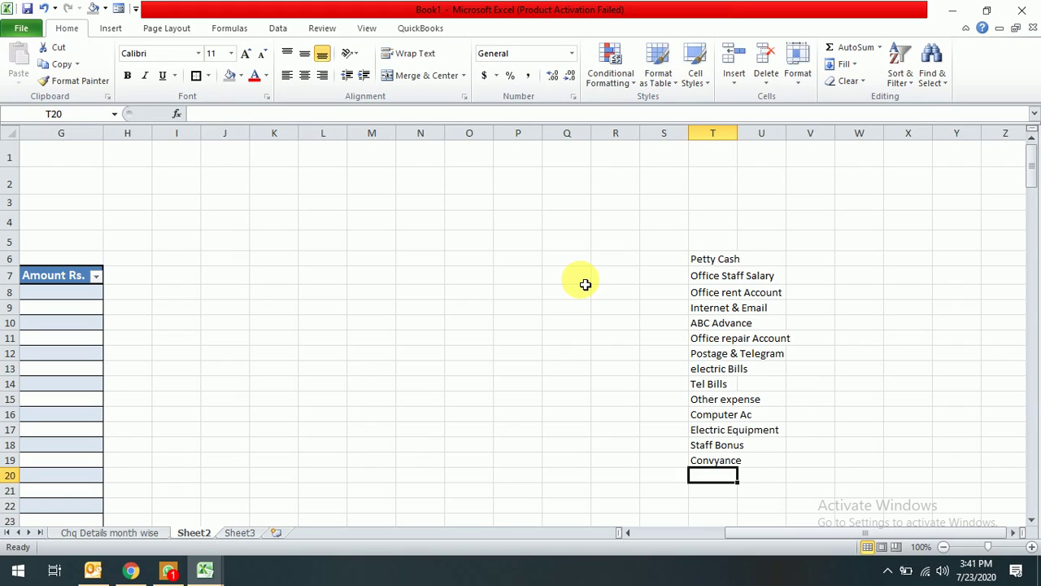
{"action": "type", "text": "Staff Lunch"}
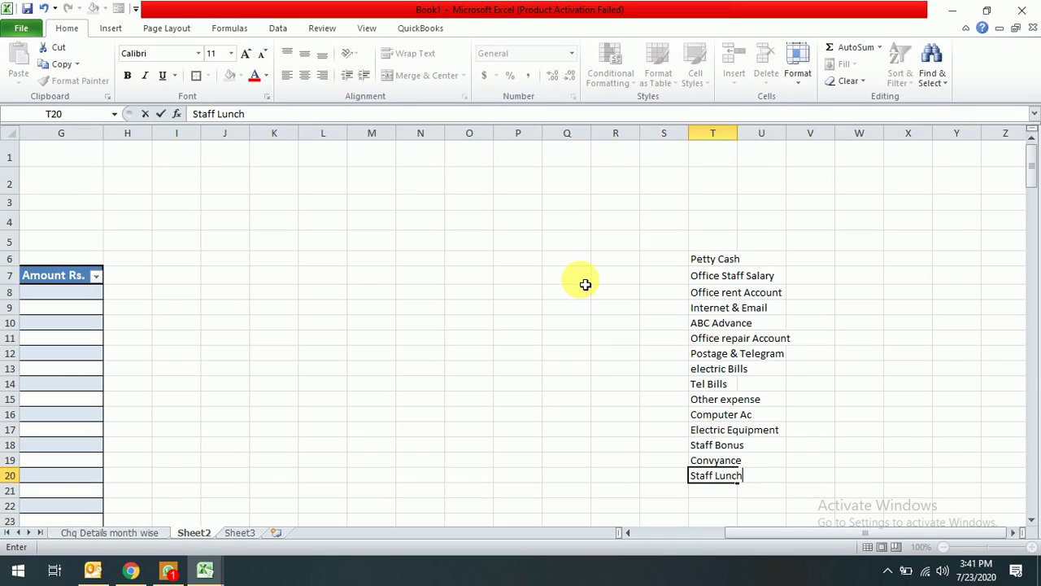
{"action": "key", "text": "Return"}
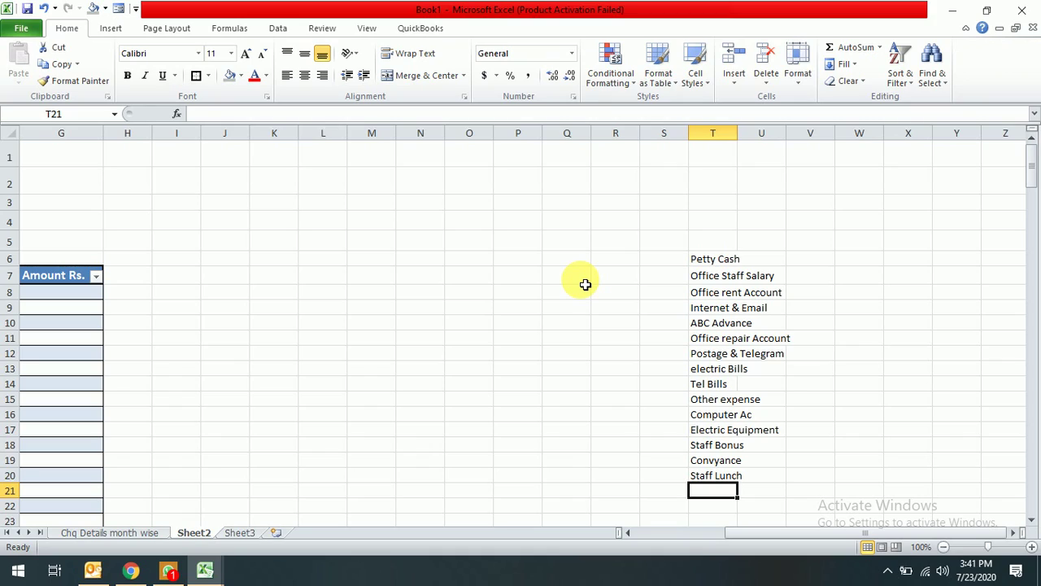
{"action": "type", "text": "Comp"}
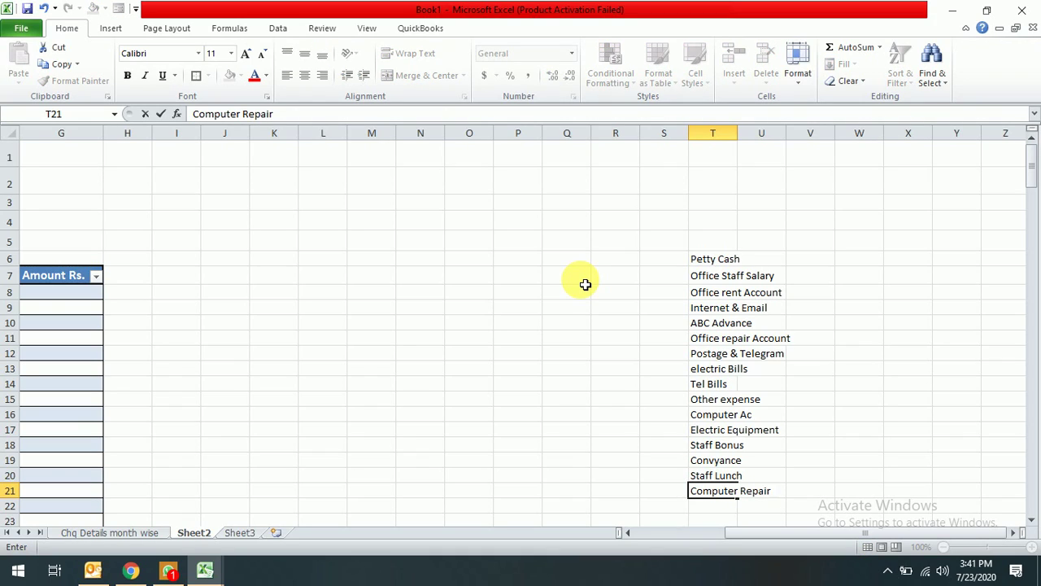
{"action": "type", "text": "uter Repair"}
{"action": "key", "text": "Return"}
Check the source range of the list validation on the first Account Head cell, C8, and accept the settings
{"action": "key", "text": "Left"}
{"action": "key", "text": "Left"}
{"action": "key", "text": "Left"}
{"action": "key", "text": "Left"}
{"action": "key", "text": "Left"}
{"action": "key", "text": "Left"}
{"action": "key", "text": "Left"}
{"action": "key", "text": "Left"}
{"action": "key", "text": "Left"}
{"action": "key", "text": "Left"}
{"action": "key", "text": "Left"}
{"action": "key", "text": "Left"}
{"action": "key", "text": "Left"}
{"action": "key", "text": "Left"}
{"action": "key", "text": "Left"}
{"action": "key", "text": "Left"}
{"action": "key", "text": "Left"}
{"action": "key", "text": "Left"}
{"action": "key", "text": "Left"}
{"action": "key", "text": "Up"}
{"action": "key", "text": "Up"}
{"action": "key", "text": "Up"}
{"action": "key", "text": "Up"}
{"action": "key", "text": "Up"}
{"action": "key", "text": "Up"}
{"action": "key", "text": "Up"}
{"action": "key", "text": "Up"}
{"action": "key", "text": "Up"}
{"action": "key", "text": "Right"}
{"action": "key", "text": "Right"}
{"action": "key", "text": "Up"}
{"action": "key", "text": "Up"}
{"action": "key", "text": "Up"}
{"action": "key", "text": "Up"}
{"action": "key", "text": "Up"}
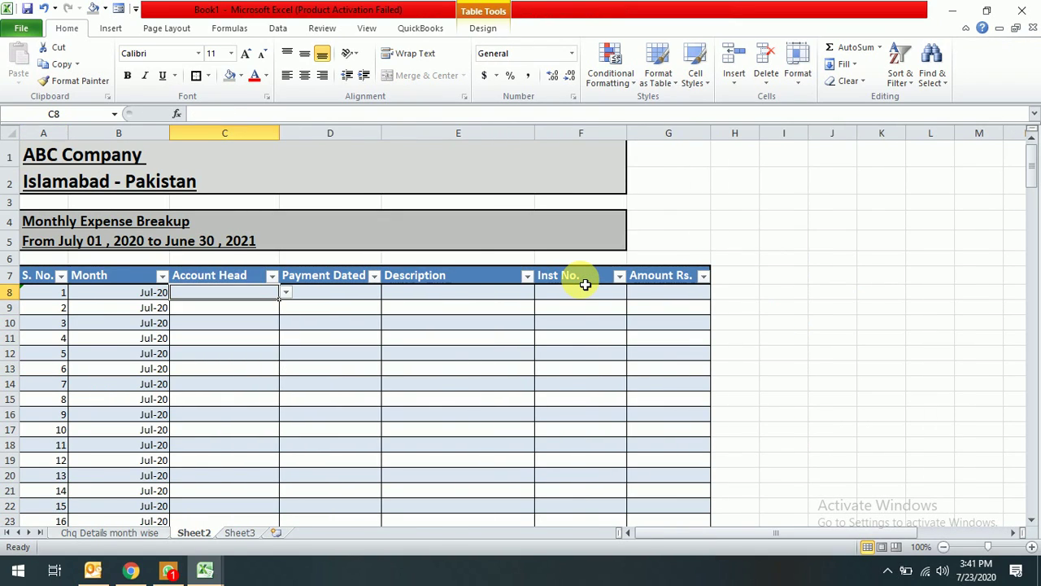
{"action": "left_click", "coordinate": [274, 29]}
{"action": "left_click", "coordinate": [586, 65]}
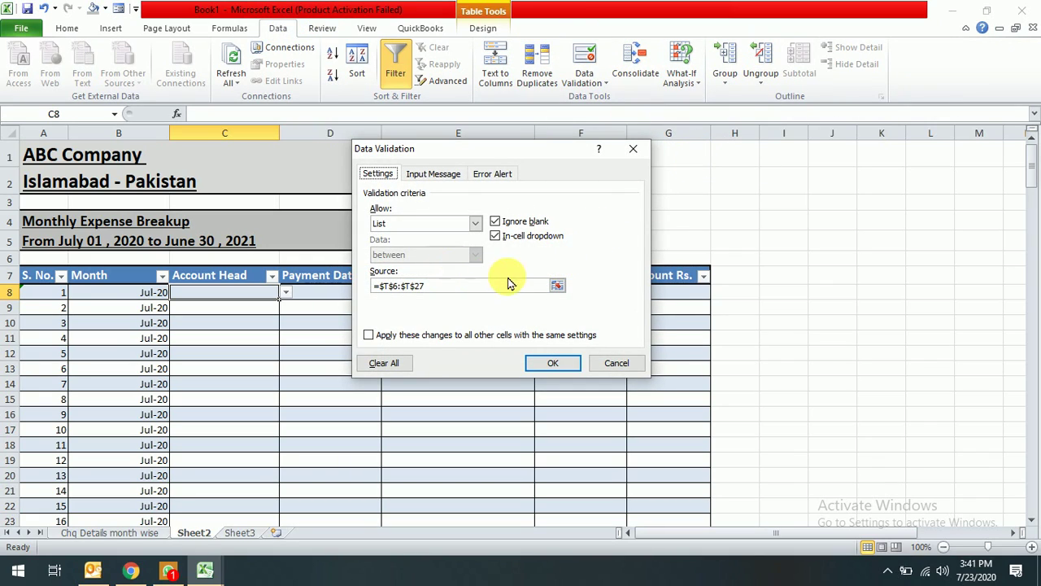
{"action": "left_click", "coordinate": [557, 286]}
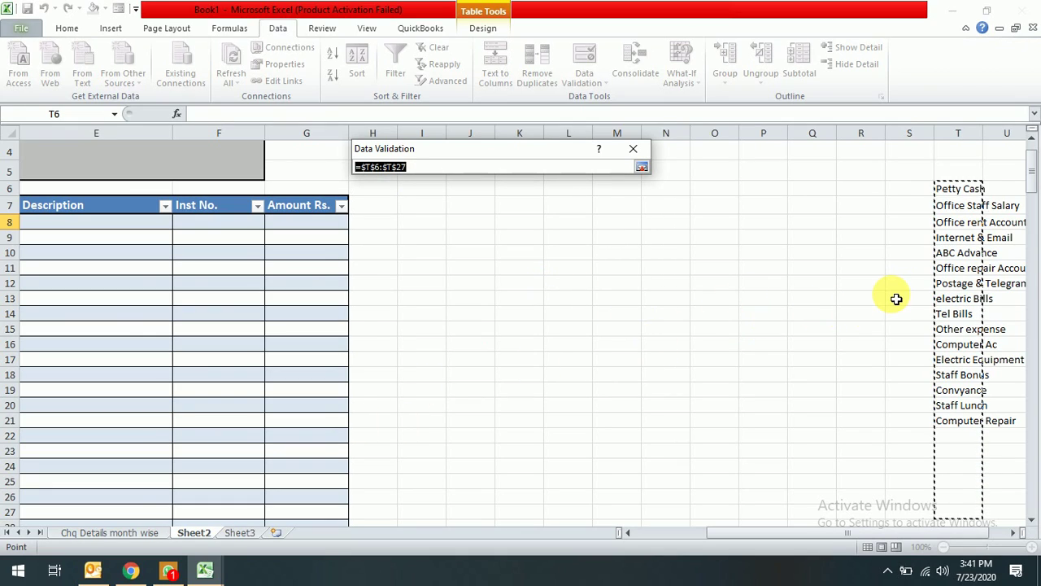
{"action": "key", "text": "Return"}
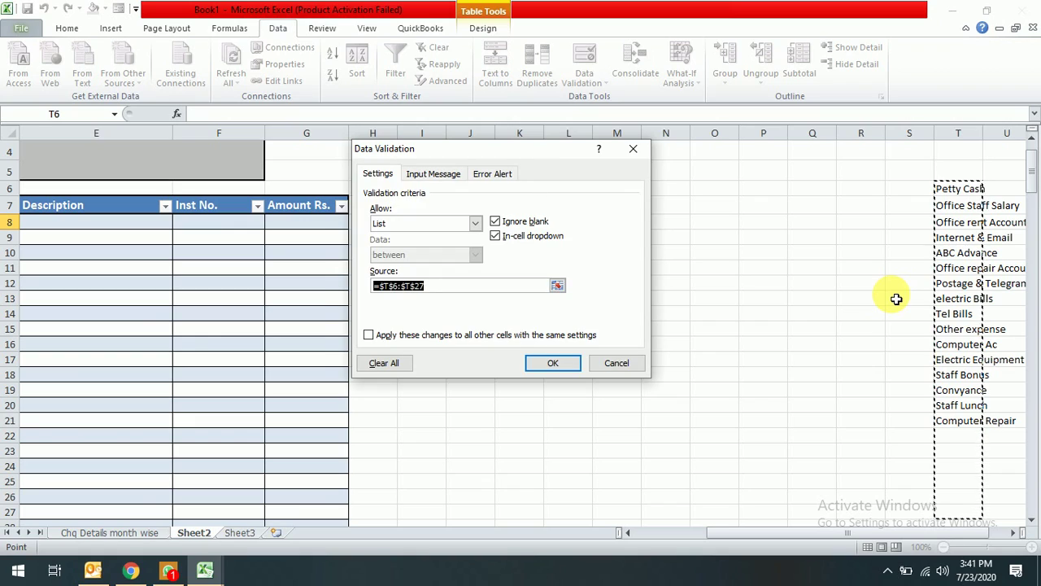
{"action": "key", "text": "Return"}
{"action": "key", "text": "Left"}
{"action": "key", "text": "ctrl+c"}
{"action": "key", "text": "Down"}
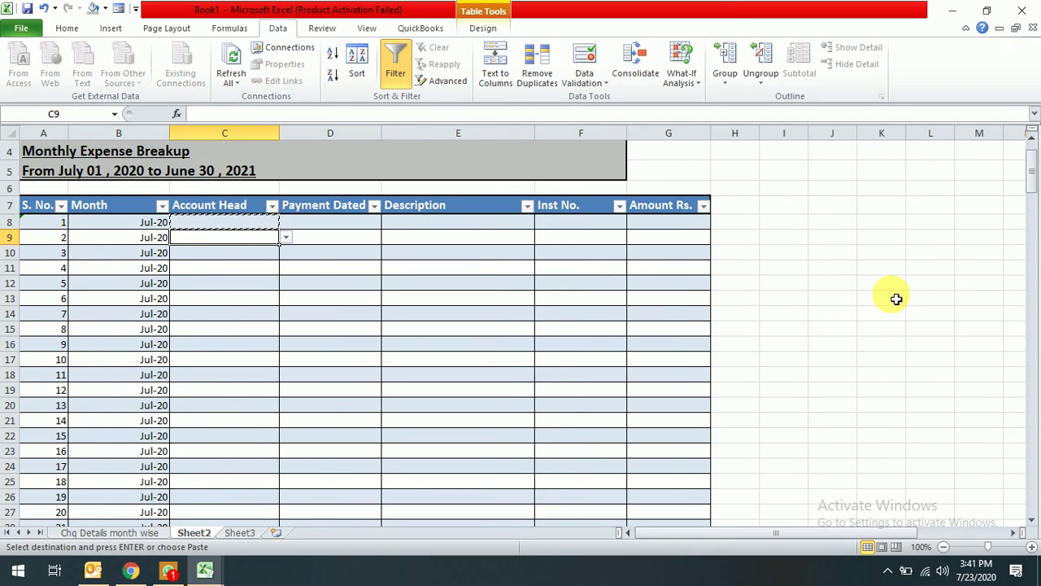
{"action": "key", "text": "Right"}
{"action": "key", "text": "Left"}
{"action": "key", "text": "Down"}
{"action": "key", "text": "Up"}
{"action": "key", "text": "Escape"}
Copy the list validation from the first Account Head cell, C8, to the rest of the column in C9:C200
{"action": "key", "text": "Up"}
{"action": "key", "text": "ctrl+c"}
{"action": "key", "text": "Down"}
{"action": "key", "text": "shift+Down"}
{"action": "key", "text": "shift+Down"}
{"action": "key", "text": "shift+Down"}
{"action": "key", "text": "shift+Down"}
{"action": "key", "text": "shift+Down"}
{"action": "key", "text": "shift+Down"}
{"action": "key", "text": "shift+Down"}
{"action": "key", "text": "shift+Down"}
{"action": "key", "text": "shift+Down"}
{"action": "key", "text": "shift+Down"}
{"action": "key", "text": "shift+Down"}
{"action": "key", "text": "shift+Down"}
{"action": "key", "text": "shift+Down"}
{"action": "key", "text": "shift+Down"}
{"action": "key", "text": "shift+Down"}
{"action": "key", "text": "shift+Down"}
{"action": "key", "text": "shift+Down"}
{"action": "key", "text": "shift+Down"}
{"action": "key", "text": "shift+Down"}
{"action": "key", "text": "shift+Down"}
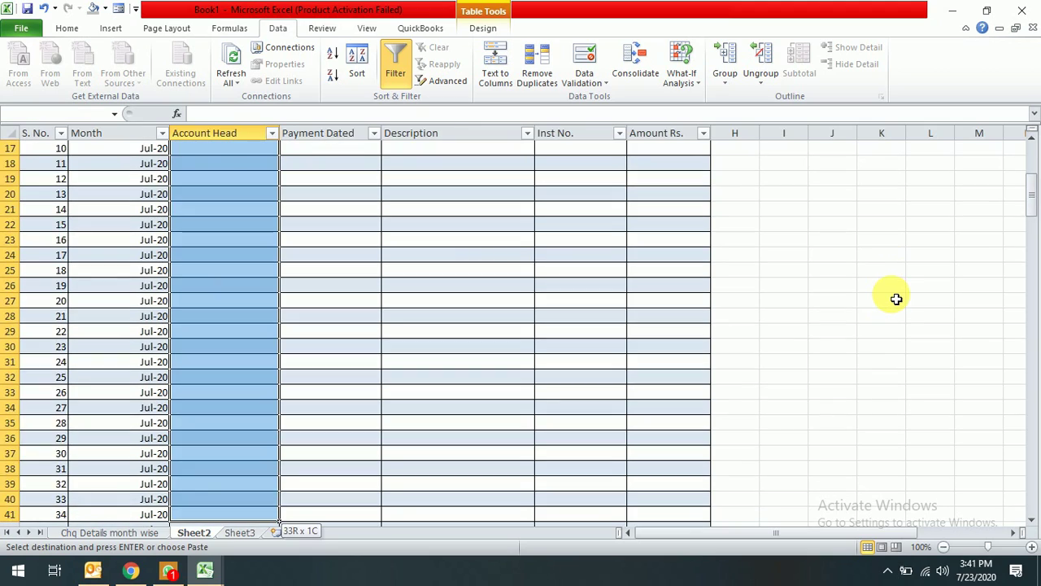
{"action": "key", "text": "shift+Down"}
{"action": "key", "text": "shift+Down"}
{"action": "key", "text": "shift+Down"}
{"action": "key", "text": "shift+Down"}
{"action": "key", "text": "shift+Down"}
{"action": "key", "text": "shift+Down"}
{"action": "key", "text": "shift+Down"}
{"action": "key", "text": "shift+Down"}
{"action": "key", "text": "shift+Down"}
{"action": "key", "text": "shift+Down"}
{"action": "key", "text": "shift+Down"}
{"action": "key", "text": "shift+Down"}
{"action": "key", "text": "shift+Down"}
{"action": "key", "text": "shift+Down"}
{"action": "key", "text": "shift+Down"}
{"action": "key", "text": "shift+Down"}
{"action": "key", "text": "shift+Down"}
{"action": "key", "text": "shift+Down"}
{"action": "key", "text": "shift+Down"}
{"action": "key", "text": "shift+Down"}
{"action": "key", "text": "shift+Down"}
{"action": "key", "text": "shift+Down"}
{"action": "key", "text": "shift+Down"}
{"action": "key", "text": "shift+Down"}
{"action": "key", "text": "shift+Down"}
{"action": "key", "text": "shift+Down"}
{"action": "key", "text": "shift+Down"}
{"action": "key", "text": "shift+Down"}
{"action": "key", "text": "shift+Down"}
{"action": "key", "text": "shift+Down"}
{"action": "key", "text": "shift+Down"}
{"action": "key", "text": "shift+Down"}
{"action": "key", "text": "shift+Down"}
{"action": "key", "text": "shift+Down"}
{"action": "key", "text": "shift+Down"}
{"action": "key", "text": "shift+Down"}
{"action": "key", "text": "shift+Down"}
{"action": "key", "text": "shift+Down"}
{"action": "key", "text": "shift+Down"}
{"action": "key", "text": "shift+Down"}
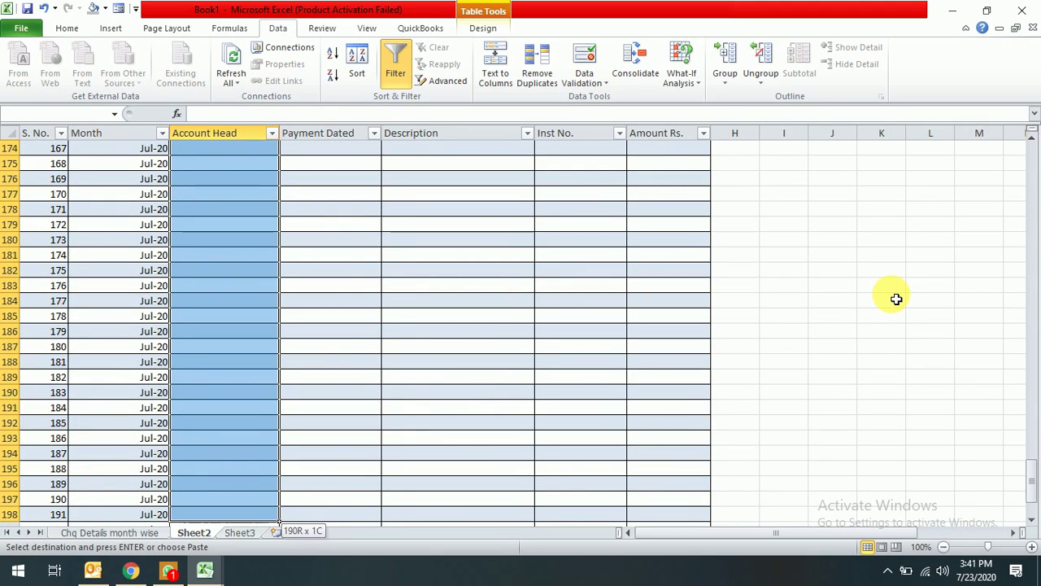
{"action": "key", "text": "shift+Down"}
{"action": "key", "text": "shift+Down"}
{"action": "key", "text": "shift+Down"}
{"action": "key", "text": "shift+Down"}
{"action": "key", "text": "shift+Down"}
{"action": "key", "text": "shift+Down"}
{"action": "key", "text": "shift+Down"}
{"action": "key", "text": "shift+Down"}
{"action": "key", "text": "shift+Down"}
{"action": "key", "text": "shift+Down"}
{"action": "key", "text": "shift+Down"}
{"action": "key", "text": "shift+Down"}
{"action": "key", "text": "shift+Down"}
{"action": "key", "text": "shift+Down"}
{"action": "key", "text": "shift+Down"}
{"action": "key", "text": "shift+Down"}
{"action": "key", "text": "shift+Down"}
{"action": "key", "text": "shift+Down"}
{"action": "key", "text": "shift+Down"}
{"action": "key", "text": "shift+Down"}
{"action": "key", "text": "shift+Up"}
{"action": "key", "text": "shift+Up"}
{"action": "key", "text": "shift+Up"}
{"action": "key", "text": "shift+Up"}
{"action": "key", "text": "shift+Up"}
{"action": "key", "text": "shift+Up"}
{"action": "key", "text": "shift+Up"}
{"action": "key", "text": "shift+Up"}
{"action": "key", "text": "shift+Up"}
{"action": "key", "text": "shift+Up"}
{"action": "key", "text": "shift+Up"}
{"action": "key", "text": "shift+Up"}
{"action": "key", "text": "shift+Up"}
{"action": "key", "text": "shift+Up"}
{"action": "key", "text": "shift+Up"}
{"action": "key", "text": "shift+Up"}
{"action": "key", "text": "shift+Up"}
{"action": "key", "text": "shift+Up"}
{"action": "key", "text": "shift+Left"}
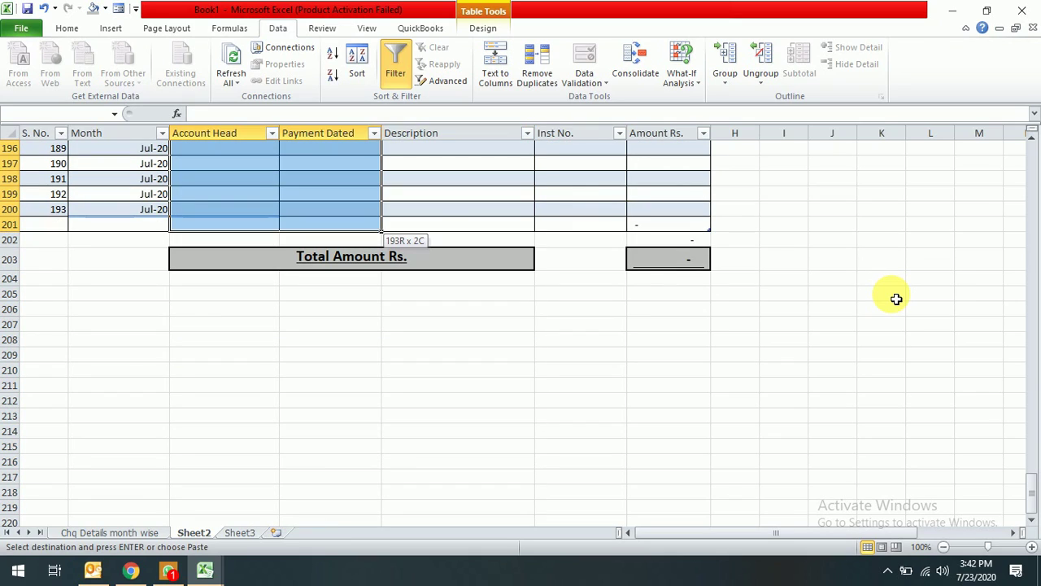
{"action": "key", "text": "shift+Left"}
{"action": "key", "text": "shift+Up"}
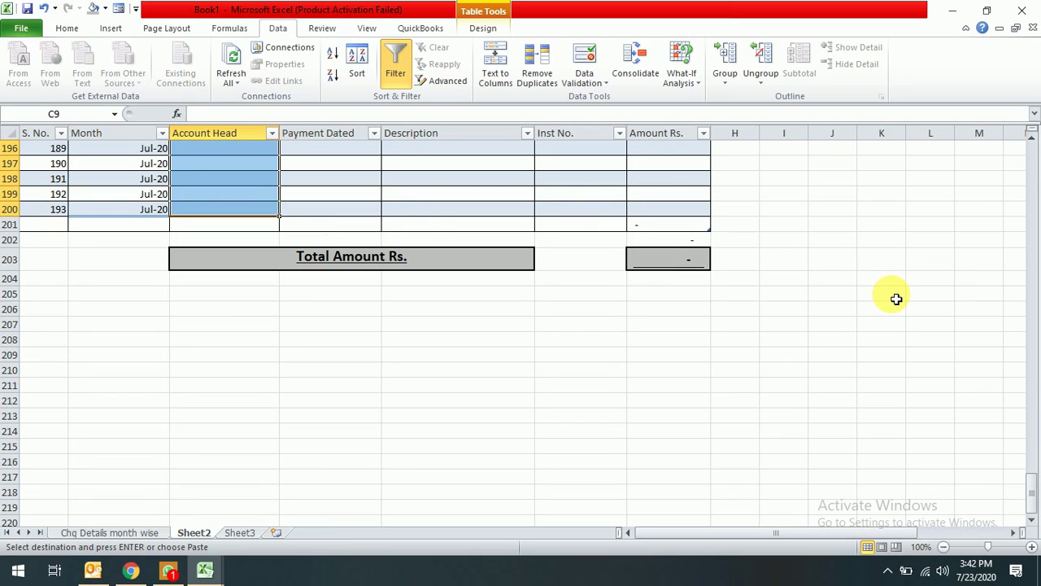
{"action": "key", "text": "ctrl+v"}
Choose "Convyance" from the account head list for the first expense entry in C8
{"action": "key", "text": "Up"}
{"action": "key", "text": "Right"}
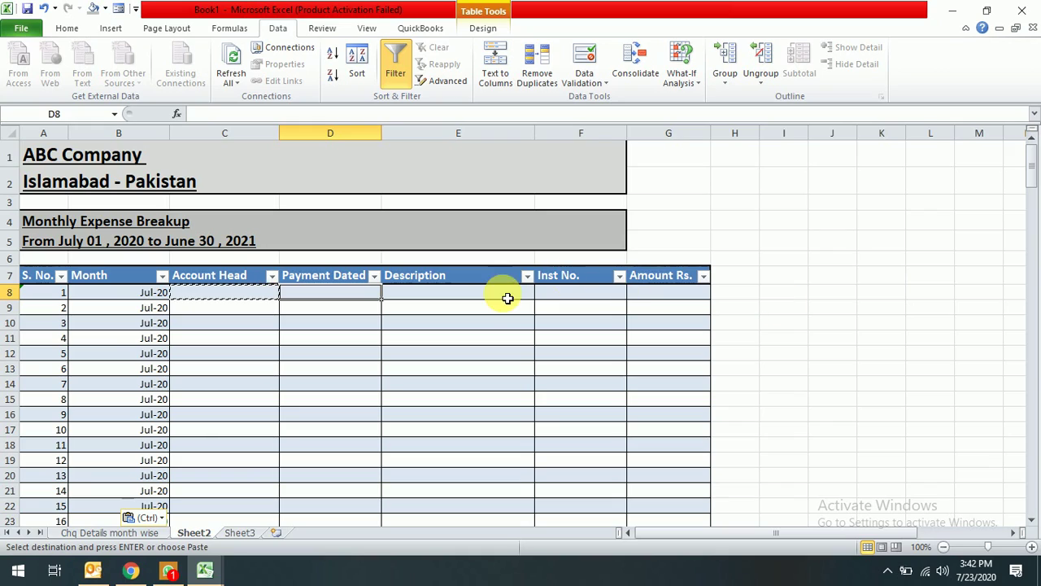
{"action": "left_click", "coordinate": [241, 292]}
{"action": "left_click", "coordinate": [287, 295]}
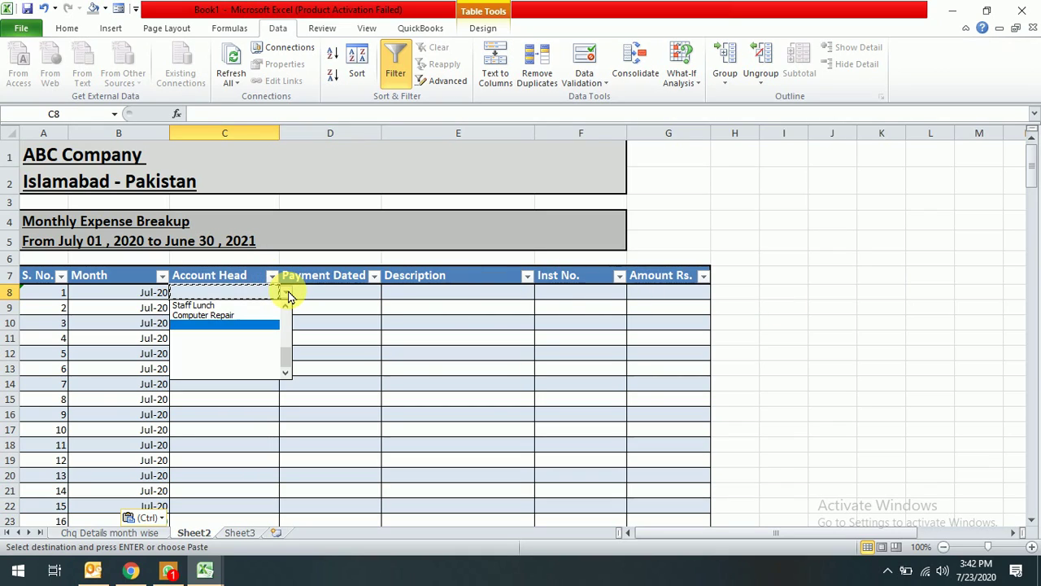
{"action": "left_click", "coordinate": [285, 311]}
{"action": "scroll", "coordinate": [285, 312], "scroll_direction": "up", "scroll_amount": 2}
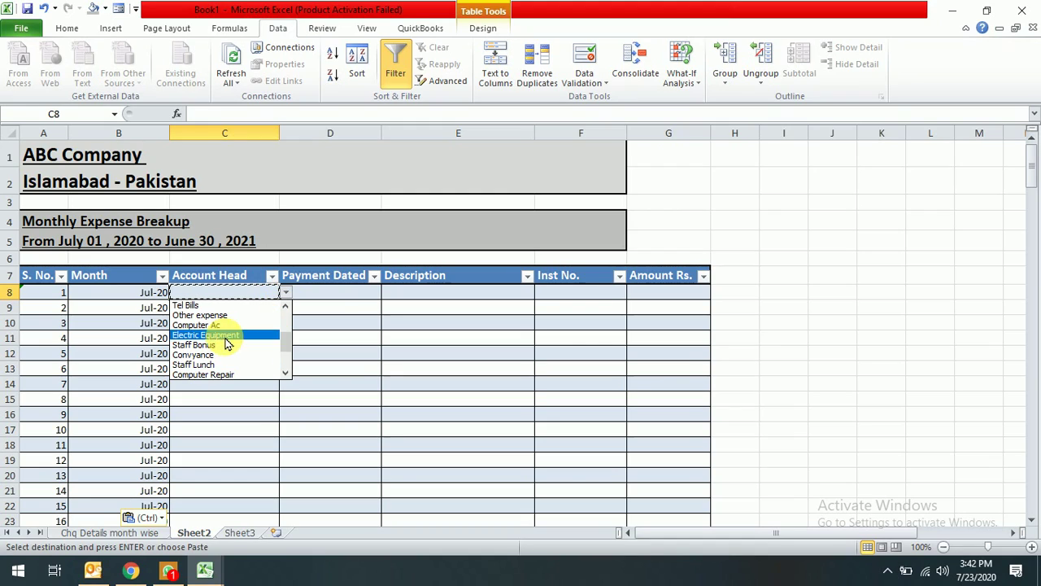
{"action": "left_click", "coordinate": [201, 356]}
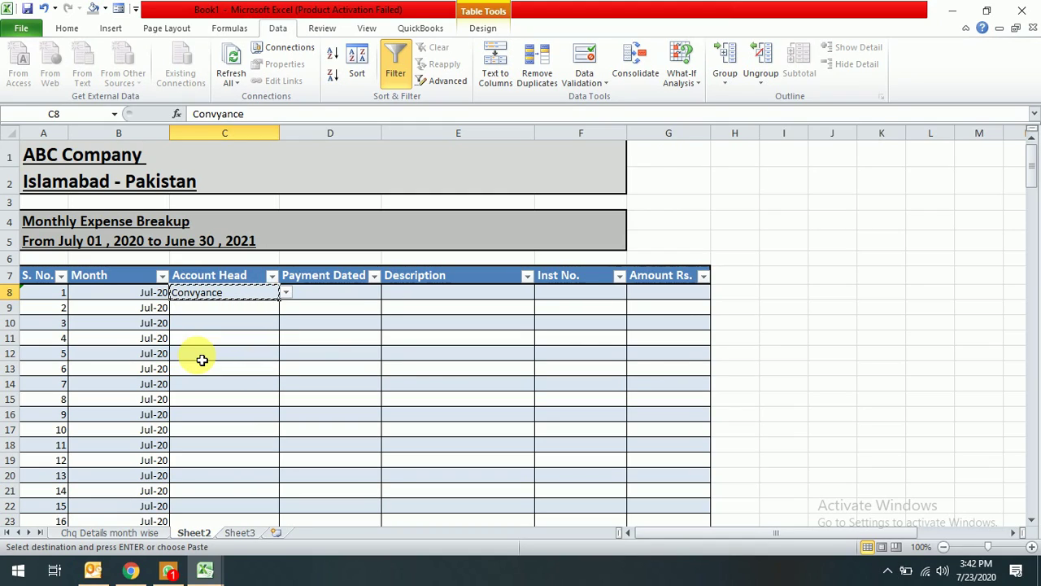
Enter the payment date 23-07-2020 for the conveyance entry in D8
{"action": "key", "text": "Right"}
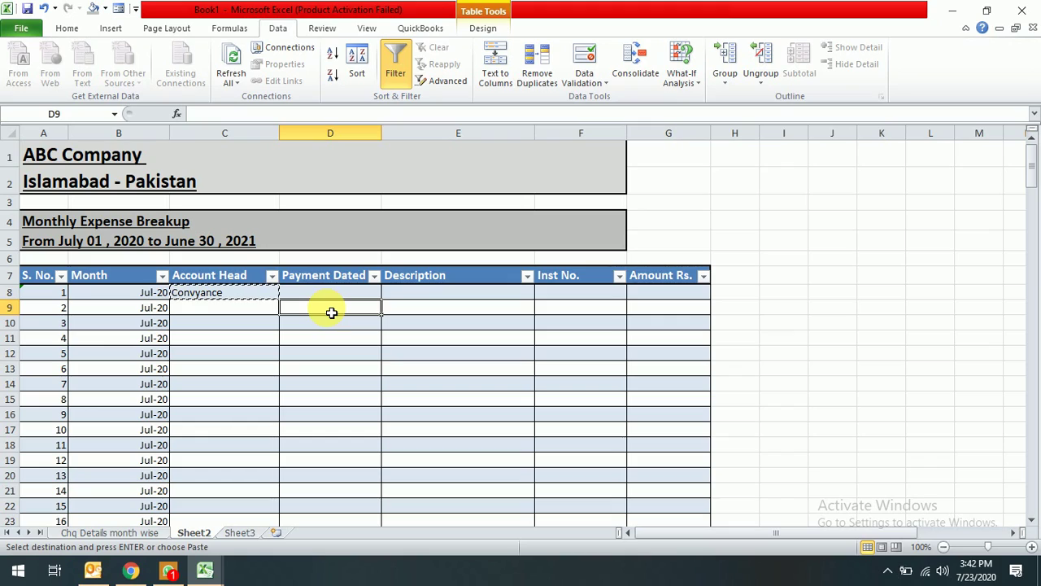
{"action": "type", "text": "23-07-20"}
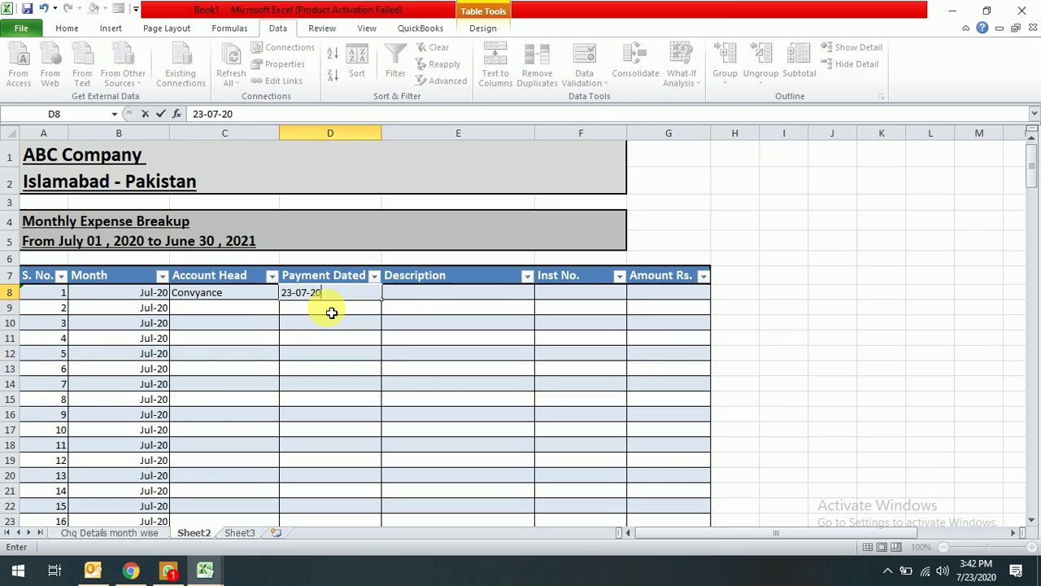
{"action": "key", "text": "Return"}
{"action": "key", "text": "Up"}
{"action": "key", "text": "Right"}
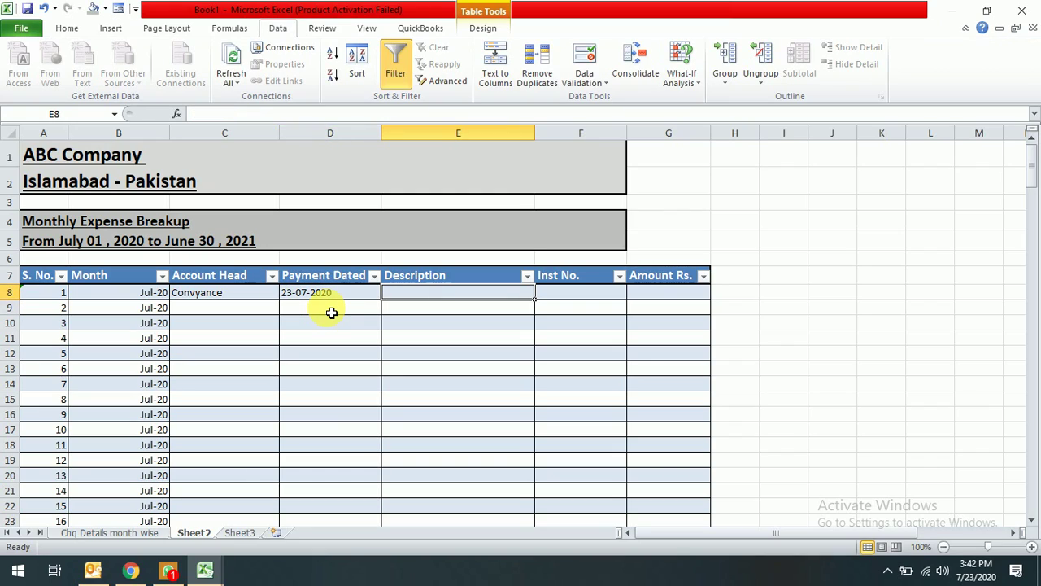
Describe the conveyance entry in row 8 as "Paid for conveyance Charges" and enter its amount as 2500
{"action": "type", "text": "Paid for co"}
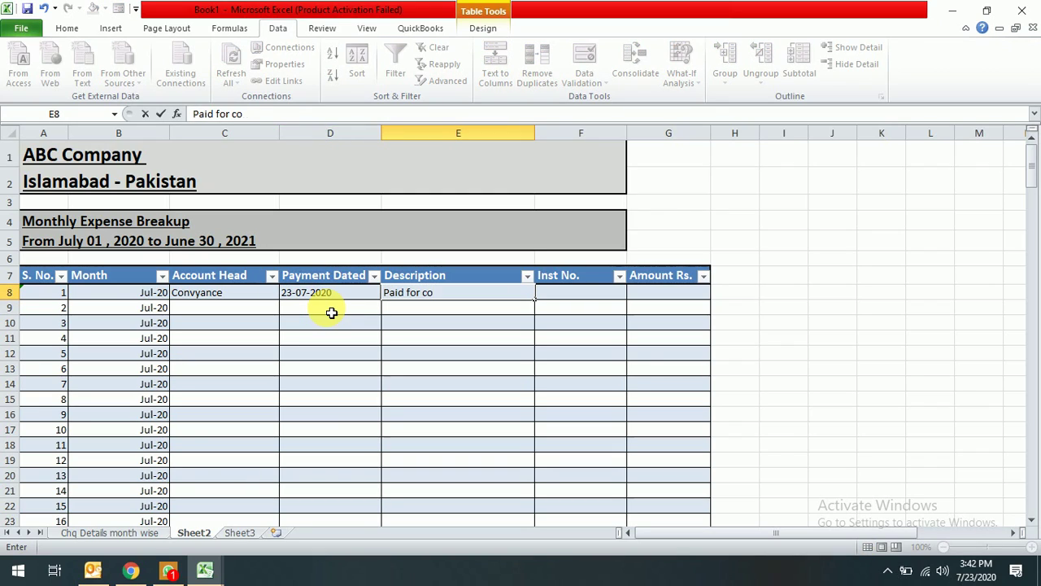
{"action": "type", "text": "nveyance Charges"}
{"action": "key", "text": "Tab"}
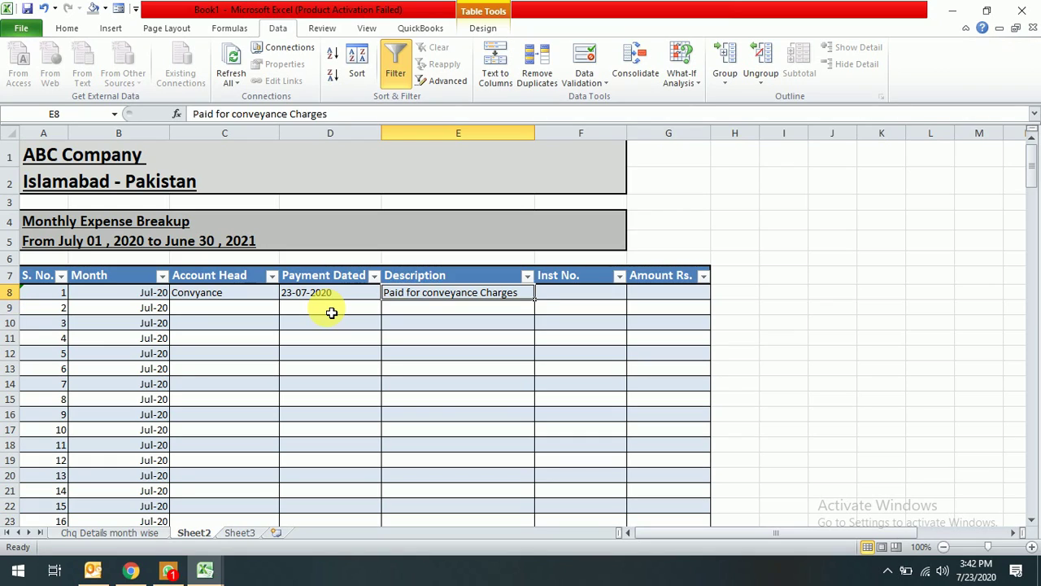
{"action": "key", "text": "Tab"}
{"action": "type", "text": "2,5"}
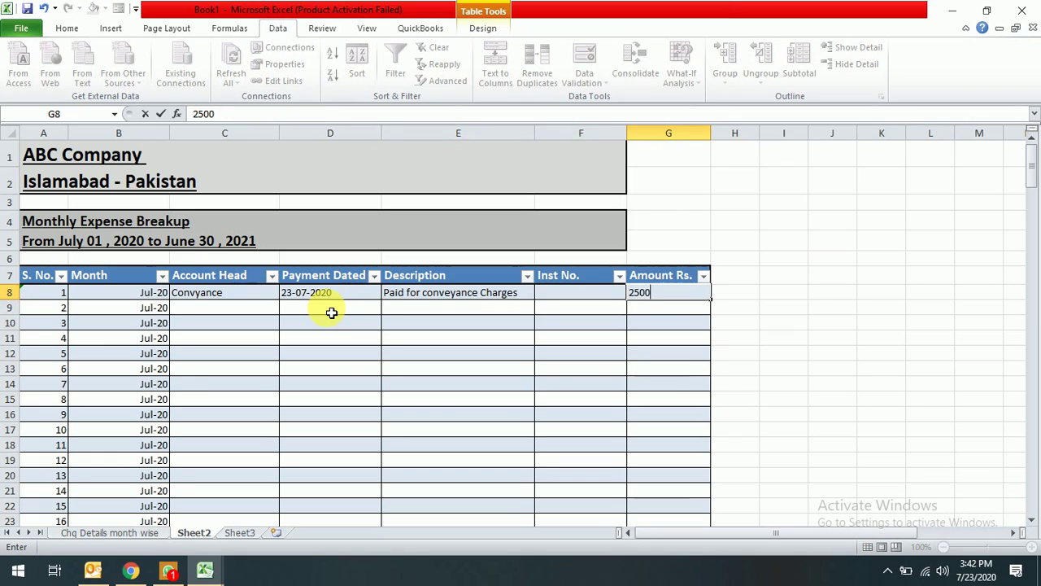
{"action": "type", "text": "00"}
{"action": "key", "text": "Return"}
Begin the second expense entry in row 9 with account head "Staff Lunch" and payment date 23-07-2020
{"action": "key", "text": "Left"}
{"action": "type", "text": "Sta"}
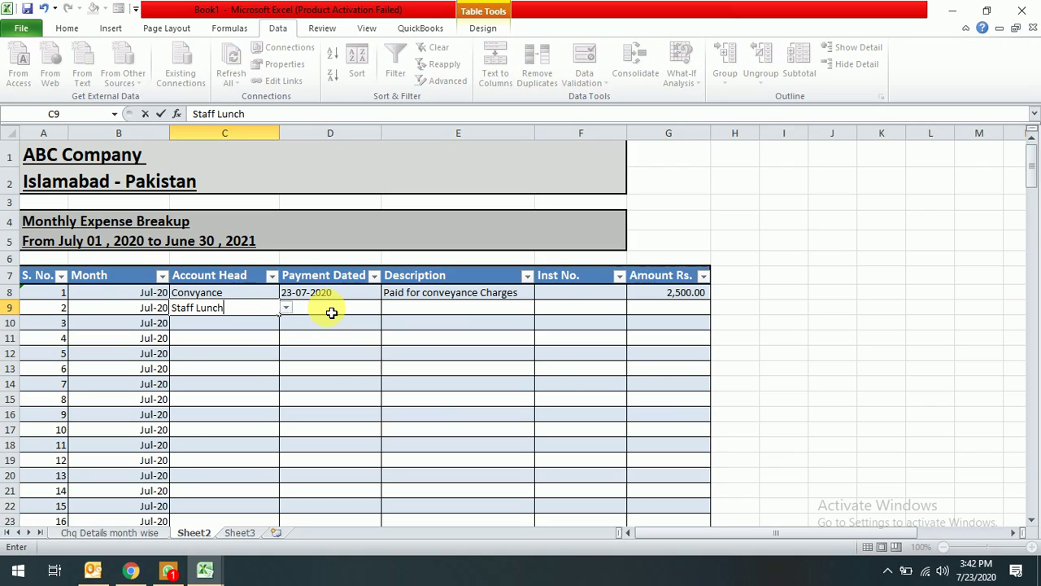
{"action": "left_click", "coordinate": [332, 312]}
{"action": "type", "text": "23-07-2020"}
{"action": "key", "text": "Tab"}
Describe the staff lunch entry in row 9 as "Paid for Staff lunch Ac" and enter its amount as 1,500
{"action": "type", "text": "Paid fopr"}
{"action": "key", "text": "BackSpace"}
{"action": "key", "text": "BackSpace"}
{"action": "key", "text": "BackSpace"}
{"action": "type", "text": "r Staff lunch"}
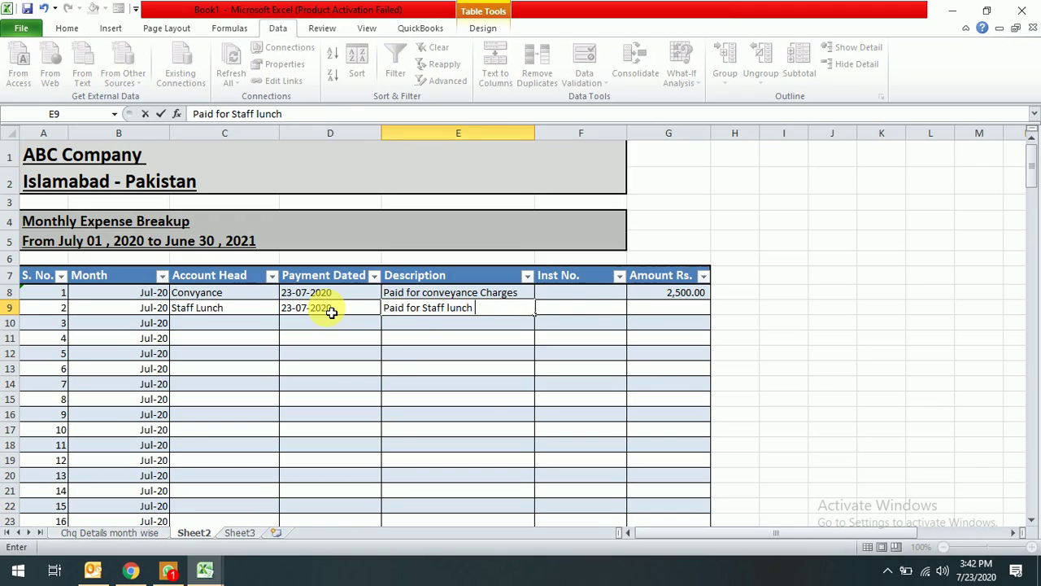
{"action": "type", "text": "Ac"}
{"action": "key", "text": "Tab"}
{"action": "key", "text": "Tab"}
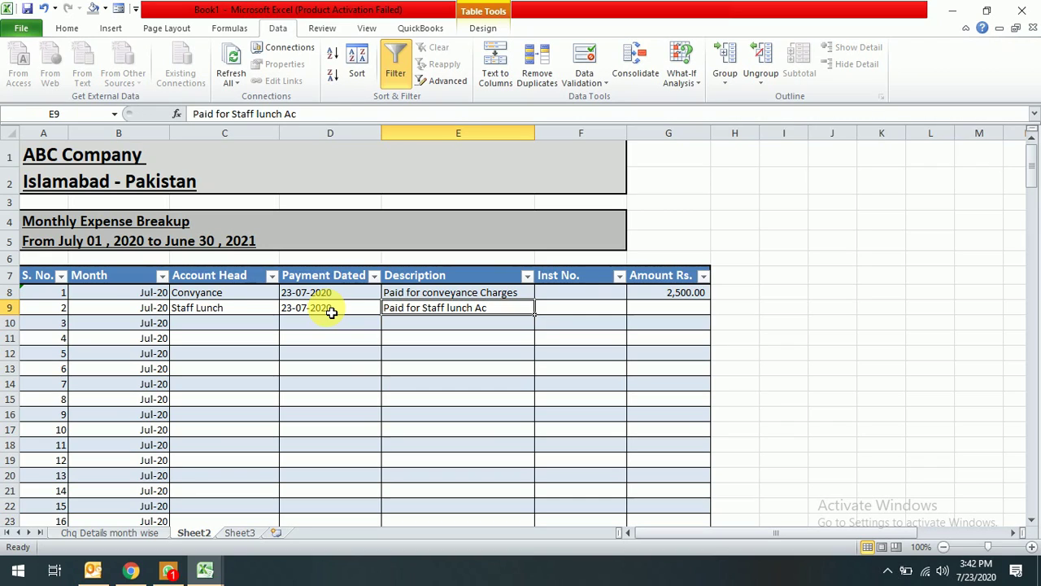
{"action": "type", "text": "1,500"}
{"action": "key", "text": "Return"}
Begin the third expense entry in row 10 with account head "Computer Repair" and payment date 24-07-2020
{"action": "key", "text": "Left"}
{"action": "key", "text": "Left"}
{"action": "key", "text": "Left"}
{"action": "key", "text": "Right"}
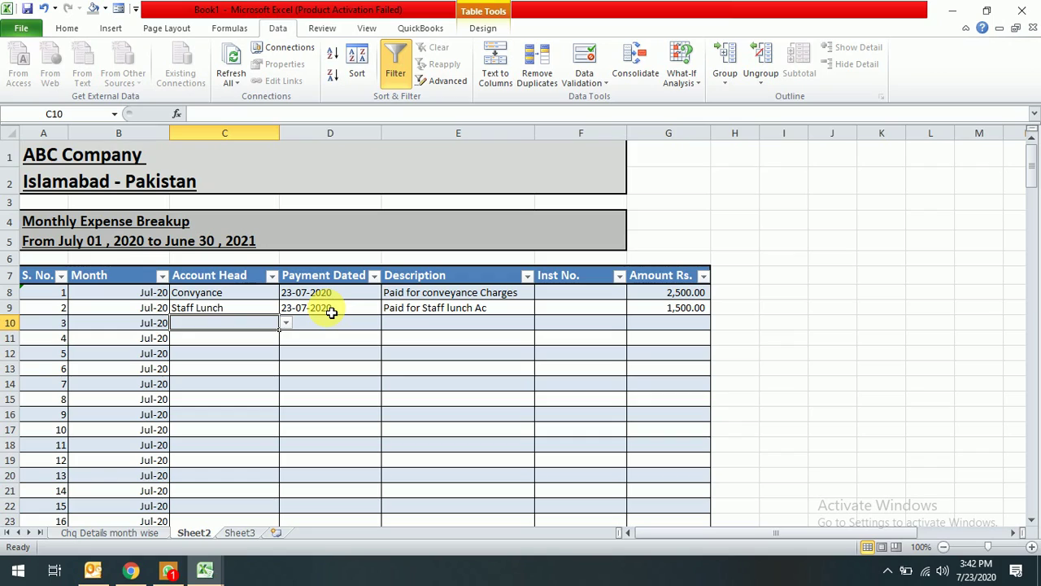
{"action": "left_click", "coordinate": [285, 324]}
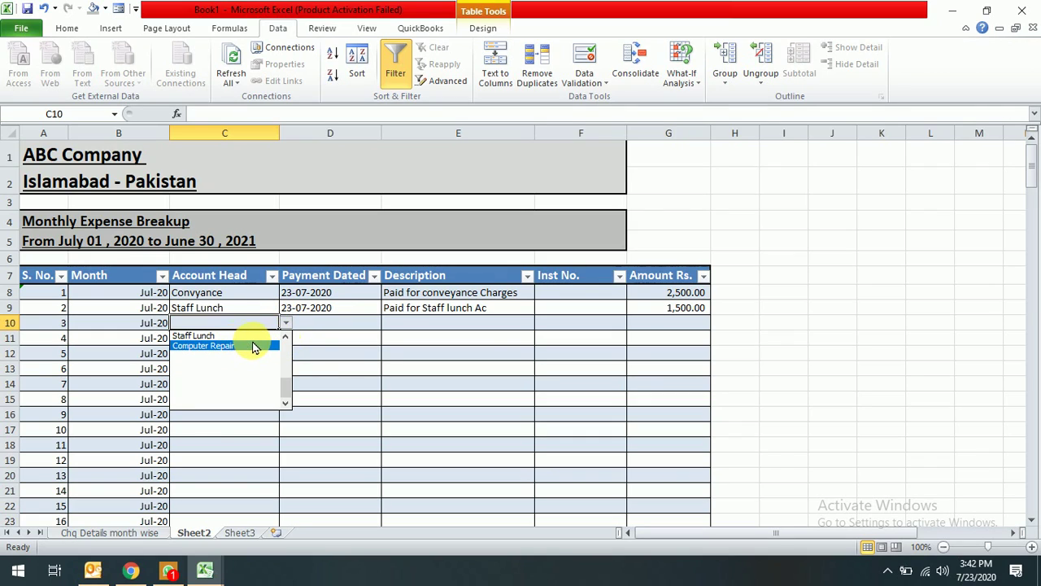
{"action": "left_click", "coordinate": [240, 346]}
{"action": "key", "text": "Tab"}
{"action": "type", "text": "24-07-2"}
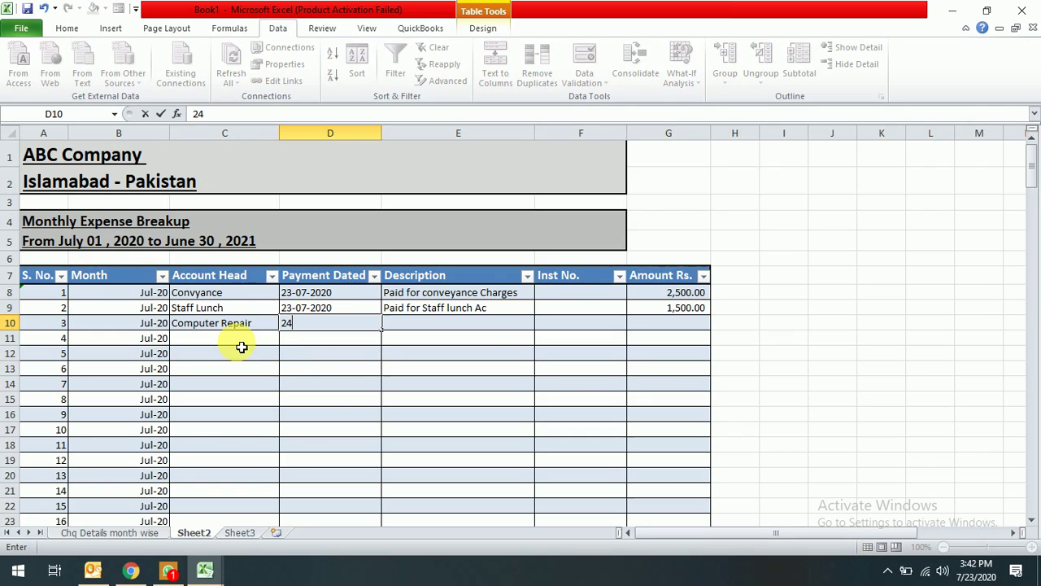
{"action": "key", "text": "Return"}
Describe the computer repair entry in row 10 as "Paid for Compyter HDD" and enter its amount as 3500
{"action": "key", "text": "Right"}
{"action": "key", "text": "Up"}
{"action": "type", "text": "Pai"}
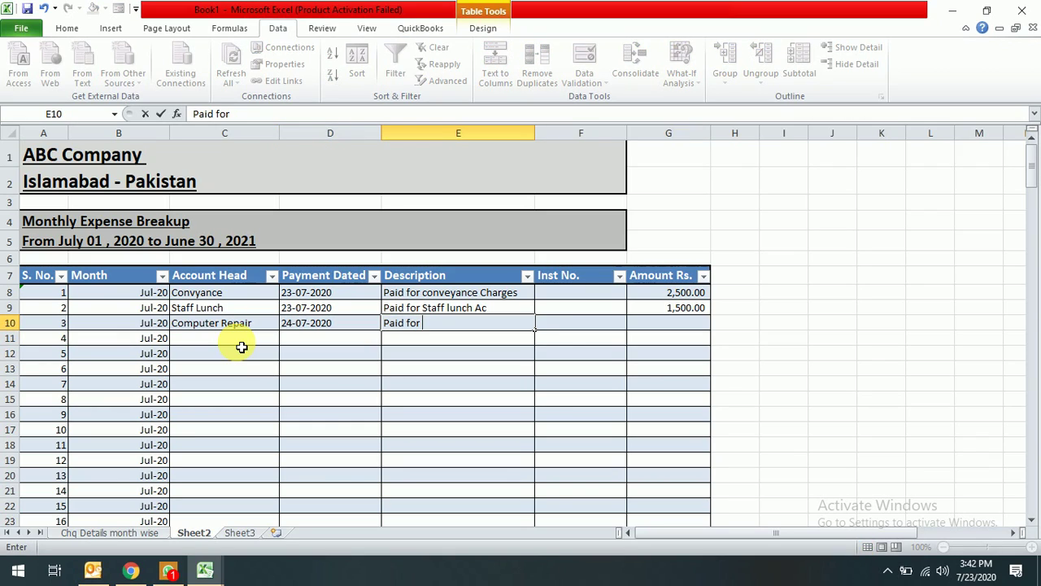
{"action": "type", "text": "d for Compyter HDD"}
{"action": "key", "text": "Tab"}
{"action": "key", "text": "Tab"}
{"action": "type", "text": "3500"}
{"action": "key", "text": "Return"}
Look through the expense table down to the Total Amount Rs. row and check the total of the entered expenses
{"action": "key", "text": "Left"}
{"action": "key", "text": "Left"}
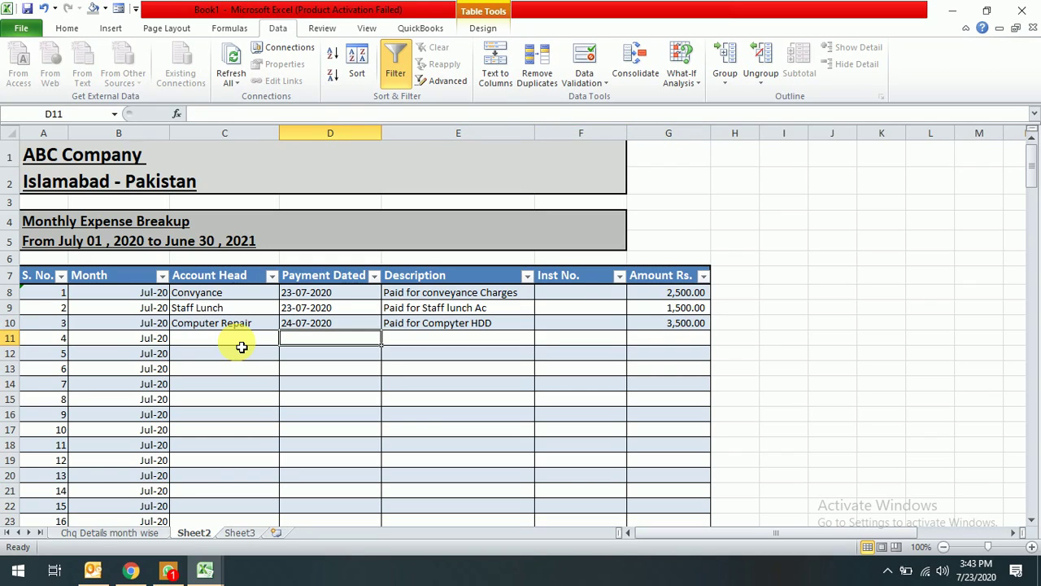
{"action": "key", "text": "Left"}
{"action": "key", "text": "Down"}
{"action": "key", "text": "Down"}
{"action": "key", "text": "Down"}
{"action": "key", "text": "Down"}
{"action": "key", "text": "Down"}
{"action": "key", "text": "Down"}
{"action": "key", "text": "Down"}
{"action": "key", "text": "Down"}
{"action": "key", "text": "Down"}
{"action": "key", "text": "Down"}
{"action": "key", "text": "Down"}
{"action": "key", "text": "Down"}
{"action": "key", "text": "Down"}
{"action": "key", "text": "Down"}
{"action": "key", "text": "Down"}
{"action": "key", "text": "Down"}
{"action": "key", "text": "Down"}
{"action": "key", "text": "Down"}
{"action": "key", "text": "Down"}
{"action": "key", "text": "Down"}
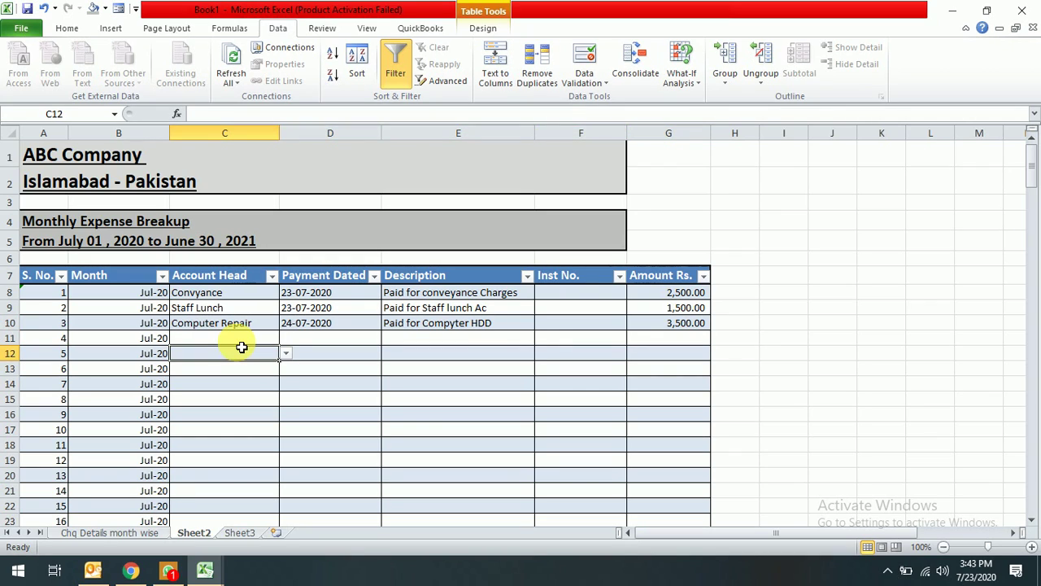
{"action": "key", "text": "Down"}
{"action": "key", "text": "Down"}
{"action": "key", "text": "Down"}
{"action": "key", "text": "Down"}
{"action": "key", "text": "Down"}
{"action": "key", "text": "Down"}
{"action": "key", "text": "Down"}
{"action": "key", "text": "Down"}
{"action": "key", "text": "Down"}
{"action": "key", "text": "Down"}
{"action": "key", "text": "Down"}
{"action": "key", "text": "Down"}
{"action": "key", "text": "Down"}
{"action": "key", "text": "Down"}
{"action": "key", "text": "Down"}
{"action": "key", "text": "Down"}
{"action": "key", "text": "Down"}
{"action": "key", "text": "Down"}
{"action": "key", "text": "Down"}
{"action": "key", "text": "Down"}
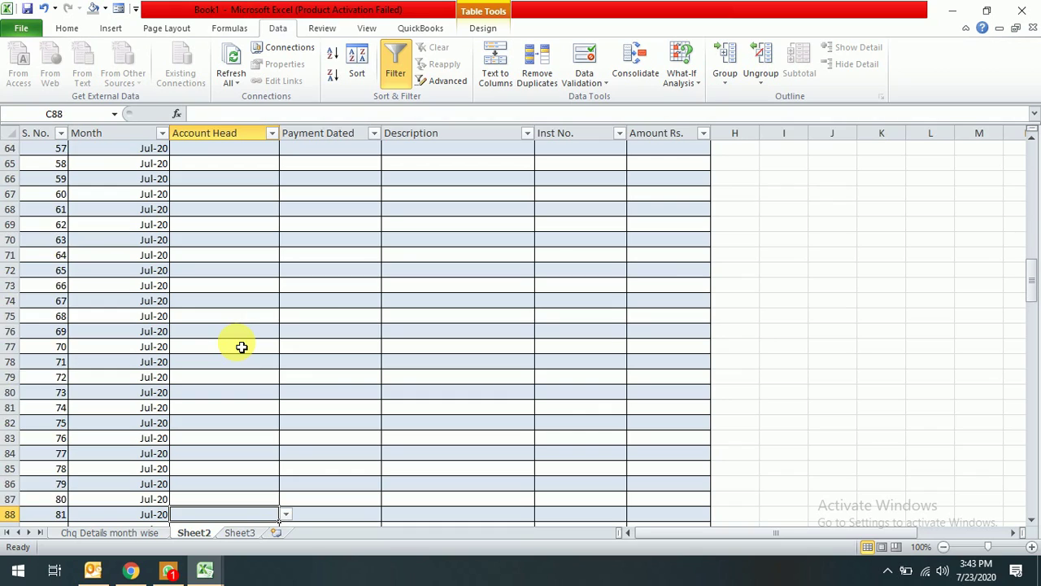
{"action": "key", "text": "Down"}
{"action": "key", "text": "Down"}
{"action": "key", "text": "Down"}
{"action": "key", "text": "Down"}
{"action": "key", "text": "Down"}
{"action": "key", "text": "Down"}
{"action": "key", "text": "Down"}
{"action": "key", "text": "Down"}
{"action": "key", "text": "Down"}
{"action": "key", "text": "Down"}
{"action": "key", "text": "Down"}
{"action": "key", "text": "Down"}
{"action": "key", "text": "Down"}
{"action": "key", "text": "Down"}
{"action": "key", "text": "Down"}
{"action": "key", "text": "Down"}
{"action": "key", "text": "Down"}
{"action": "key", "text": "Down"}
{"action": "key", "text": "Down"}
{"action": "key", "text": "Down"}
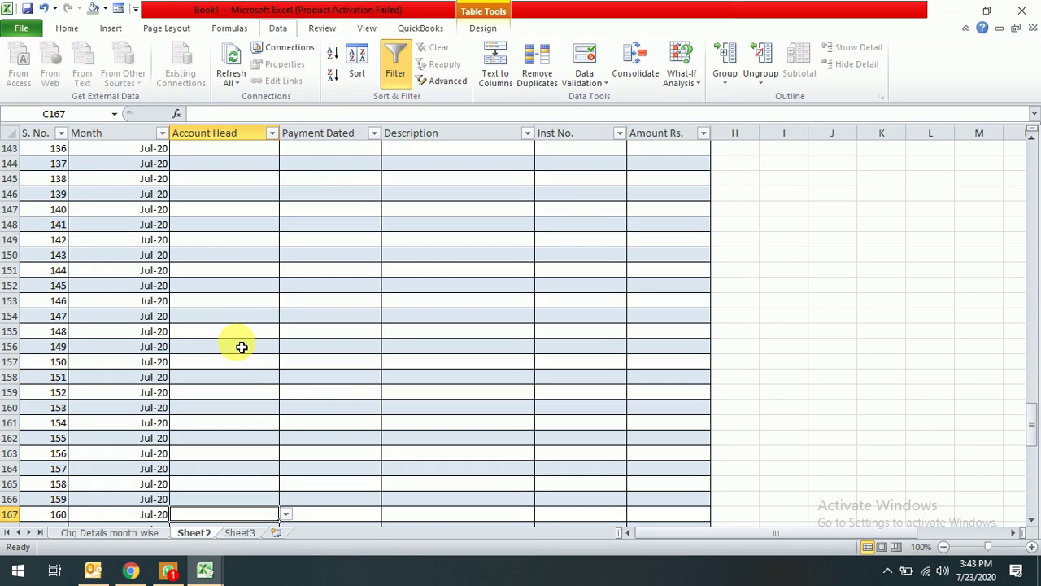
{"action": "key", "text": "Down"}
{"action": "key", "text": "Down"}
{"action": "key", "text": "Down"}
{"action": "key", "text": "Down"}
{"action": "key", "text": "Down"}
{"action": "key", "text": "Down"}
{"action": "key", "text": "Down"}
{"action": "key", "text": "Down"}
{"action": "key", "text": "Down"}
{"action": "key", "text": "Down"}
{"action": "key", "text": "Down"}
{"action": "key", "text": "Down"}
{"action": "key", "text": "Down"}
{"action": "key", "text": "Down"}
{"action": "key", "text": "Down"}
{"action": "key", "text": "Down"}
{"action": "key", "text": "Up"}
{"action": "key", "text": "Up"}
{"action": "key", "text": "Up"}
{"action": "key", "text": "Up"}
{"action": "key", "text": "Up"}
{"action": "key", "text": "Up"}
{"action": "key", "text": "Up"}
{"action": "key", "text": "Up"}
{"action": "key", "text": "Up"}
{"action": "key", "text": "Up"}
{"action": "key", "text": "Up"}
{"action": "key", "text": "Up"}
{"action": "key", "text": "Up"}
{"action": "key", "text": "Up"}
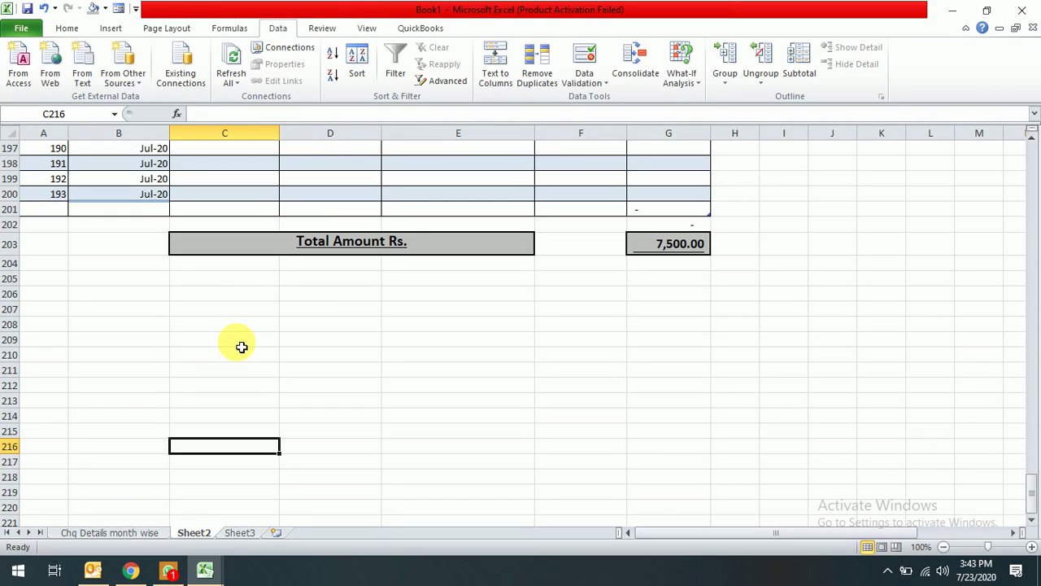
Rename Sheet2 as "Monthly Expense Breakup"
{"action": "double_click", "coordinate": [204, 533]}
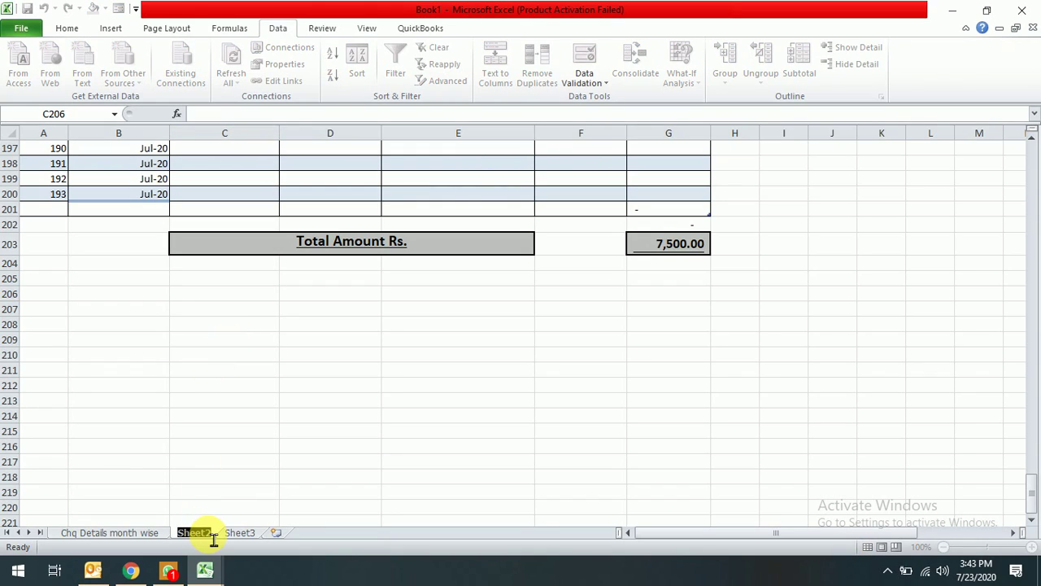
{"action": "type", "text": "Monthly"}
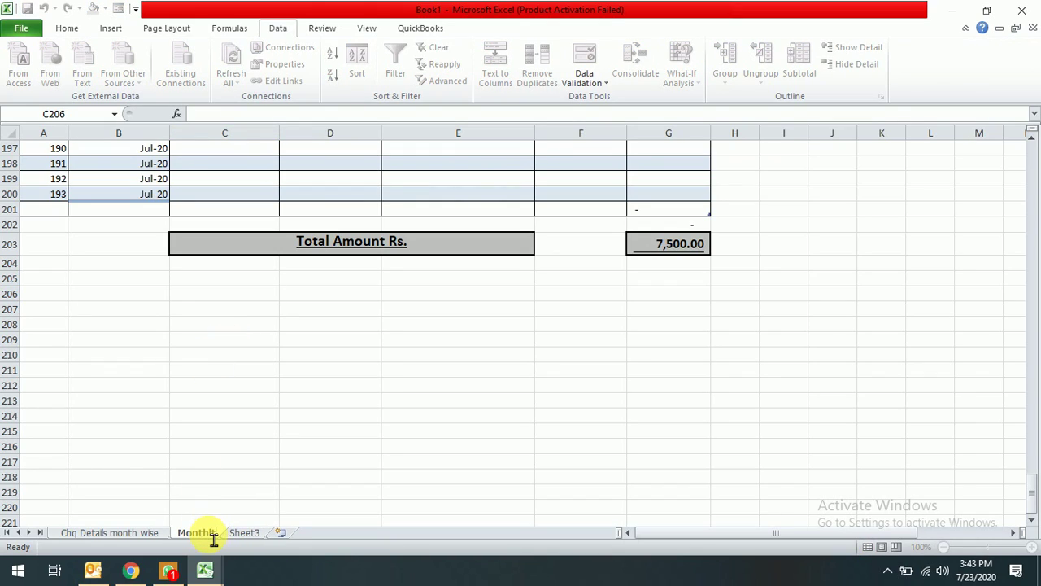
{"action": "type", "text": " Exp"}
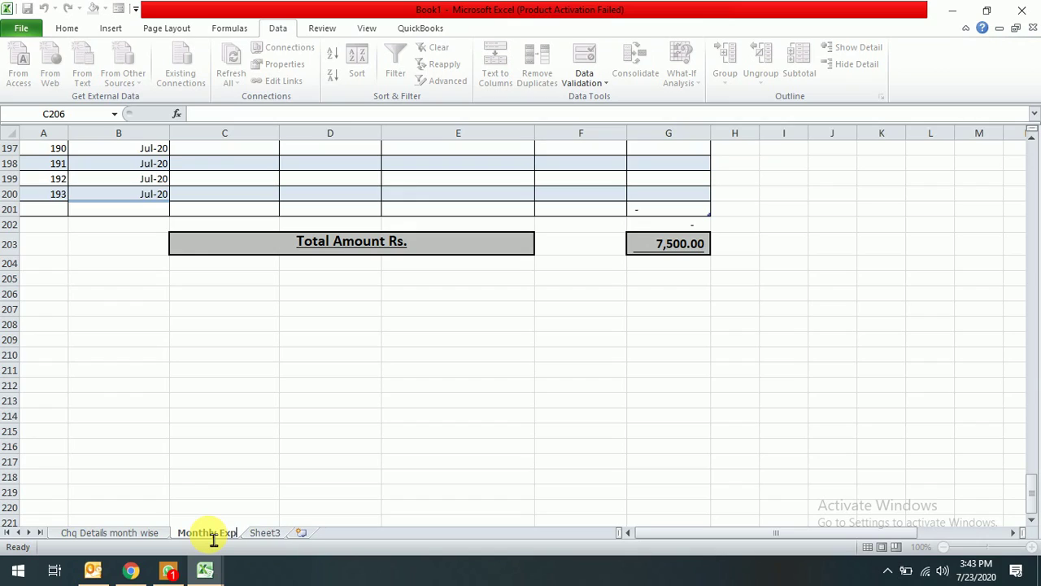
{"action": "type", "text": "nese"}
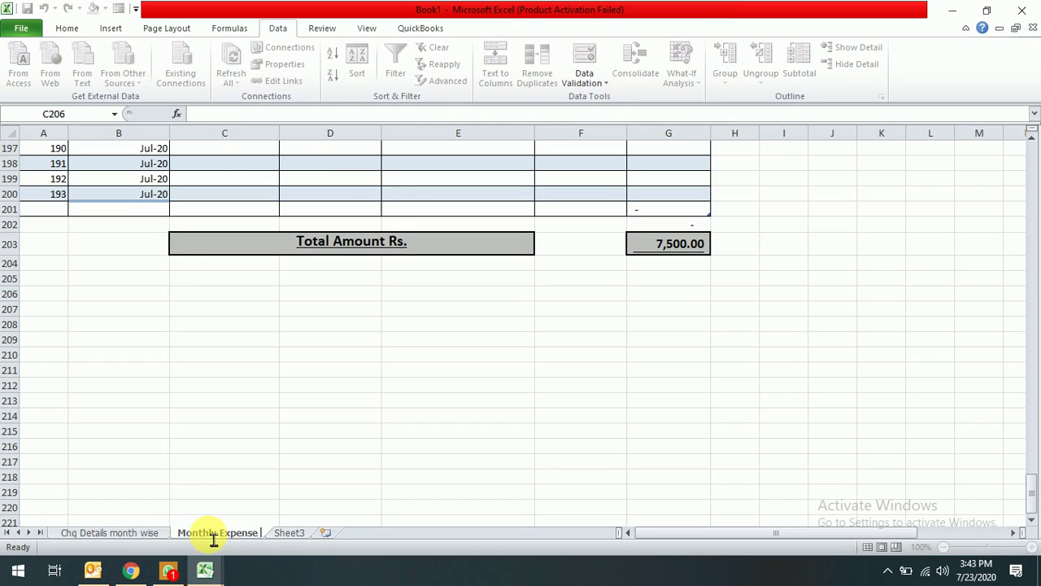
{"action": "type", "text": " Breakup"}
{"action": "key", "text": "Return"}
{"action": "left_click", "coordinate": [403, 357]}
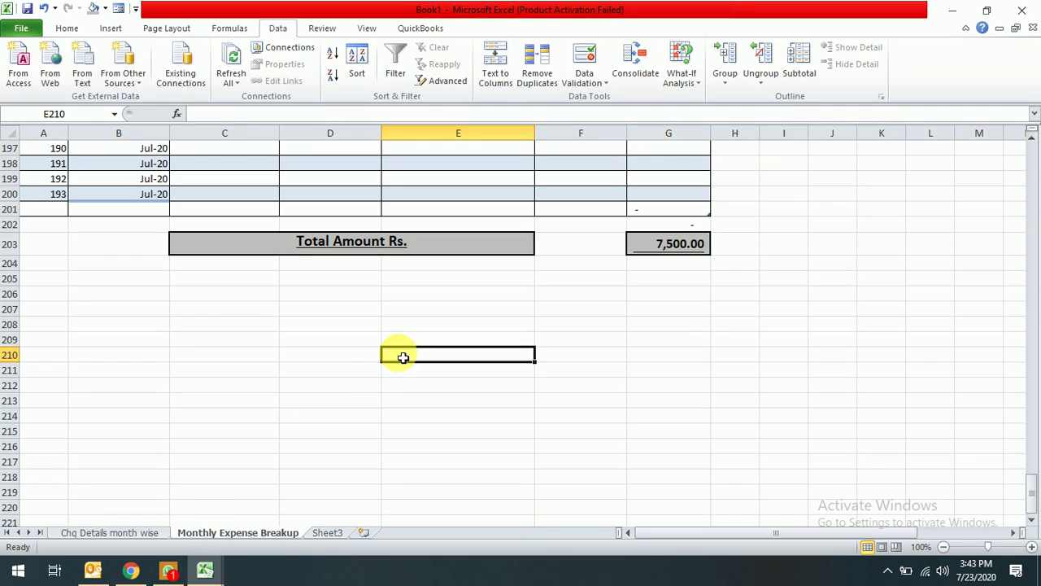
Begin the fourth expense entry in row 11 with month Aug 2020 and account head "Convyance"
{"action": "key", "text": "Up"}
{"action": "key", "text": "Up"}
{"action": "key", "text": "Up"}
{"action": "key", "text": "Up"}
{"action": "key", "text": "Up"}
{"action": "key", "text": "Up"}
{"action": "key", "text": "Up"}
{"action": "key", "text": "Up"}
{"action": "key", "text": "Up"}
{"action": "key", "text": "Up"}
{"action": "key", "text": "Up"}
{"action": "key", "text": "Up"}
{"action": "key", "text": "Up"}
{"action": "key", "text": "Up"}
{"action": "key", "text": "Up"}
{"action": "key", "text": "Up"}
{"action": "key", "text": "Up"}
{"action": "key", "text": "Up"}
{"action": "key", "text": "Up"}
{"action": "key", "text": "Up"}
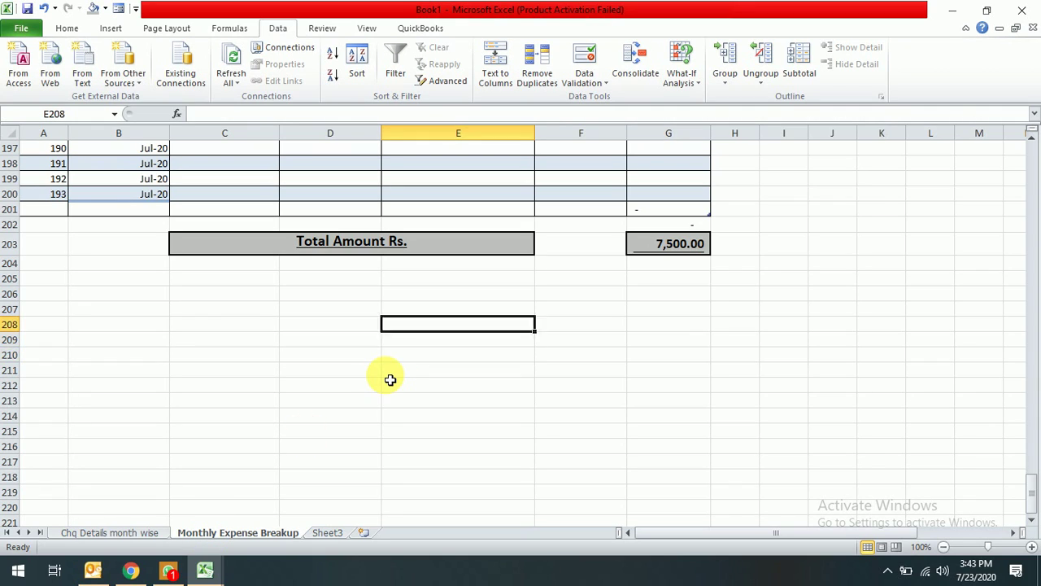
{"action": "key", "text": "Up"}
{"action": "key", "text": "Up"}
{"action": "key", "text": "Up"}
{"action": "key", "text": "Up"}
{"action": "key", "text": "Up"}
{"action": "key", "text": "Up"}
{"action": "key", "text": "Up"}
{"action": "key", "text": "Up"}
{"action": "key", "text": "Up"}
{"action": "key", "text": "Up"}
{"action": "key", "text": "Up"}
{"action": "key", "text": "Up"}
{"action": "key", "text": "Up"}
{"action": "key", "text": "Up"}
{"action": "key", "text": "Up"}
{"action": "key", "text": "Up"}
{"action": "key", "text": "Up"}
{"action": "key", "text": "Up"}
{"action": "key", "text": "Up"}
{"action": "key", "text": "Up"}
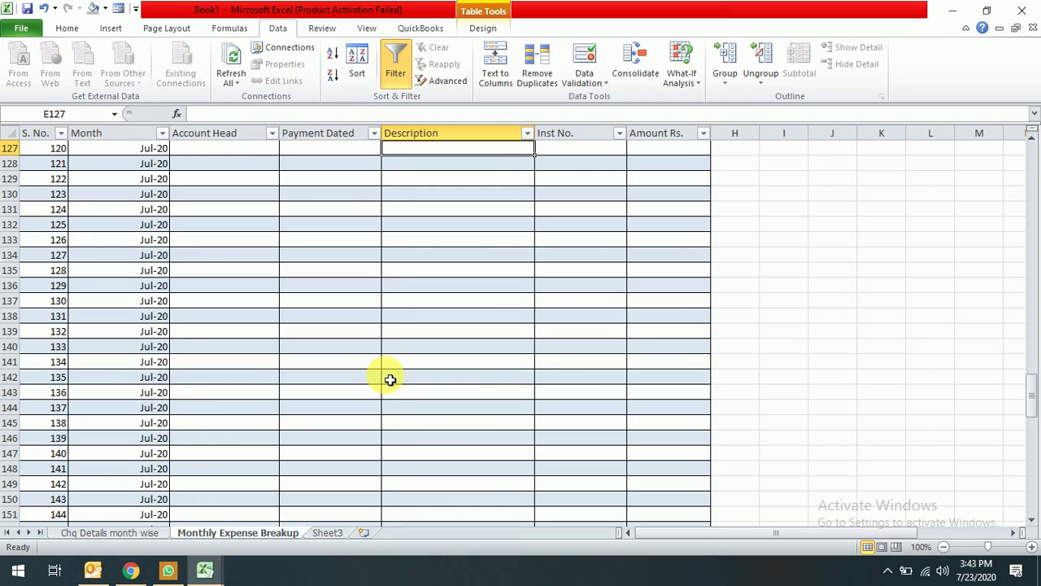
{"action": "key", "text": "Up"}
{"action": "key", "text": "Up"}
{"action": "key", "text": "Up"}
{"action": "key", "text": "Up"}
{"action": "key", "text": "Up"}
{"action": "key", "text": "Up"}
{"action": "key", "text": "Up"}
{"action": "key", "text": "Up"}
{"action": "key", "text": "Up"}
{"action": "key", "text": "Up"}
{"action": "key", "text": "Up"}
{"action": "key", "text": "Up"}
{"action": "key", "text": "Up"}
{"action": "key", "text": "Up"}
{"action": "key", "text": "Up"}
{"action": "key", "text": "Up"}
{"action": "key", "text": "Up"}
{"action": "key", "text": "Up"}
{"action": "key", "text": "Up"}
{"action": "key", "text": "Up"}
{"action": "key", "text": "Up"}
{"action": "key", "text": "Up"}
{"action": "key", "text": "Up"}
{"action": "key", "text": "Up"}
{"action": "key", "text": "Up"}
{"action": "key", "text": "Up"}
{"action": "key", "text": "Up"}
{"action": "key", "text": "Up"}
{"action": "key", "text": "Up"}
{"action": "key", "text": "Up"}
{"action": "key", "text": "Up"}
{"action": "key", "text": "Up"}
{"action": "key", "text": "Up"}
{"action": "key", "text": "Up"}
{"action": "key", "text": "Up"}
{"action": "key", "text": "Up"}
{"action": "key", "text": "Up"}
{"action": "key", "text": "Up"}
{"action": "key", "text": "Up"}
{"action": "key", "text": "Up"}
{"action": "key", "text": "Down"}
{"action": "key", "text": "Down"}
{"action": "key", "text": "Down"}
{"action": "key", "text": "Down"}
{"action": "key", "text": "Down"}
{"action": "key", "text": "Down"}
{"action": "key", "text": "Down"}
{"action": "key", "text": "Down"}
{"action": "key", "text": "Down"}
{"action": "key", "text": "Down"}
{"action": "key", "text": "Left"}
{"action": "key", "text": "Left"}
{"action": "key", "text": "Left"}
{"action": "type", "text": "Au"}
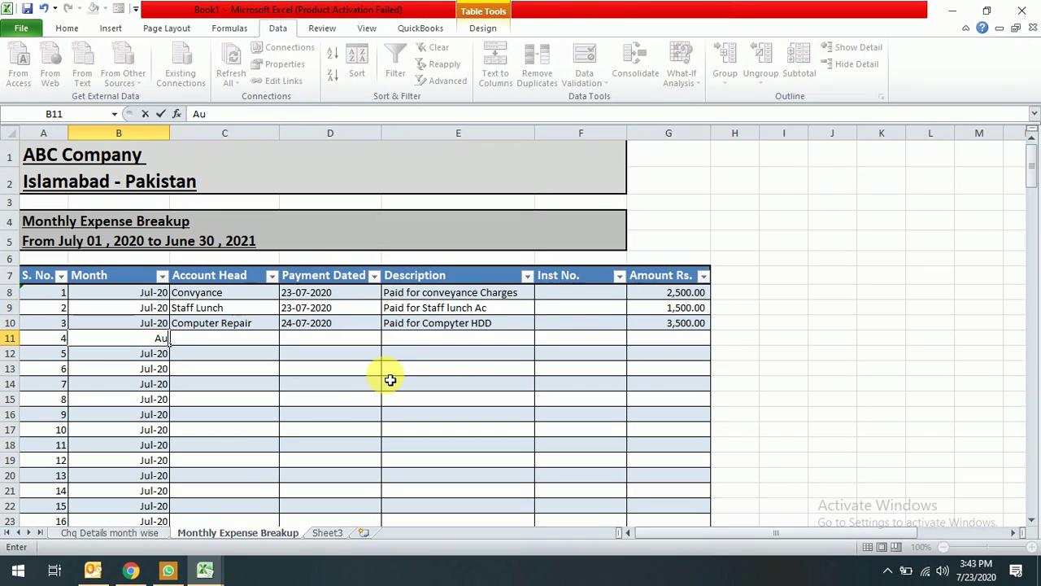
{"action": "type", "text": "g 2020"}
{"action": "key", "text": "Return"}
{"action": "key", "text": "Up"}
{"action": "key", "text": "Right"}
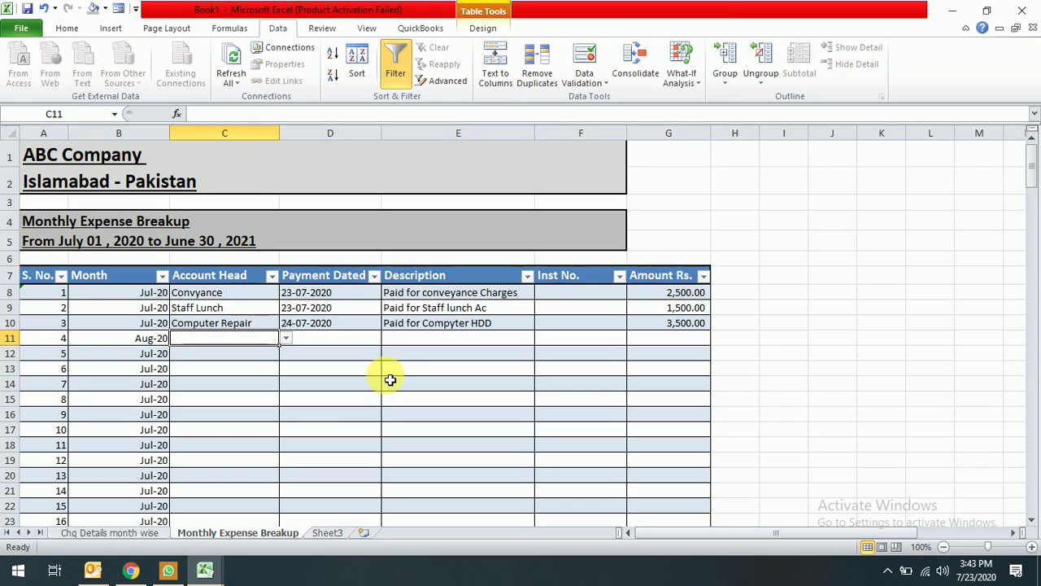
{"action": "type", "text": "Con"}
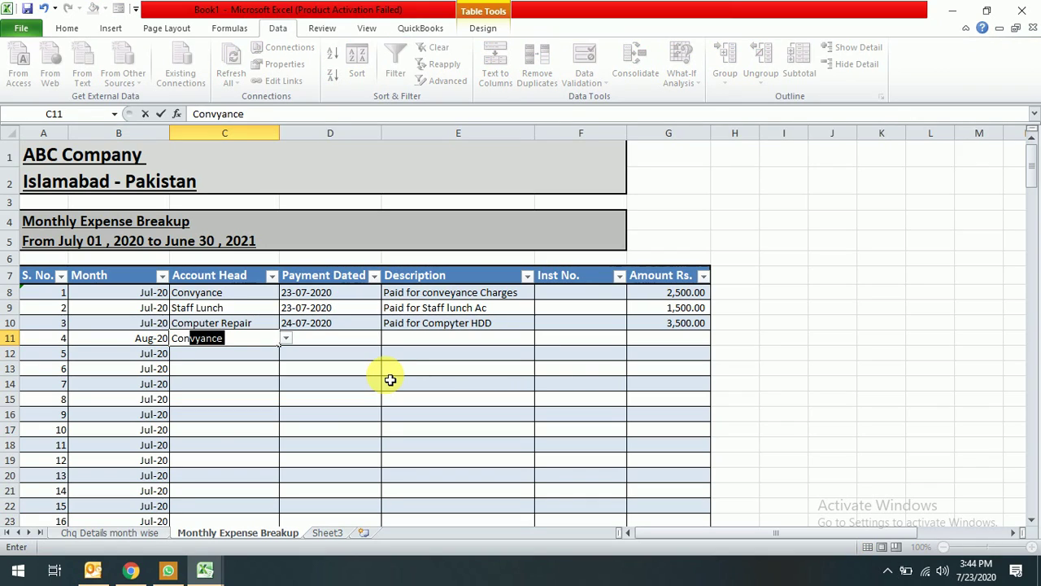
{"action": "key", "text": "Return"}
{"action": "key", "text": "Up"}
{"action": "key", "text": "Right"}
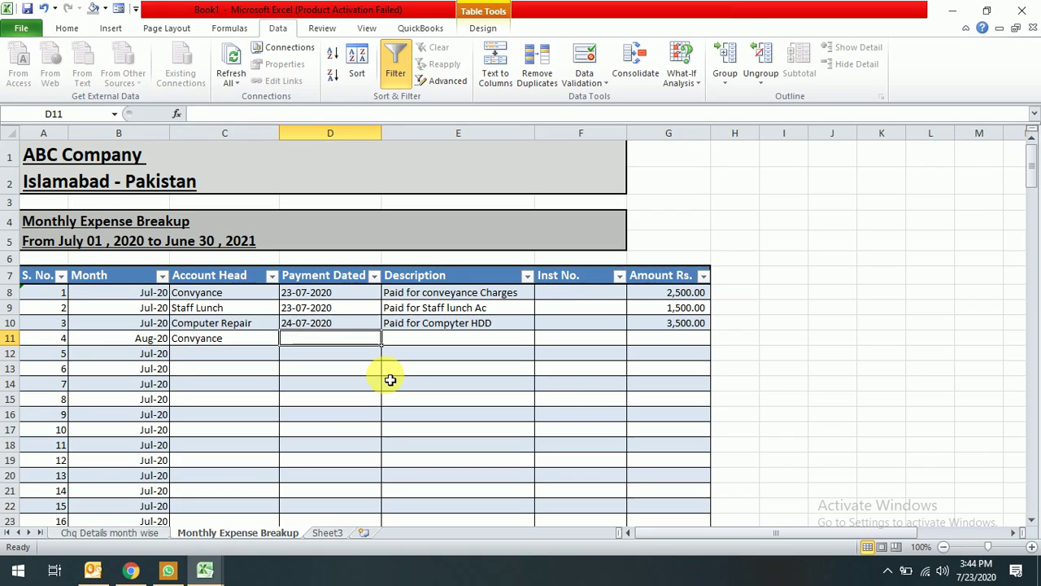
Enter payment date 12-08-2020 in row 11 and apply the formatting of the payment date above it
{"action": "type", "text": "12"}
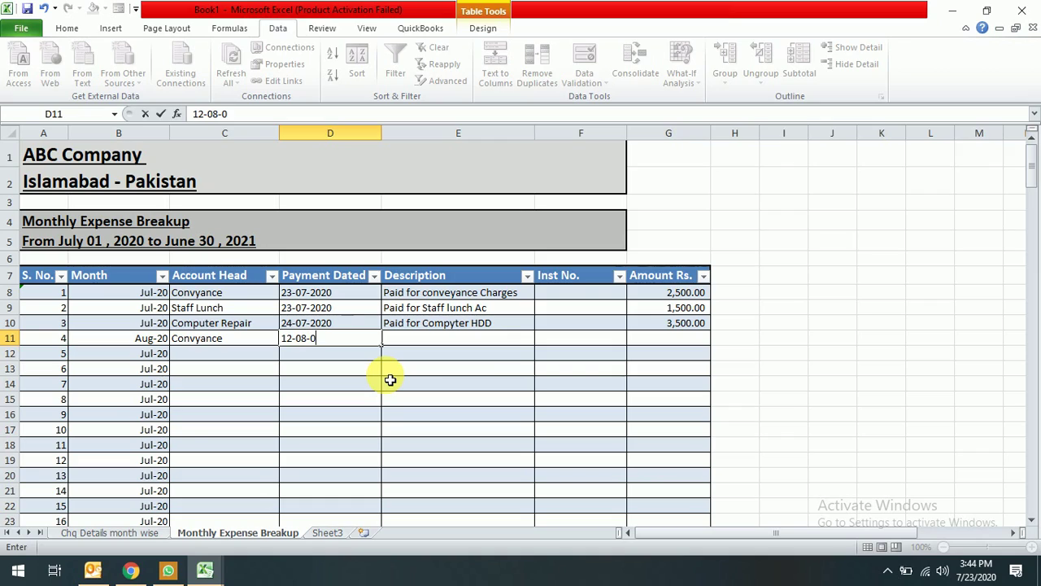
{"action": "type", "text": "-08-2020"}
{"action": "key", "text": "ctrl+Return"}
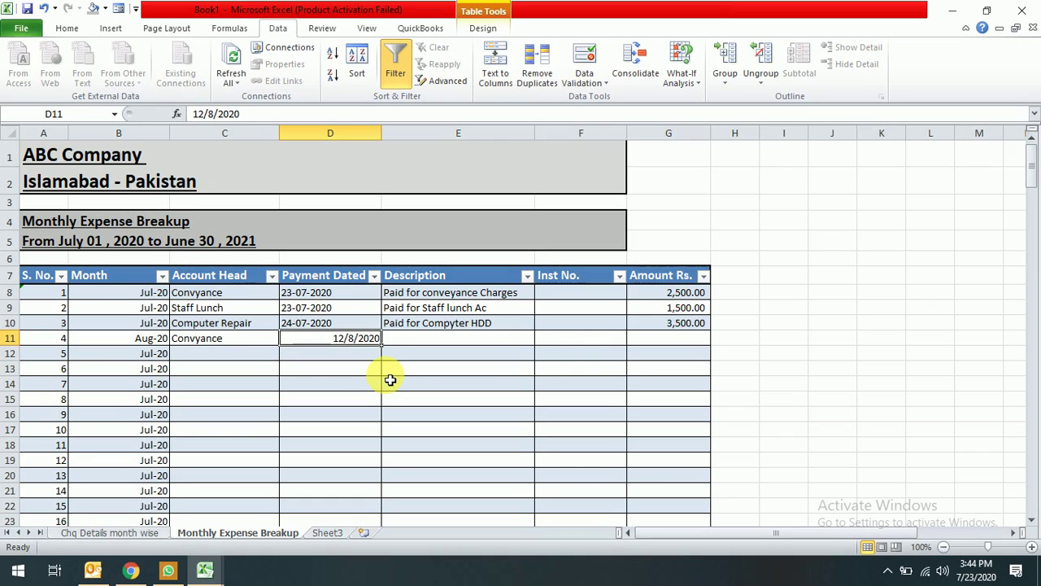
{"action": "key", "text": "Up"}
{"action": "key", "text": "Up"}
{"action": "key", "text": "Down"}
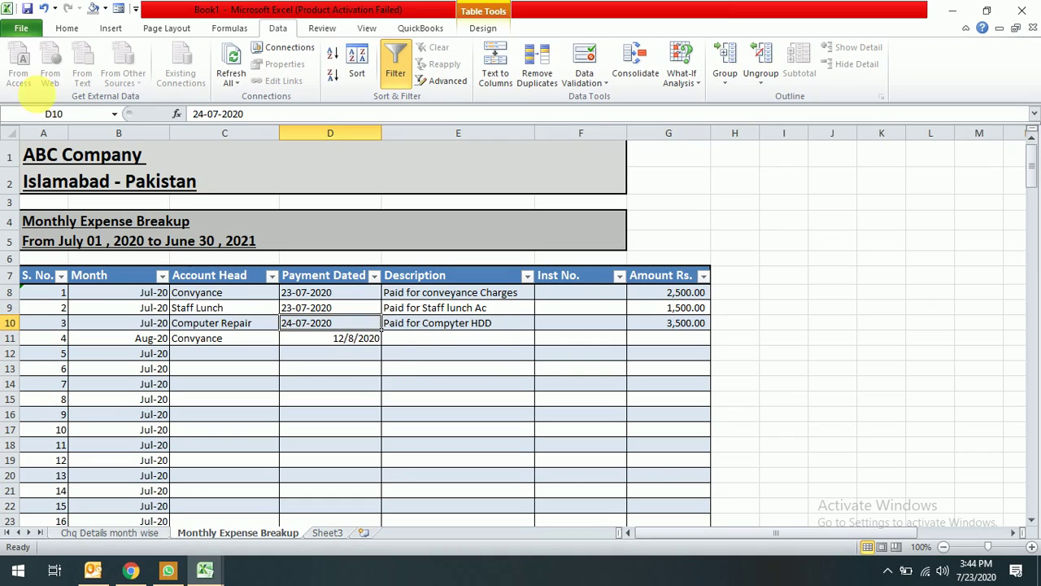
{"action": "left_click", "coordinate": [67, 28]}
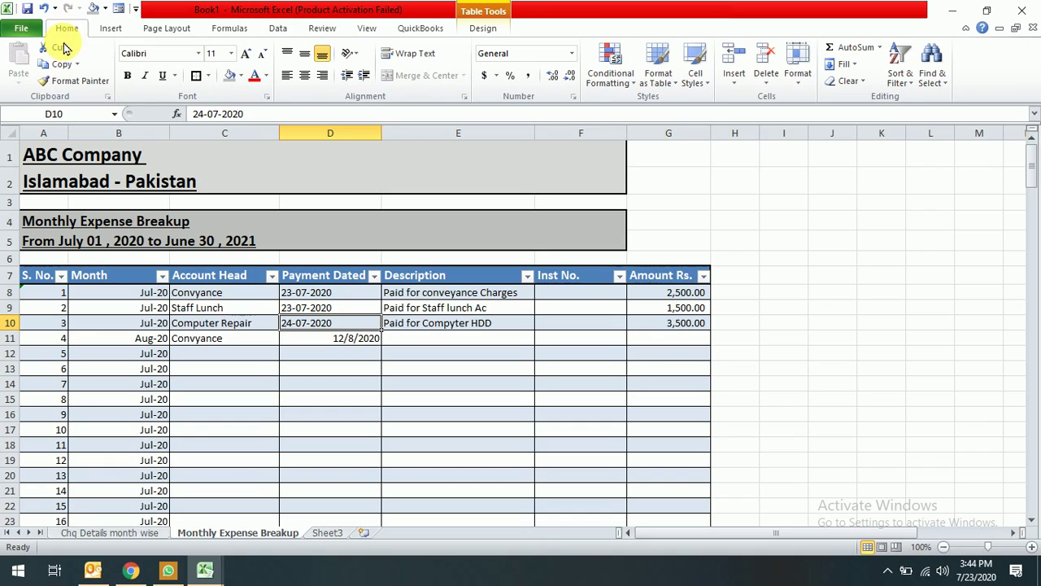
{"action": "left_click", "coordinate": [57, 88]}
{"action": "left_click", "coordinate": [344, 338]}
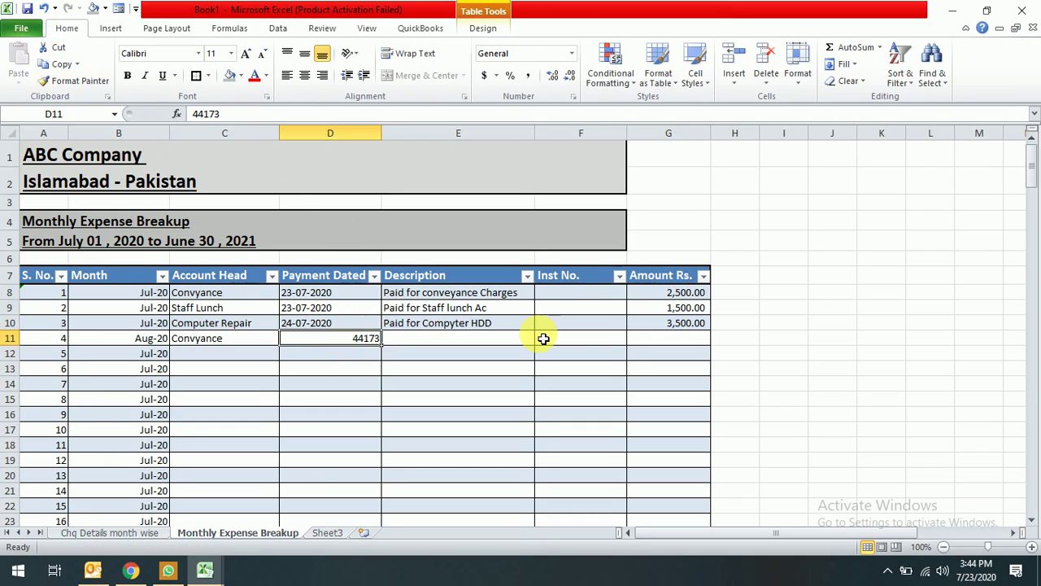
Copy the payment date from row 10 into the payment date cell of row 11
{"action": "left_click", "coordinate": [337, 324]}
{"action": "key", "text": "ctrl+c"}
{"action": "key", "text": "Right"}
{"action": "key", "text": "Down"}
{"action": "key", "text": "Left"}
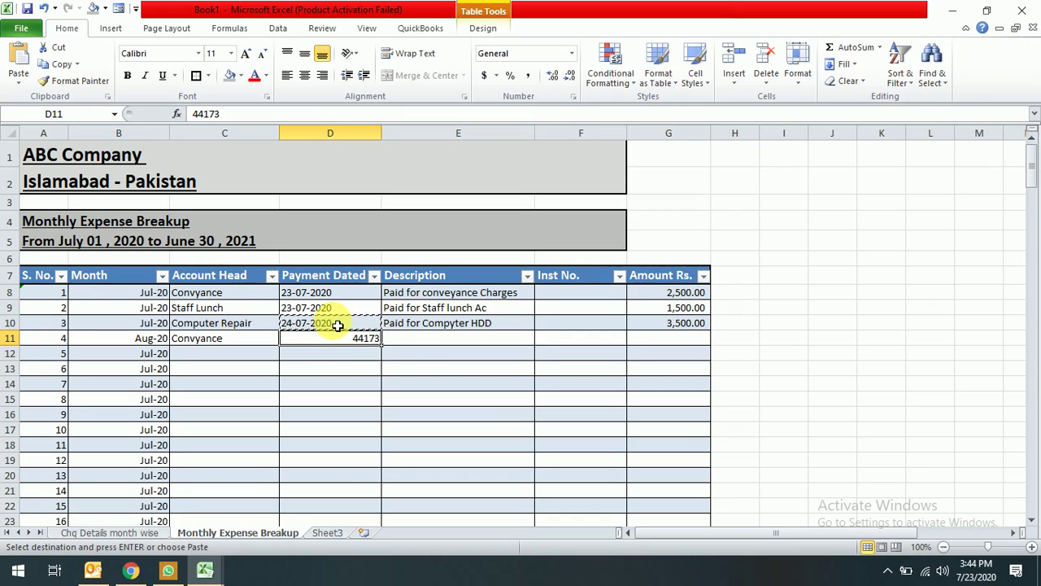
{"action": "key", "text": "Return"}
Try changing the copied payment date in row 11 to 12/8/2020, and undo that change
{"action": "key", "text": "F2"}
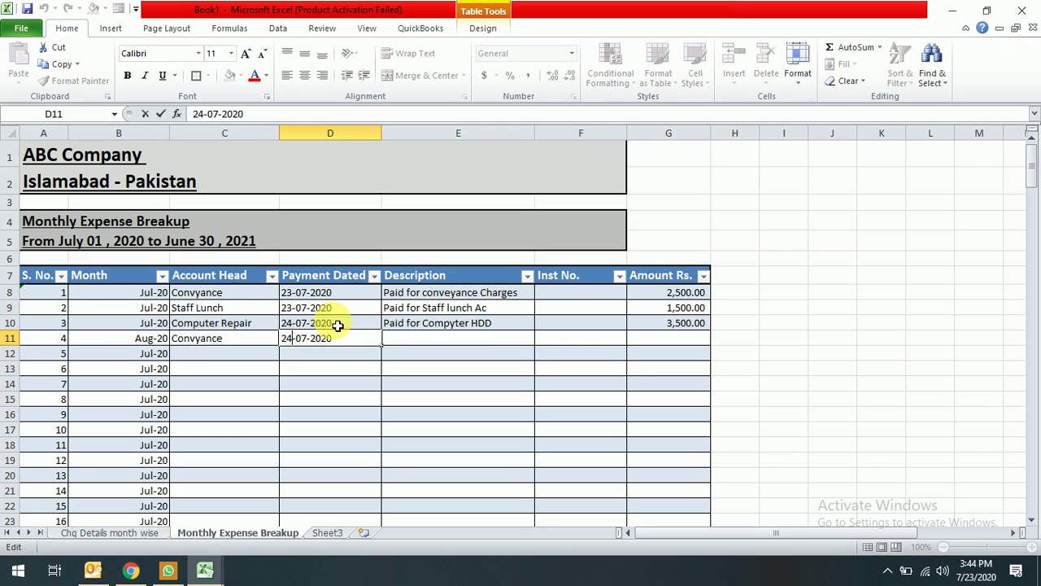
{"action": "type", "text": "12/8"}
{"action": "key", "text": "Return"}
{"action": "key", "text": "Up"}
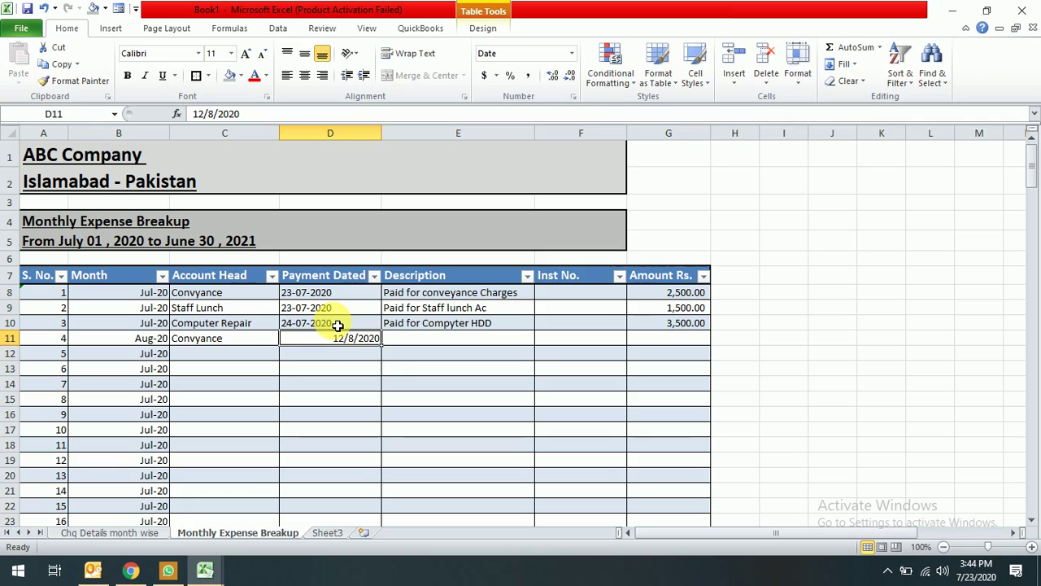
{"action": "key", "text": "F2"}
{"action": "key", "text": "Escape"}
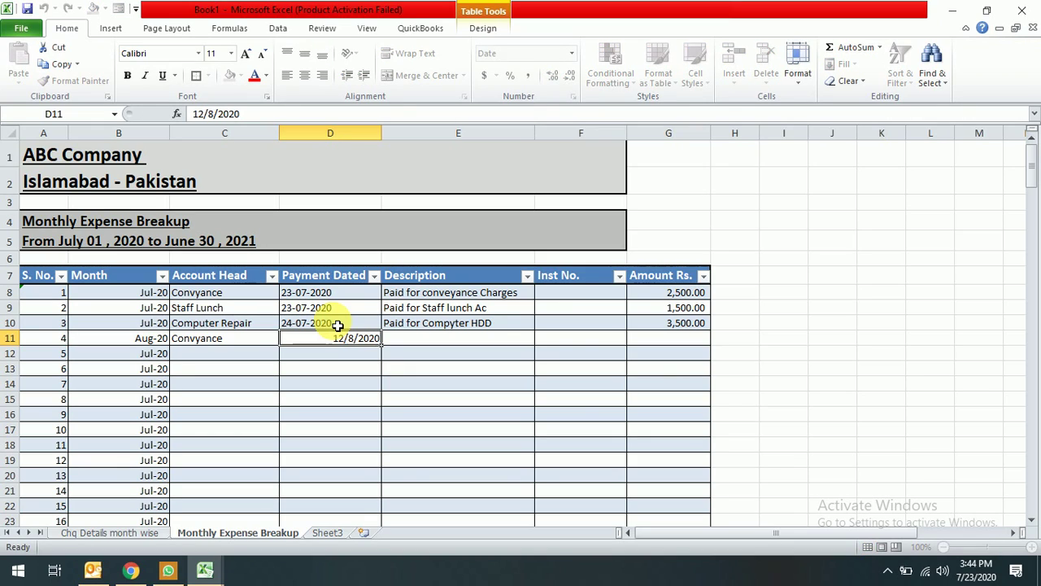
{"action": "key", "text": "ctrl+z"}
Edit the copied payment date in row 11 to read 12-'08-2020
{"action": "key", "text": "F2"}
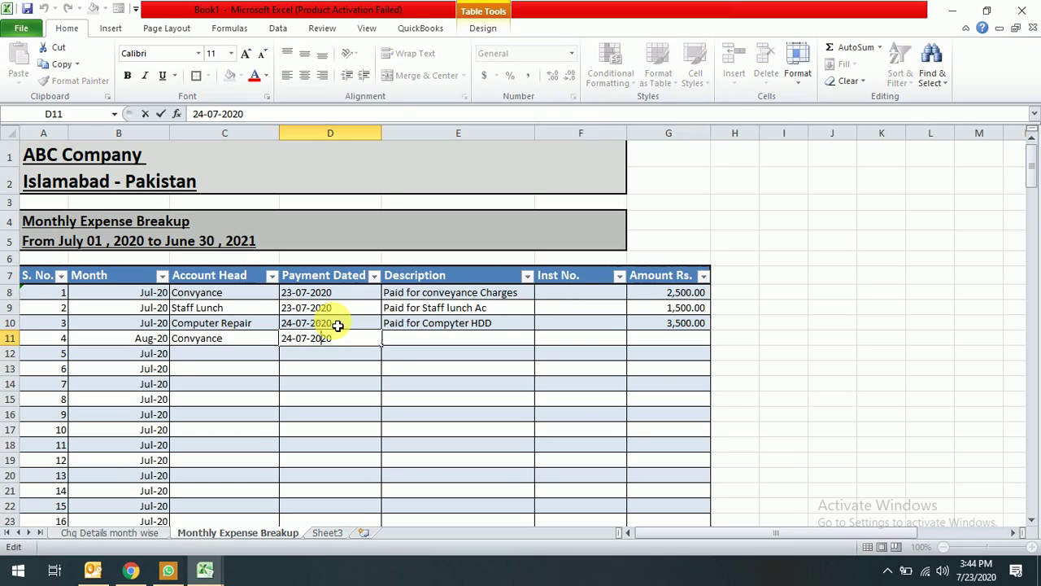
{"action": "key", "text": "Delete"}
{"action": "key", "text": "Delete"}
{"action": "type", "text": "12-"}
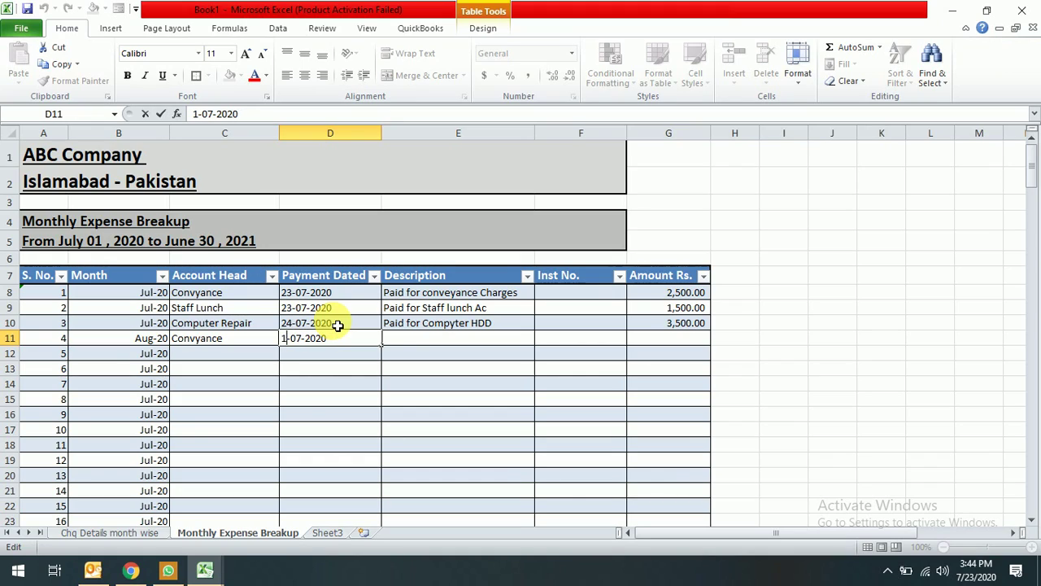
{"action": "type", "text": "'08"}
{"action": "key", "text": "Return"}
{"action": "key", "text": "Up"}
Describe the row 11 entry as "Paid for conveyance Charges" and enter its amount as 4500
{"action": "key", "text": "Right"}
{"action": "type", "text": "Paid"}
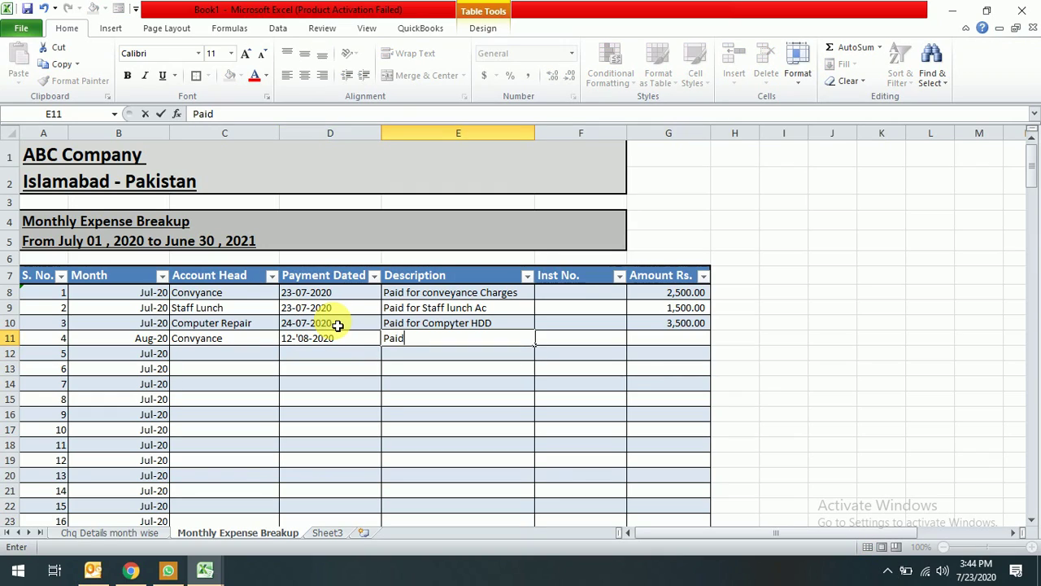
{"action": "type", "text": " for Con"}
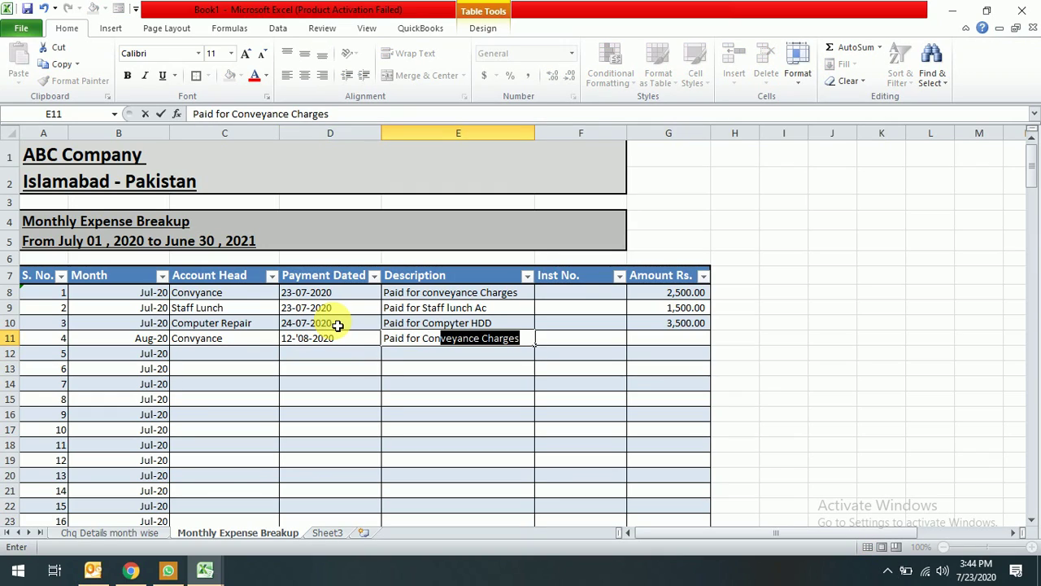
{"action": "key", "text": "Return"}
{"action": "key", "text": "Up"}
{"action": "key", "text": "Right"}
{"action": "key", "text": "Right"}
{"action": "type", "text": "45"}
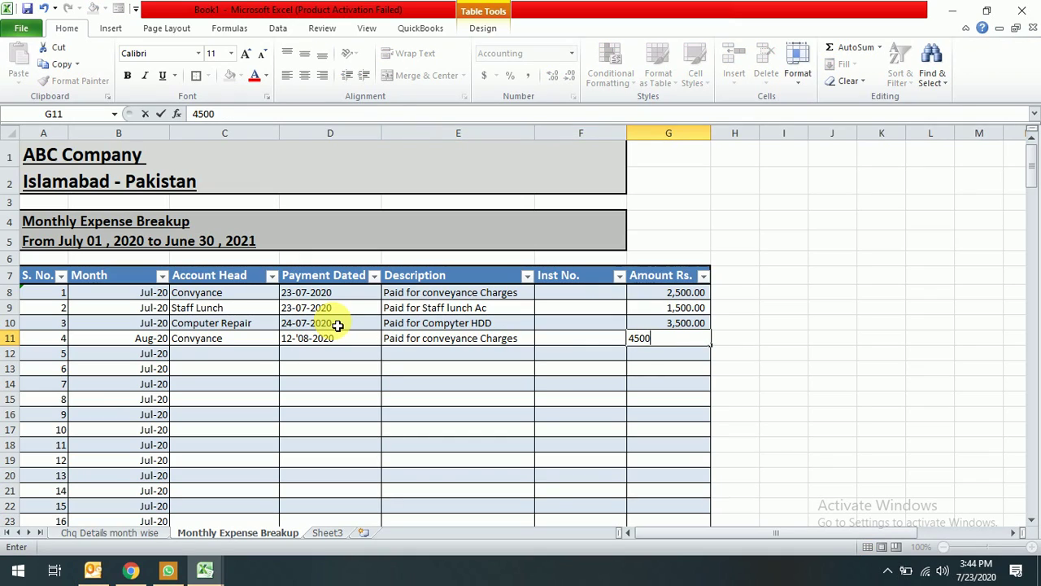
{"action": "key", "text": "Return"}
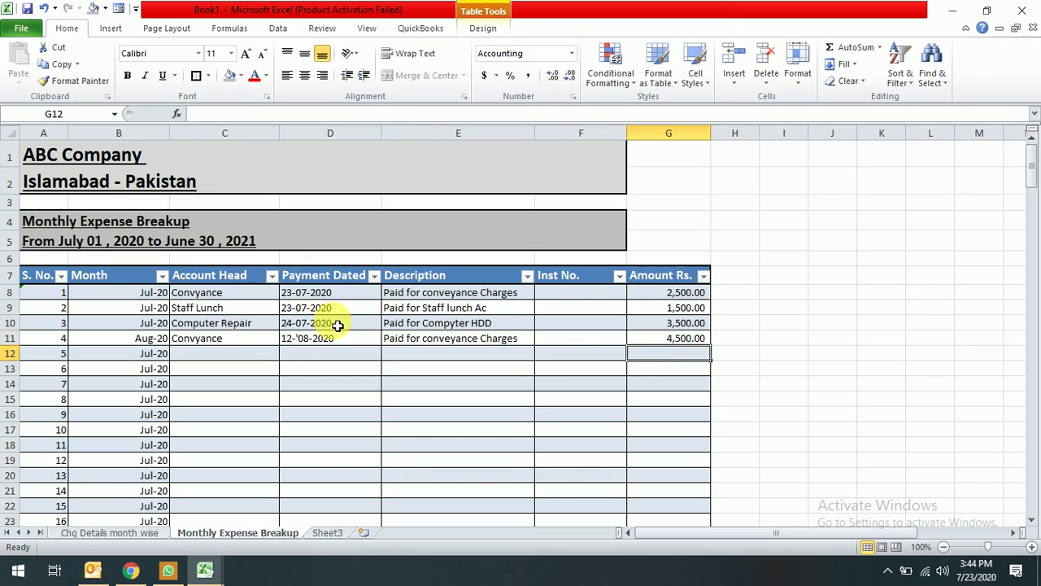
{"action": "left_click", "coordinate": [162, 278]}
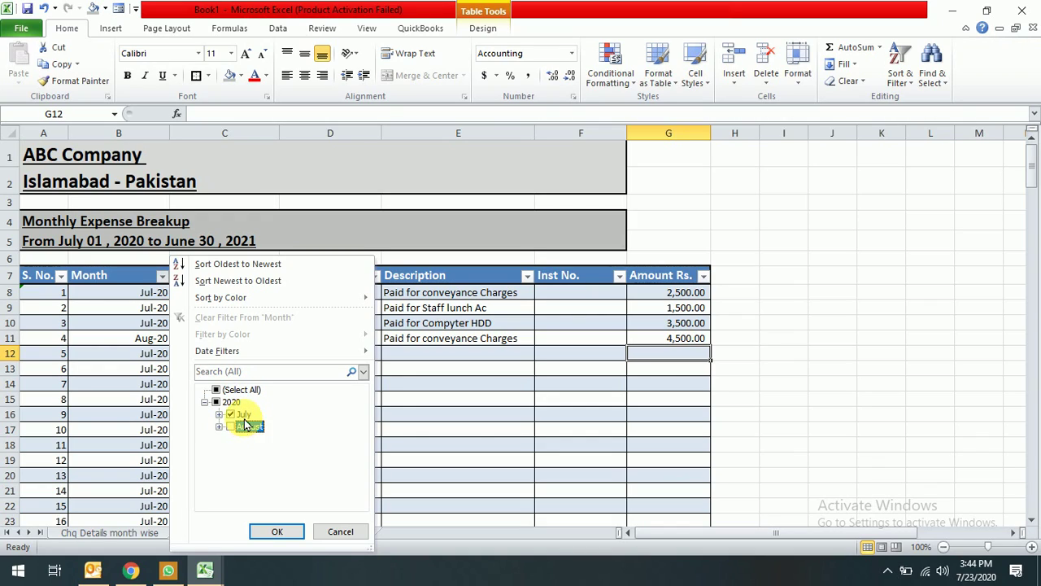
{"action": "left_click", "coordinate": [231, 403]}
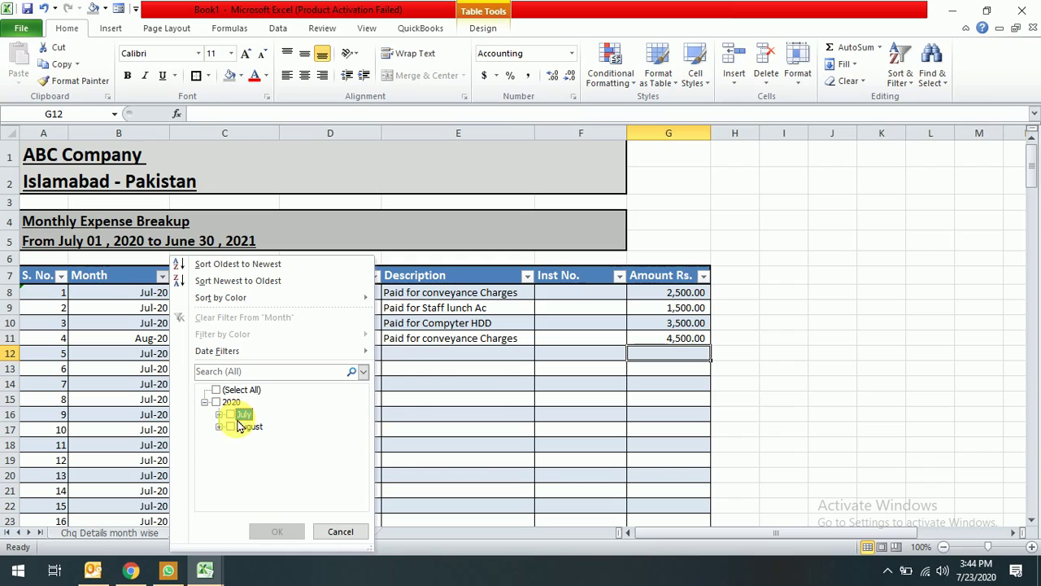
{"action": "left_click", "coordinate": [340, 531]}
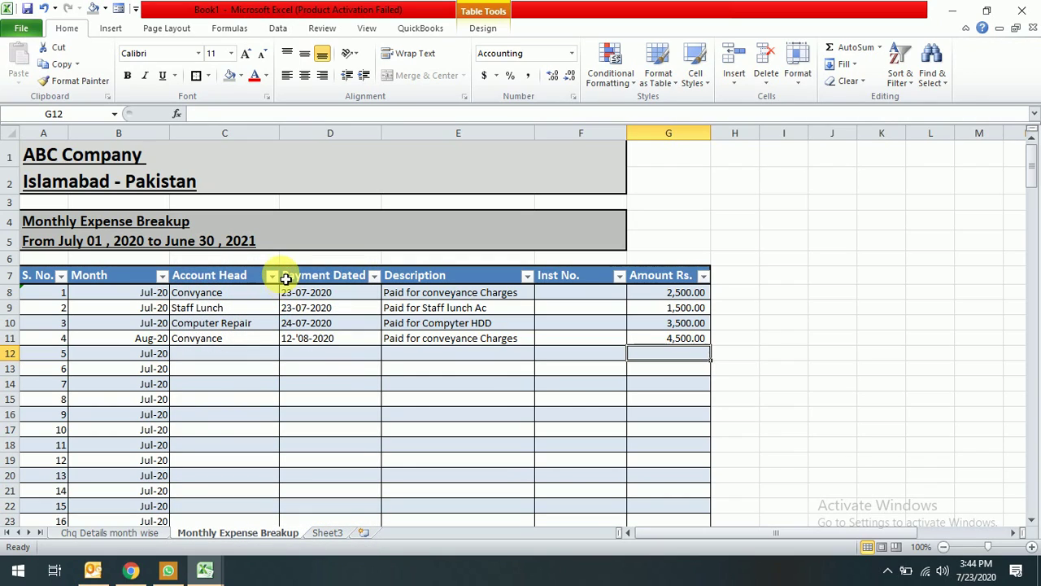
Filter the expense table by account head to show only the "Convyance" entries
{"action": "left_click", "coordinate": [273, 276]}
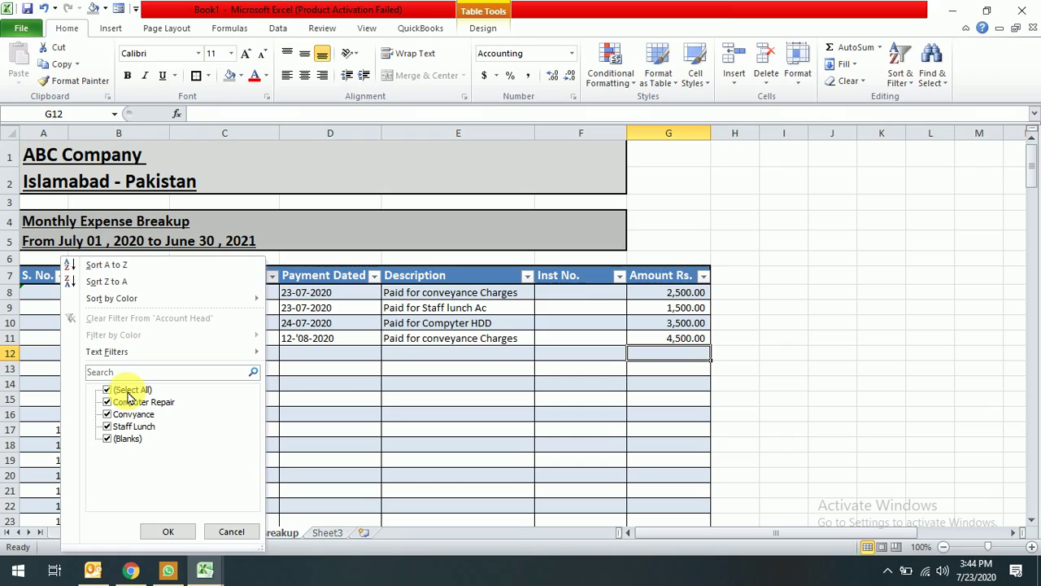
{"action": "left_click", "coordinate": [114, 391]}
{"action": "left_click", "coordinate": [134, 415]}
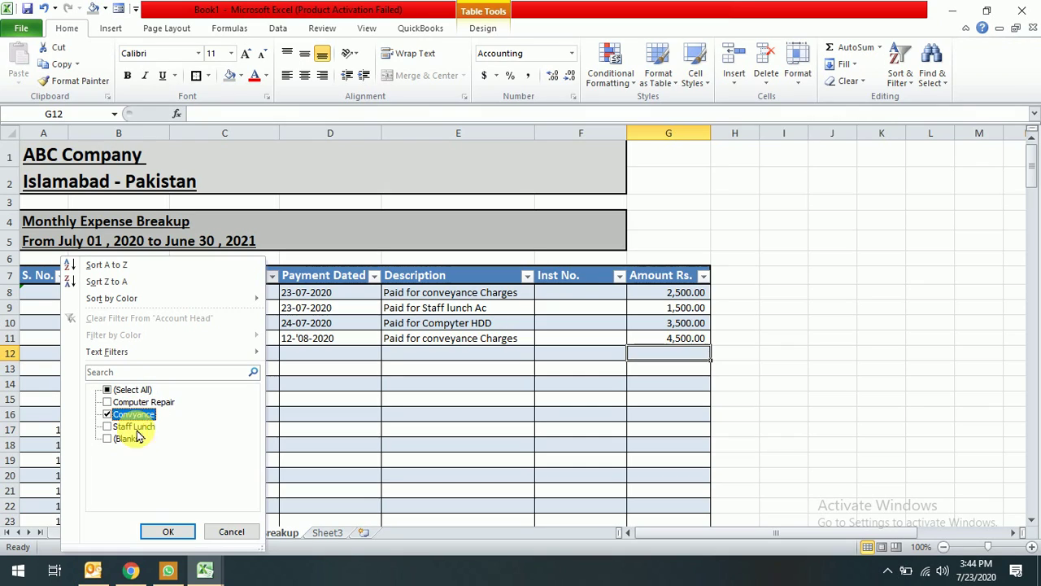
{"action": "left_click", "coordinate": [168, 531]}
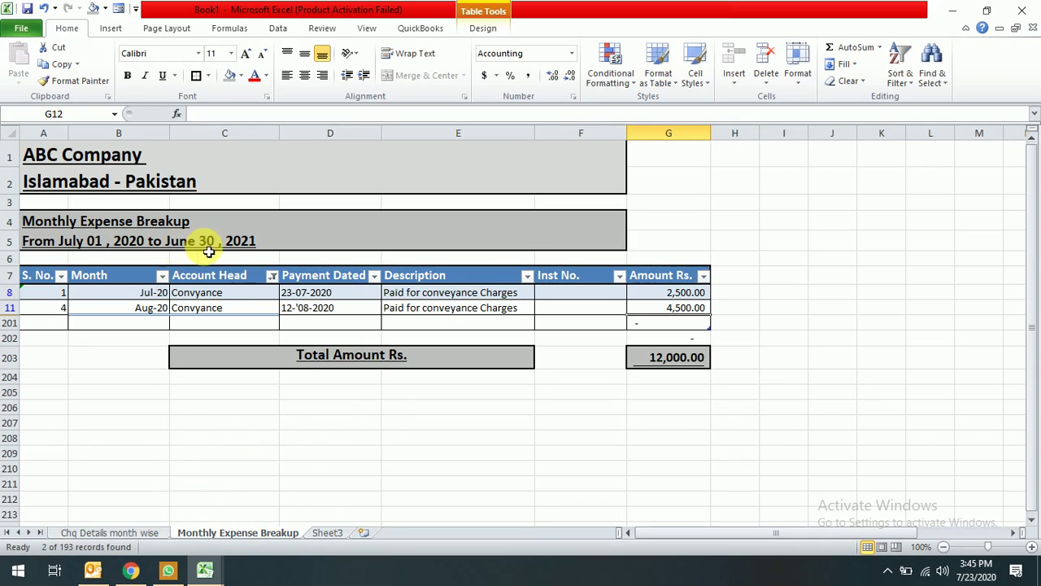
Show all account heads in the expense table again
{"action": "left_click", "coordinate": [273, 276]}
{"action": "left_click", "coordinate": [134, 390]}
{"action": "left_click", "coordinate": [170, 532]}
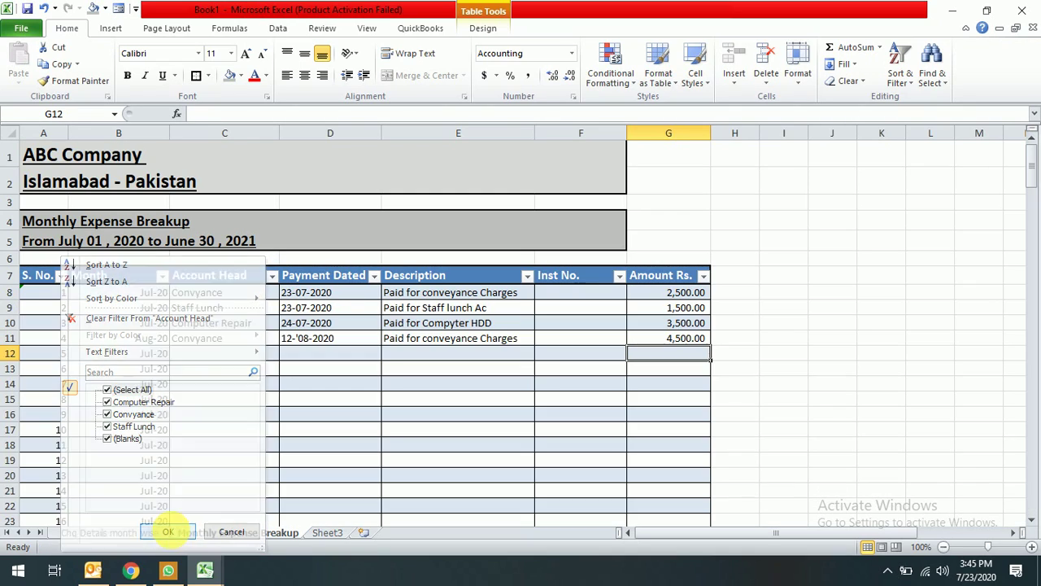
{"action": "key", "text": "Up"}
{"action": "key", "text": "Up"}
{"action": "key", "text": "Up"}
{"action": "key", "text": "Up"}
{"action": "key", "text": "Up"}
{"action": "key", "text": "Up"}
{"action": "key", "text": "Up"}
{"action": "key", "text": "Up"}
{"action": "key", "text": "Up"}
{"action": "key", "text": "Up"}
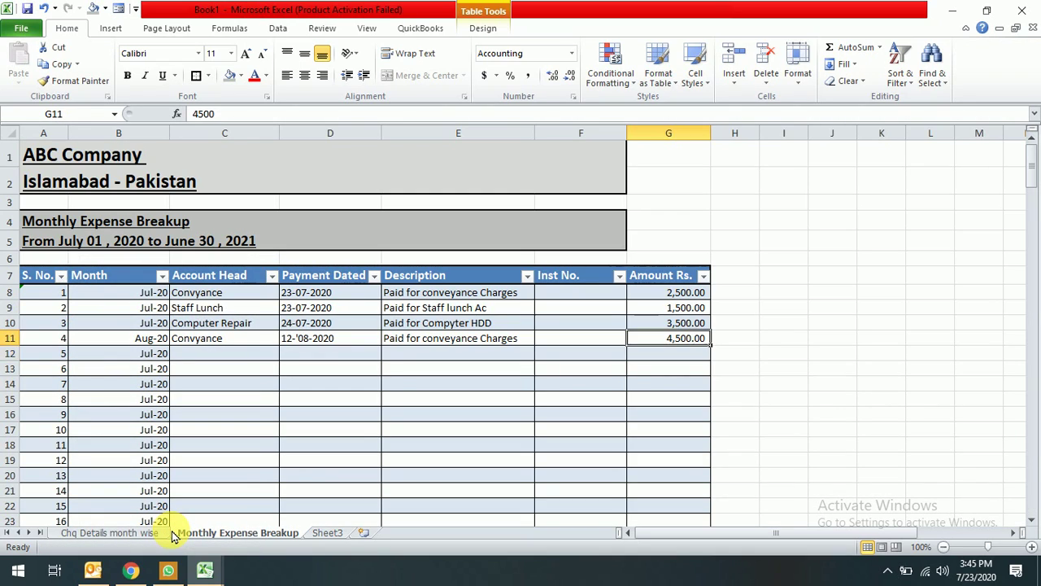
Examine the expense table from the row 11 entry down to the Total Amount Rs. row beneath it
{"action": "key", "text": "Down"}
{"action": "key", "text": "Down"}
{"action": "key", "text": "Down"}
{"action": "key", "text": "Down"}
{"action": "key", "text": "Down"}
{"action": "key", "text": "Down"}
{"action": "key", "text": "Down"}
{"action": "key", "text": "Down"}
{"action": "key", "text": "Down"}
{"action": "key", "text": "Down"}
{"action": "key", "text": "Down"}
{"action": "key", "text": "Down"}
{"action": "key", "text": "Down"}
{"action": "key", "text": "Down"}
{"action": "key", "text": "Down"}
{"action": "key", "text": "Down"}
{"action": "key", "text": "Down"}
{"action": "key", "text": "Down"}
{"action": "key", "text": "Down"}
{"action": "key", "text": "Down"}
{"action": "key", "text": "Down"}
{"action": "key", "text": "Down"}
{"action": "key", "text": "Down"}
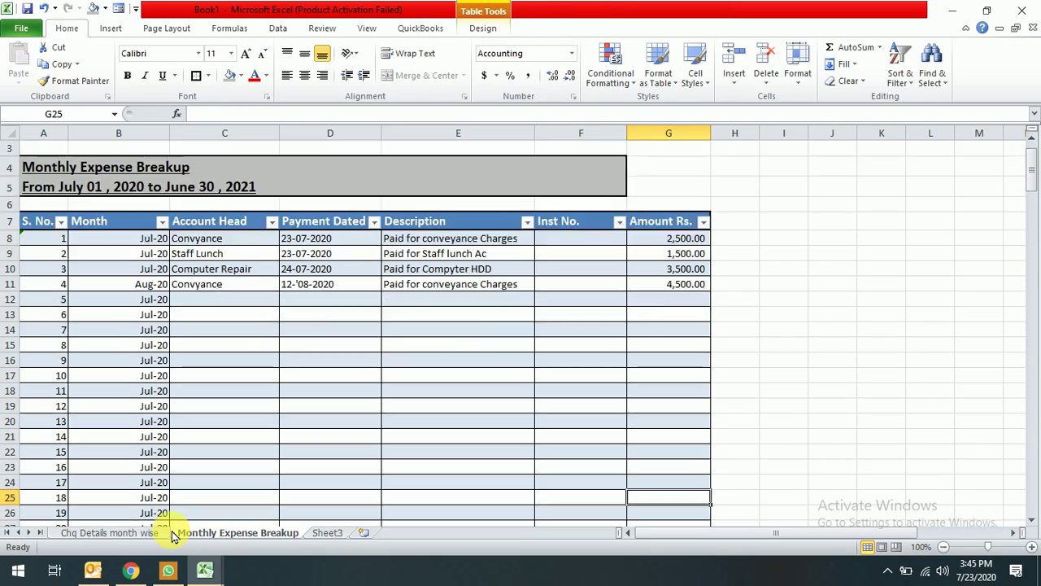
{"action": "key", "text": "Down"}
{"action": "key", "text": "Down"}
{"action": "key", "text": "Down"}
{"action": "key", "text": "Down"}
{"action": "key", "text": "Down"}
{"action": "key", "text": "Down"}
{"action": "key", "text": "Down"}
{"action": "key", "text": "Down"}
{"action": "key", "text": "Down"}
{"action": "key", "text": "Down"}
{"action": "key", "text": "Down"}
{"action": "key", "text": "Down"}
{"action": "key", "text": "Down"}
{"action": "key", "text": "Down"}
{"action": "key", "text": "Down"}
{"action": "key", "text": "Down"}
{"action": "key", "text": "Down"}
{"action": "key", "text": "Down"}
{"action": "key", "text": "Down"}
{"action": "key", "text": "Down"}
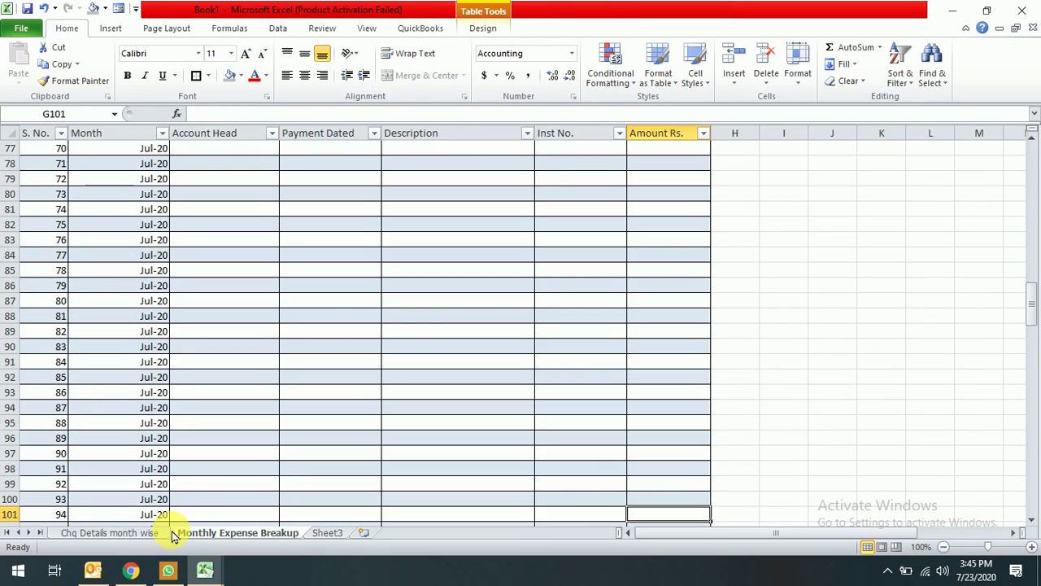
{"action": "key", "text": "Down"}
{"action": "key", "text": "Down"}
{"action": "key", "text": "Down"}
{"action": "key", "text": "Down"}
{"action": "key", "text": "Down"}
{"action": "key", "text": "Down"}
{"action": "key", "text": "Down"}
{"action": "key", "text": "Down"}
{"action": "key", "text": "Down"}
{"action": "key", "text": "Down"}
{"action": "key", "text": "Down"}
{"action": "key", "text": "Down"}
{"action": "key", "text": "Down"}
{"action": "key", "text": "Down"}
{"action": "key", "text": "Down"}
{"action": "key", "text": "Down"}
{"action": "key", "text": "Down"}
{"action": "key", "text": "Down"}
{"action": "key", "text": "Down"}
{"action": "key", "text": "Down"}
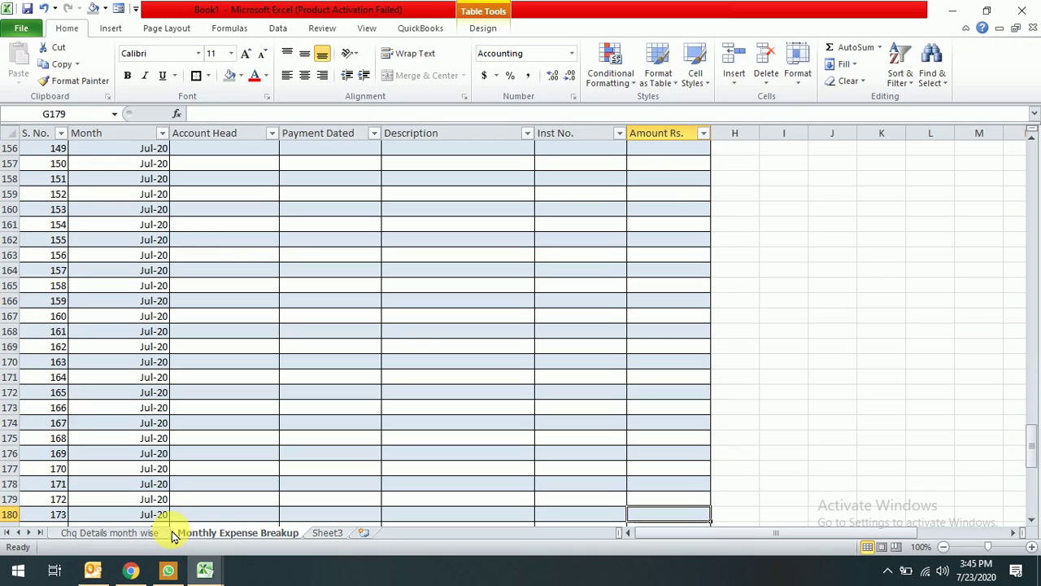
{"action": "key", "text": "Left"}
Review the expense table's rows from below the total back up to the company heading
{"action": "key", "text": "Up"}
{"action": "key", "text": "Up"}
{"action": "key", "text": "Up"}
{"action": "key", "text": "Up"}
{"action": "key", "text": "Up"}
{"action": "key", "text": "Up"}
{"action": "key", "text": "Up"}
{"action": "key", "text": "Up"}
{"action": "key", "text": "Up"}
{"action": "key", "text": "Up"}
{"action": "key", "text": "Up"}
{"action": "key", "text": "Up"}
{"action": "key", "text": "Up"}
{"action": "key", "text": "Up"}
{"action": "key", "text": "Up"}
{"action": "key", "text": "Up"}
{"action": "key", "text": "Up"}
{"action": "key", "text": "Up"}
{"action": "key", "text": "Up"}
{"action": "key", "text": "Up"}
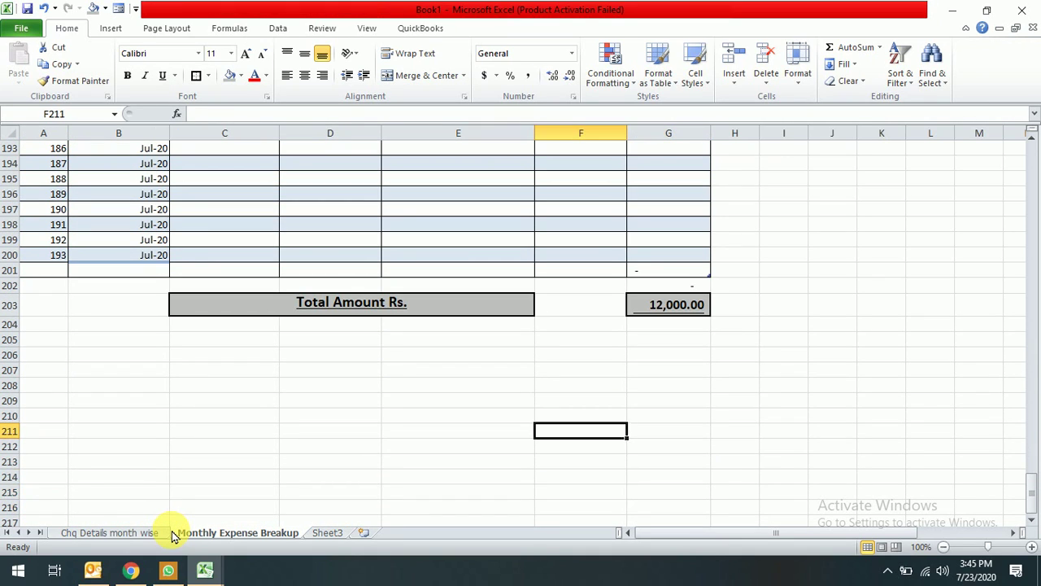
{"action": "key", "text": "Up"}
{"action": "key", "text": "Up"}
{"action": "key", "text": "Up"}
{"action": "key", "text": "Up"}
{"action": "key", "text": "Up"}
{"action": "key", "text": "Up"}
{"action": "key", "text": "Up"}
{"action": "key", "text": "Up"}
{"action": "key", "text": "Up"}
{"action": "key", "text": "Up"}
{"action": "key", "text": "Up"}
{"action": "key", "text": "Up"}
{"action": "key", "text": "Up"}
{"action": "key", "text": "Up"}
{"action": "key", "text": "Up"}
{"action": "key", "text": "Up"}
{"action": "key", "text": "Up"}
{"action": "key", "text": "Up"}
{"action": "key", "text": "Up"}
{"action": "key", "text": "Up"}
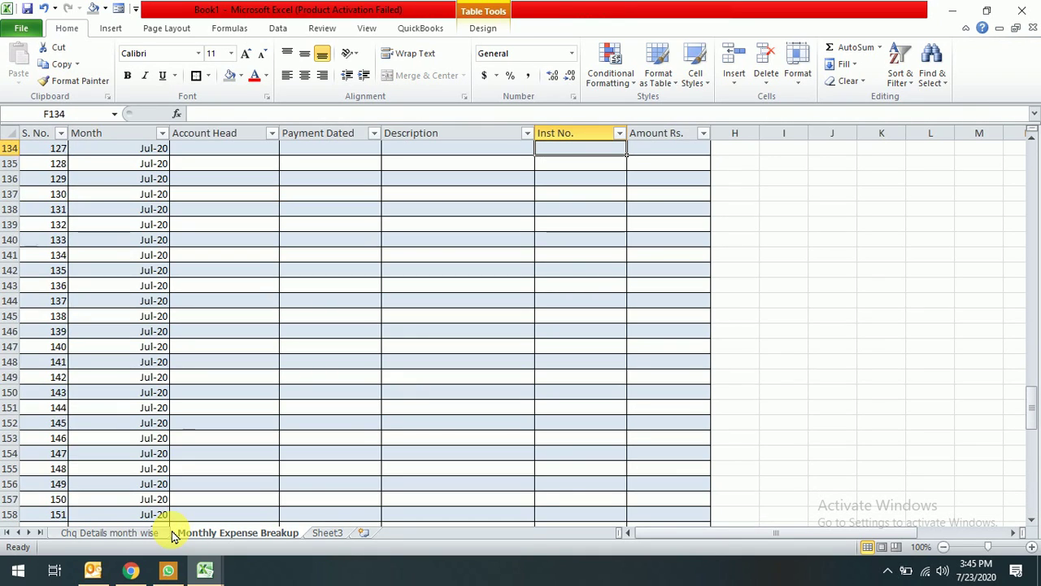
{"action": "key", "text": "Up"}
{"action": "key", "text": "Up"}
{"action": "key", "text": "Up"}
{"action": "key", "text": "Up"}
{"action": "key", "text": "Up"}
{"action": "key", "text": "Up"}
{"action": "key", "text": "Up"}
{"action": "key", "text": "Up"}
{"action": "key", "text": "Up"}
{"action": "key", "text": "Up"}
{"action": "key", "text": "Up"}
{"action": "key", "text": "Up"}
{"action": "key", "text": "Up"}
{"action": "key", "text": "Up"}
{"action": "key", "text": "Up"}
{"action": "key", "text": "Up"}
{"action": "key", "text": "Up"}
{"action": "key", "text": "Up"}
{"action": "key", "text": "Up"}
{"action": "key", "text": "Up"}
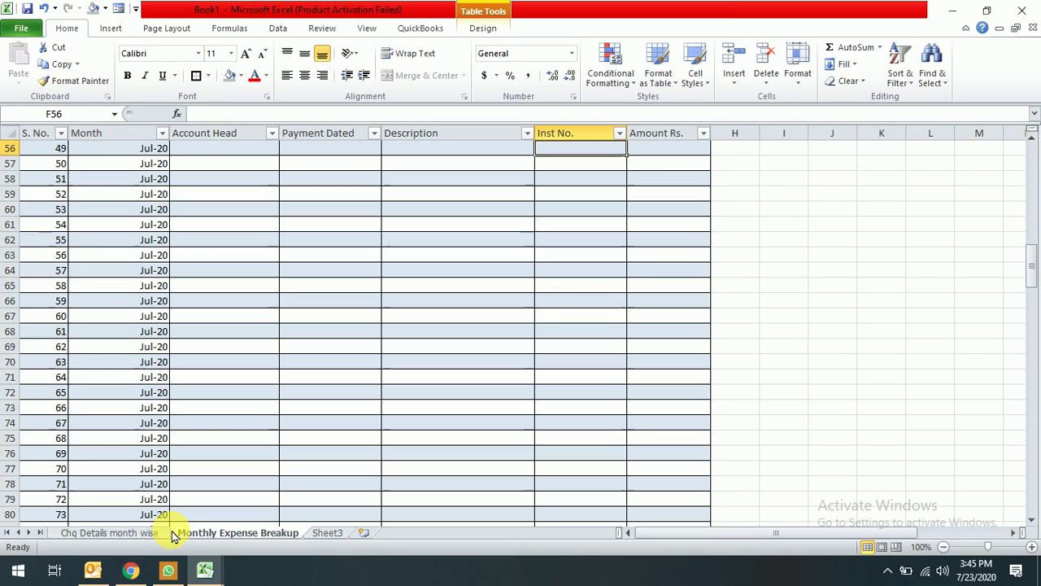
Examine the account head source list in column T, beside the expense table
{"action": "key", "text": "Down"}
{"action": "key", "text": "Down"}
{"action": "key", "text": "Down"}
{"action": "key", "text": "Down"}
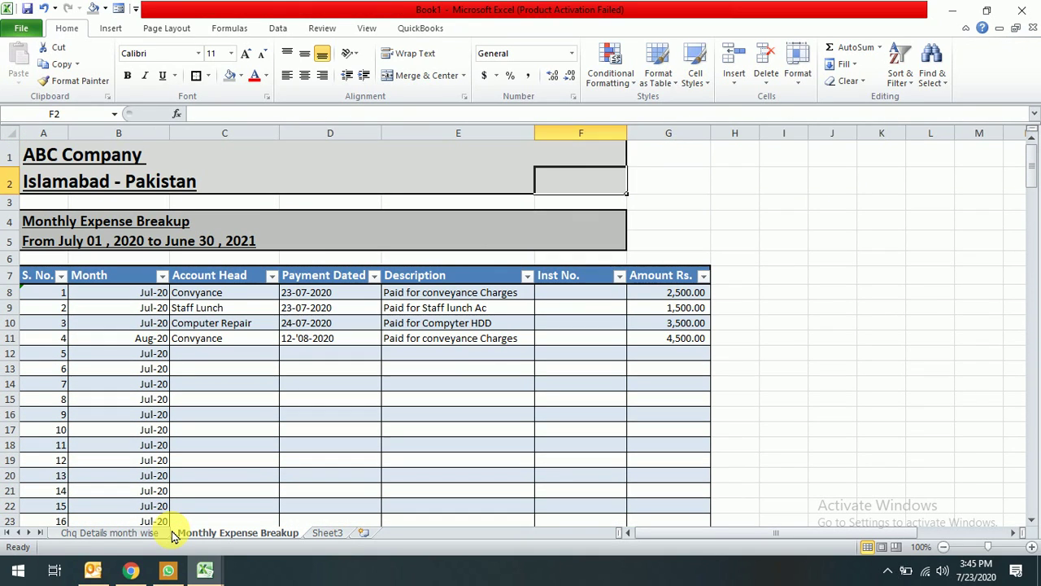
{"action": "key", "text": "Right"}
{"action": "key", "text": "Right"}
{"action": "key", "text": "Right"}
{"action": "key", "text": "Right"}
{"action": "key", "text": "Right"}
{"action": "key", "text": "Right"}
{"action": "key", "text": "Right"}
{"action": "key", "text": "Right"}
{"action": "key", "text": "Right"}
{"action": "key", "text": "Right"}
{"action": "key", "text": "Right"}
{"action": "key", "text": "Right"}
{"action": "key", "text": "Right"}
{"action": "key", "text": "Right"}
{"action": "key", "text": "Right"}
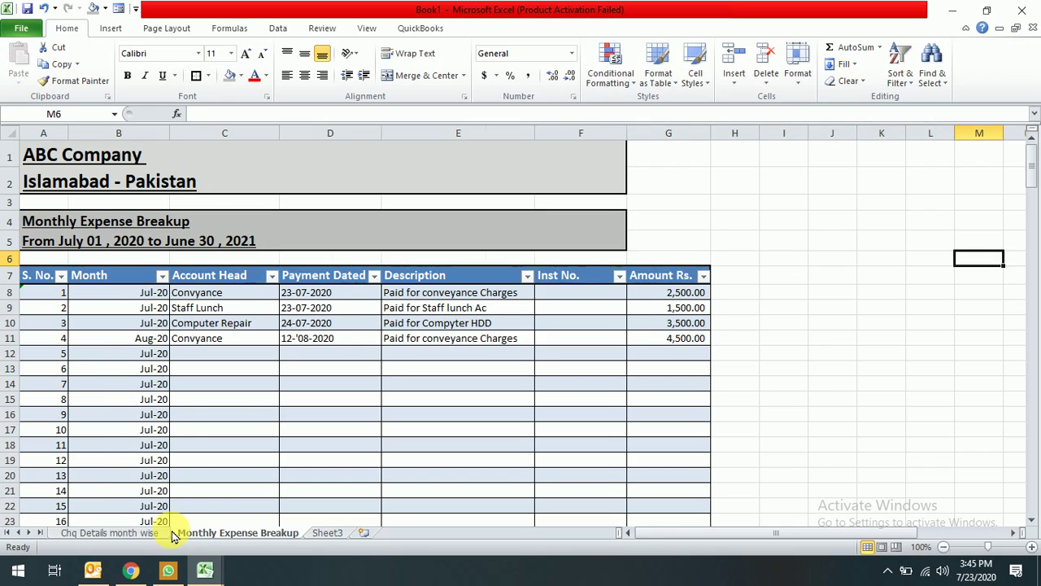
{"action": "key", "text": "Down"}
{"action": "key", "text": "Down"}
{"action": "key", "text": "Down"}
{"action": "key", "text": "Down"}
{"action": "key", "text": "Down"}
{"action": "key", "text": "Down"}
{"action": "key", "text": "Down"}
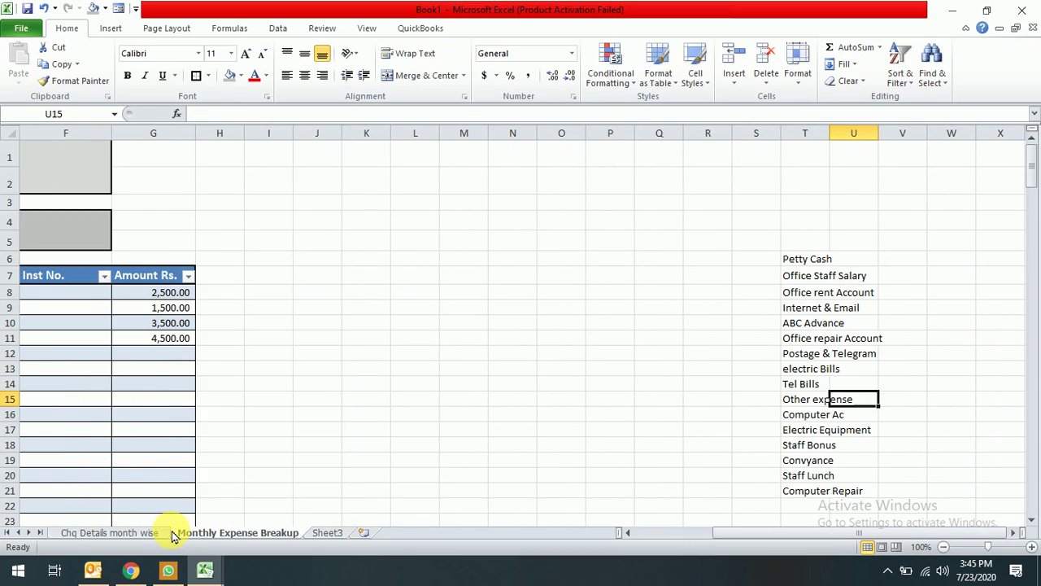
Add Sweeper Cash Salary to the end of the account head source list in column T, below Computer Repair
{"action": "key", "text": "Left"}
{"action": "key", "text": "Down"}
{"action": "key", "text": "Down"}
{"action": "key", "text": "Down"}
{"action": "key", "text": "Down"}
{"action": "key", "text": "Down"}
{"action": "key", "text": "Down"}
{"action": "key", "text": "Down"}
{"action": "key", "text": "Down"}
{"action": "key", "text": "Down"}
{"action": "key", "text": "Down"}
{"action": "key", "text": "Down"}
{"action": "key", "text": "Down"}
{"action": "key", "text": "Down"}
{"action": "key", "text": "Up"}
{"action": "key", "text": "Up"}
{"action": "key", "text": "Up"}
{"action": "key", "text": "Up"}
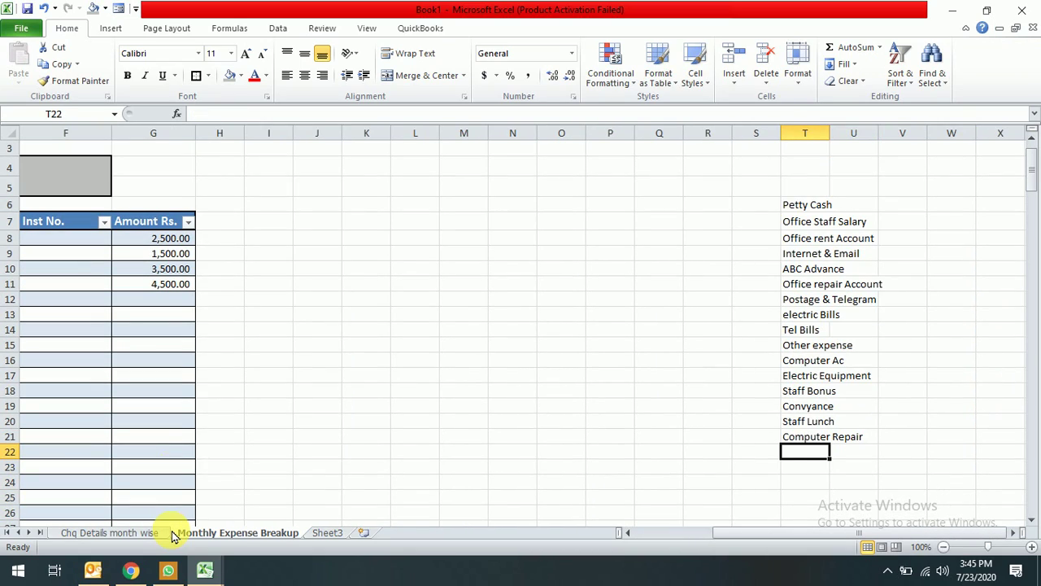
{"action": "type", "text": "Abc"}
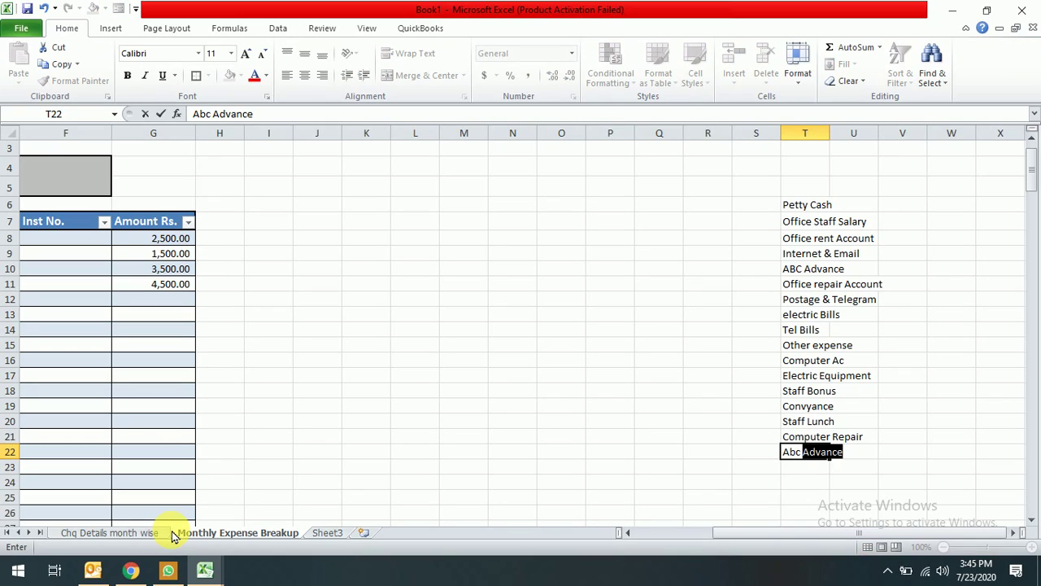
{"action": "key", "text": "BackSpace"}
{"action": "key", "text": "BackSpace"}
{"action": "key", "text": "BackSpace"}
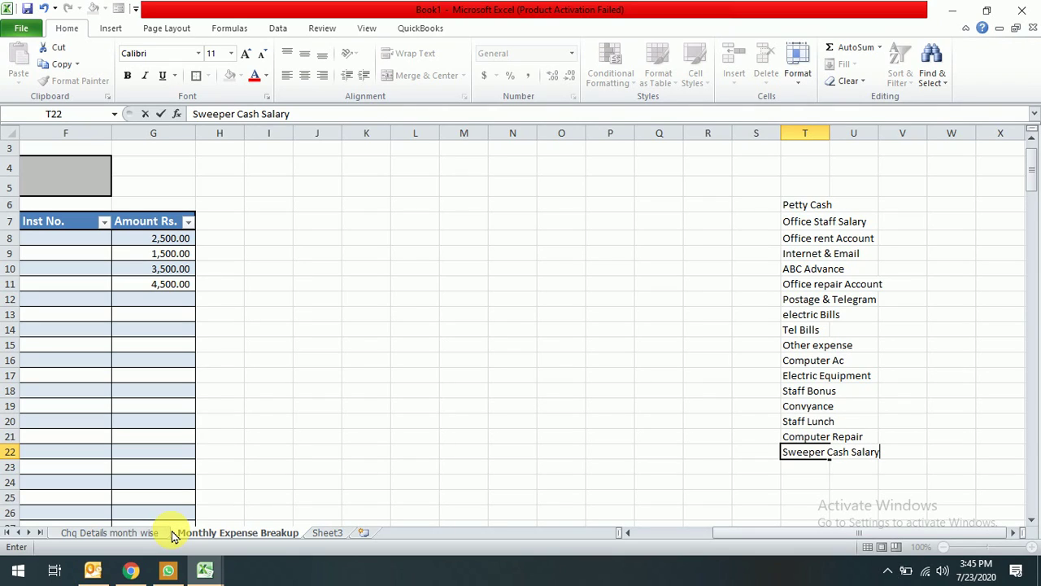
{"action": "key", "text": "Return"}
Check the end of the account head choices offered for the row 11 expense entry
{"action": "key", "text": "Left"}
{"action": "key", "text": "Left"}
{"action": "key", "text": "Left"}
{"action": "key", "text": "Left"}
{"action": "key", "text": "Left"}
{"action": "key", "text": "Left"}
{"action": "key", "text": "Left"}
{"action": "key", "text": "Left"}
{"action": "key", "text": "Left"}
{"action": "key", "text": "Left"}
{"action": "key", "text": "Left"}
{"action": "key", "text": "Left"}
{"action": "key", "text": "Left"}
{"action": "key", "text": "Left"}
{"action": "key", "text": "Left"}
{"action": "key", "text": "Left"}
{"action": "key", "text": "Left"}
{"action": "key", "text": "Left"}
{"action": "key", "text": "Left"}
{"action": "key", "text": "Up"}
{"action": "key", "text": "Up"}
{"action": "key", "text": "Up"}
{"action": "key", "text": "Up"}
{"action": "key", "text": "Up"}
{"action": "key", "text": "Up"}
{"action": "key", "text": "Up"}
{"action": "key", "text": "Up"}
{"action": "key", "text": "Up"}
{"action": "key", "text": "Up"}
{"action": "key", "text": "Up"}
{"action": "key", "text": "Right"}
{"action": "key", "text": "Right"}
{"action": "key", "text": "Up"}
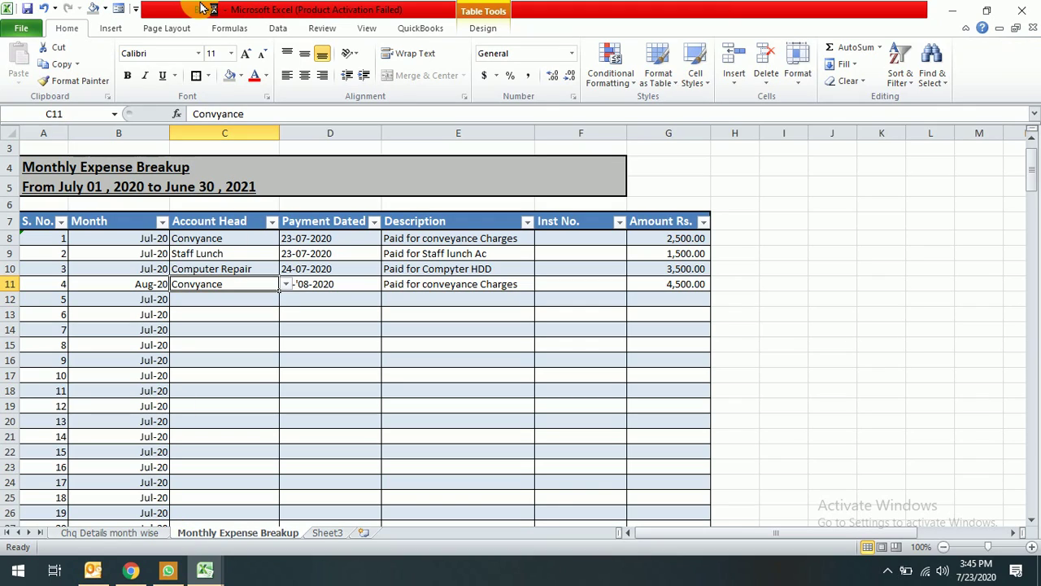
{"action": "left_click", "coordinate": [281, 28]}
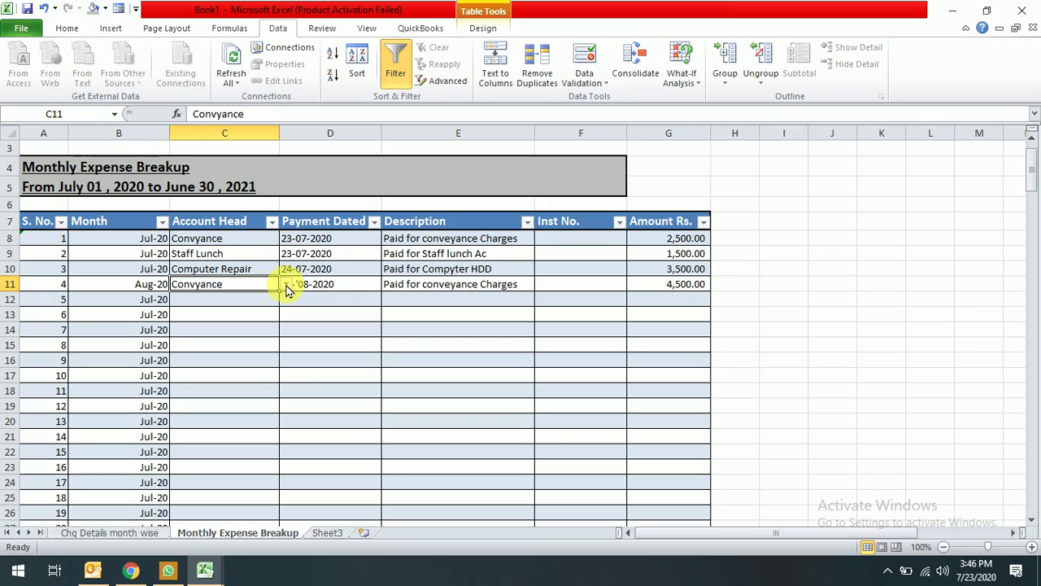
{"action": "left_click", "coordinate": [286, 286]}
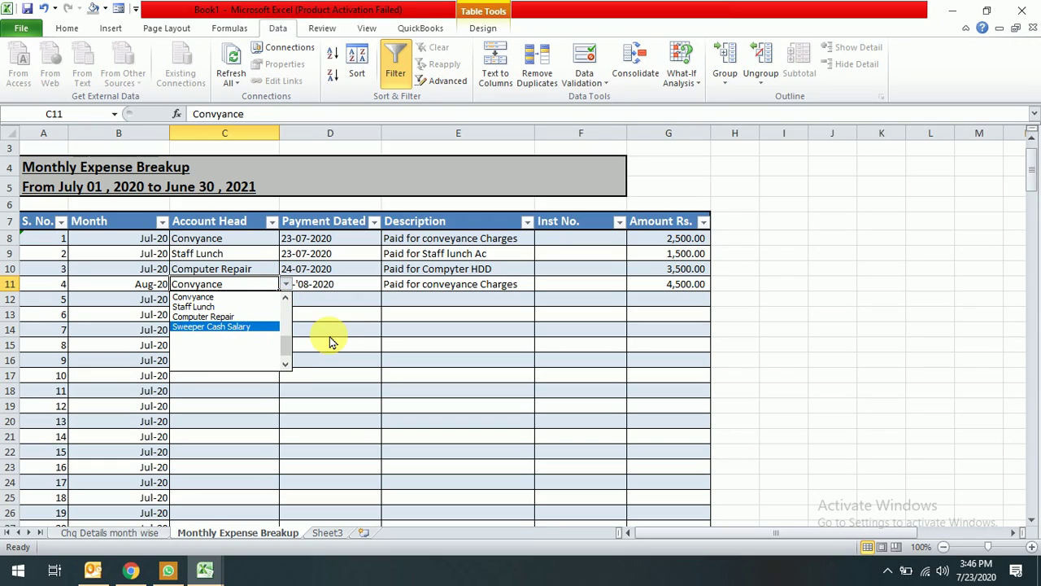
{"action": "left_click", "coordinate": [331, 341]}
Choose Sweeper Cash Salary as the account head for expense entry 5 in row 12
{"action": "left_click", "coordinate": [270, 300]}
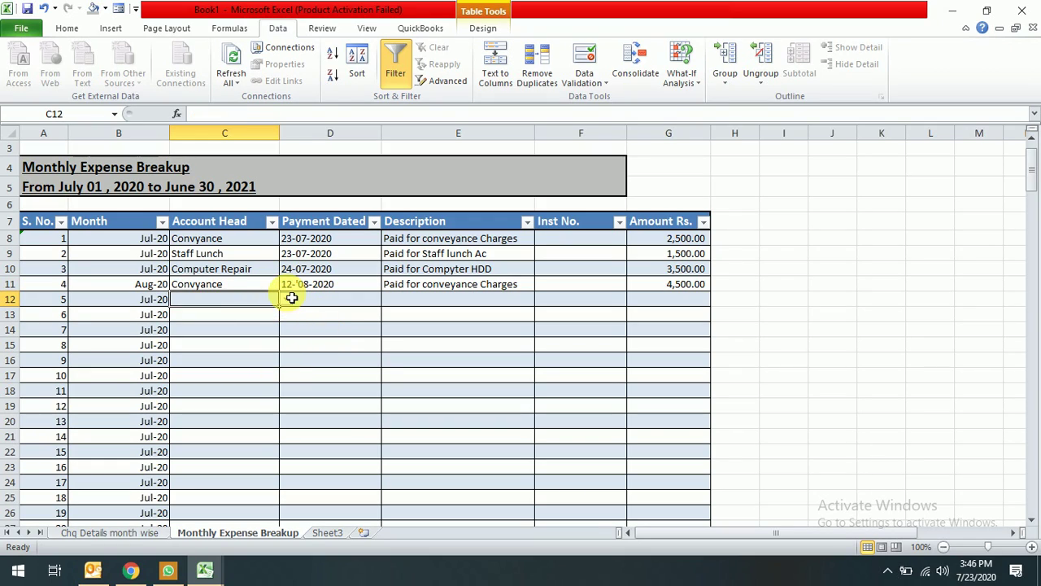
{"action": "left_click", "coordinate": [286, 302]}
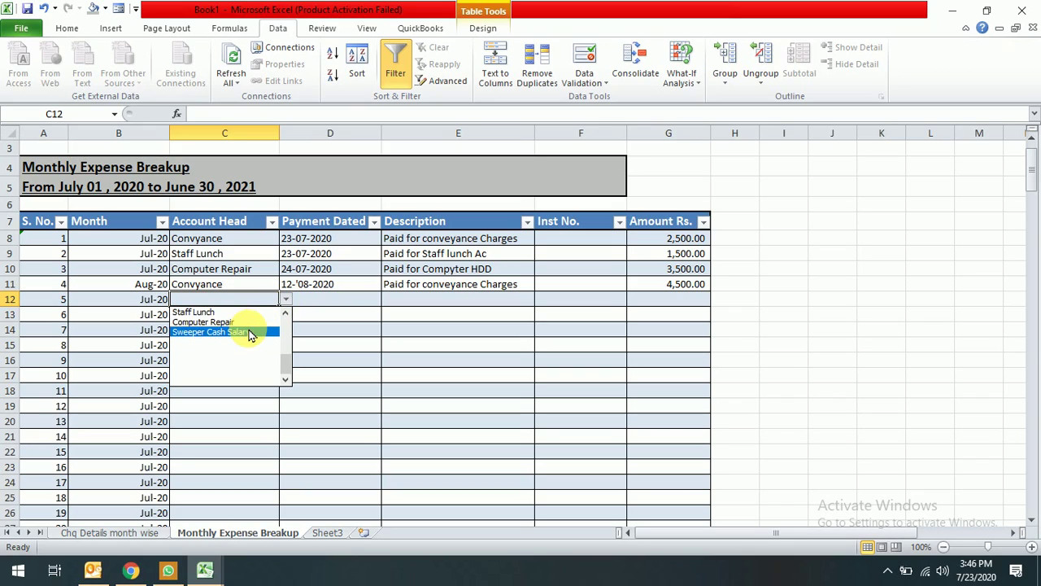
{"action": "left_click", "coordinate": [244, 323]}
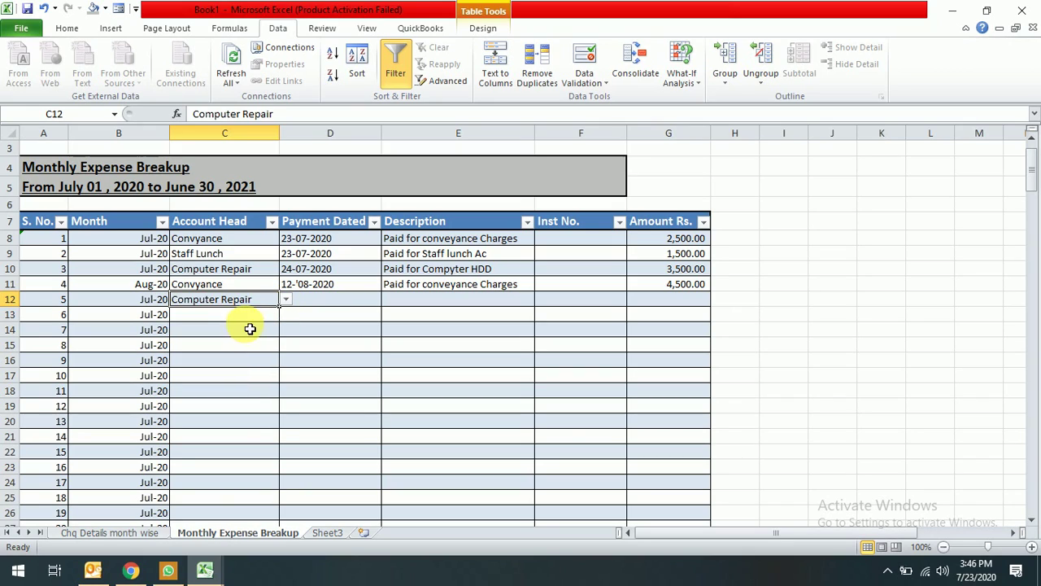
{"action": "left_click", "coordinate": [287, 300]}
{"action": "left_click", "coordinate": [232, 331]}
Enter 24-07-2020 as the payment date of the Sweeper Cash Salary entry
{"action": "left_click", "coordinate": [322, 313]}
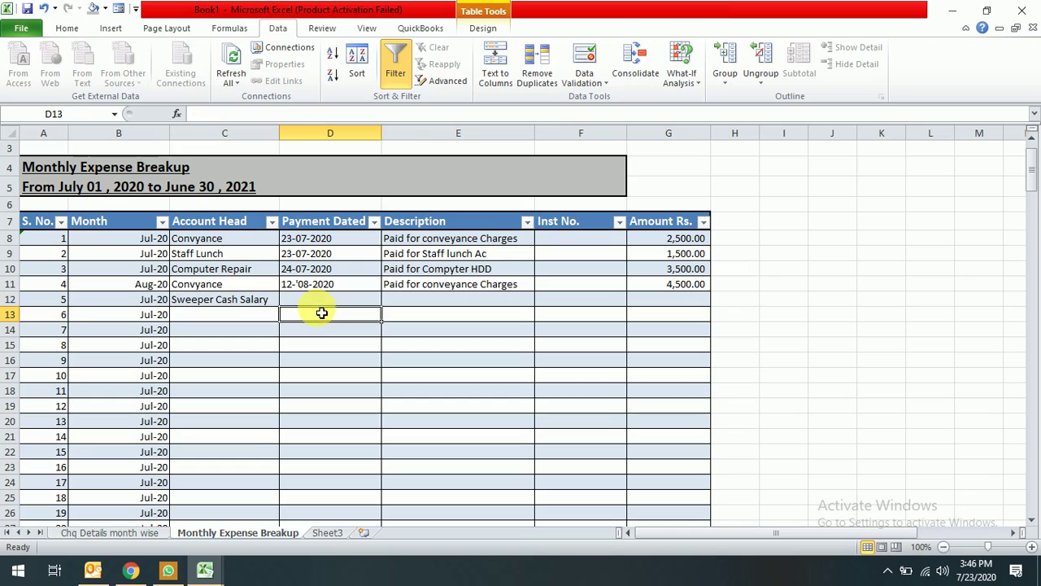
{"action": "key", "text": "Up"}
{"action": "type", "text": "24-"}
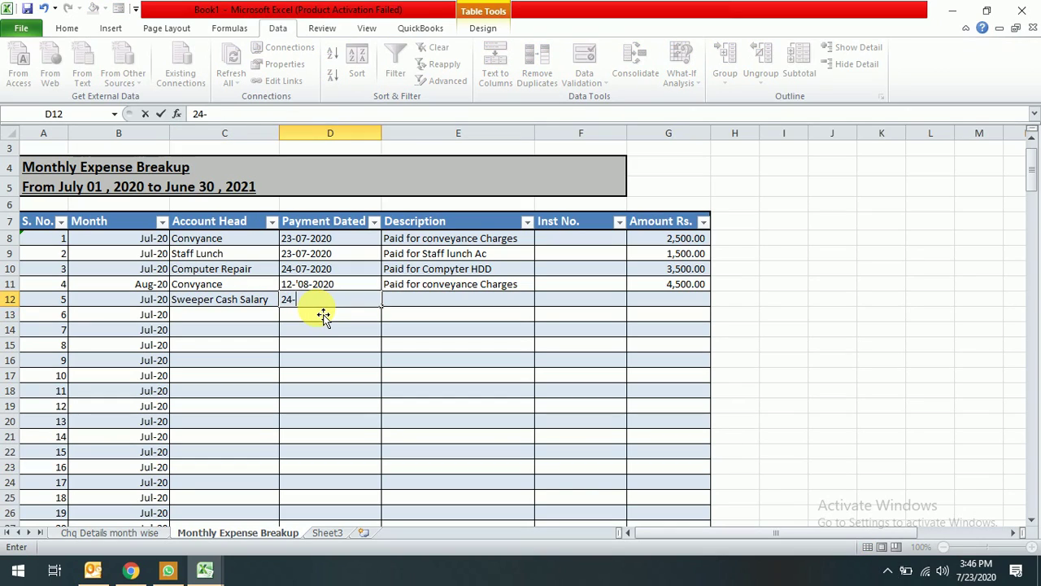
{"action": "type", "text": "07-2020"}
{"action": "key", "text": "Right"}
Describe the Sweeper Cash Salary entry in row 12 as "Paid cash Salary Sweeper"
{"action": "key", "text": "Up"}
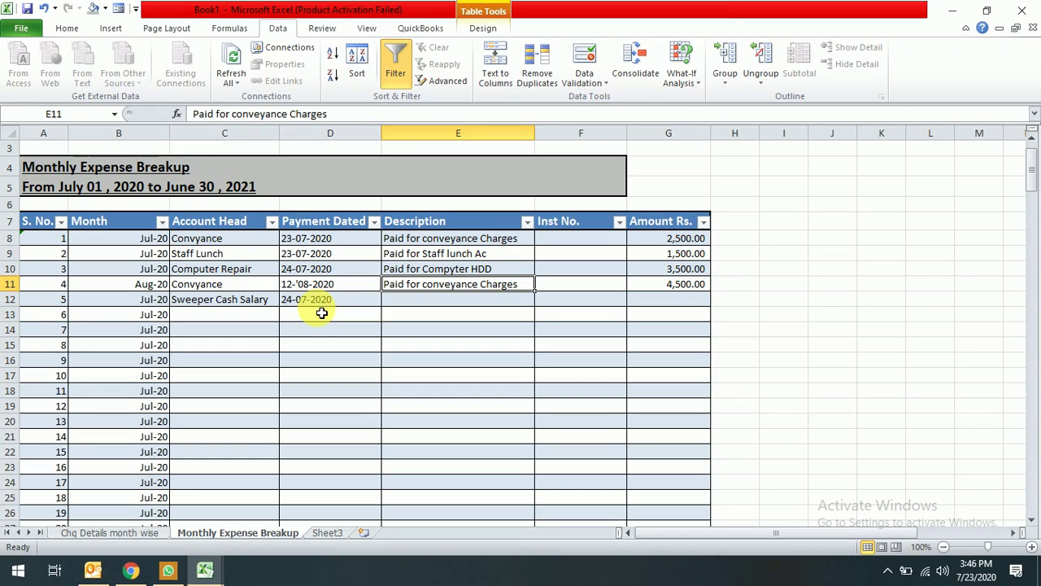
{"action": "key", "text": "Down"}
{"action": "key", "text": "Down"}
{"action": "key", "text": "Up"}
{"action": "type", "text": "pa"}
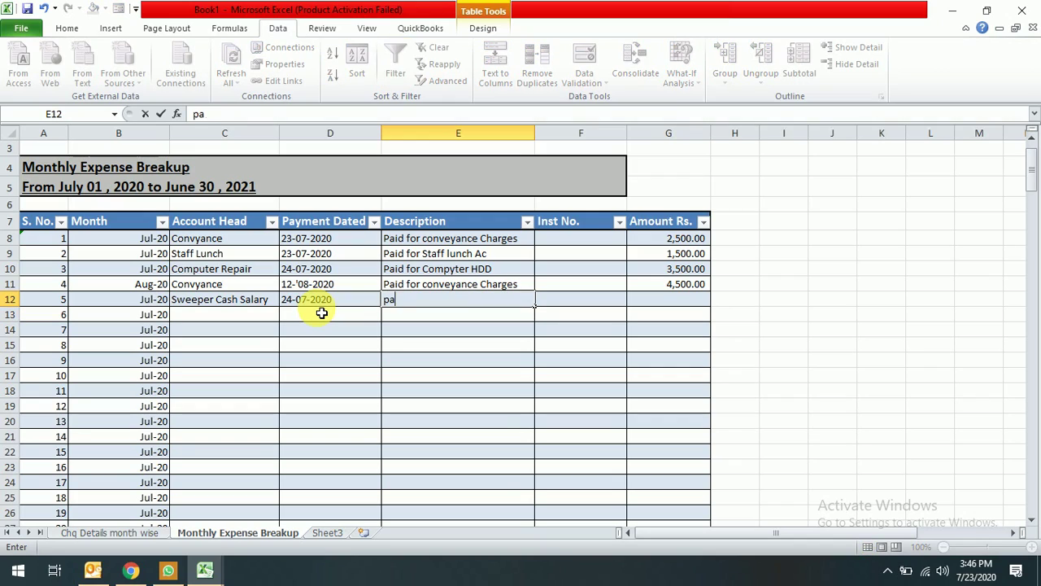
{"action": "type", "text": "id  cash Sala"}
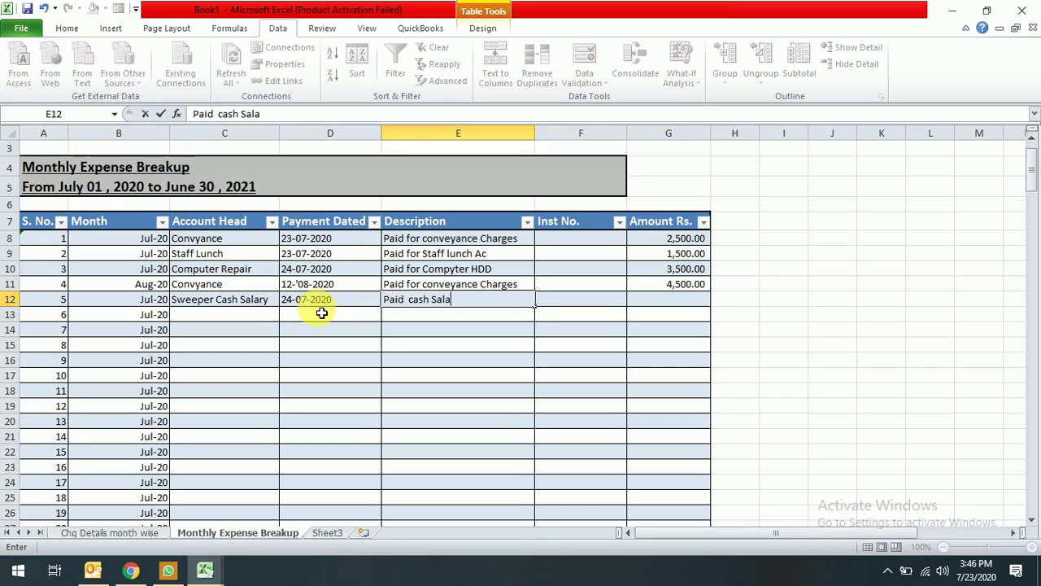
{"action": "type", "text": "ry Sqwe"}
{"action": "key", "text": "BackSpace"}
{"action": "key", "text": "BackSpace"}
{"action": "type", "text": "weeper"}
Enter 2,500 as the amount of the Sweeper Cash Salary entry
{"action": "key", "text": "Tab"}
{"action": "key", "text": "Tab"}
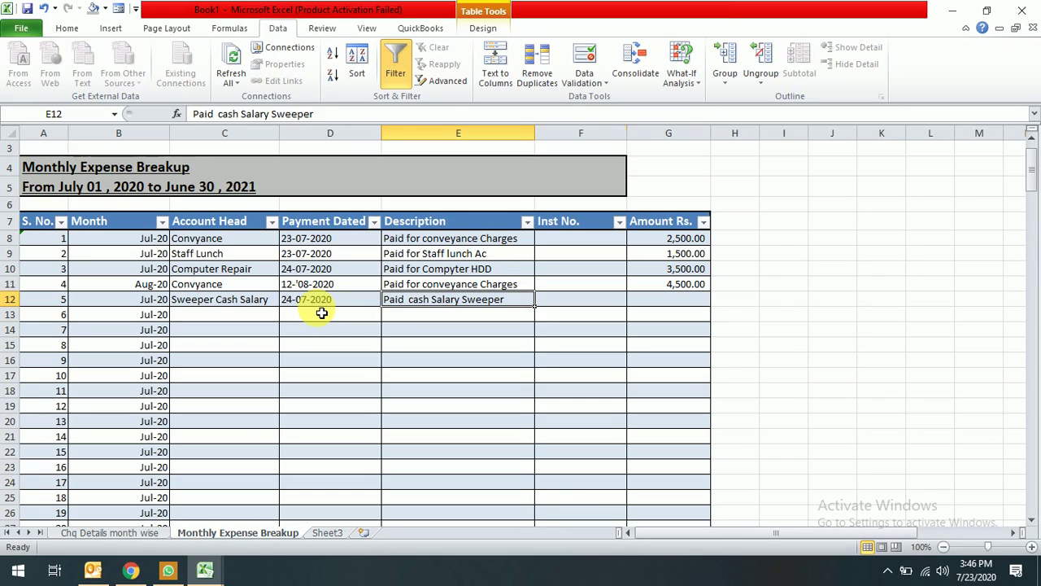
{"action": "type", "text": "2,500"}
{"action": "key", "text": "Return"}
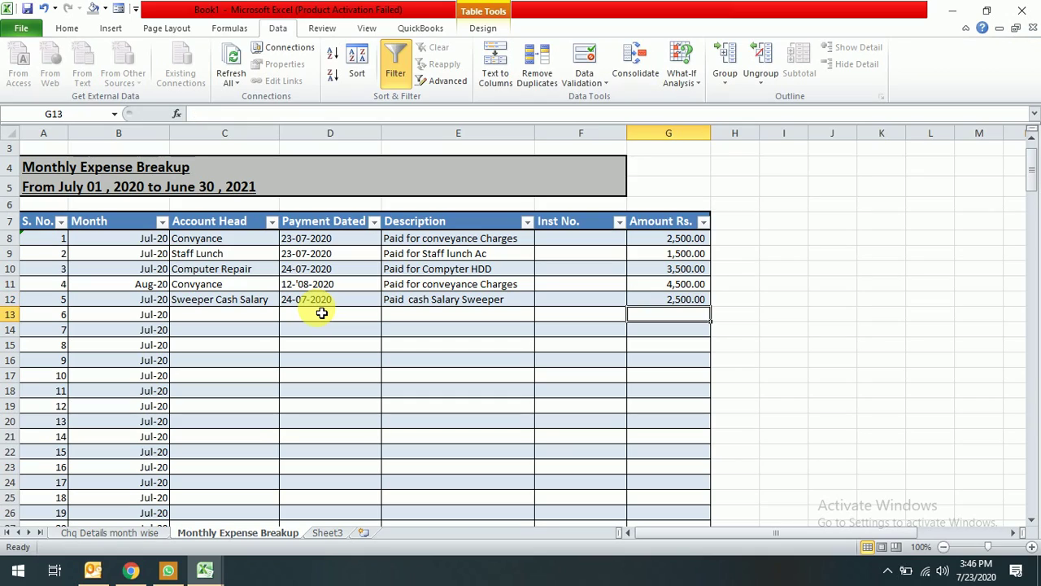
Filter the expense table's Month column to show only July 2020 entries
{"action": "left_click", "coordinate": [162, 221]}
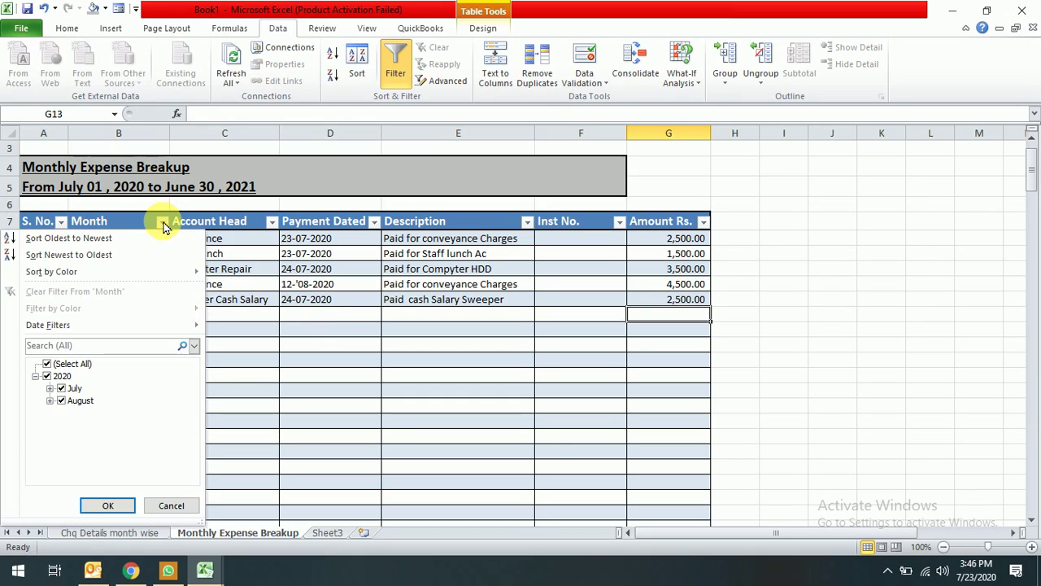
{"action": "left_click", "coordinate": [65, 366]}
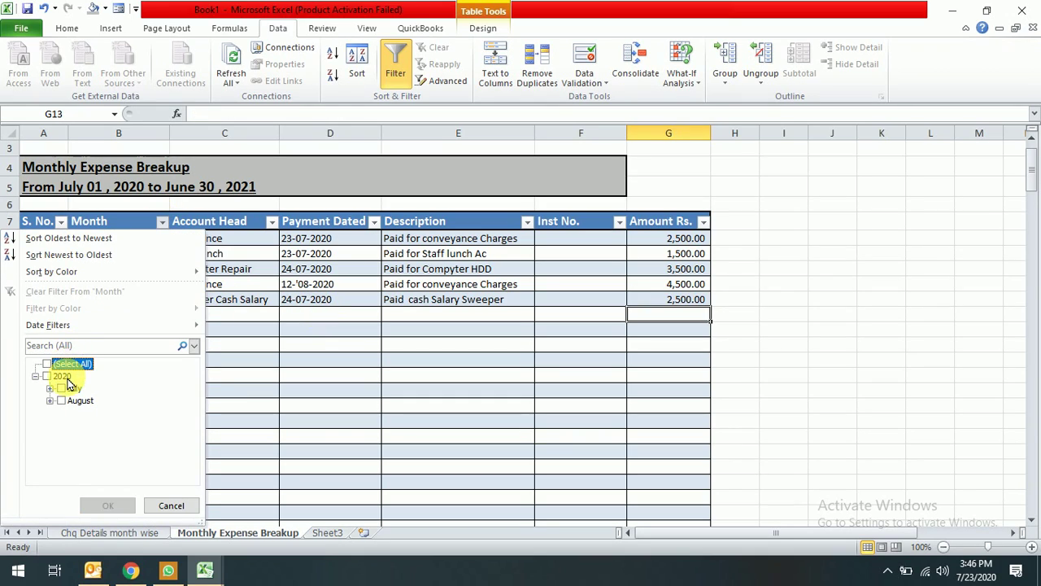
{"action": "left_click", "coordinate": [65, 378]}
{"action": "left_click", "coordinate": [62, 389]}
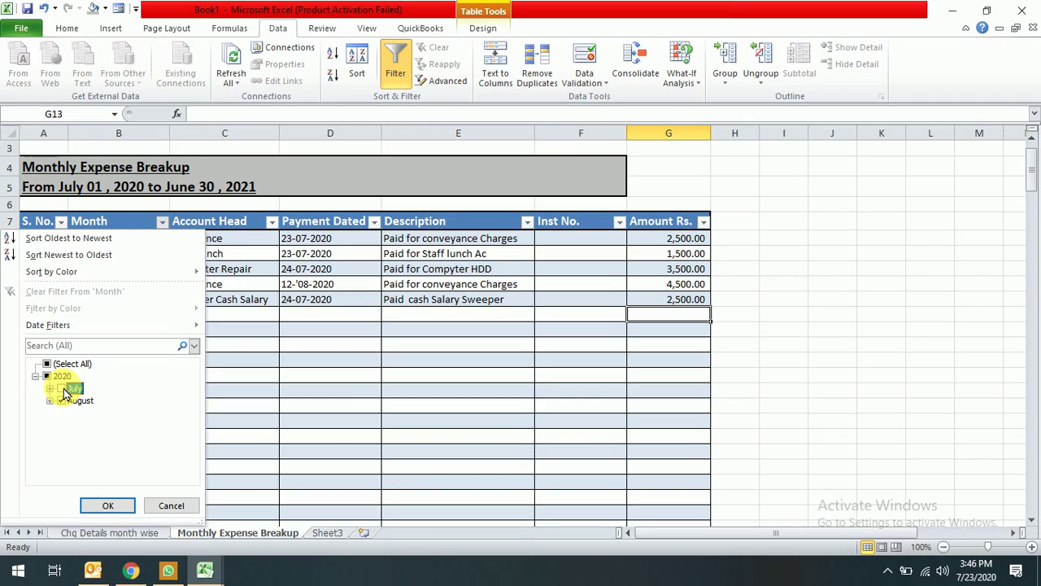
{"action": "left_click", "coordinate": [62, 389]}
{"action": "left_click", "coordinate": [67, 400]}
{"action": "left_click", "coordinate": [104, 503]}
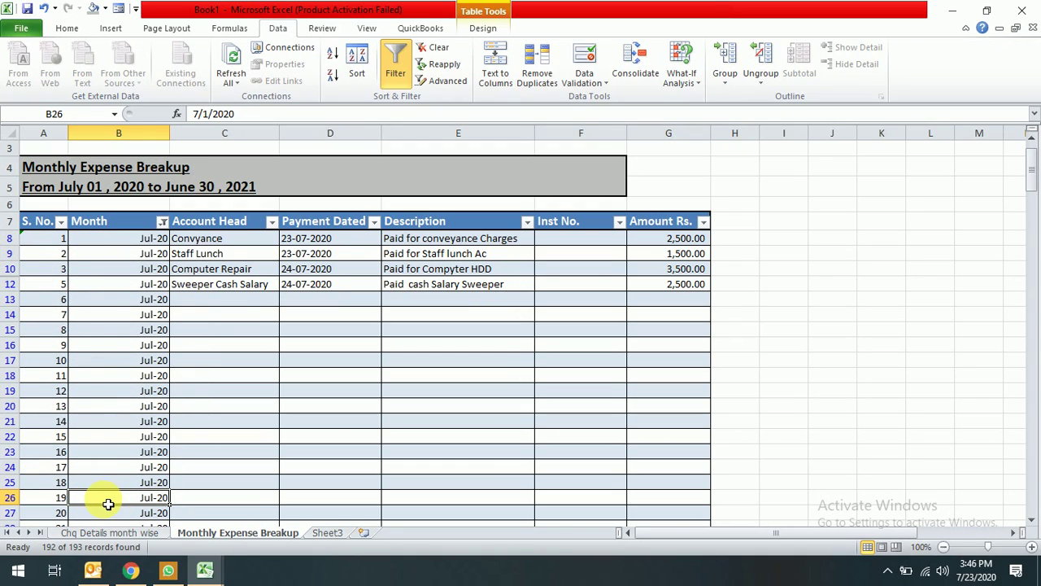
Review the July 2020 rows of the filtered Monthly Expense Breakup table down to its last rows and back up to the sheet heading
{"action": "left_click", "coordinate": [400, 386]}
{"action": "key", "text": "Down"}
{"action": "key", "text": "Down"}
{"action": "key", "text": "Down"}
{"action": "key", "text": "Down"}
{"action": "key", "text": "Down"}
{"action": "key", "text": "Down"}
{"action": "key", "text": "Down"}
{"action": "key", "text": "Down"}
{"action": "key", "text": "Down"}
{"action": "key", "text": "Down"}
{"action": "key", "text": "Down"}
{"action": "key", "text": "Down"}
{"action": "key", "text": "Down"}
{"action": "key", "text": "Down"}
{"action": "key", "text": "Down"}
{"action": "key", "text": "Down"}
{"action": "key", "text": "Down"}
{"action": "key", "text": "Down"}
{"action": "key", "text": "Down"}
{"action": "key", "text": "Down"}
{"action": "key", "text": "Down"}
{"action": "key", "text": "Down"}
{"action": "key", "text": "Down"}
{"action": "key", "text": "Down"}
{"action": "key", "text": "Down"}
{"action": "key", "text": "Down"}
{"action": "key", "text": "Down"}
{"action": "key", "text": "Down"}
{"action": "key", "text": "Down"}
{"action": "key", "text": "Down"}
{"action": "key", "text": "Down"}
{"action": "key", "text": "Down"}
{"action": "key", "text": "Down"}
{"action": "key", "text": "Down"}
{"action": "key", "text": "Down"}
{"action": "key", "text": "Down"}
{"action": "key", "text": "Down"}
{"action": "key", "text": "Down"}
{"action": "key", "text": "Down"}
{"action": "key", "text": "Down"}
{"action": "key", "text": "Down"}
{"action": "key", "text": "Down"}
{"action": "key", "text": "Down"}
{"action": "key", "text": "Down"}
{"action": "key", "text": "Down"}
{"action": "key", "text": "Down"}
{"action": "key", "text": "Down"}
{"action": "key", "text": "Down"}
{"action": "key", "text": "Down"}
{"action": "key", "text": "Down"}
{"action": "key", "text": "Down"}
{"action": "key", "text": "Down"}
{"action": "key", "text": "Down"}
{"action": "key", "text": "Down"}
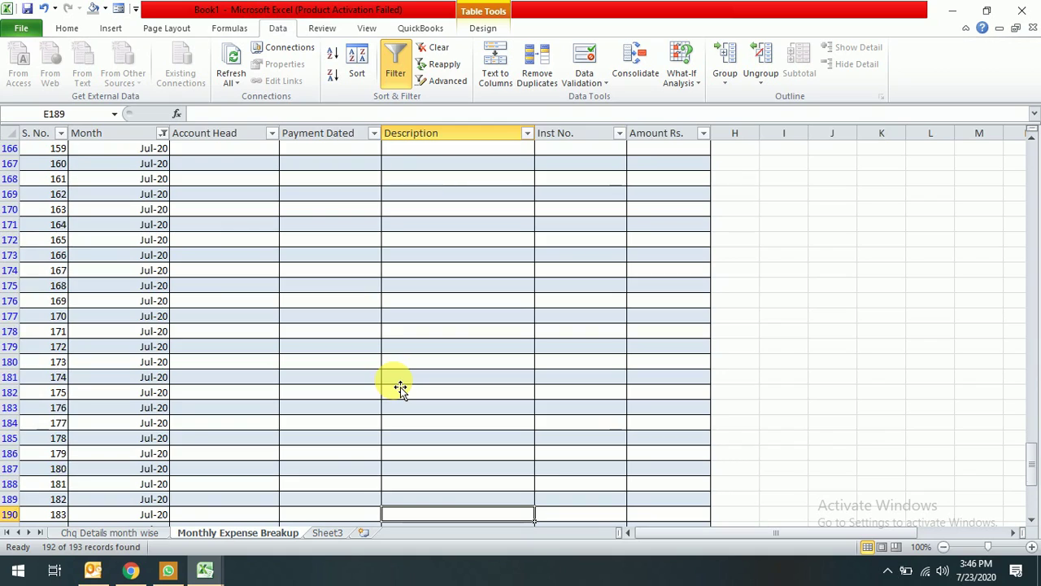
{"action": "key", "text": "Down"}
{"action": "key", "text": "Down"}
{"action": "key", "text": "Down"}
{"action": "key", "text": "Down"}
{"action": "key", "text": "Down"}
{"action": "key", "text": "Up"}
{"action": "key", "text": "Up"}
{"action": "key", "text": "Up"}
{"action": "key", "text": "Up"}
{"action": "key", "text": "Up"}
{"action": "key", "text": "Up"}
{"action": "key", "text": "Up"}
{"action": "key", "text": "Up"}
{"action": "key", "text": "Up"}
{"action": "key", "text": "Up"}
{"action": "key", "text": "Up"}
{"action": "key", "text": "Up"}
{"action": "key", "text": "Up"}
{"action": "key", "text": "Up"}
{"action": "key", "text": "Up"}
{"action": "key", "text": "Up"}
{"action": "key", "text": "Up"}
{"action": "key", "text": "Up"}
{"action": "key", "text": "Up"}
{"action": "key", "text": "Up"}
{"action": "key", "text": "Up"}
{"action": "key", "text": "Up"}
{"action": "key", "text": "Up"}
{"action": "key", "text": "Up"}
{"action": "key", "text": "Up"}
{"action": "key", "text": "Up"}
{"action": "key", "text": "Up"}
{"action": "key", "text": "Up"}
{"action": "key", "text": "Up"}
{"action": "key", "text": "Up"}
{"action": "key", "text": "Up"}
{"action": "key", "text": "Up"}
{"action": "key", "text": "Up"}
{"action": "key", "text": "Up"}
{"action": "key", "text": "Up"}
{"action": "key", "text": "Up"}
{"action": "key", "text": "Up"}
{"action": "key", "text": "Up"}
{"action": "key", "text": "Up"}
{"action": "key", "text": "Up"}
{"action": "key", "text": "Up"}
{"action": "key", "text": "Up"}
{"action": "key", "text": "Up"}
{"action": "key", "text": "Up"}
{"action": "key", "text": "Up"}
{"action": "key", "text": "Up"}
{"action": "key", "text": "Up"}
{"action": "key", "text": "Up"}
{"action": "key", "text": "Up"}
{"action": "key", "text": "Up"}
{"action": "key", "text": "Up"}
{"action": "key", "text": "Up"}
{"action": "key", "text": "Up"}
{"action": "key", "text": "Up"}
{"action": "key", "text": "Up"}
{"action": "key", "text": "Up"}
{"action": "key", "text": "Up"}
{"action": "key", "text": "Up"}
{"action": "key", "text": "Up"}
{"action": "key", "text": "Up"}
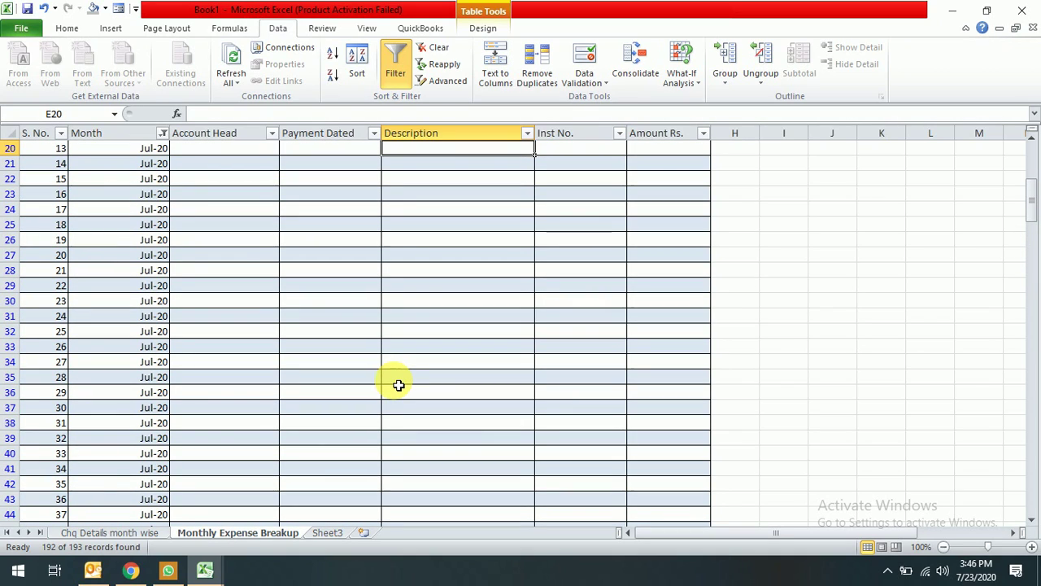
{"action": "key", "text": "Up"}
{"action": "key", "text": "Up"}
{"action": "key", "text": "Up"}
{"action": "key", "text": "Up"}
{"action": "key", "text": "Up"}
{"action": "key", "text": "Up"}
{"action": "key", "text": "Up"}
{"action": "key", "text": "Up"}
{"action": "key", "text": "Up"}
{"action": "key", "text": "Up"}
{"action": "key", "text": "Up"}
{"action": "key", "text": "Up"}
{"action": "key", "text": "Up"}
{"action": "key", "text": "Up"}
{"action": "key", "text": "Up"}
{"action": "key", "text": "Up"}
{"action": "key", "text": "Up"}
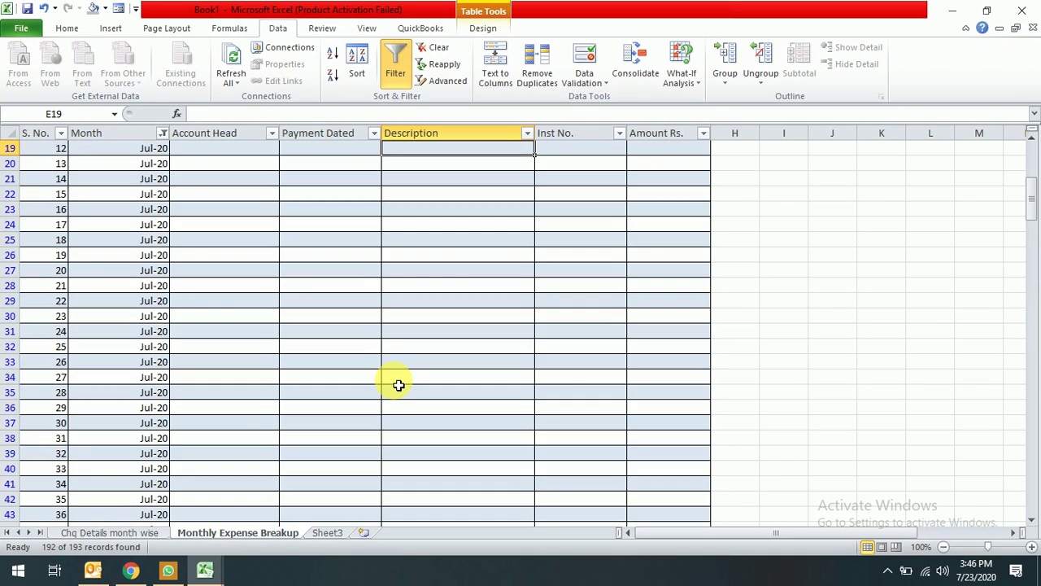
{"action": "key", "text": "Down"}
{"action": "key", "text": "Down"}
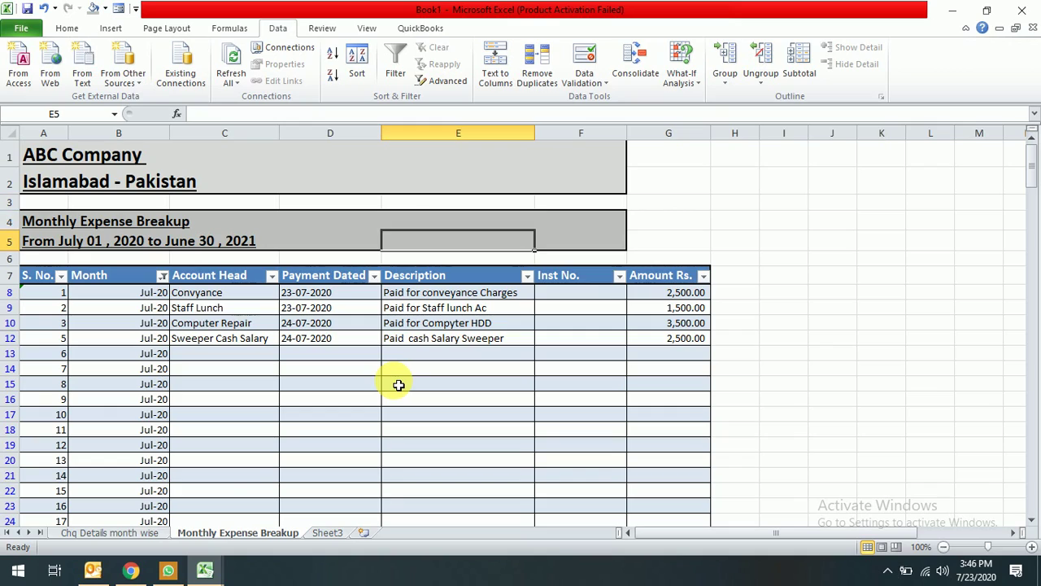
Return to the Chq Details month wise sheet and look over the cheque entries and the blank rows below them
{"action": "mouse_move", "coordinate": [210, 573]}
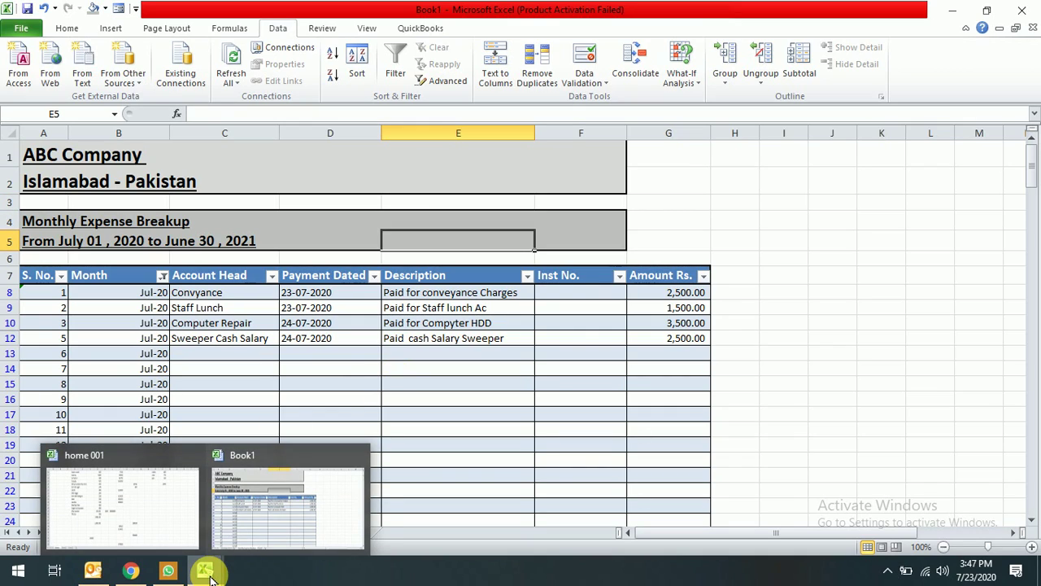
{"action": "left_click", "coordinate": [285, 503]}
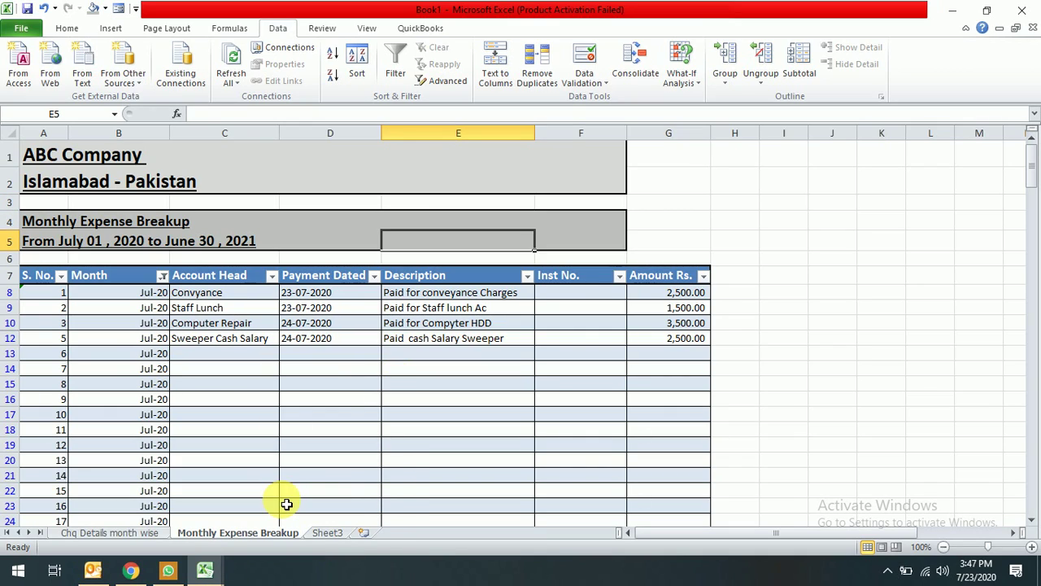
{"action": "left_click", "coordinate": [114, 533]}
{"action": "left_click", "coordinate": [379, 383]}
{"action": "key", "text": "Down"}
{"action": "key", "text": "Down"}
{"action": "key", "text": "Down"}
{"action": "key", "text": "Down"}
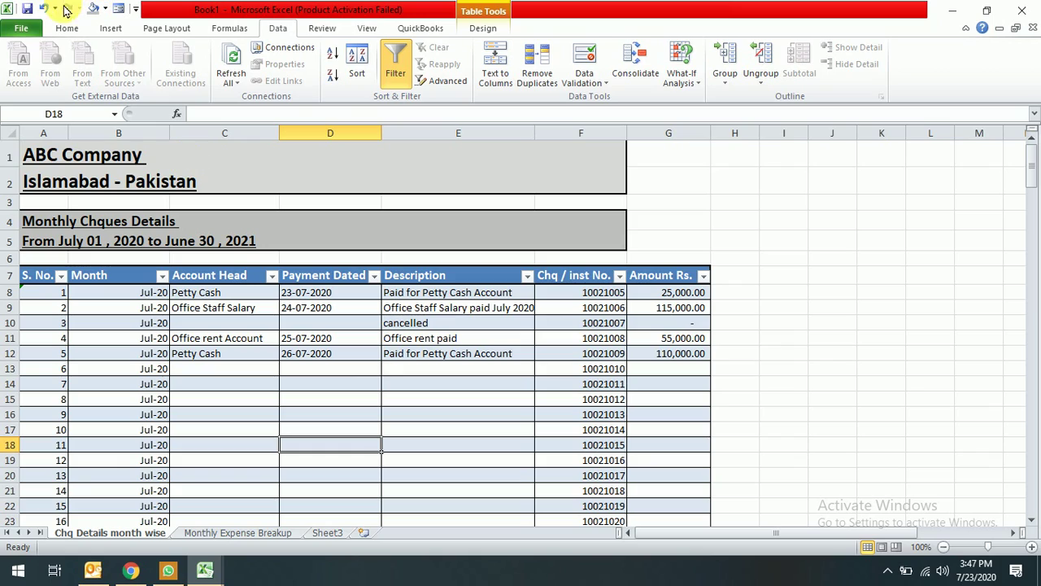
{"action": "left_click", "coordinate": [65, 30]}
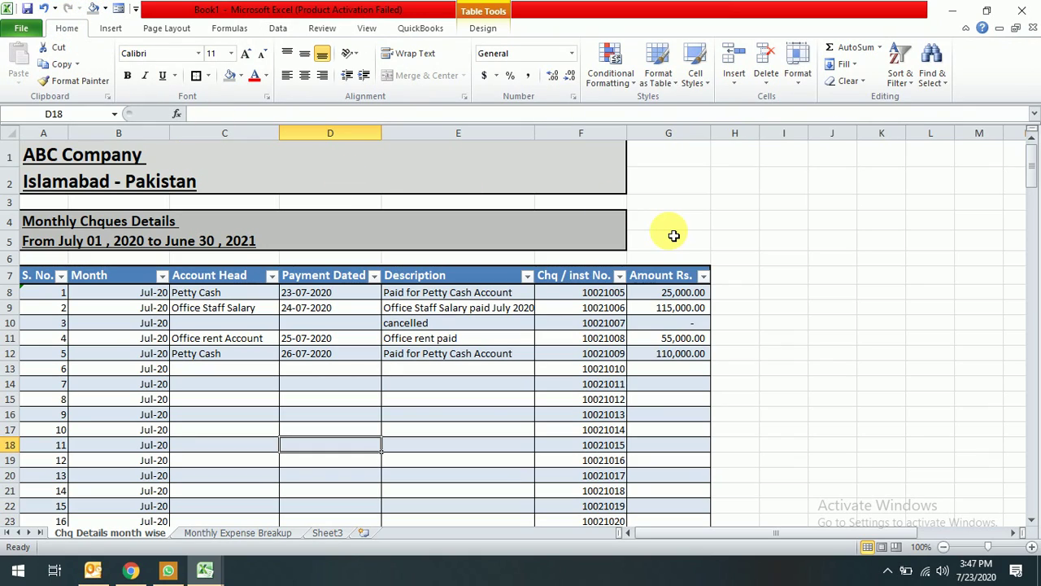
{"action": "key", "text": "alt"}
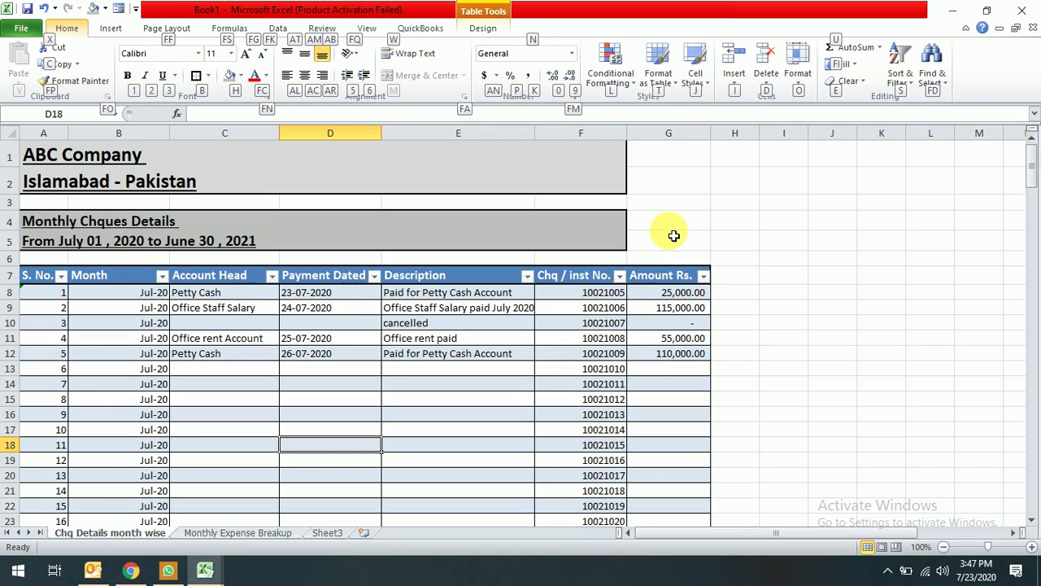
{"action": "left_click", "coordinate": [737, 232]}
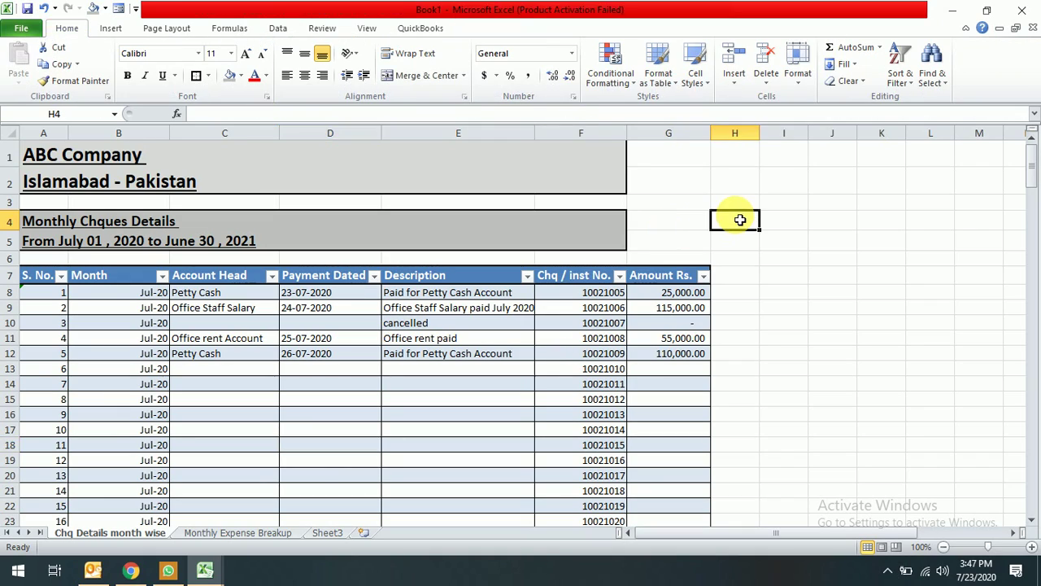
Review the July 2020 cheque rows from the sheet heading down to serial number 41
{"action": "key", "text": "Down"}
{"action": "key", "text": "Down"}
{"action": "key", "text": "Down"}
{"action": "key", "text": "Down"}
{"action": "key", "text": "Down"}
{"action": "key", "text": "Down"}
{"action": "key", "text": "Down"}
{"action": "key", "text": "Down"}
{"action": "key", "text": "Down"}
{"action": "key", "text": "Down"}
{"action": "key", "text": "Down"}
{"action": "key", "text": "Down"}
{"action": "key", "text": "Down"}
{"action": "key", "text": "Down"}
{"action": "key", "text": "Down"}
{"action": "key", "text": "Down"}
{"action": "key", "text": "Down"}
{"action": "key", "text": "Down"}
{"action": "key", "text": "Down"}
{"action": "key", "text": "Down"}
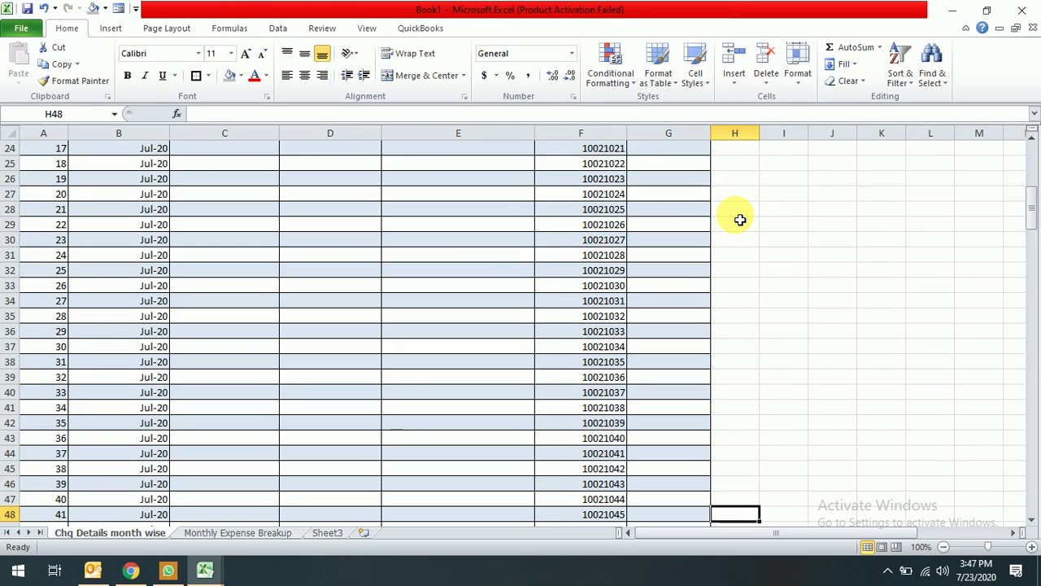
Switch to Chrome and look through the Digital Accounting YouTube channel's uploaded videos down to the end of the list
{"action": "left_click", "coordinate": [133, 570]}
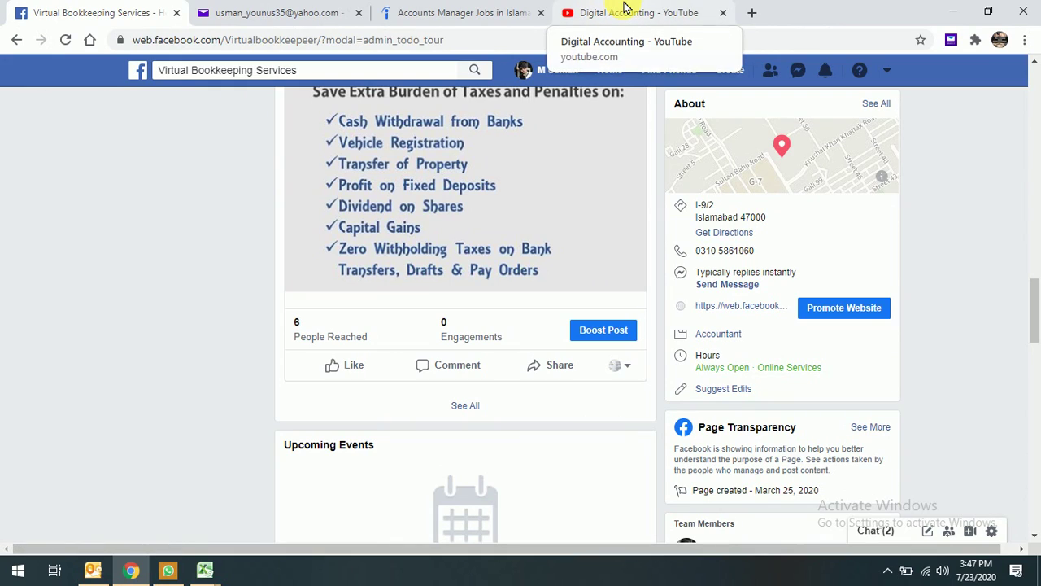
{"action": "left_click", "coordinate": [624, 9]}
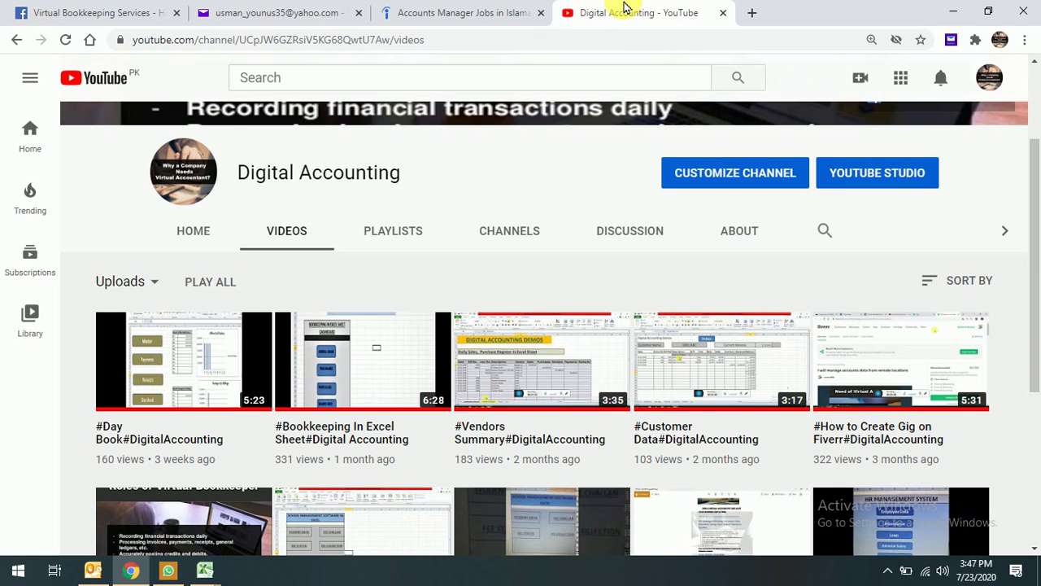
{"action": "left_click_drag", "start_coordinate": [1031, 193], "coordinate": [1031, 337]}
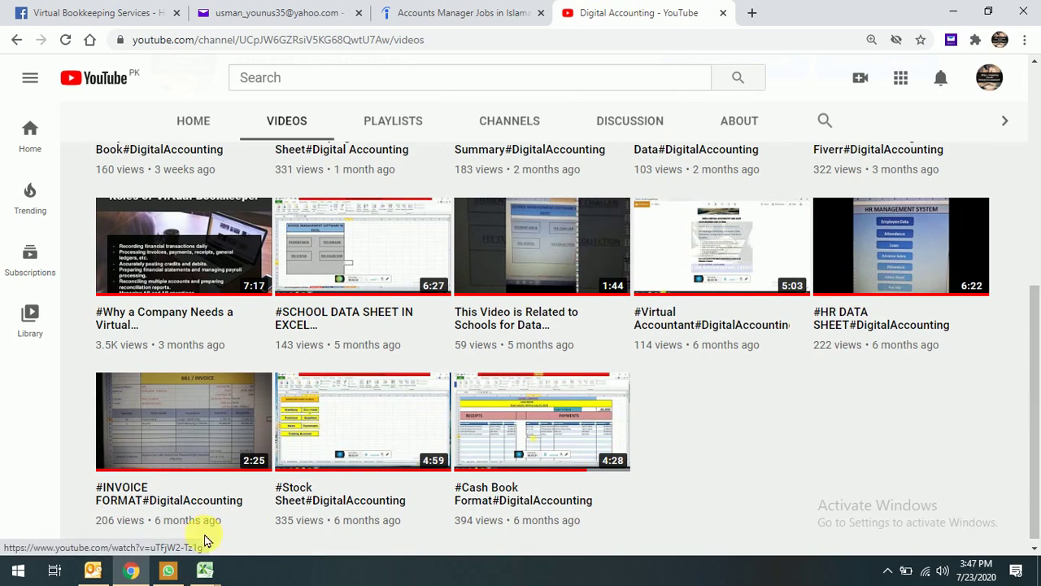
Switch back to the Book1 workbook in Excel and return to the ABC Company heading of the cheque details sheet
{"action": "mouse_move", "coordinate": [204, 569]}
{"action": "left_click", "coordinate": [280, 498]}
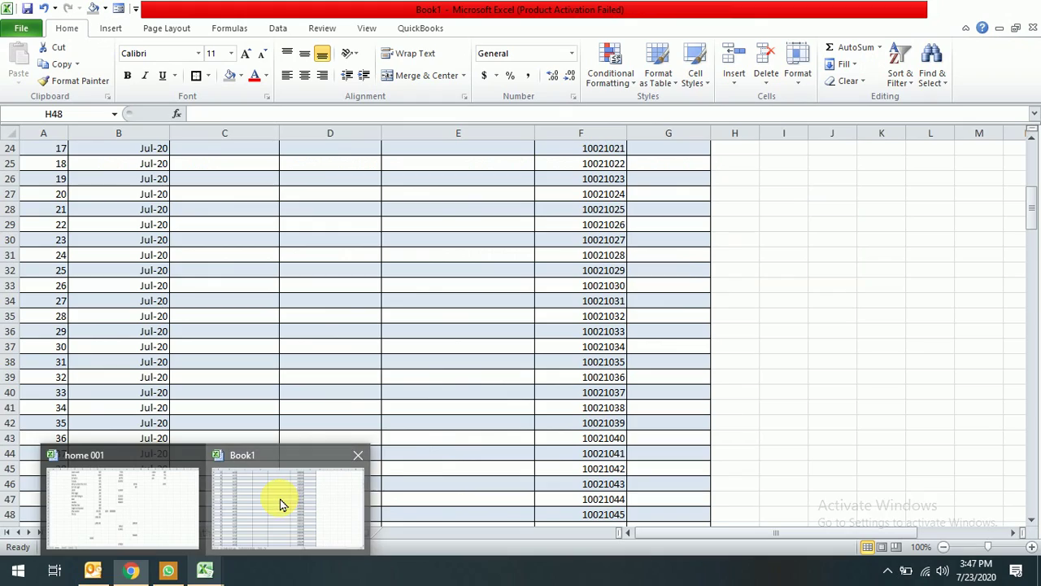
{"action": "left_click", "coordinate": [750, 307]}
{"action": "key", "text": "Up"}
{"action": "key", "text": "Up"}
{"action": "key", "text": "Up"}
{"action": "key", "text": "Up"}
{"action": "key", "text": "Up"}
{"action": "key", "text": "Up"}
{"action": "key", "text": "Up"}
{"action": "key", "text": "Up"}
{"action": "key", "text": "Up"}
{"action": "key", "text": "Up"}
{"action": "key", "text": "Up"}
{"action": "key", "text": "Up"}
{"action": "key", "text": "Up"}
{"action": "key", "text": "Up"}
{"action": "key", "text": "Up"}
{"action": "key", "text": "Up"}
{"action": "key", "text": "Up"}
{"action": "key", "text": "Up"}
{"action": "key", "text": "Up"}
{"action": "key", "text": "Up"}
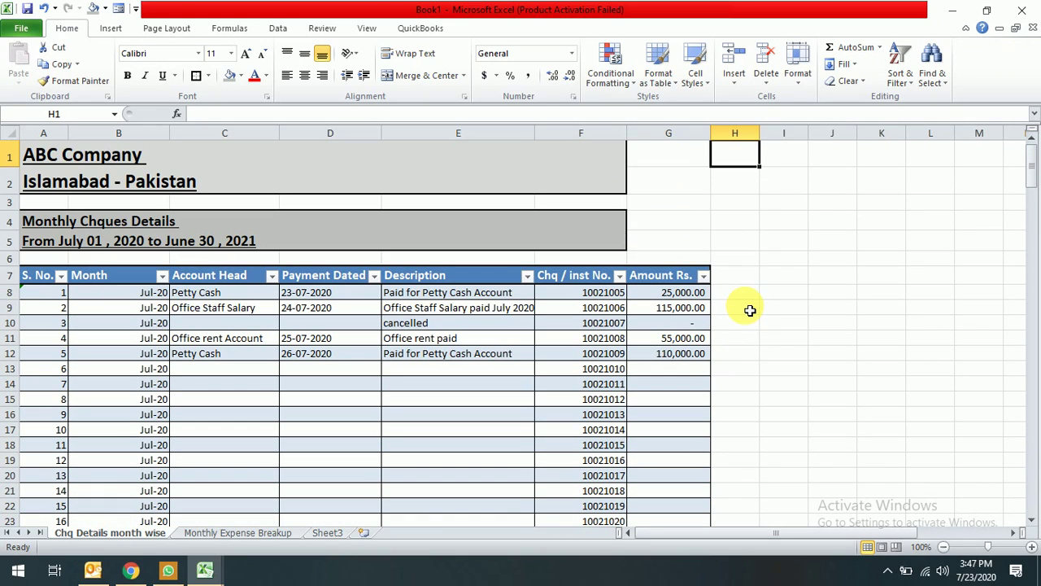
{"action": "left_click", "coordinate": [895, 569]}
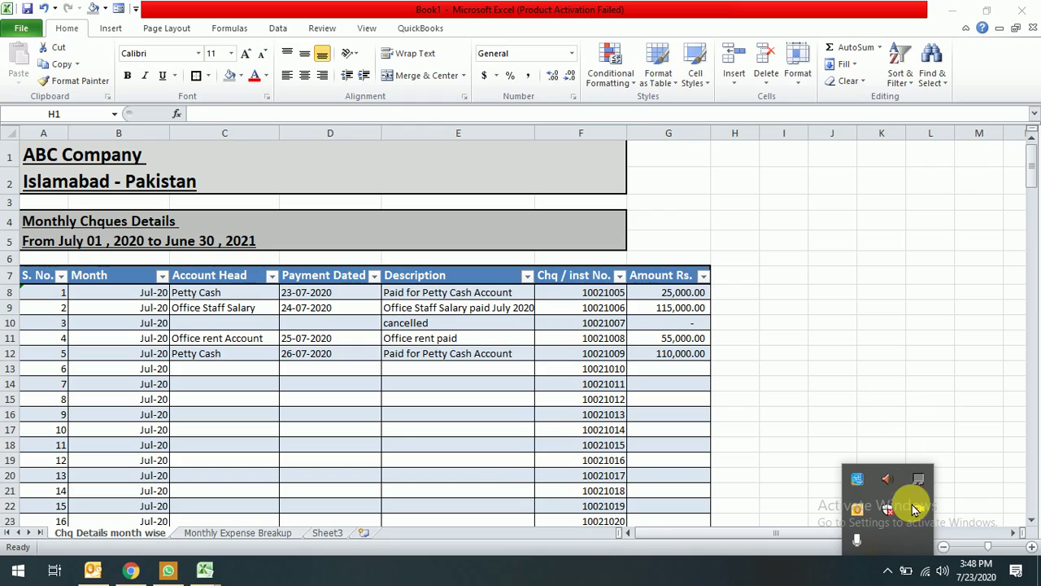
{"action": "right_click", "coordinate": [917, 507]}
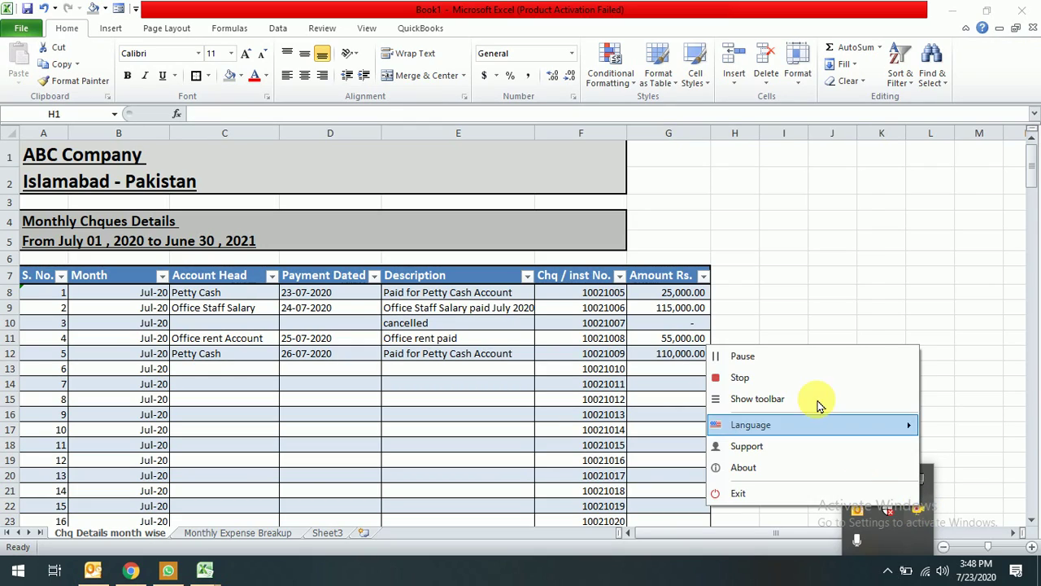